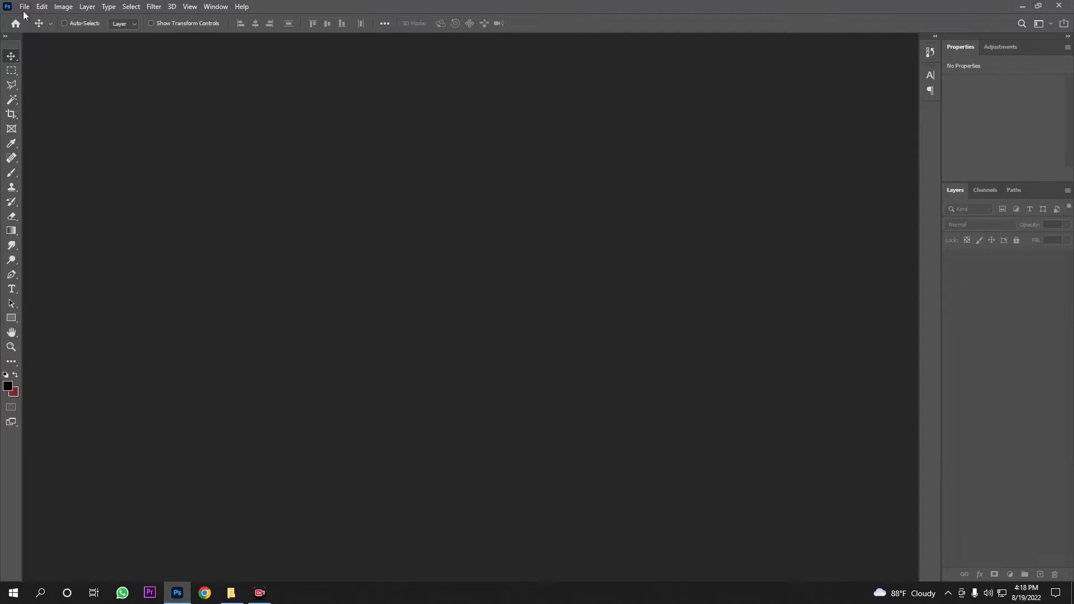
Create a 1200 × 1500 px, 300 ppi portrait canvas and fit it in the window.
click(23, 11)
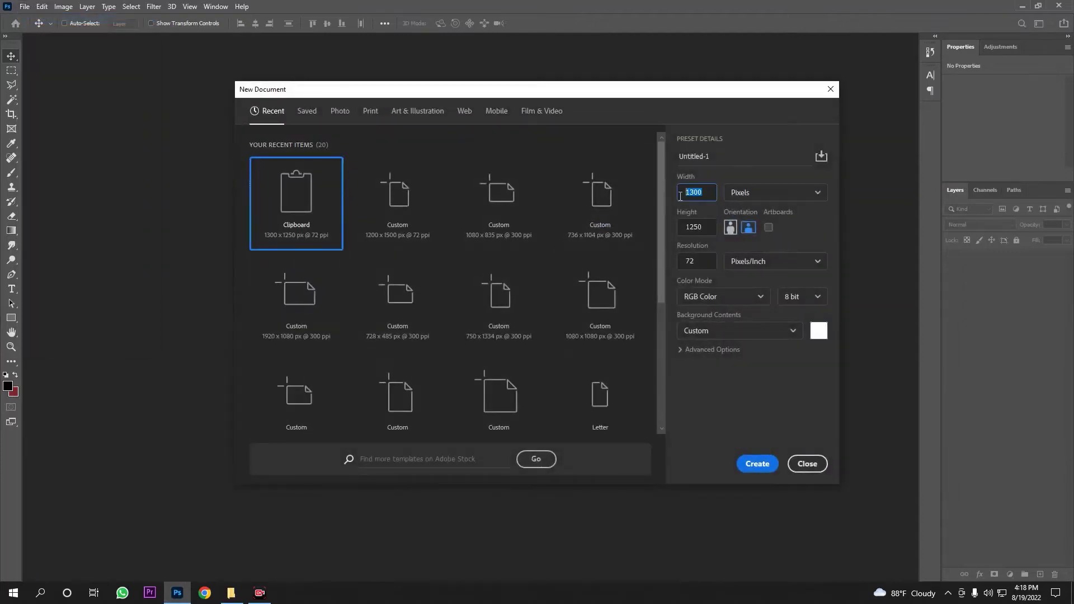
key(Tab)
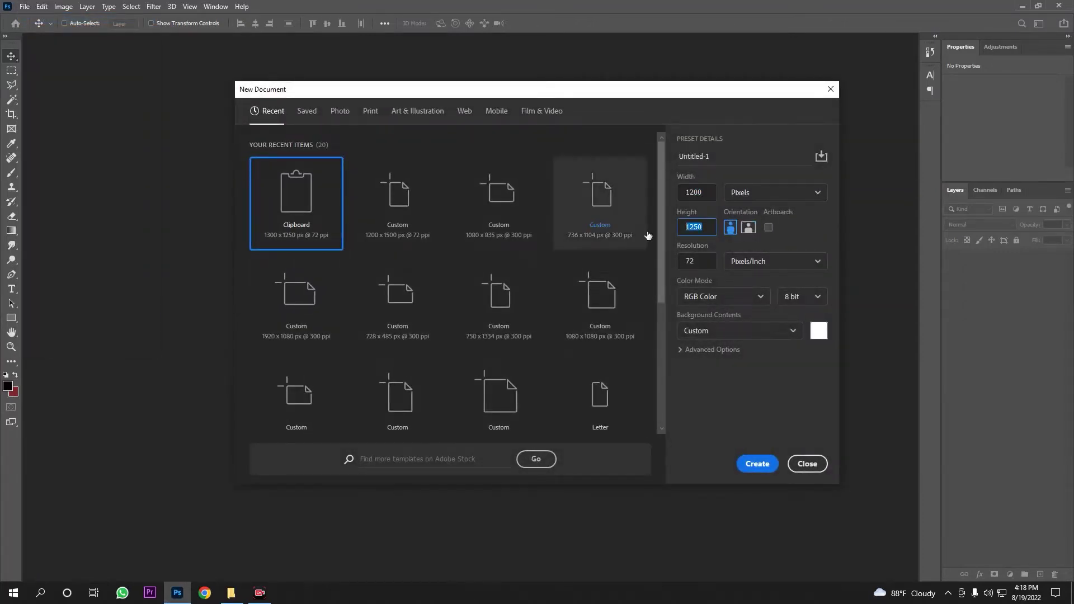
text(1500)
key(Tab)
text(300)
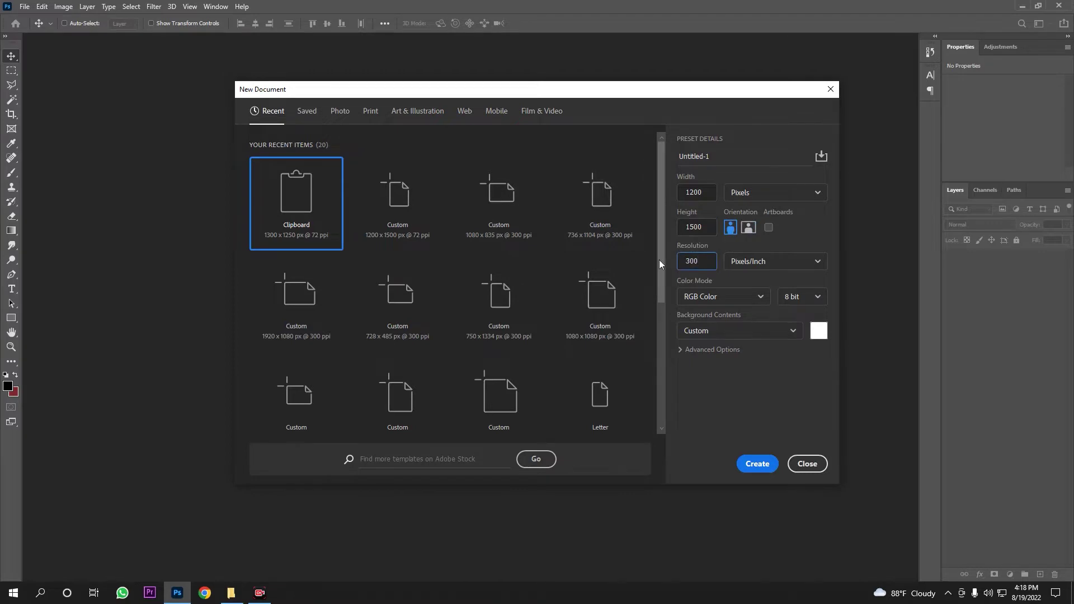
key(Return)
key(ctrl+minus)
key(ctrl+plus)
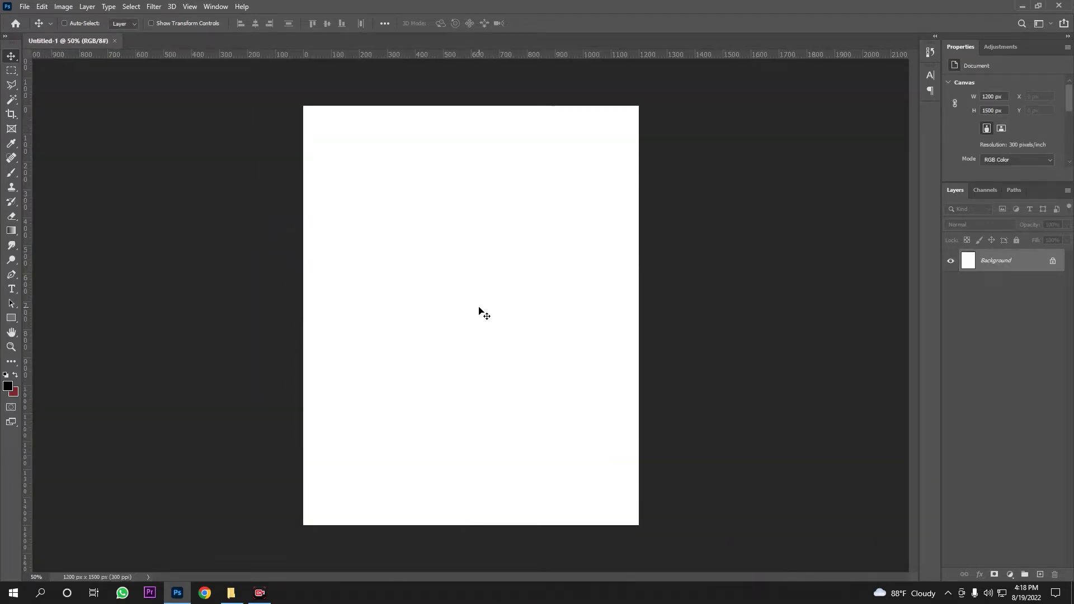
Place BG.jpg, the misty lake, left-aligned and scaled up to fill the canvas width.
click(235, 599)
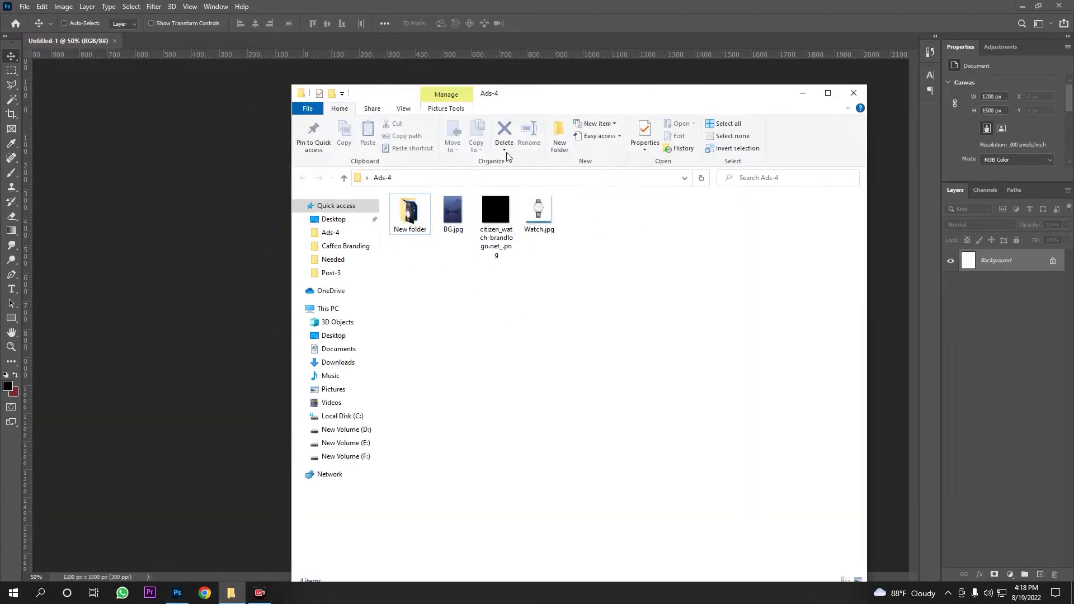
drag(453, 223, 223, 263)
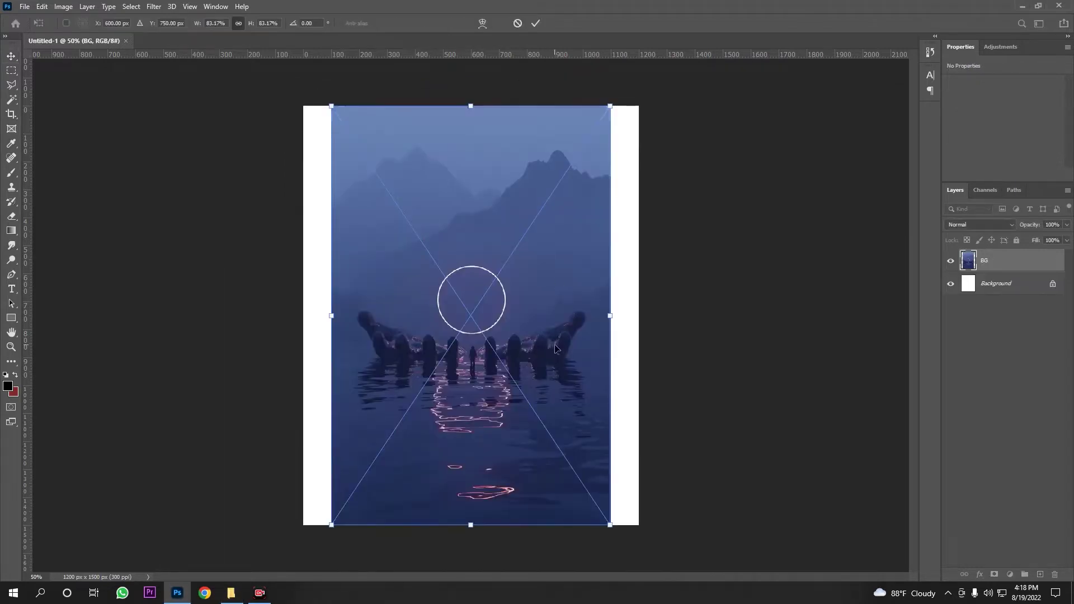
drag(530, 363, 504, 339)
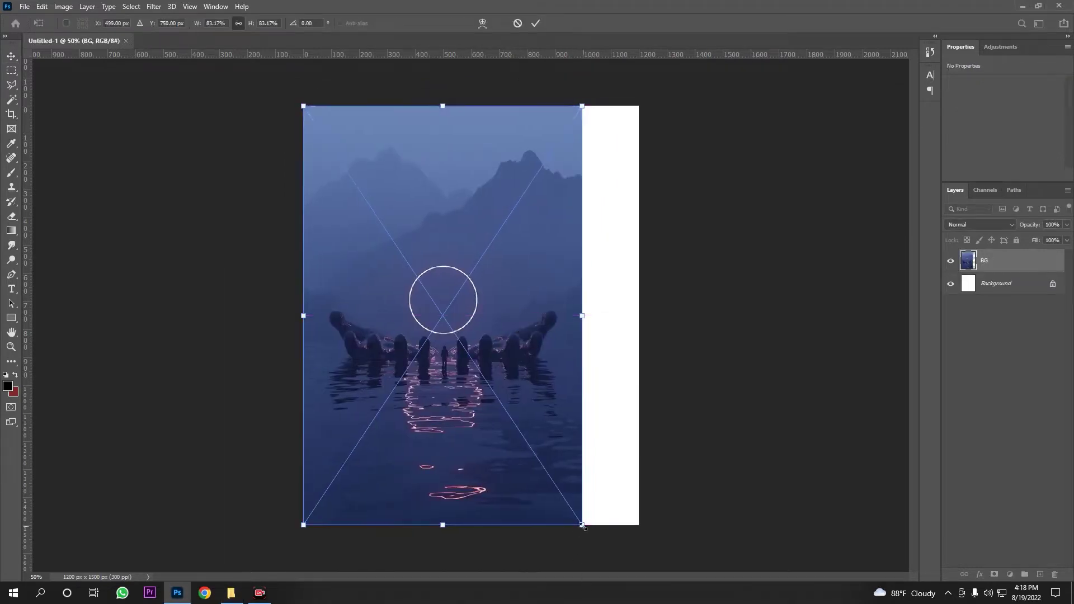
drag(582, 526, 646, 571)
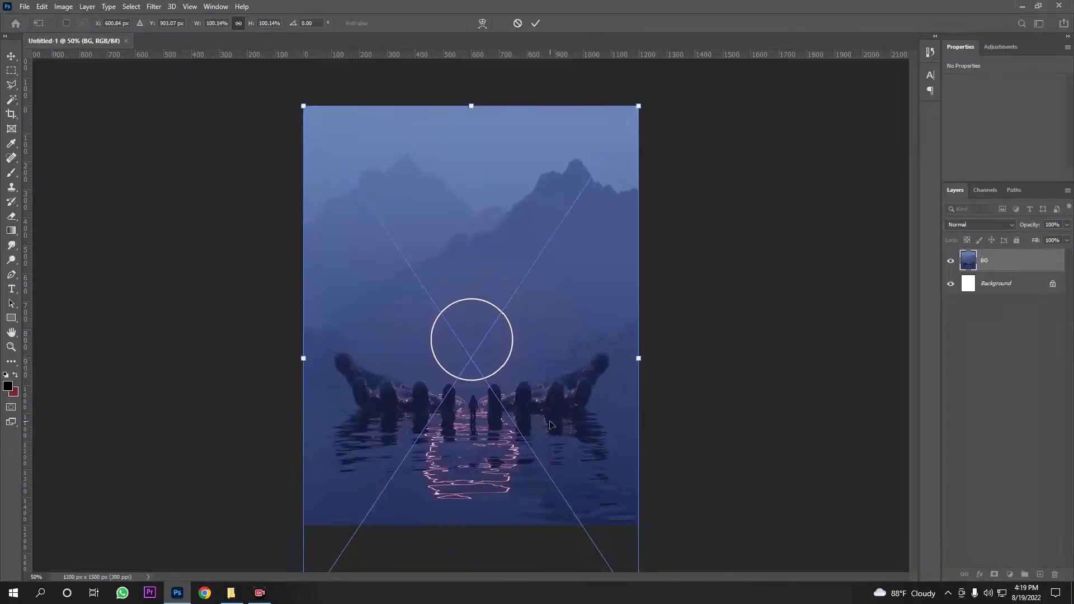
key(Return)
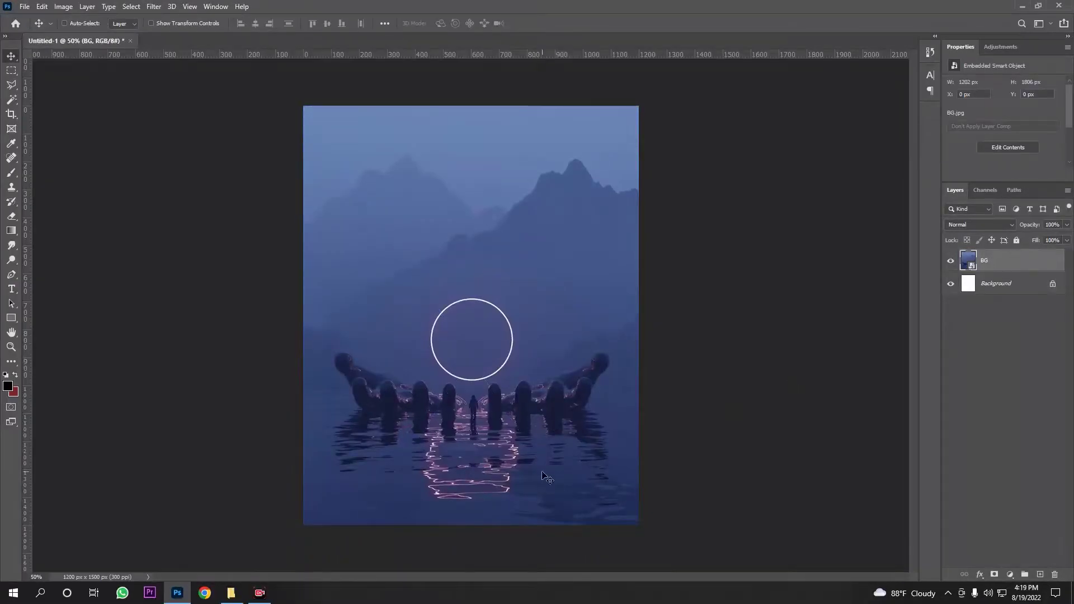
Move the BG lake layer up about 106 px.
key(ctrl+t)
drag(532, 468, 507, 439)
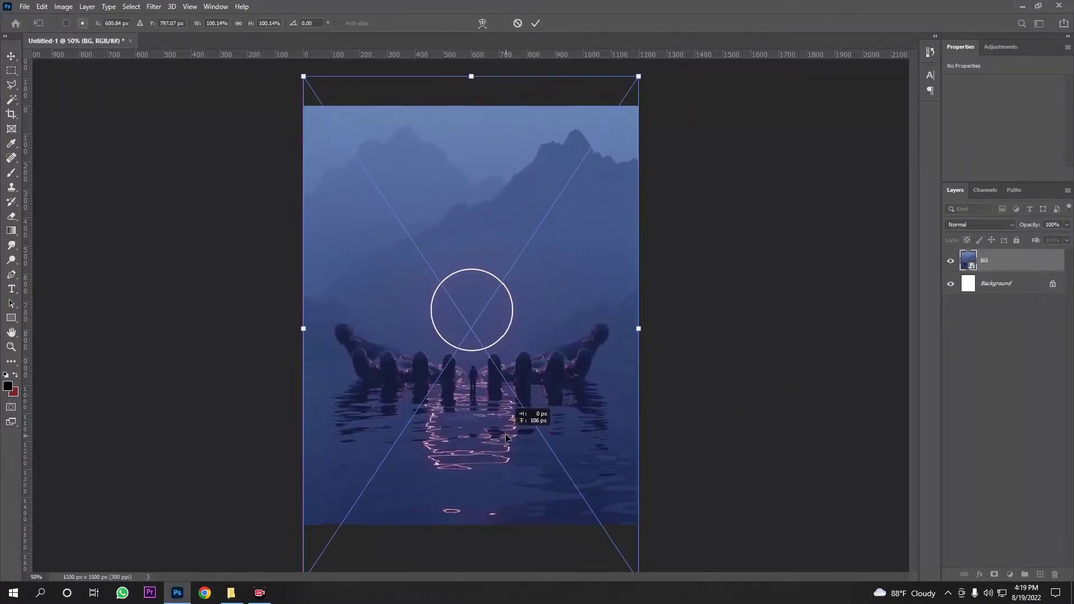
key(Return)
Open Watch.jpg in its own tab and duplicate its background, hiding the original.
click(231, 593)
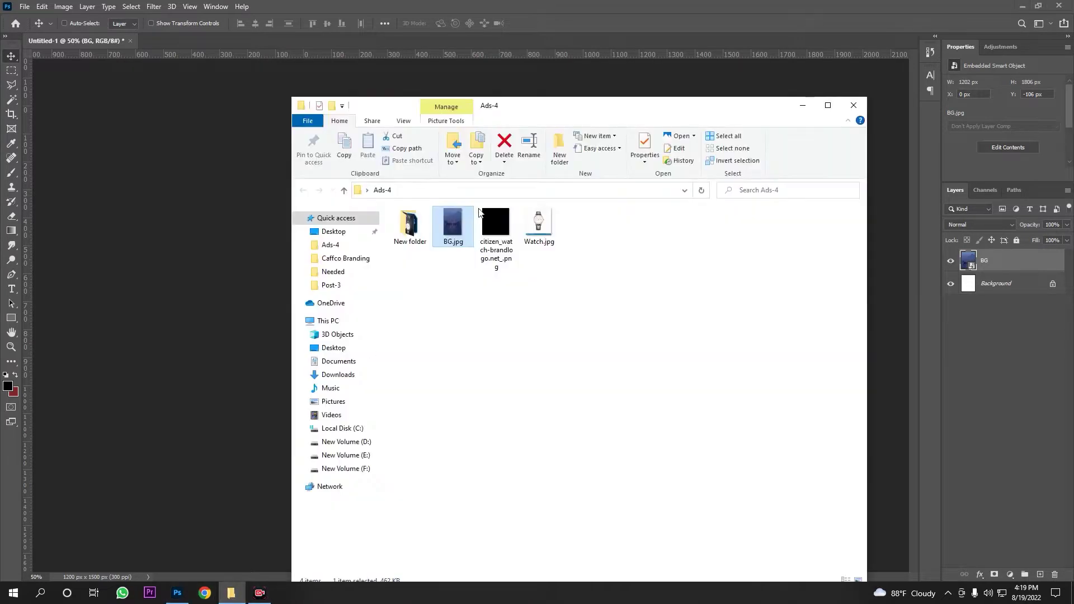
drag(547, 230, 428, 45)
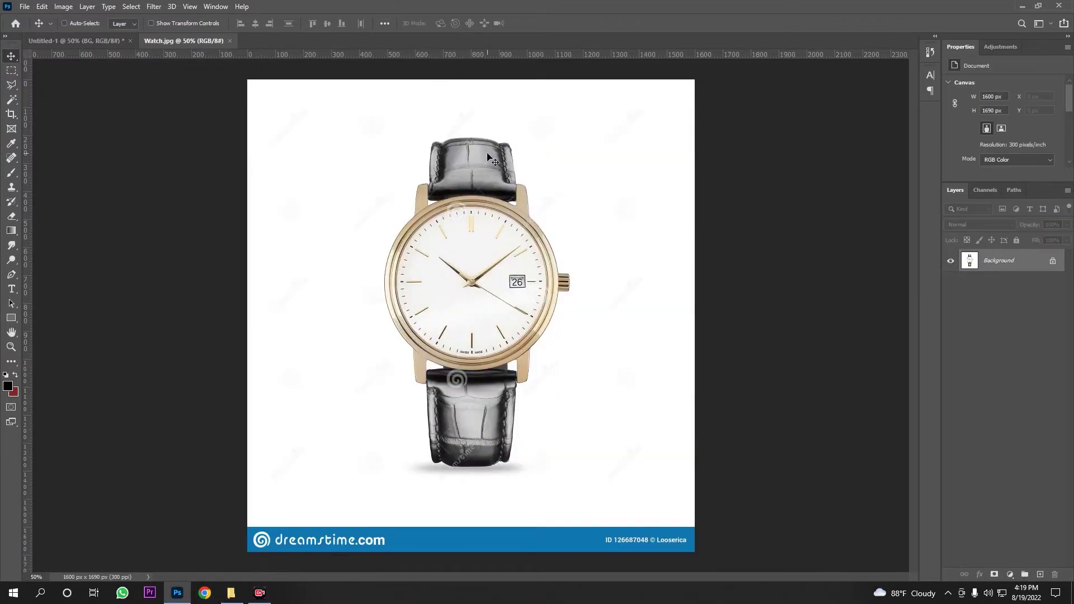
key(ctrl+j)
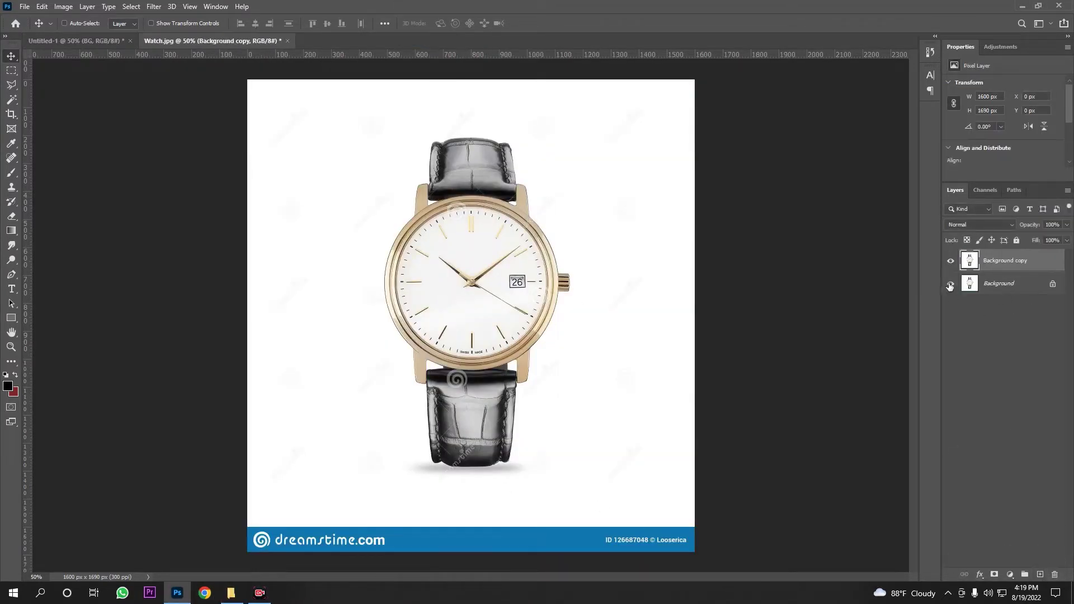
click(951, 286)
Delete the white backdrop on the copy with the Magic Wand.
key(w)
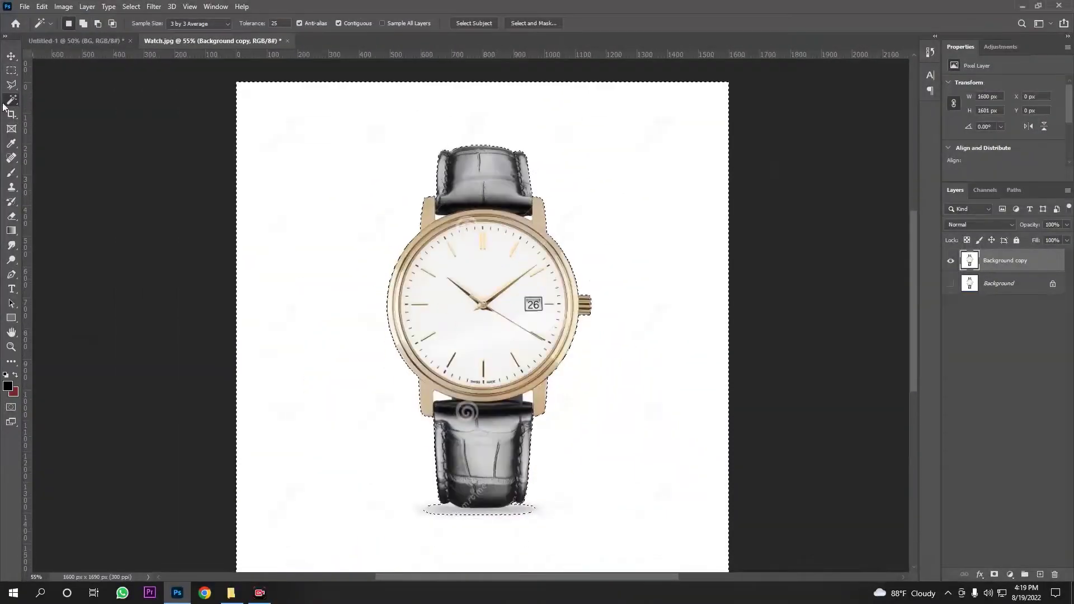
key(Delete)
key(ctrl+d)
Select and delete the leftover white gap beside the strap on Background copy.
click(958, 283)
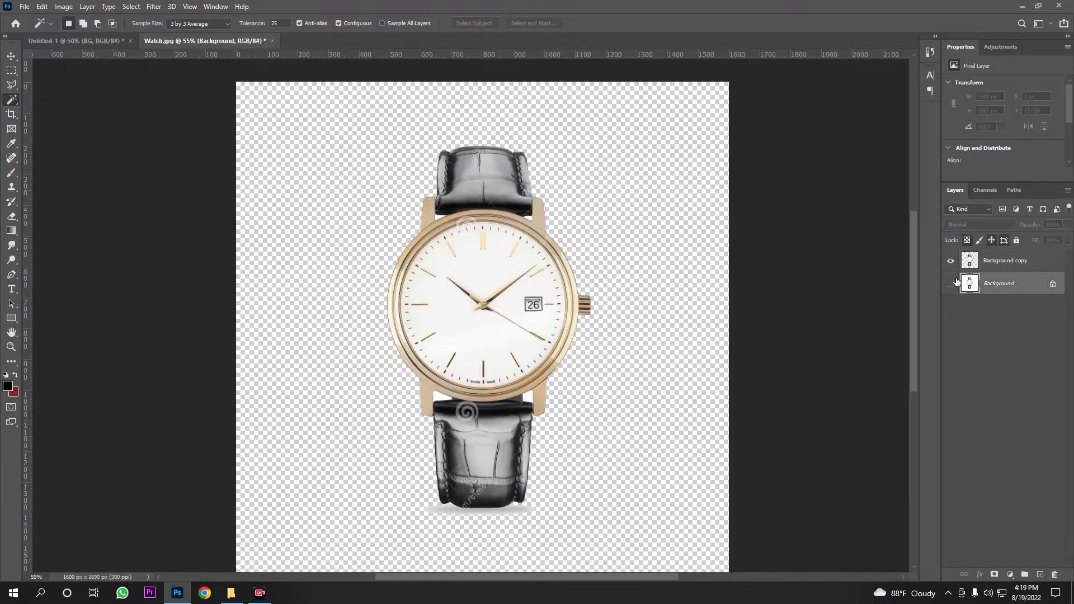
scroll(443, 406, up, 3)
scroll(443, 406, up, 2)
scroll(443, 406, up, 2)
click(448, 354)
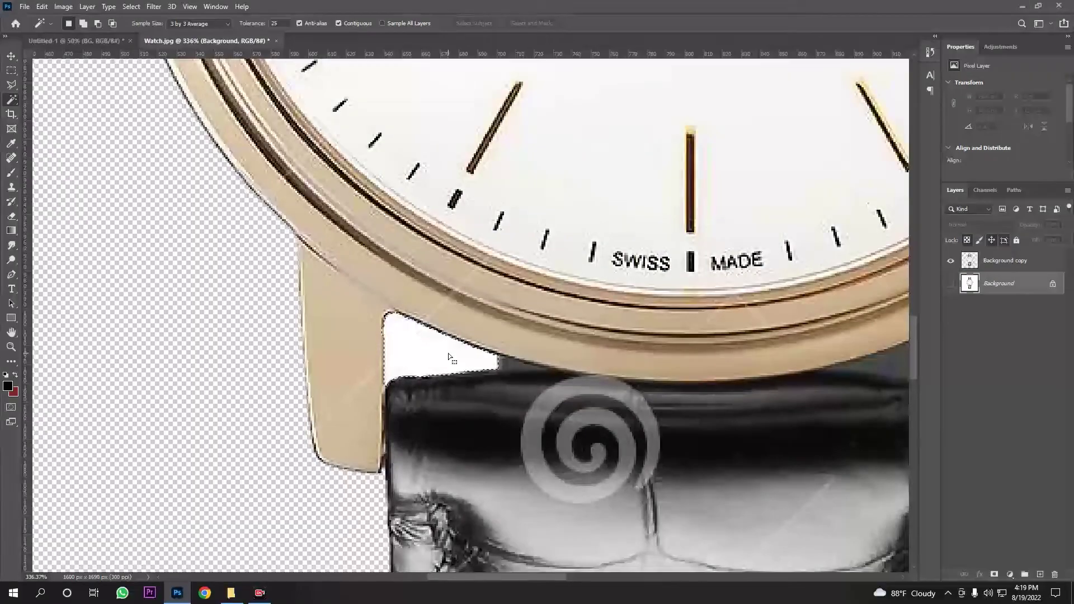
click(1006, 260)
scroll(349, 363, down, 2)
key(Delete)
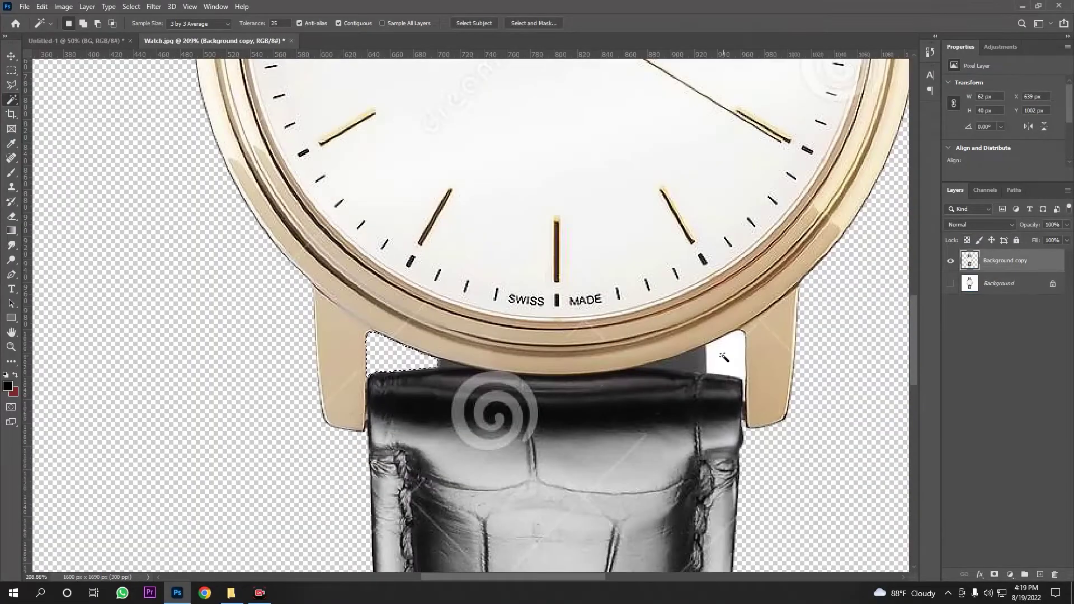
click(724, 357)
scroll(724, 357, down, 1)
scroll(508, 446, down, 3)
scroll(508, 446, up, 4)
Start a Pen path along the strap's lower edge around its grey shadow.
click(10, 277)
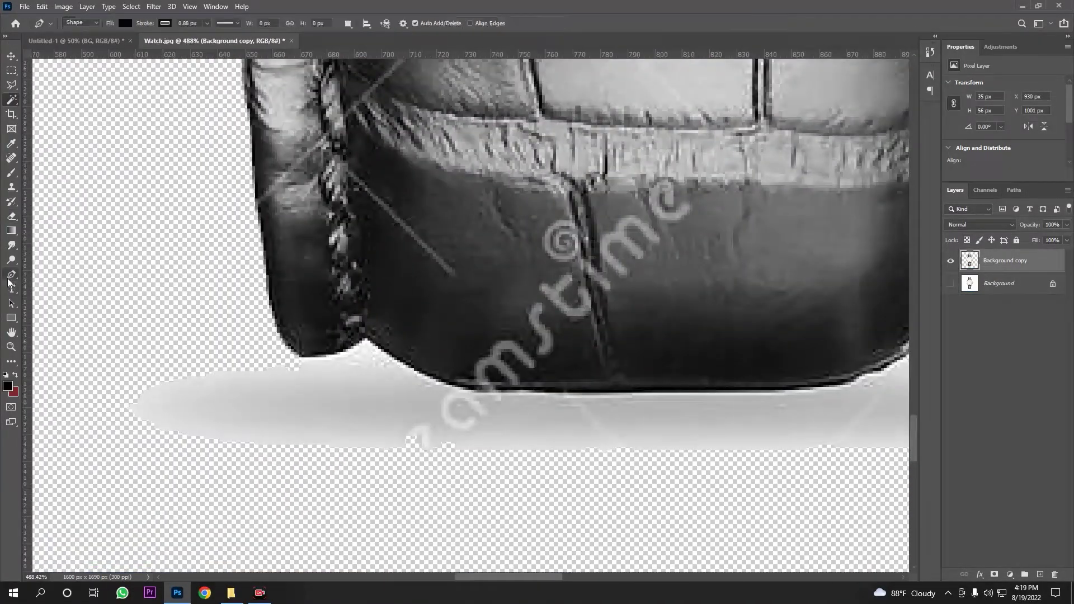
scroll(307, 347, up, 3)
click(245, 328)
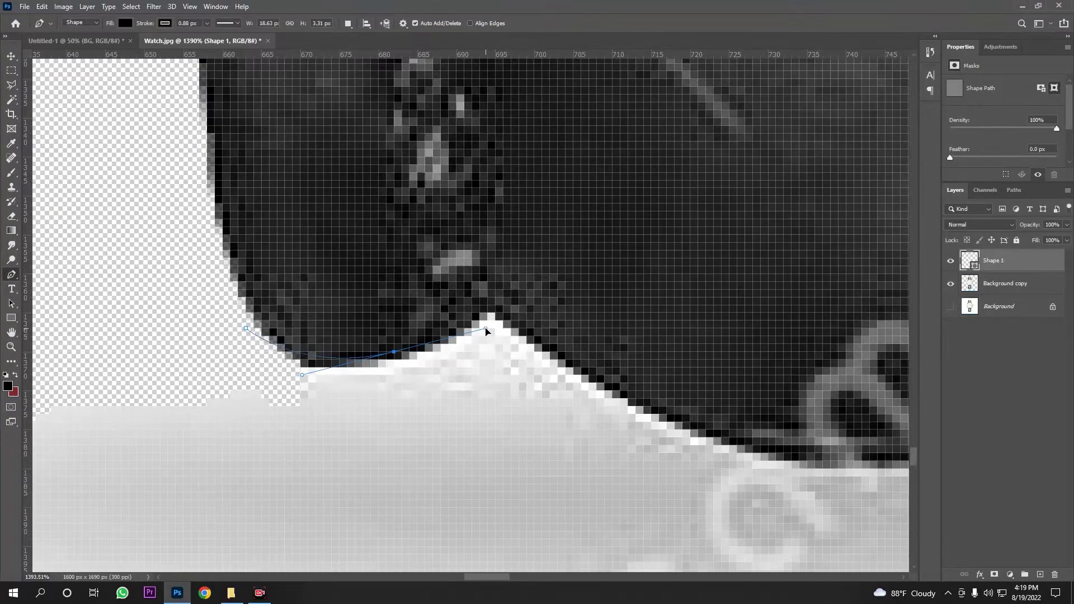
click(488, 299)
drag(838, 480, 514, 431)
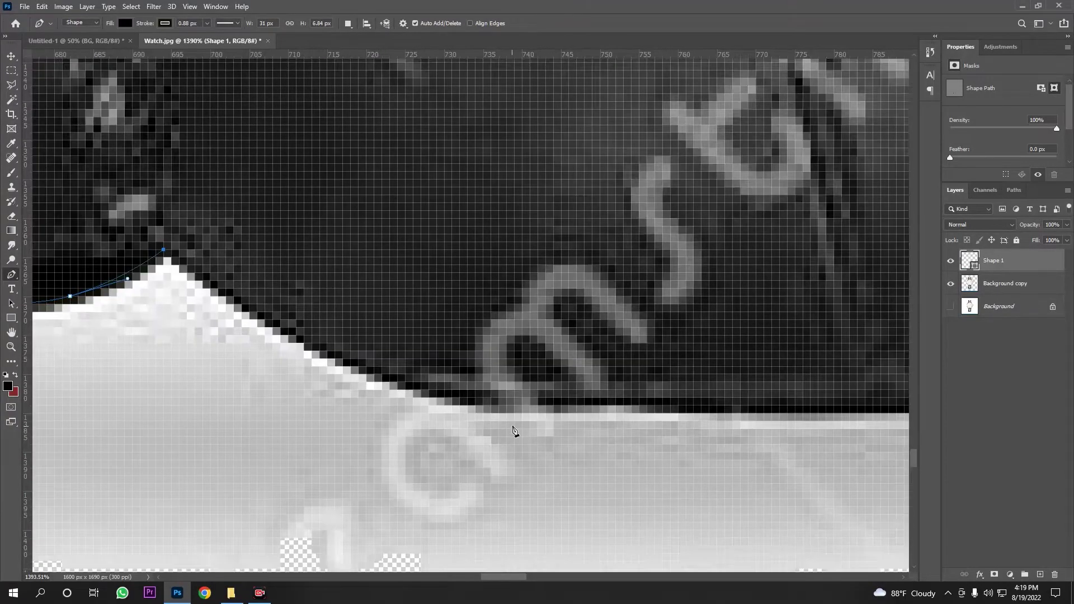
click(630, 411)
drag(807, 418, 331, 447)
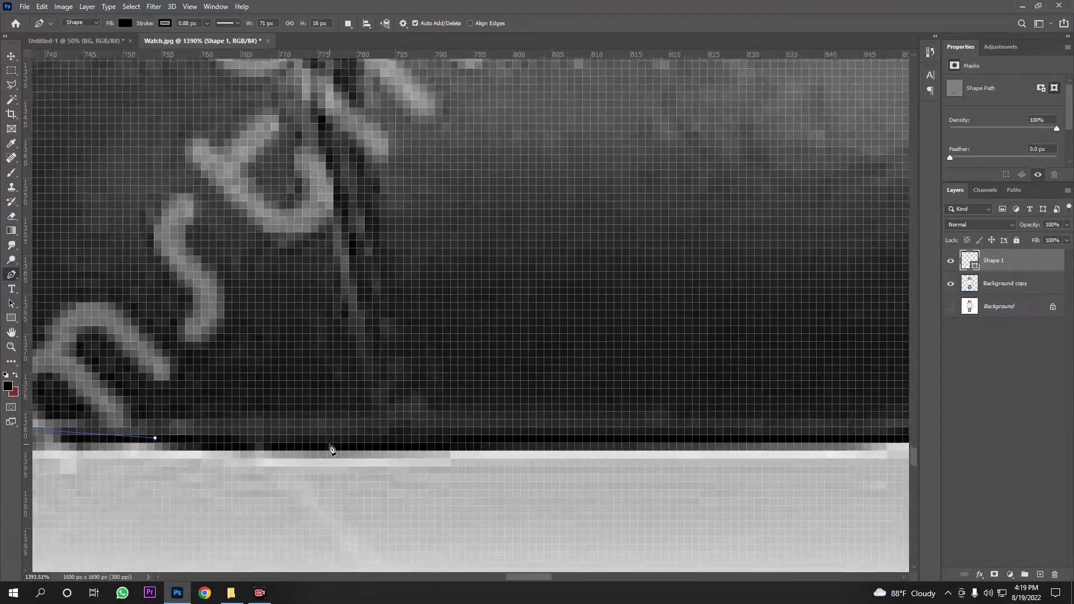
Continue the Pen path around the shadow and close it.
scroll(330, 447, down, 2)
click(687, 436)
drag(859, 351, 509, 417)
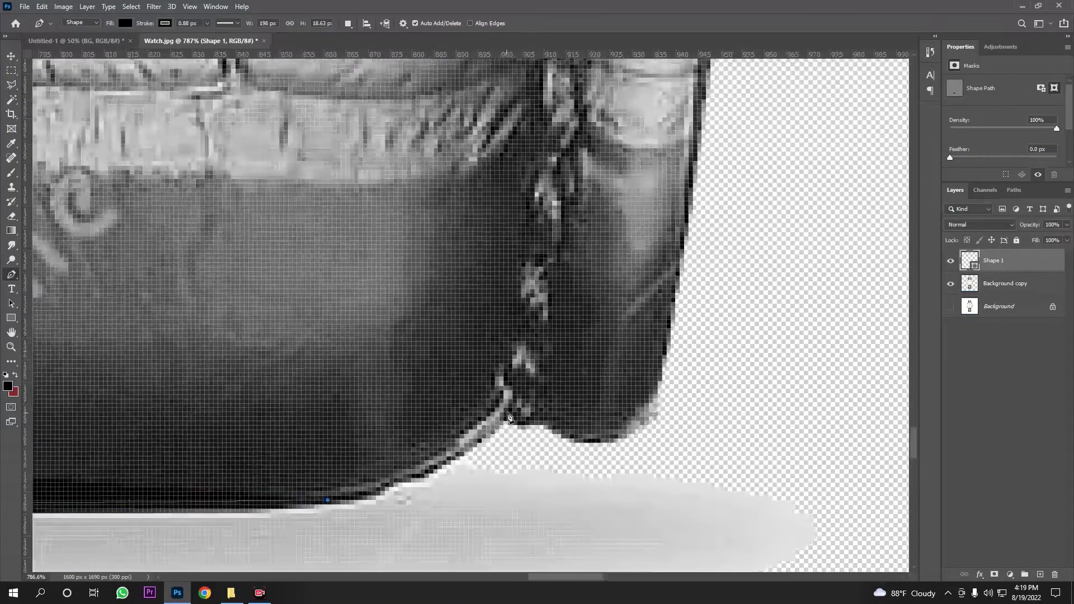
drag(551, 343, 552, 343)
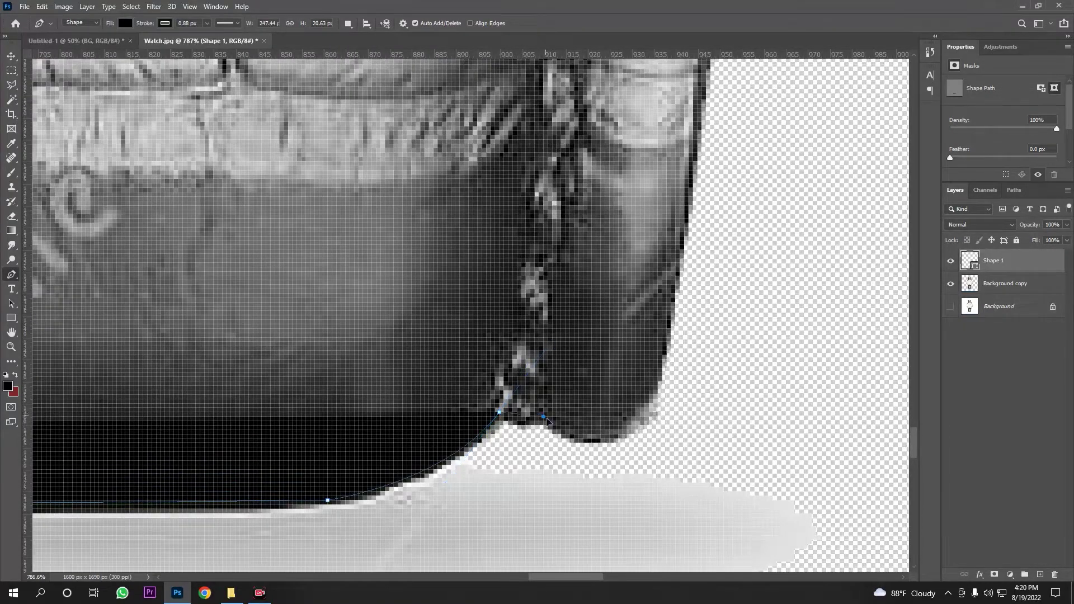
scroll(672, 339, down, 10)
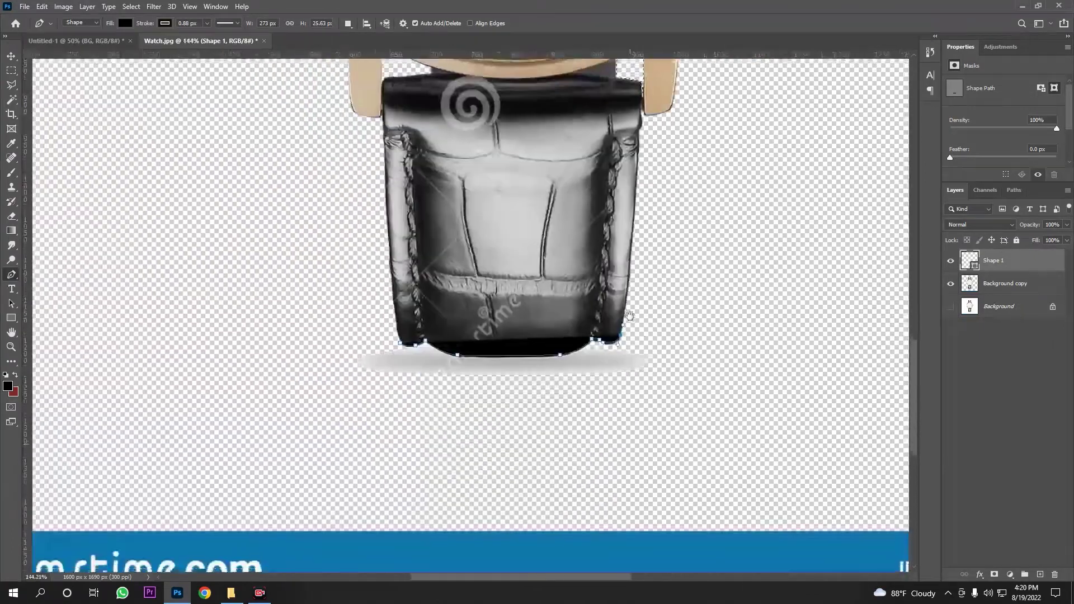
drag(332, 423, 301, 418)
click(278, 282)
click(395, 307)
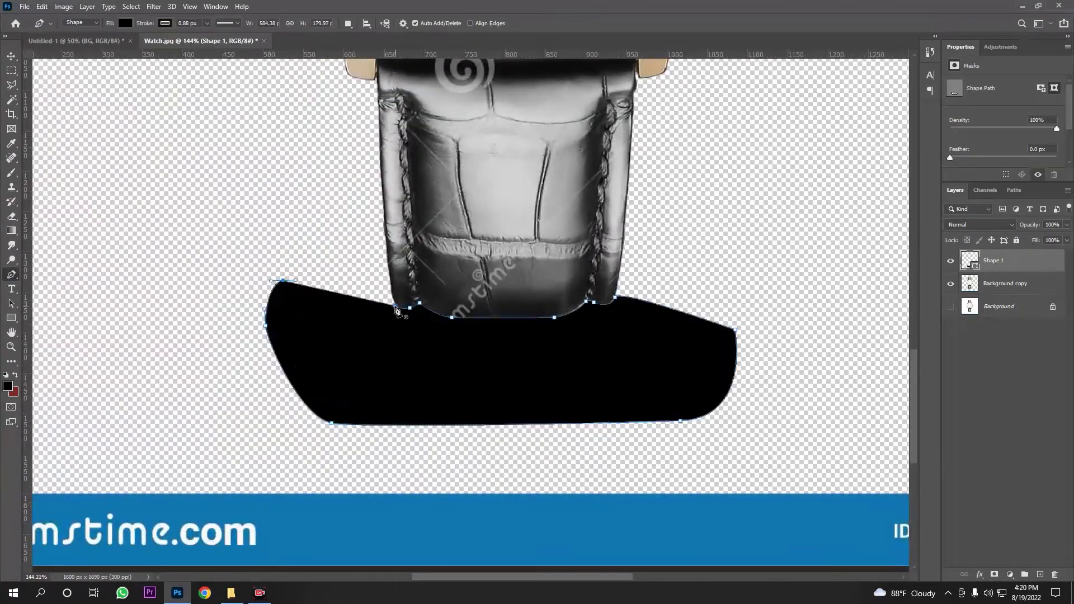
Turn the closed path into a selection, hide Shape 1 and select Background copy.
right_click(394, 85)
click(425, 116)
click(588, 140)
click(951, 261)
click(1001, 284)
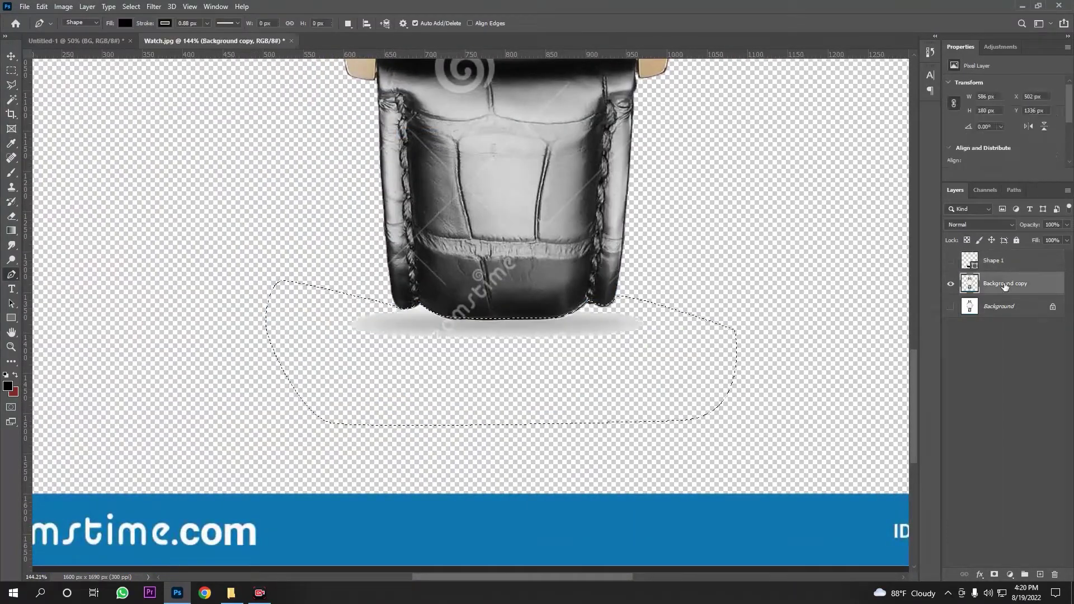
click(10, 71)
Copy a rectangle around the watch to new Layer 1 and hide Background copy.
key(ctrl+0)
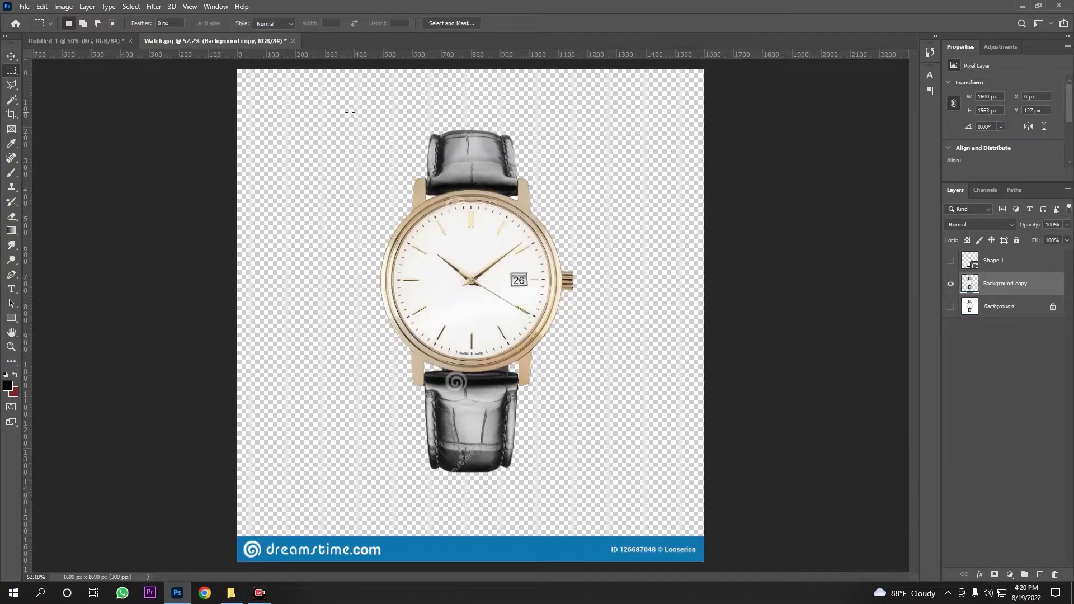
drag(342, 110, 591, 490)
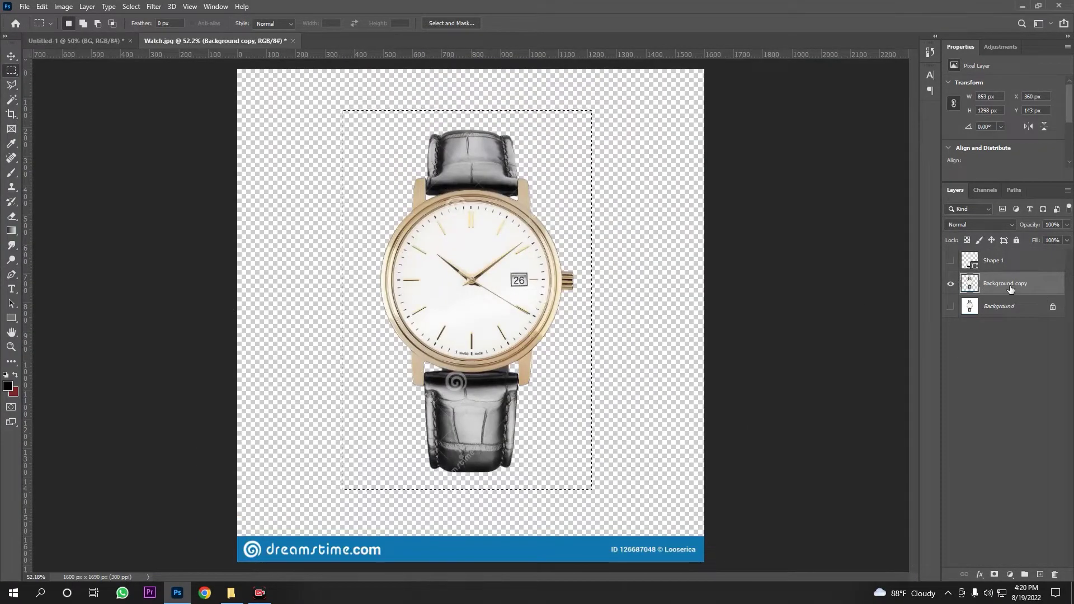
key(ctrl+j)
click(951, 307)
scroll(417, 459, up, 3)
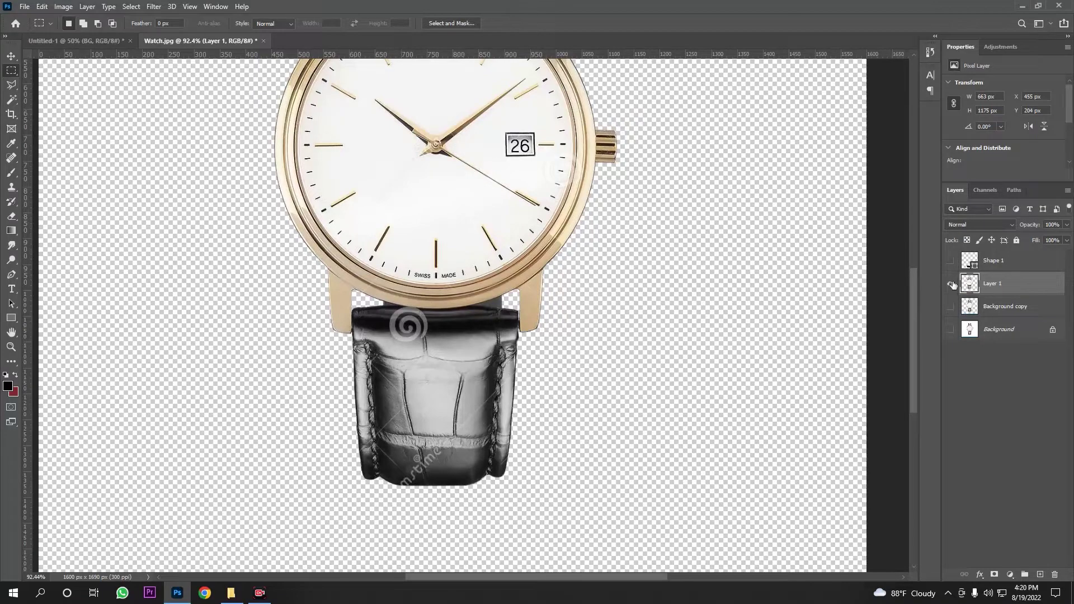
scroll(334, 447, up, 3)
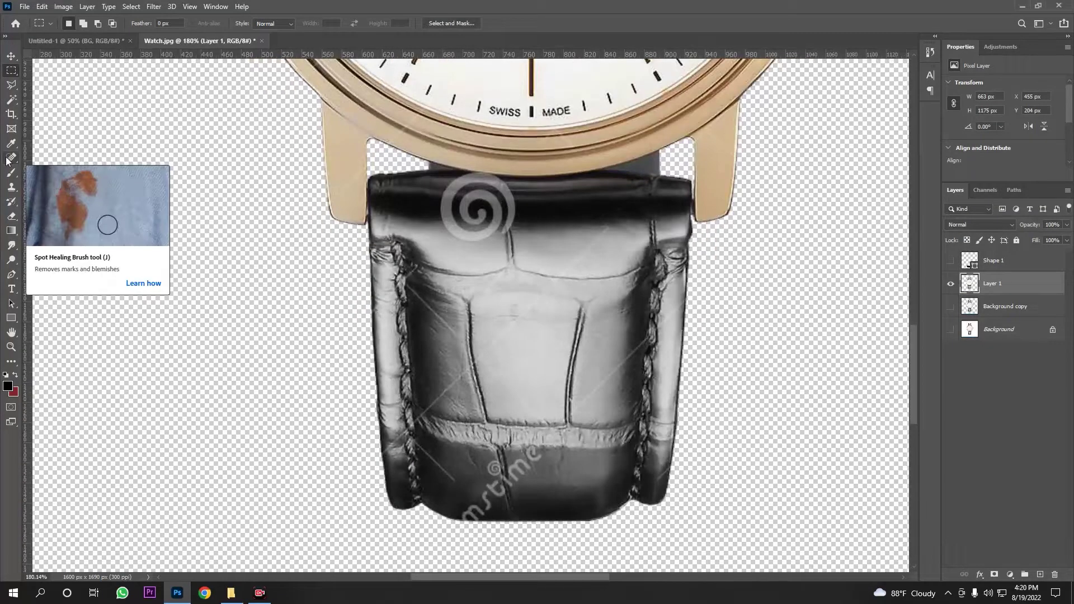
Spot-heal the watermark letters and spots on the watch strap.
click(8, 160)
scroll(455, 372, up, 3)
drag(541, 266, 432, 386)
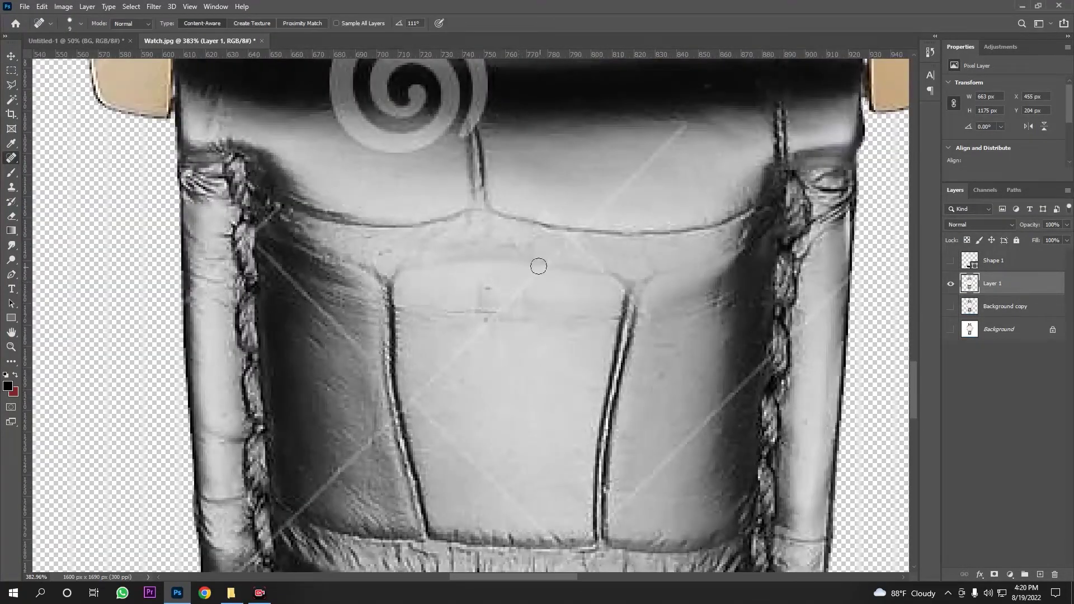
scroll(520, 330, down, 2)
drag(417, 280, 559, 423)
scroll(559, 392, down, 2)
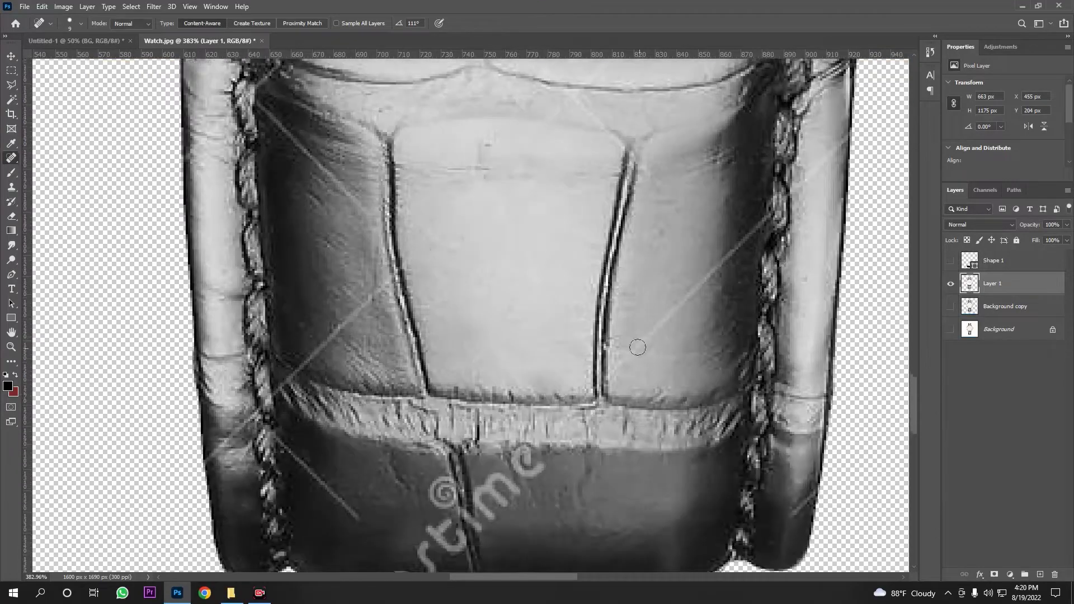
drag(764, 182, 703, 245)
scroll(703, 245, up, 2)
click(842, 170)
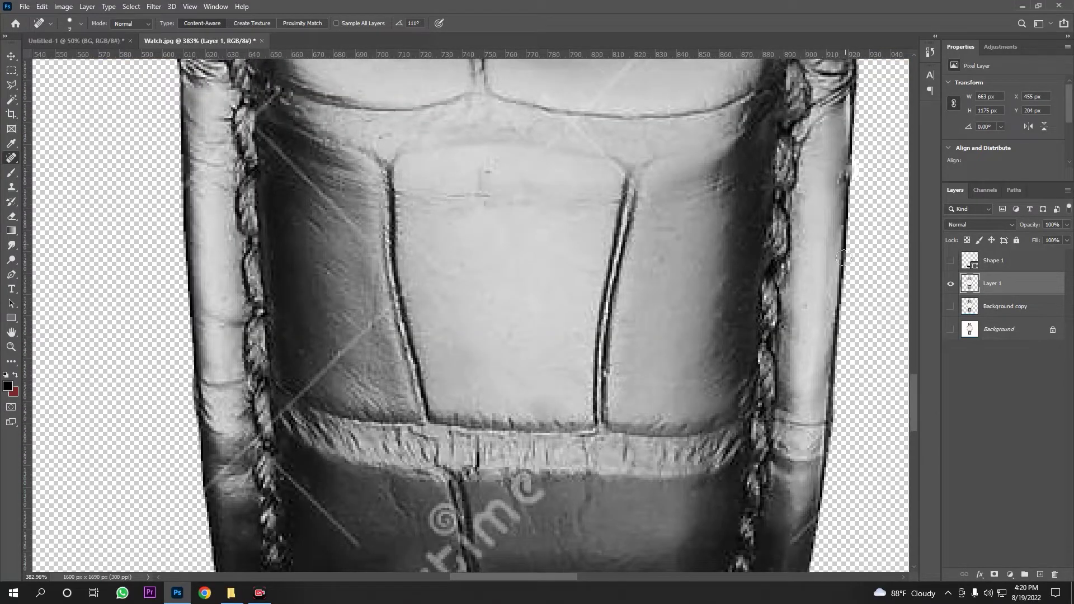
mouse_move(519, 403)
mouse_down()
mouse_move(391, 302)
mouse_move(371, 299)
mouse_up()
drag(387, 286, 333, 349)
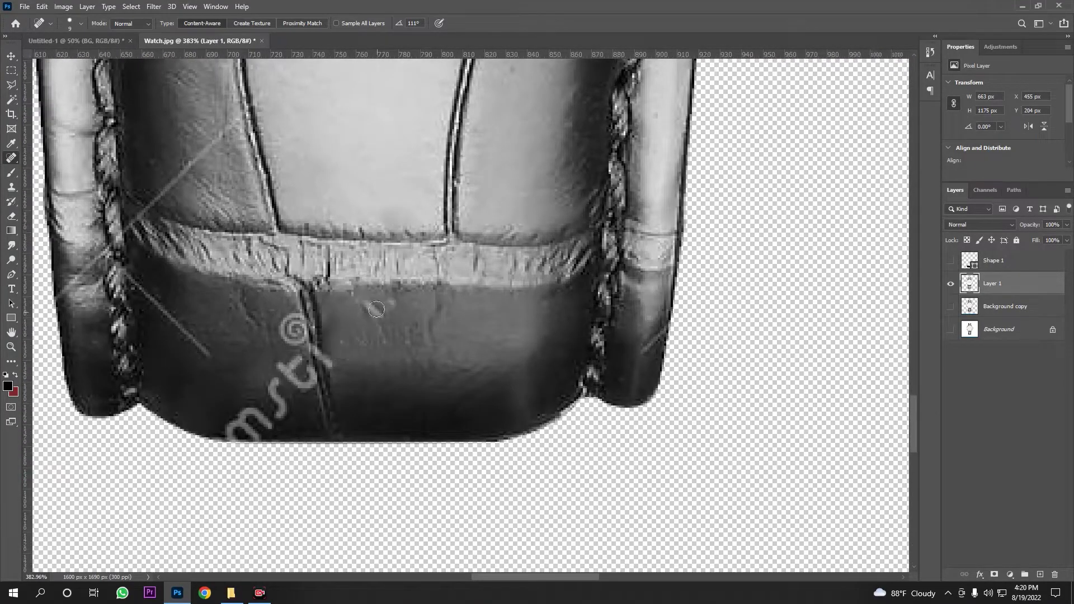
drag(397, 300, 367, 318)
Heal the remaining watermark letters and diagonal lines across the strap.
mouse_move(301, 332)
mouse_down()
mouse_move(323, 354)
mouse_move(291, 399)
mouse_up()
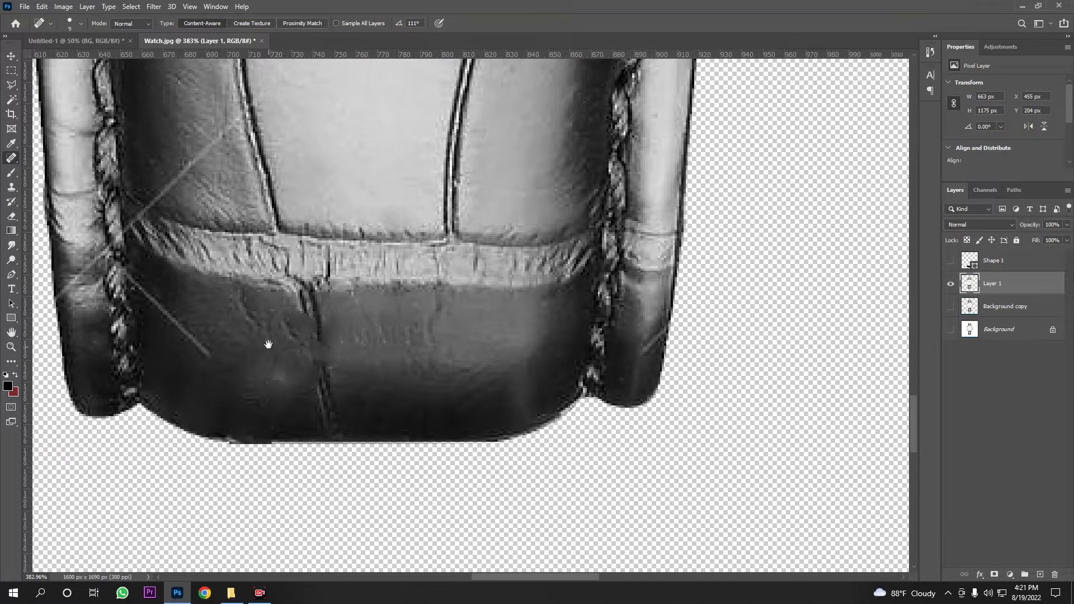
drag(269, 343, 438, 369)
drag(212, 335, 378, 170)
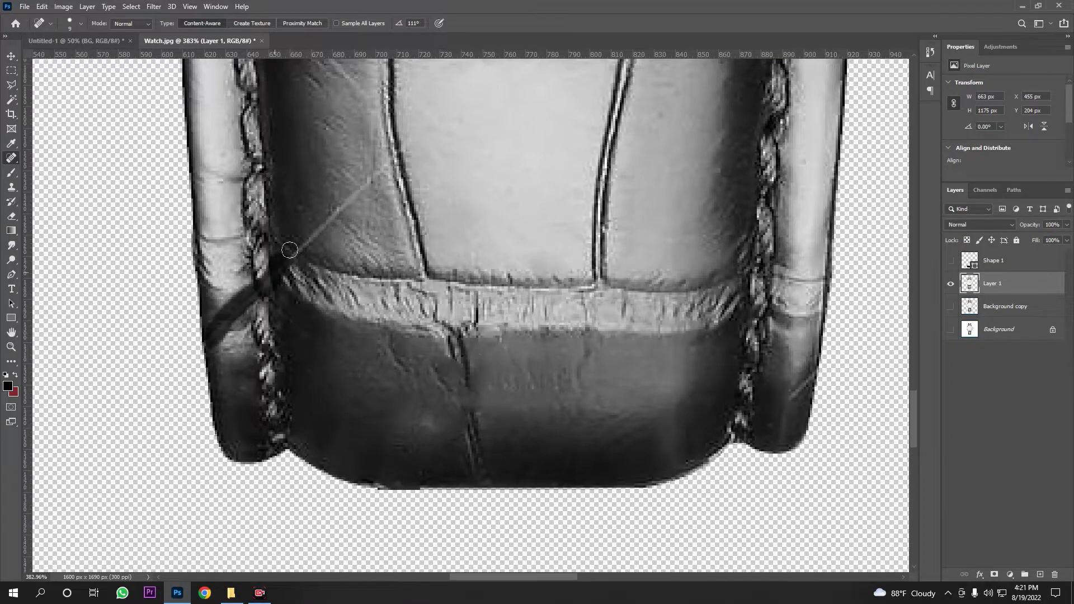
scroll(378, 171, down, 3)
scroll(380, 241, up, 3)
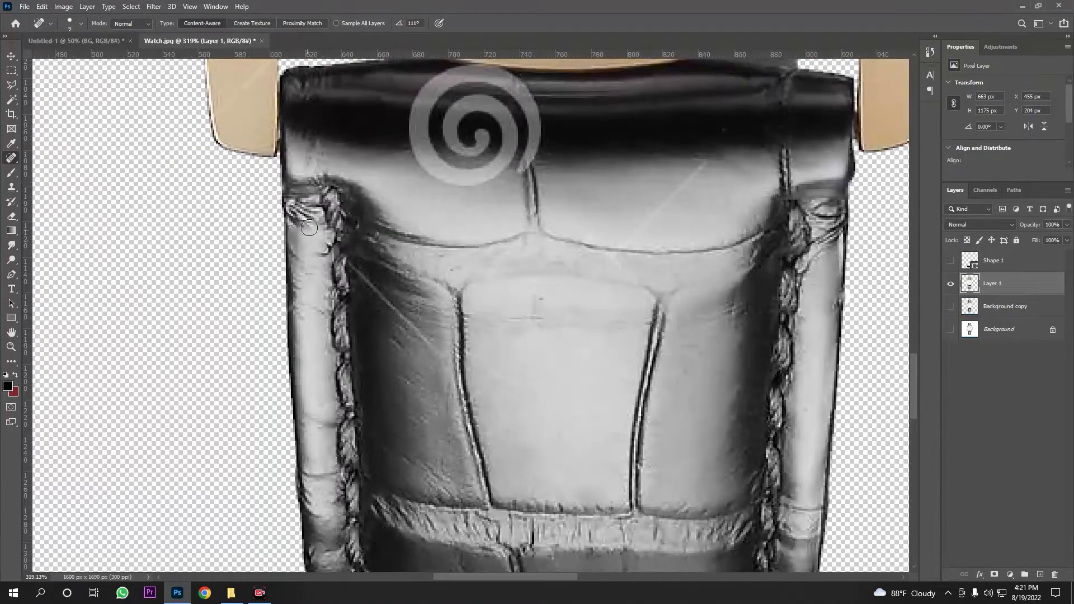
drag(378, 375, 459, 283)
drag(529, 339, 666, 216)
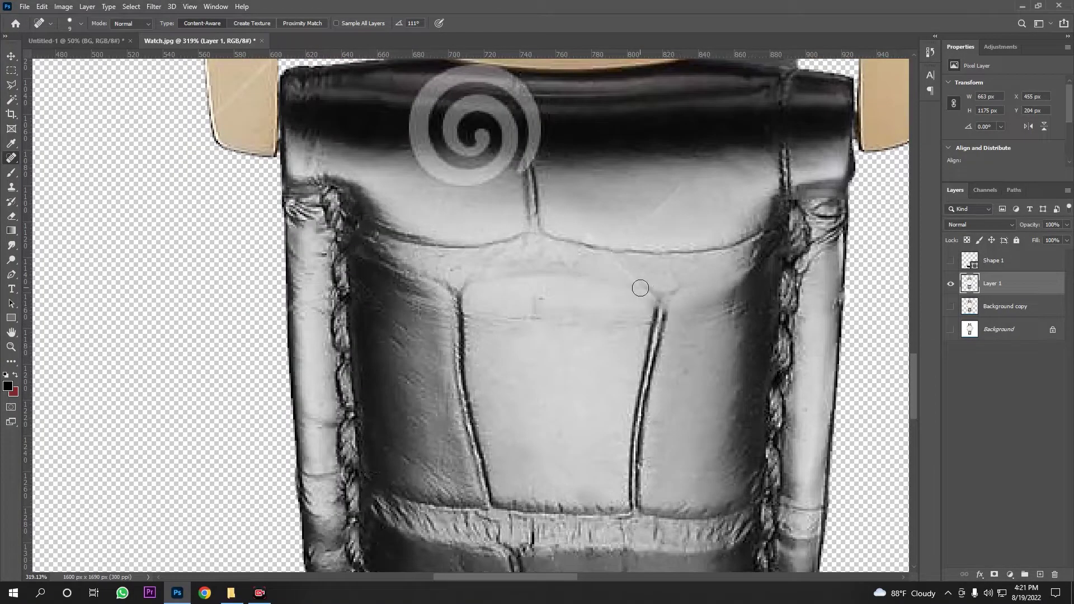
scroll(510, 362, up, 3)
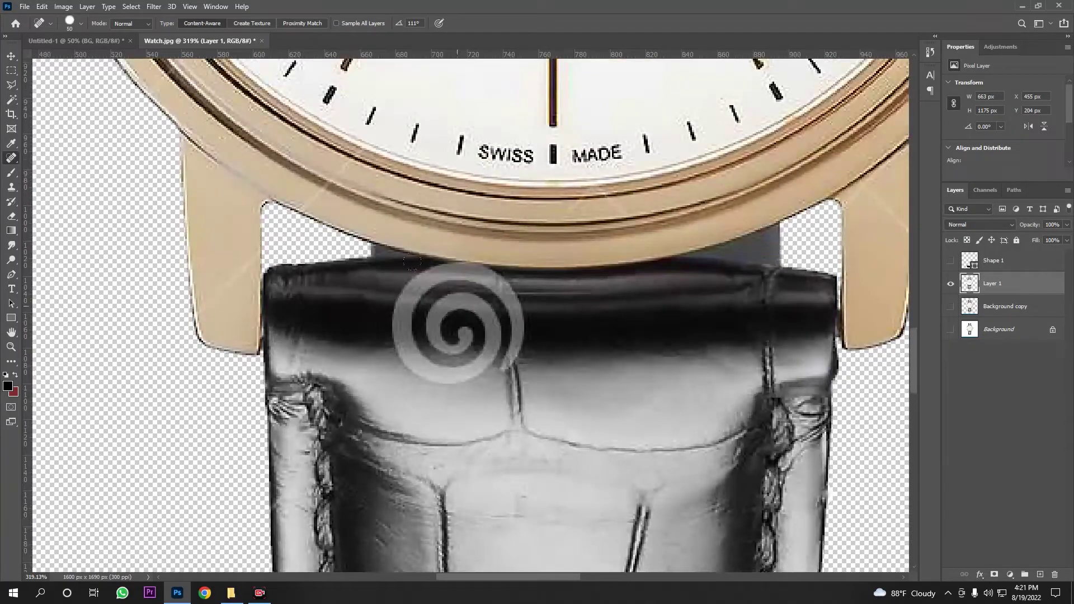
scroll(631, 144, up, 2)
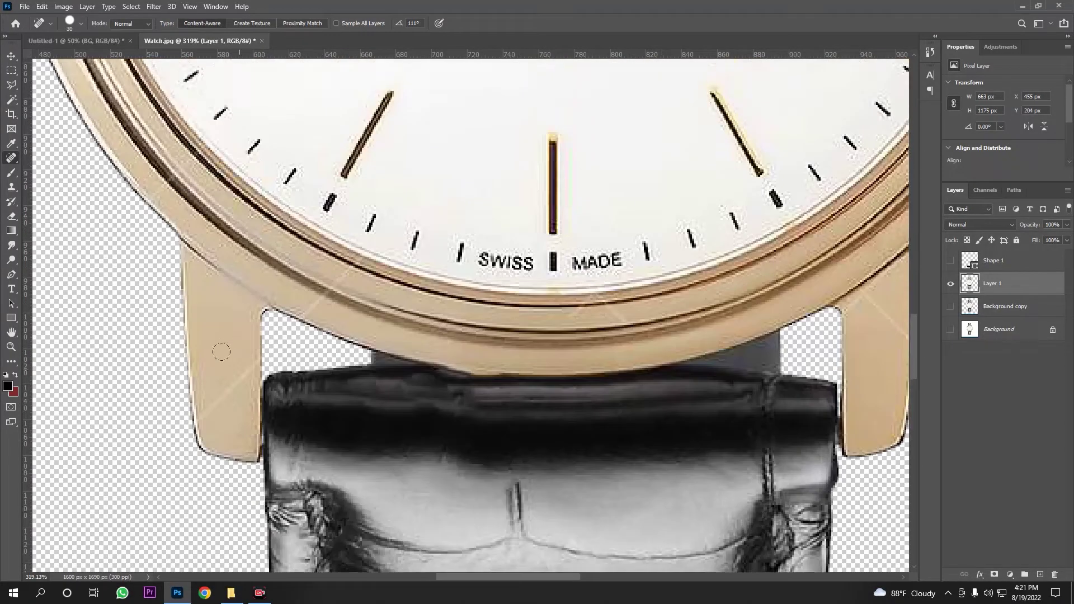
Heal the watermark marks on the left lug, adjusting the brush size.
drag(222, 352, 233, 398)
scroll(235, 392, up, 1)
drag(313, 324, 336, 358)
key(bracketleft)
key(bracketleft)
key(bracketleft)
scroll(437, 375, down, 4)
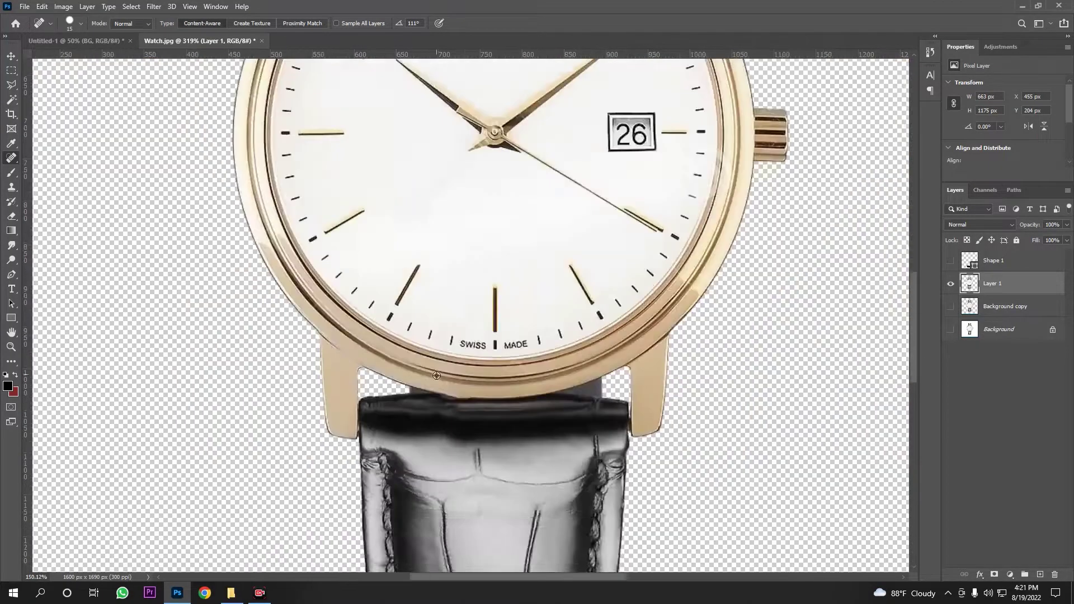
scroll(498, 360, down, 2)
scroll(359, 376, up, 3)
key(bracketright)
key(bracketright)
Heal the spots near the hands and the ripple rings on the dial.
click(461, 292)
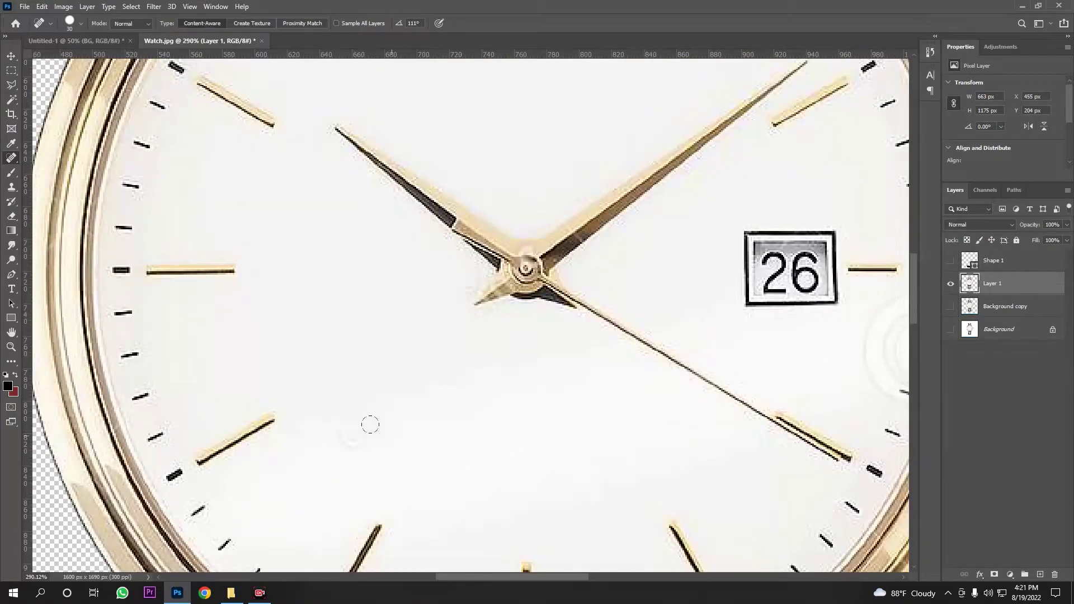
drag(370, 425, 344, 448)
scroll(468, 371, right, 5)
key(bracketright)
drag(666, 330, 663, 408)
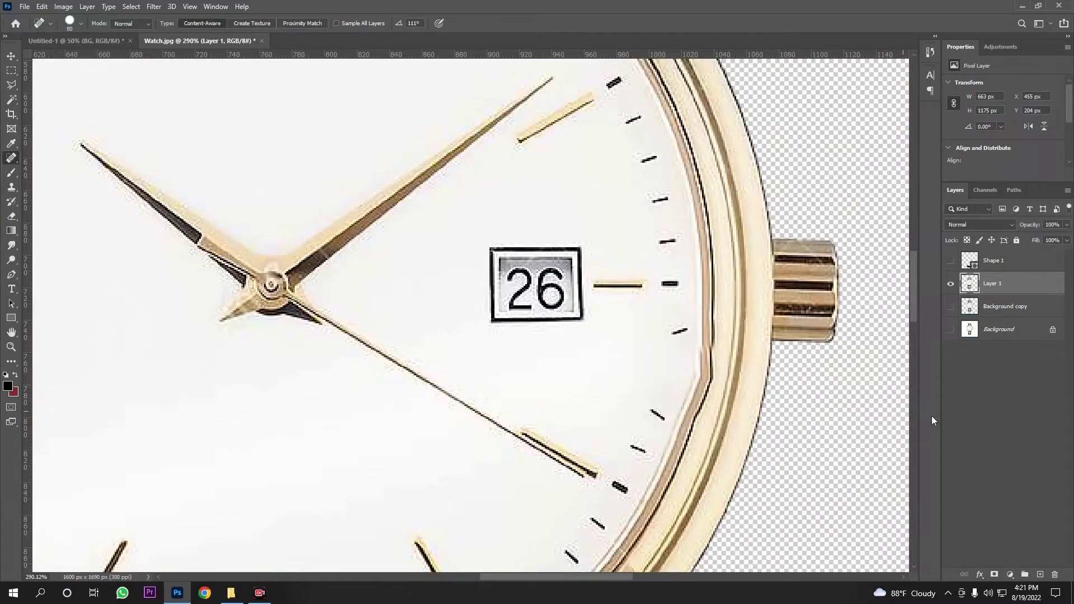
key(l)
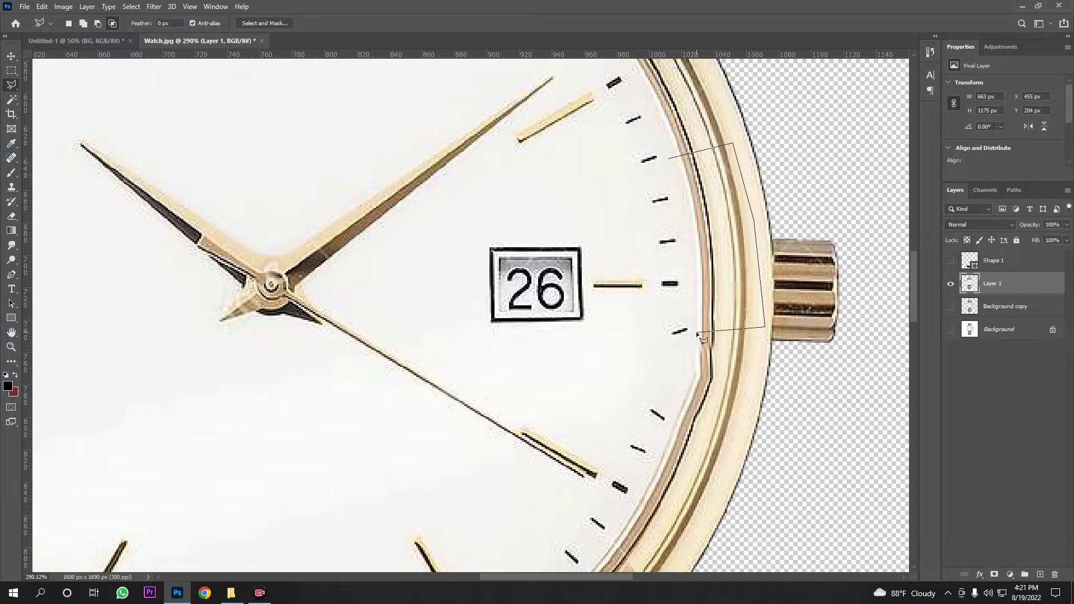
Copy the outlined bezel piece to Layer 2, moved and rotated beside the crown.
key(ctrl+j)
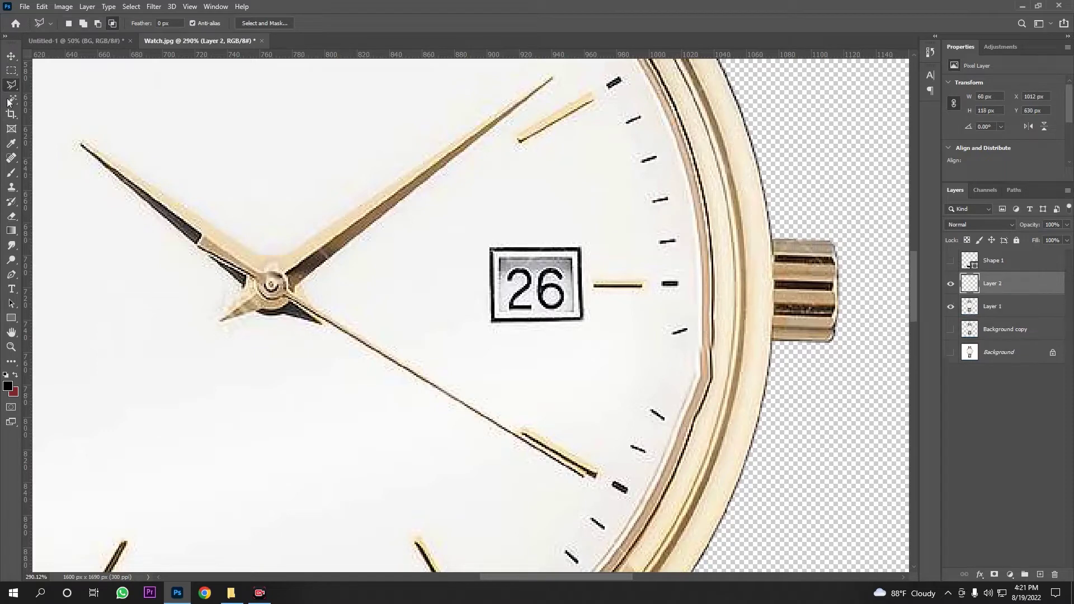
key(ctrl+t)
drag(722, 235, 704, 350)
mouse_move(798, 374)
mouse_down()
mouse_move(783, 409)
mouse_move(804, 402)
mouse_up()
key(Return)
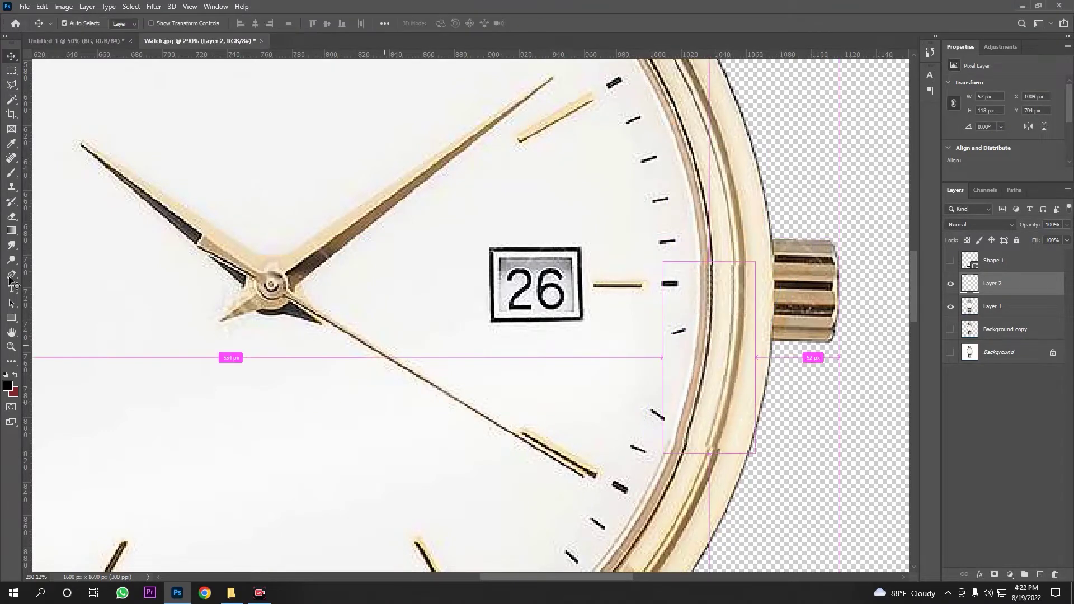
Smudge the patch edges and warp it to follow the rim's curve.
key(r)
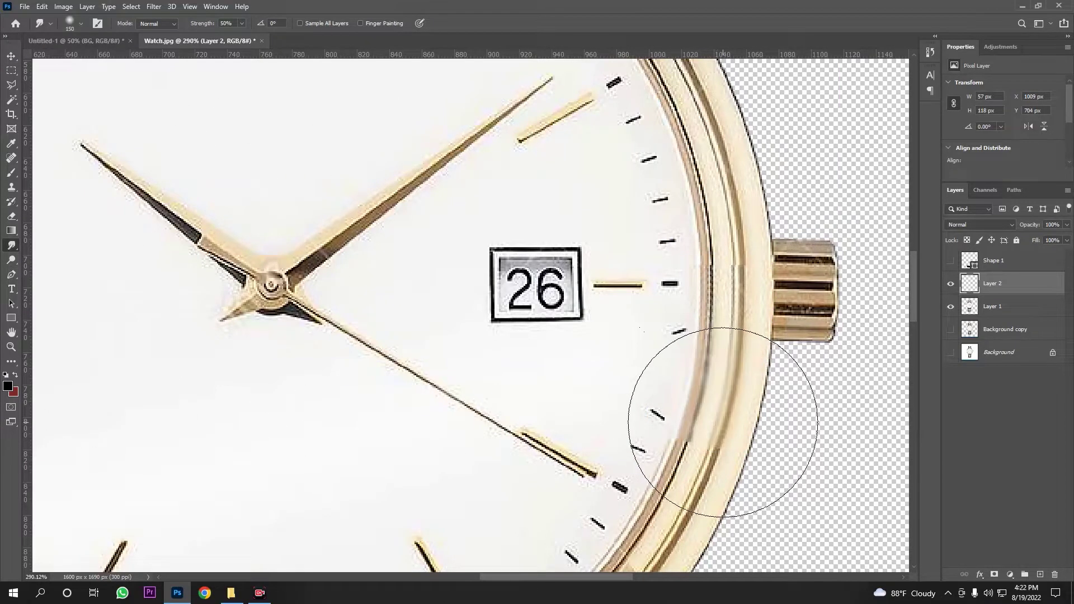
scroll(716, 423, down, 5)
scroll(856, 425, up, 6)
key(ctrl+t)
right_click(680, 338)
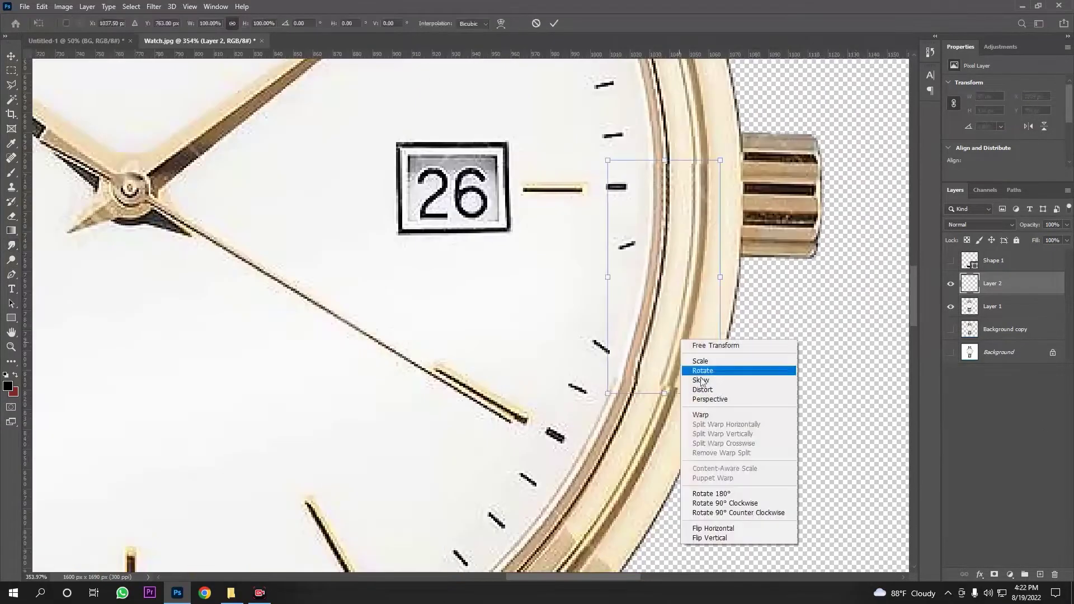
click(722, 418)
drag(649, 387, 642, 372)
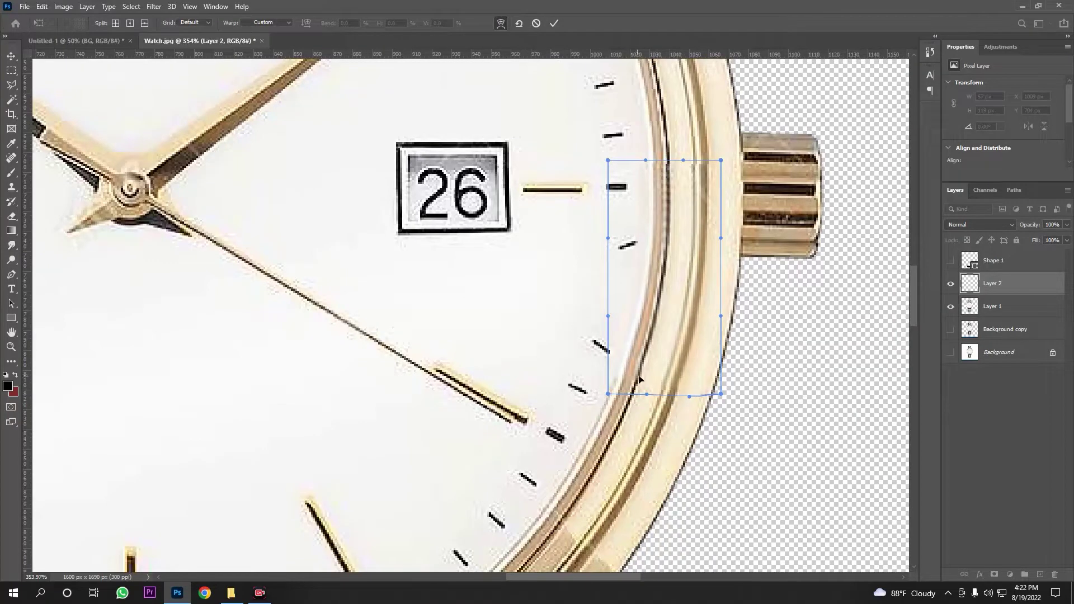
key(Return)
key(e)
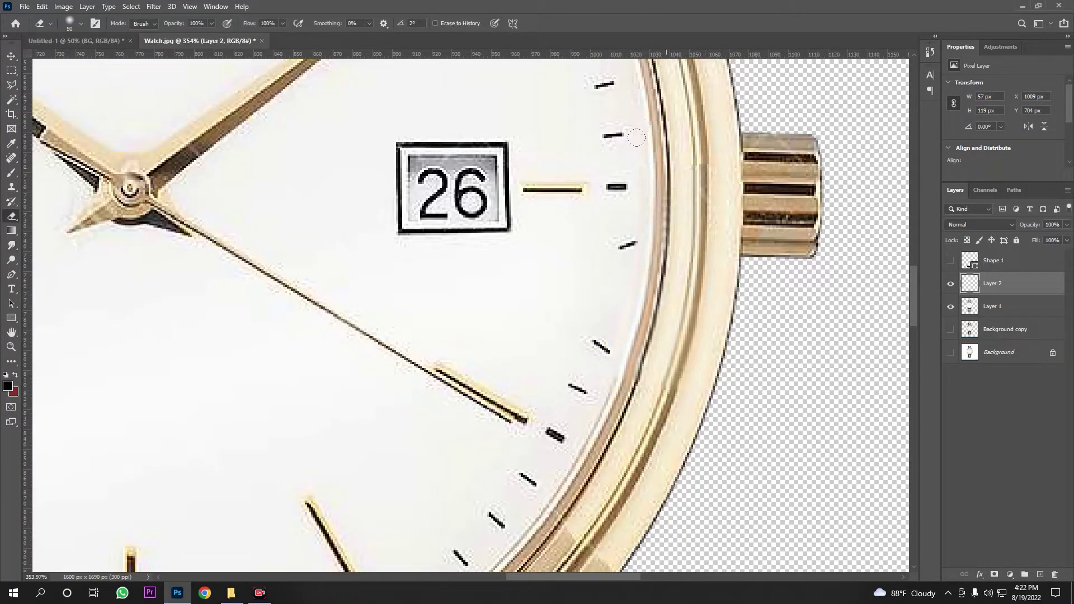
scroll(610, 371, down, 5)
Heal the swirl watermark and tick-side mark at the top of the dial on Layer 1.
scroll(560, 196, up, 3)
key(alt+bracketleft)
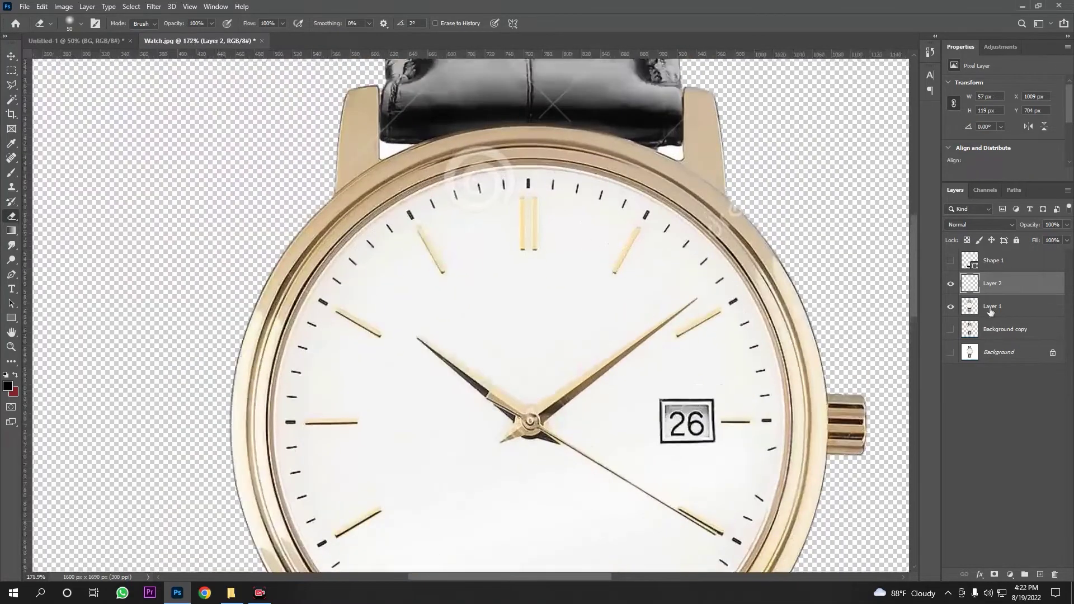
scroll(490, 193, up, 3)
click(12, 157)
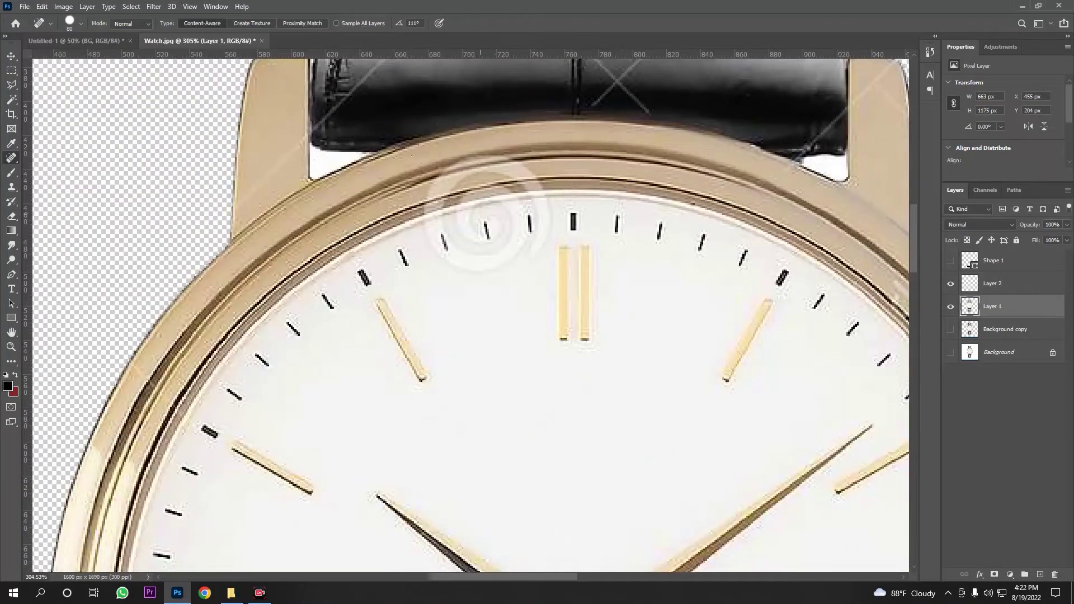
drag(470, 207, 490, 215)
scroll(481, 213, up, 2)
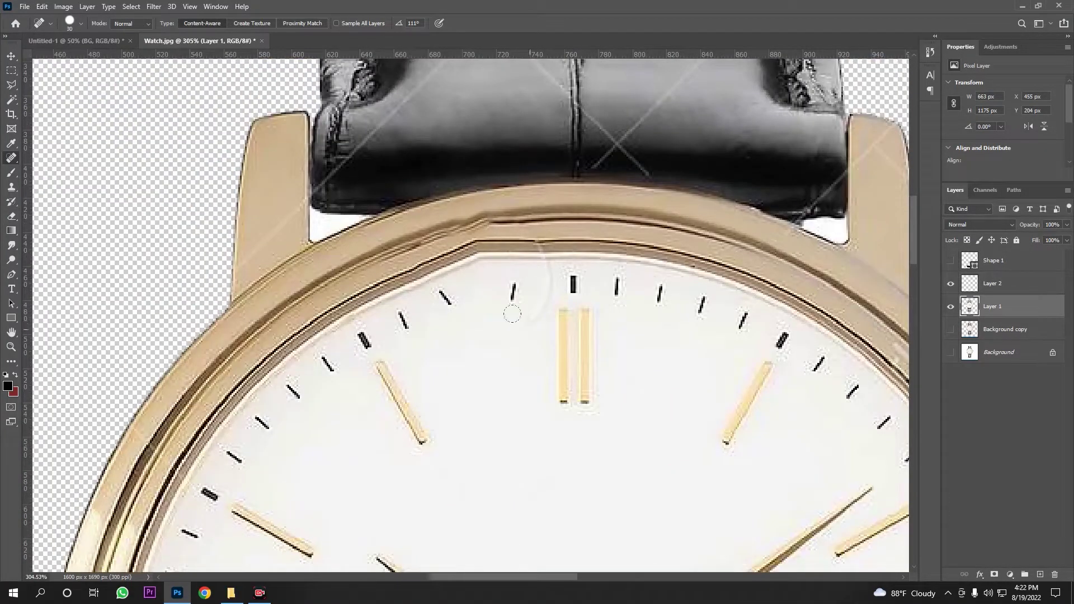
drag(504, 230, 463, 287)
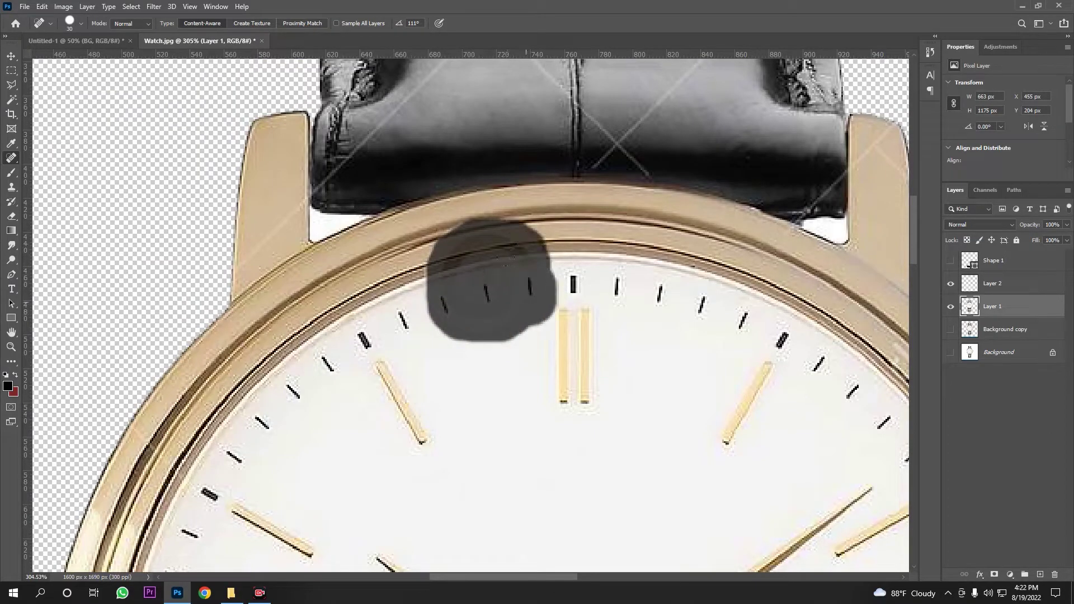
click(481, 291)
scroll(499, 328, down, 5)
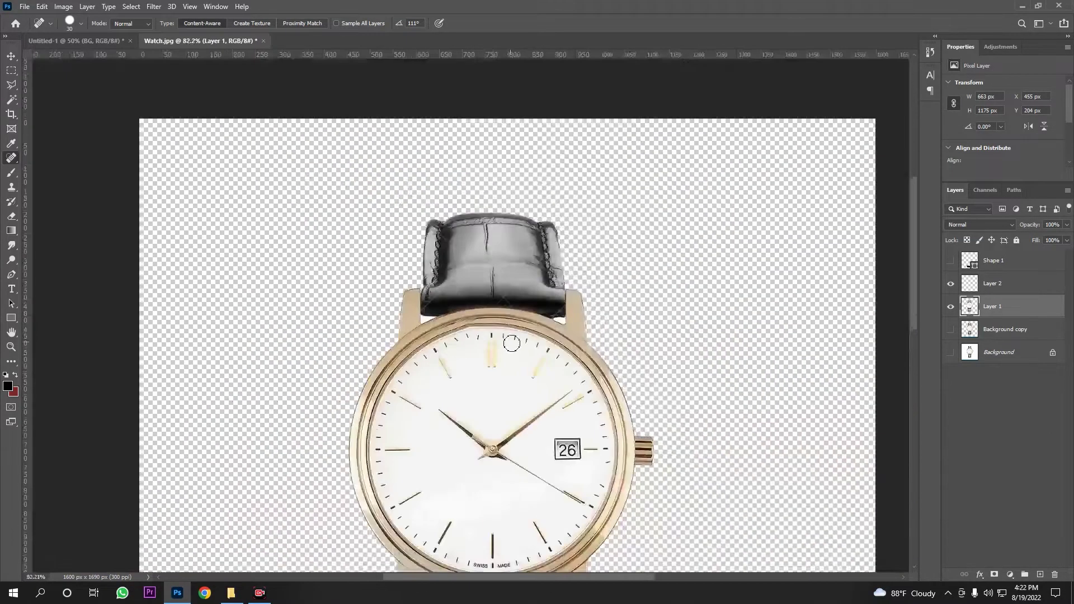
scroll(336, 252, up, 5)
scroll(222, 414, down, 1)
Heal the crease marks and diagonal scratch lines on the upper strap.
mouse_move(208, 379)
mouse_down()
mouse_move(250, 325)
mouse_move(493, 107)
mouse_up()
scroll(492, 108, up, 3)
drag(307, 187, 383, 274)
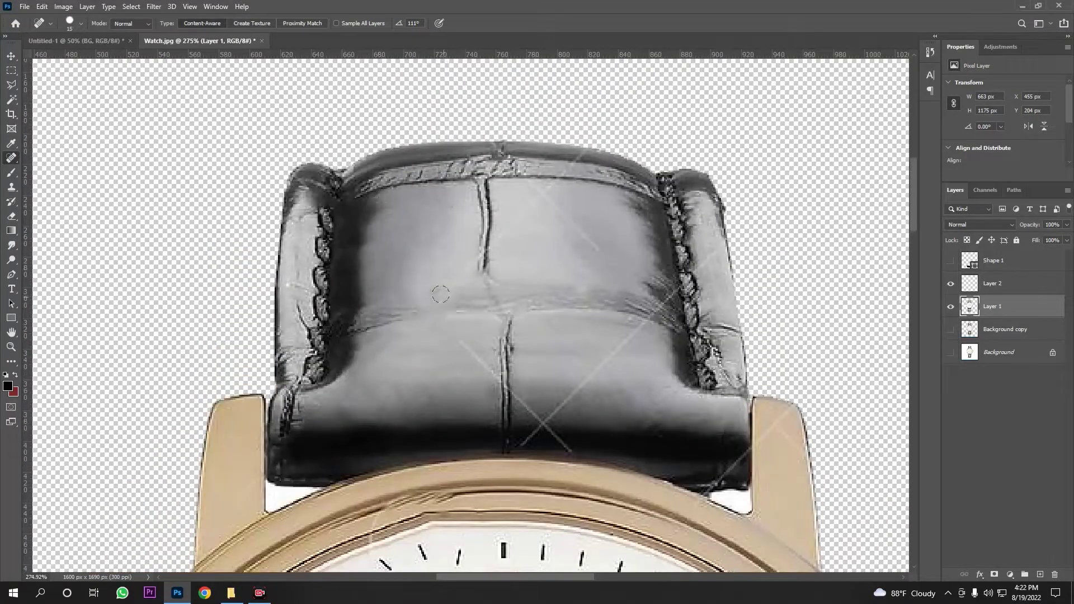
drag(487, 221, 488, 238)
drag(554, 190, 580, 159)
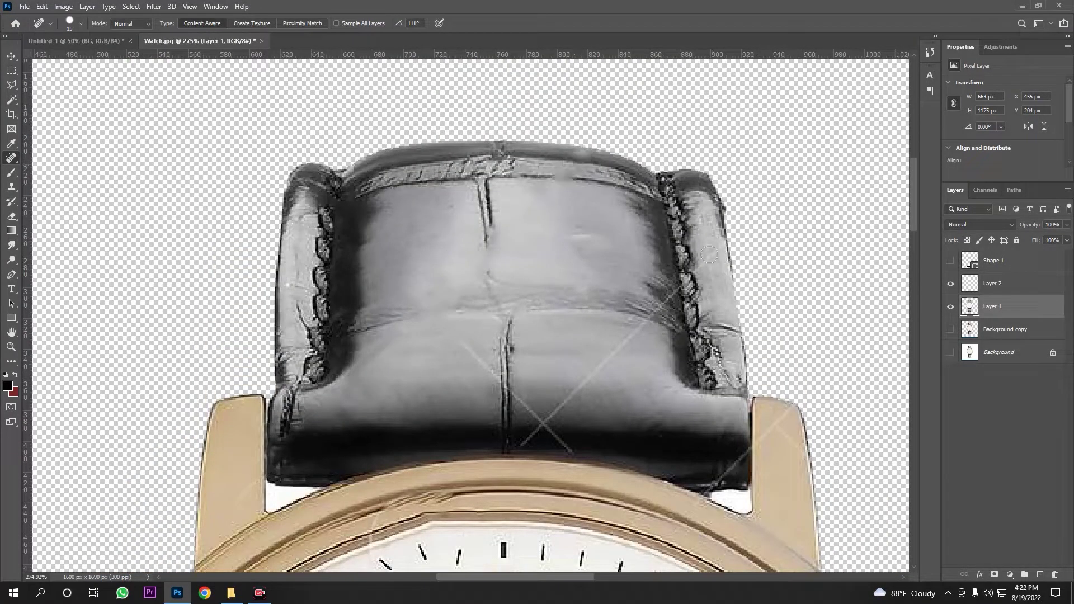
mouse_move(712, 258)
mouse_down()
mouse_move(556, 435)
mouse_move(452, 335)
mouse_up()
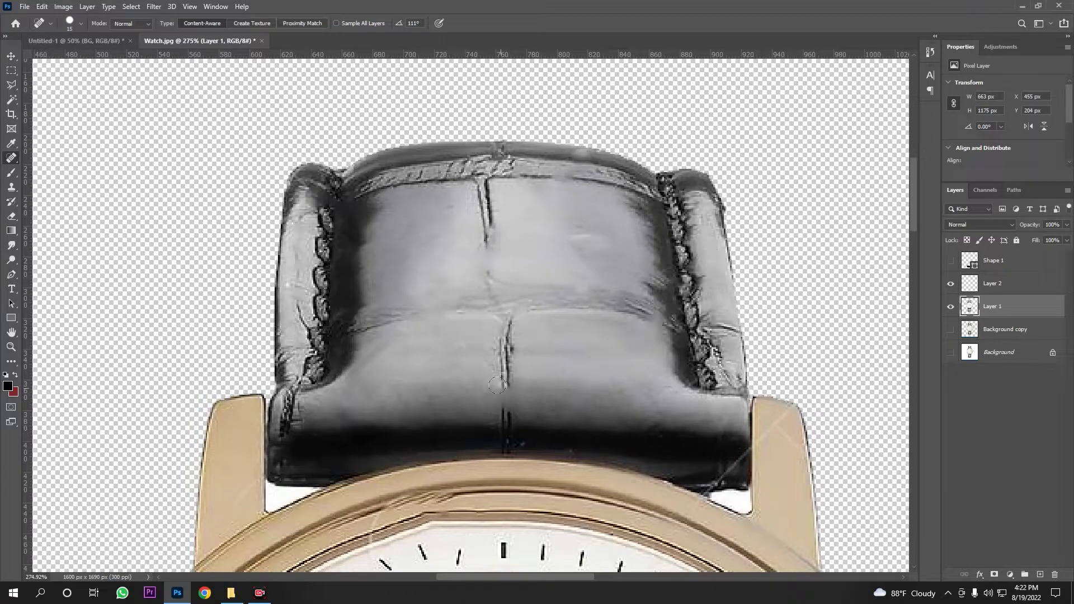
scroll(504, 406, down, 3)
scroll(504, 405, down, 2)
scroll(540, 412, up, 3)
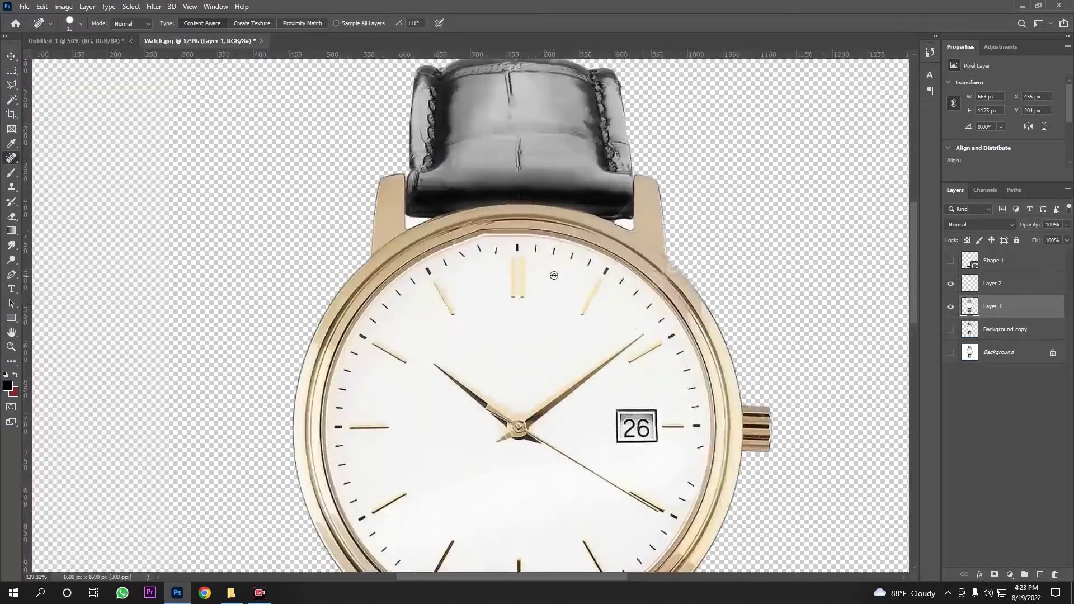
scroll(383, 364, up, 3)
scroll(384, 364, up, 1)
key(l)
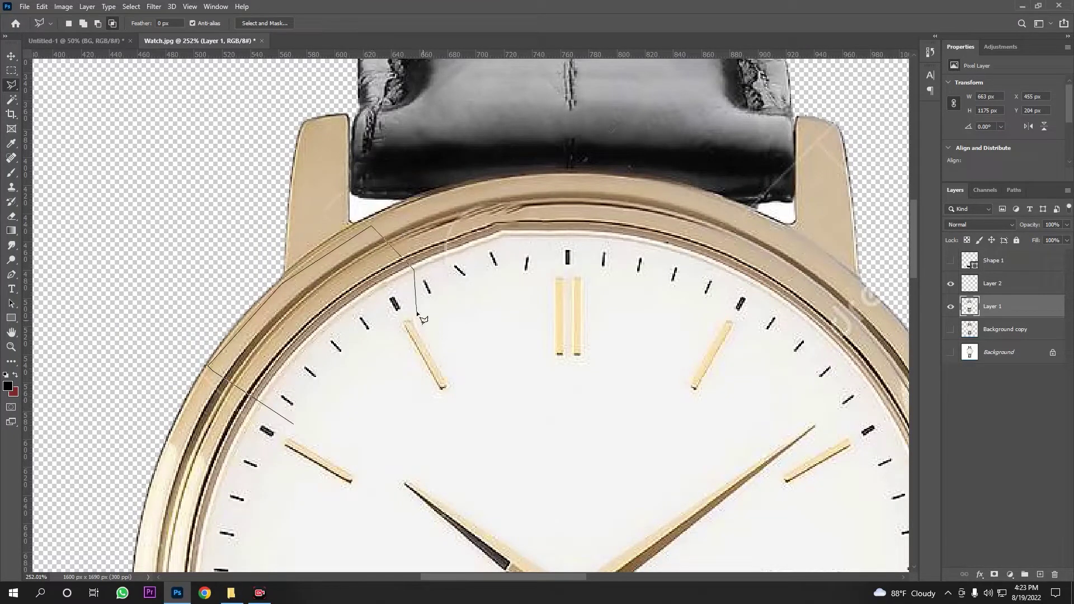
Copy the selected rim piece to a new layer, then move and rotate it about 25° onto the bezel.
double_click(330, 411)
key(ctrl+j)
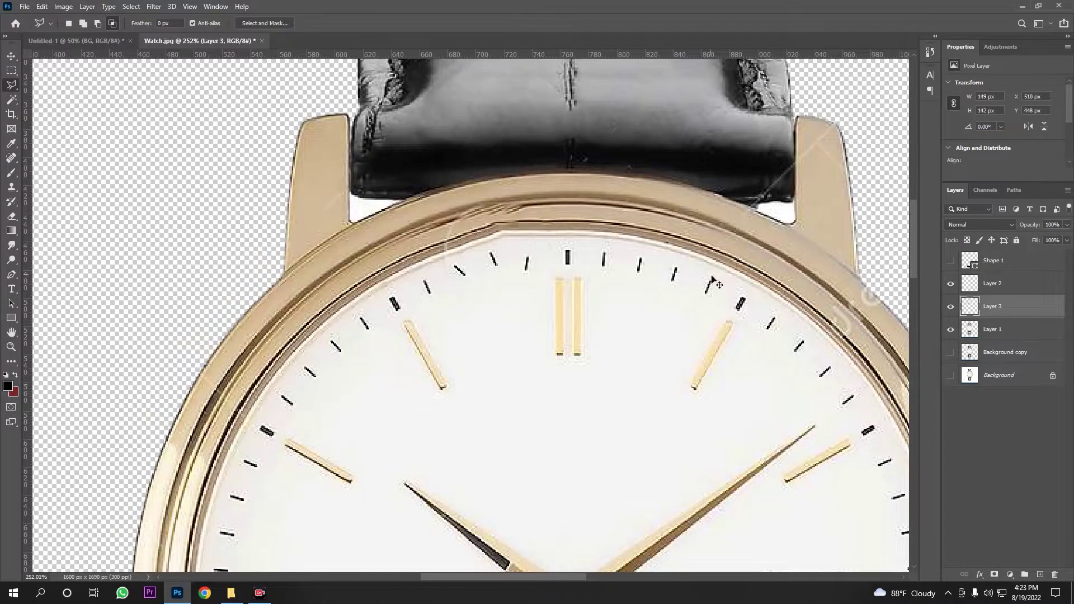
key(ctrl+t)
drag(439, 237, 478, 258)
drag(720, 300, 670, 402)
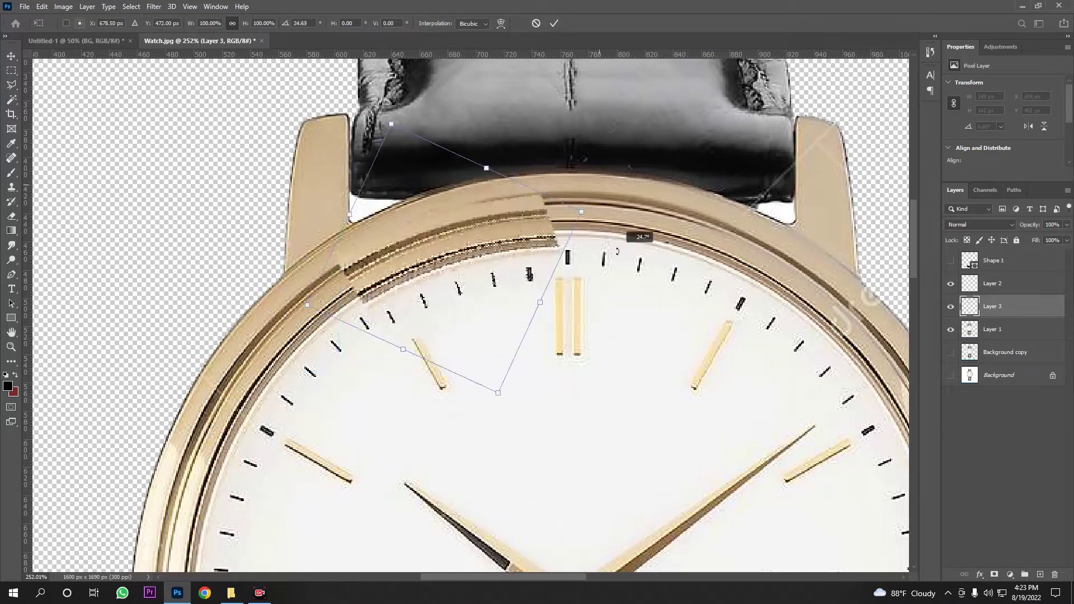
mouse_move(465, 254)
mouse_down()
mouse_move(480, 275)
mouse_move(505, 276)
mouse_up()
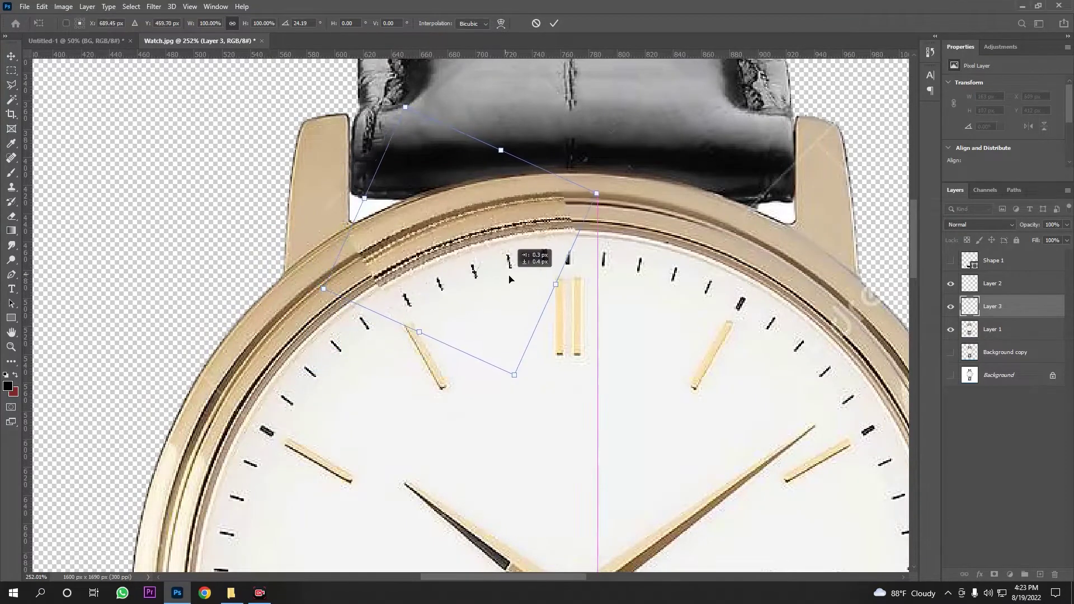
key(Return)
Warp the patch's corner and left edge so it follows the upper rim's curve.
key(ctrl+t)
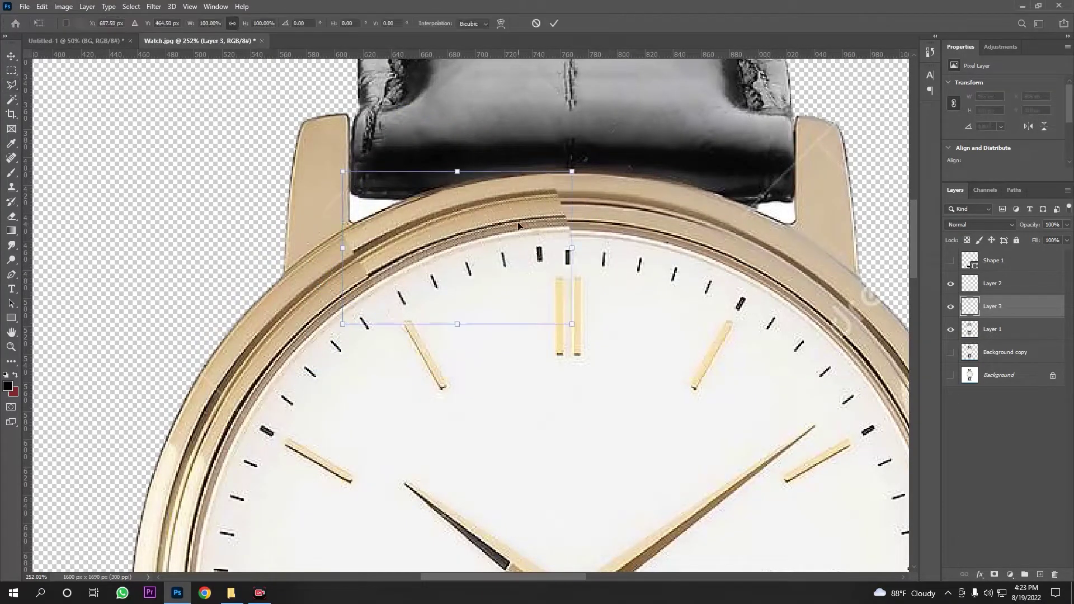
right_click(521, 220)
click(618, 296)
drag(563, 225, 555, 186)
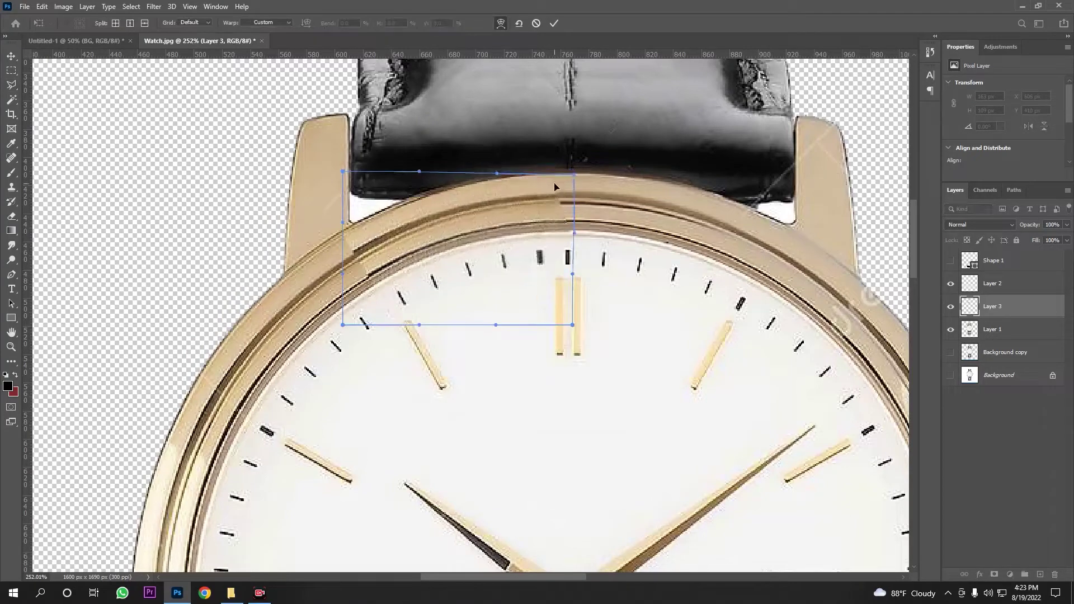
drag(346, 248, 351, 249)
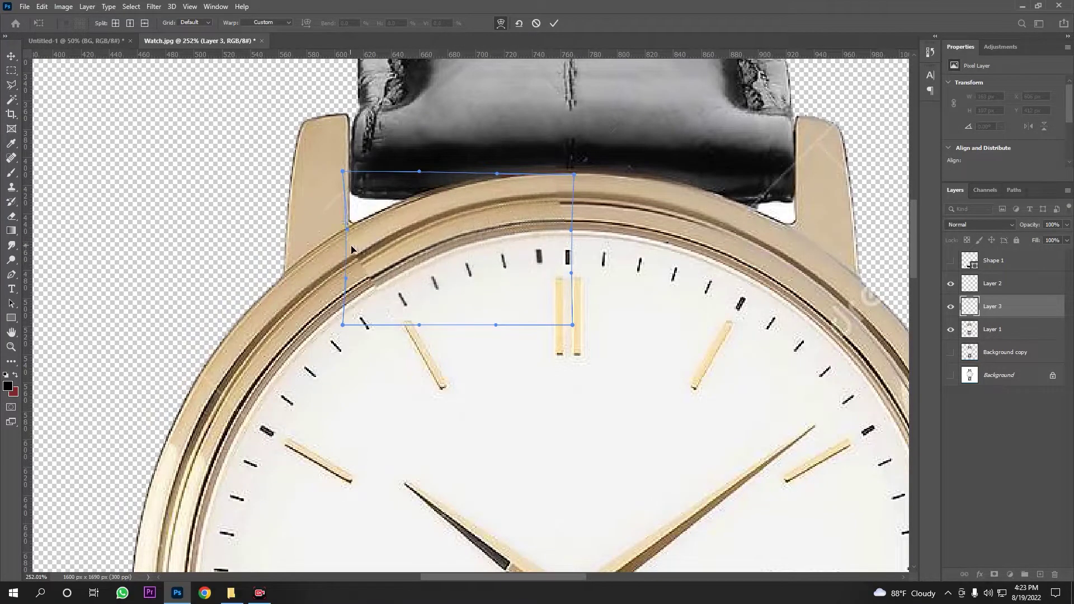
key(Return)
key(e)
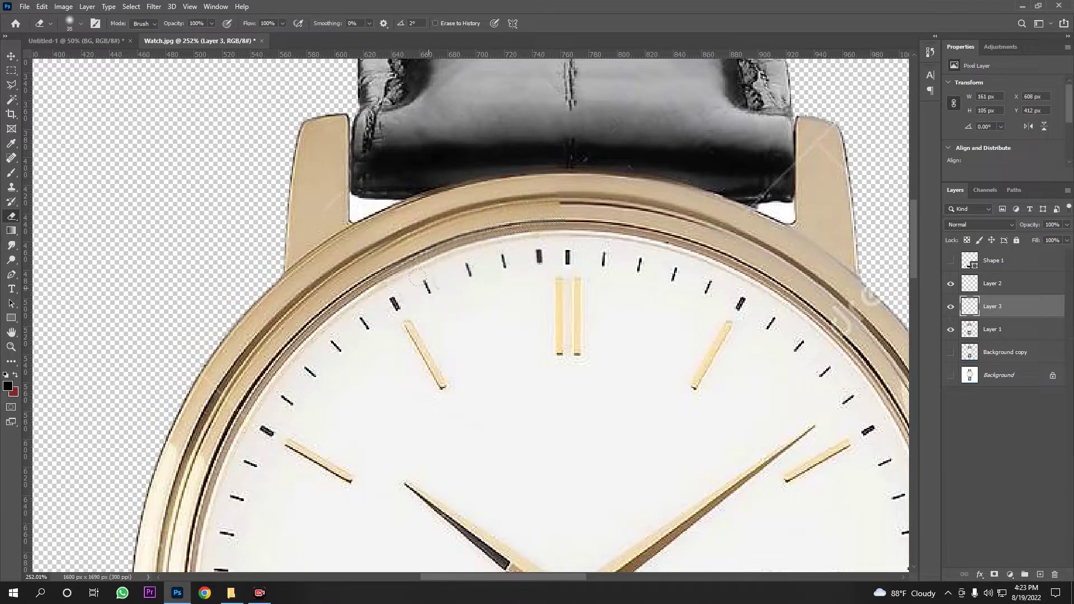
scroll(570, 232, down, 3)
scroll(729, 283, down, 2)
Fit the watch in view and Polygonal Lasso a rim piece near the right rim.
scroll(730, 283, up, 4)
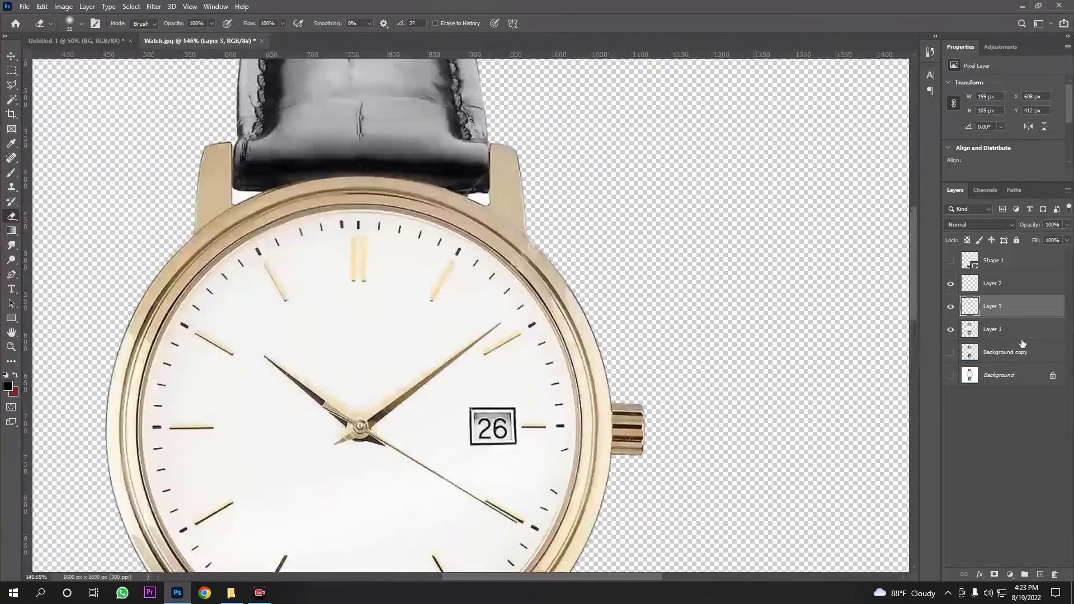
scroll(99, 231, up, 1)
key(alt+bracketleft)
key(j)
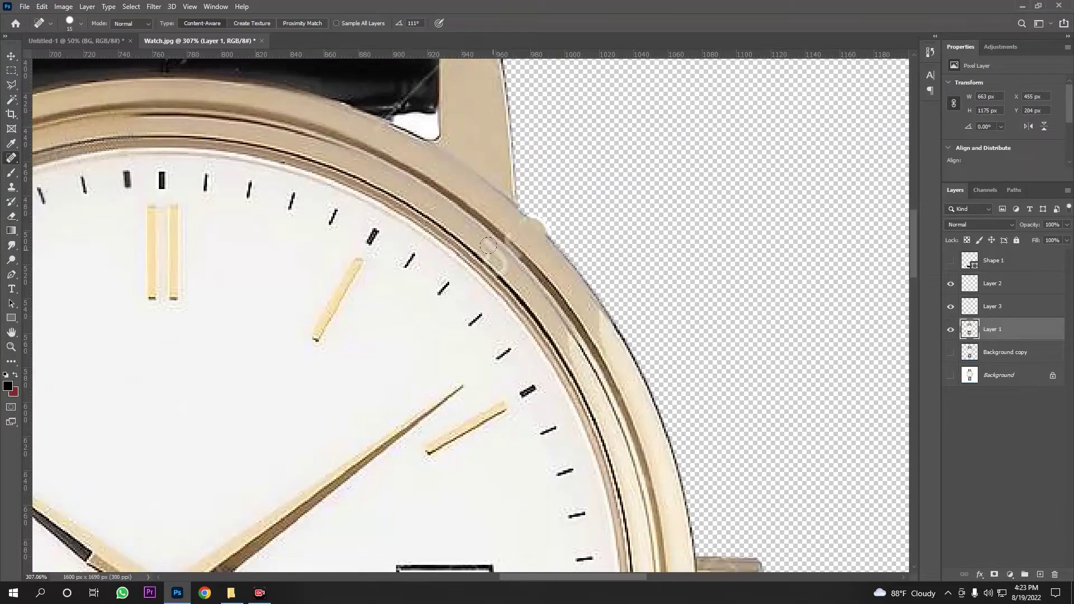
scroll(489, 245, up, 2)
key(l)
scroll(486, 294, up, 2)
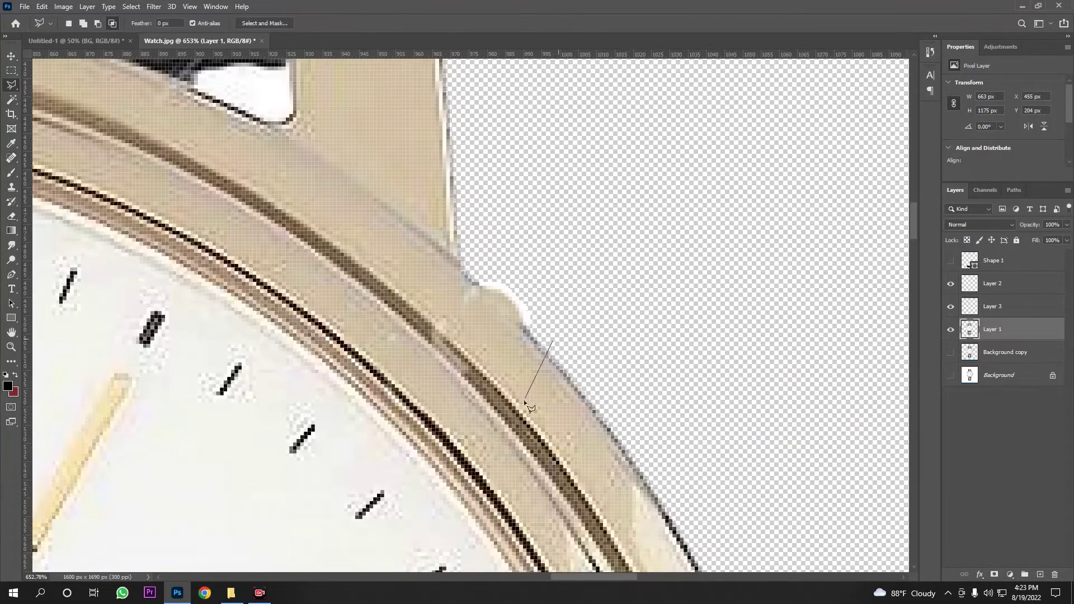
click(670, 472)
double_click(621, 356)
Copy the rim piece to Layer 4 and move and rotate it over the notch.
key(ctrl+j)
key(v)
drag(582, 392, 490, 313)
key(ctrl+t)
drag(604, 347, 607, 306)
drag(522, 351, 523, 344)
key(Return)
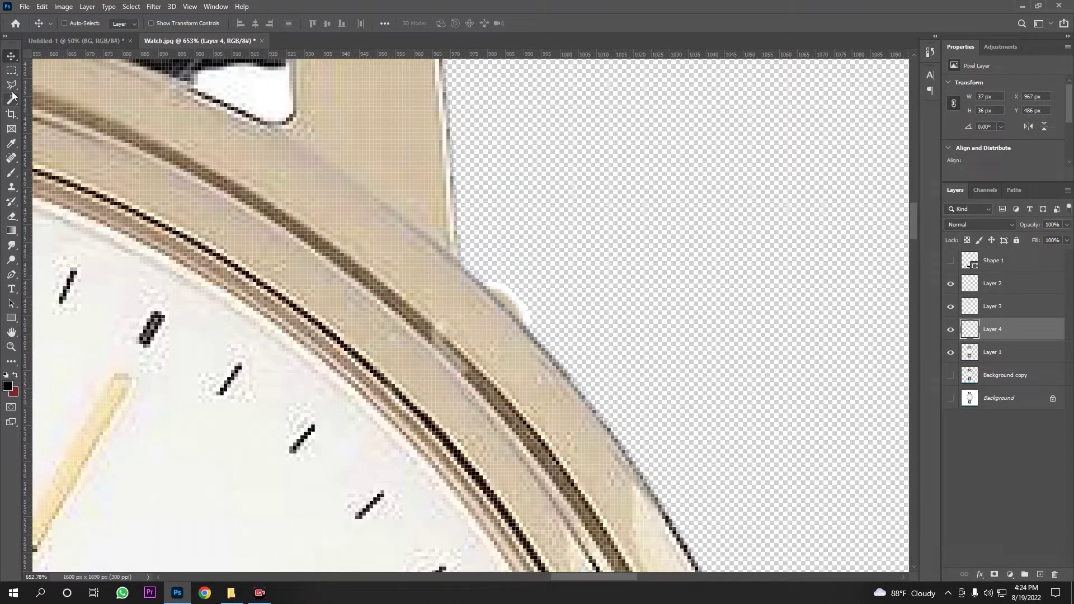
On the original watch layer, Spot Heal away the stray line on the lug.
click(11, 85)
click(993, 352)
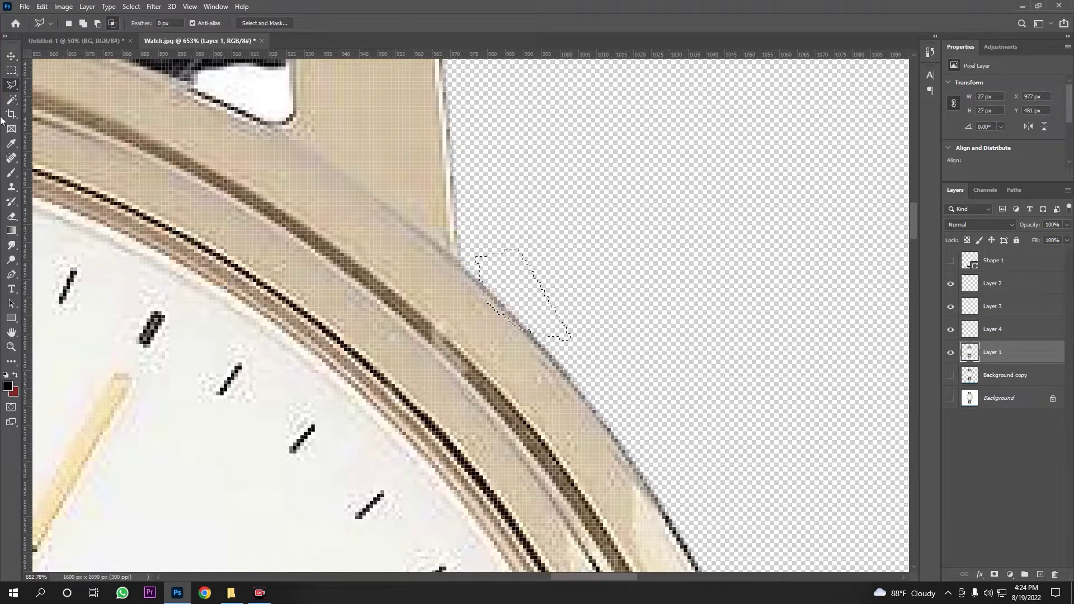
click(11, 70)
scroll(470, 313, down, 3)
click(11, 158)
scroll(691, 268, up, 2)
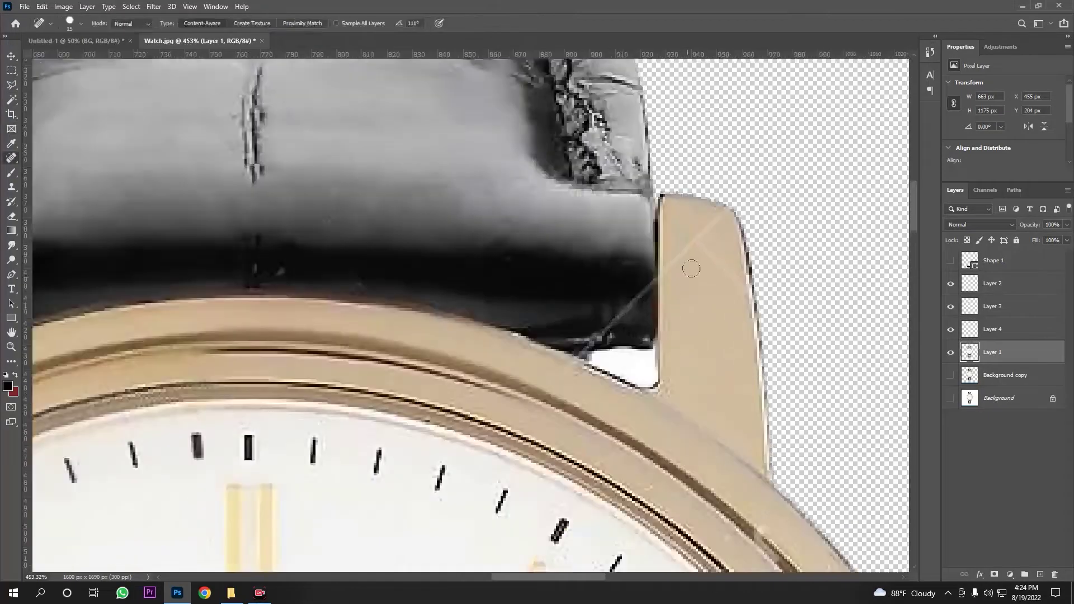
drag(693, 251, 649, 297)
key(ctrl+0)
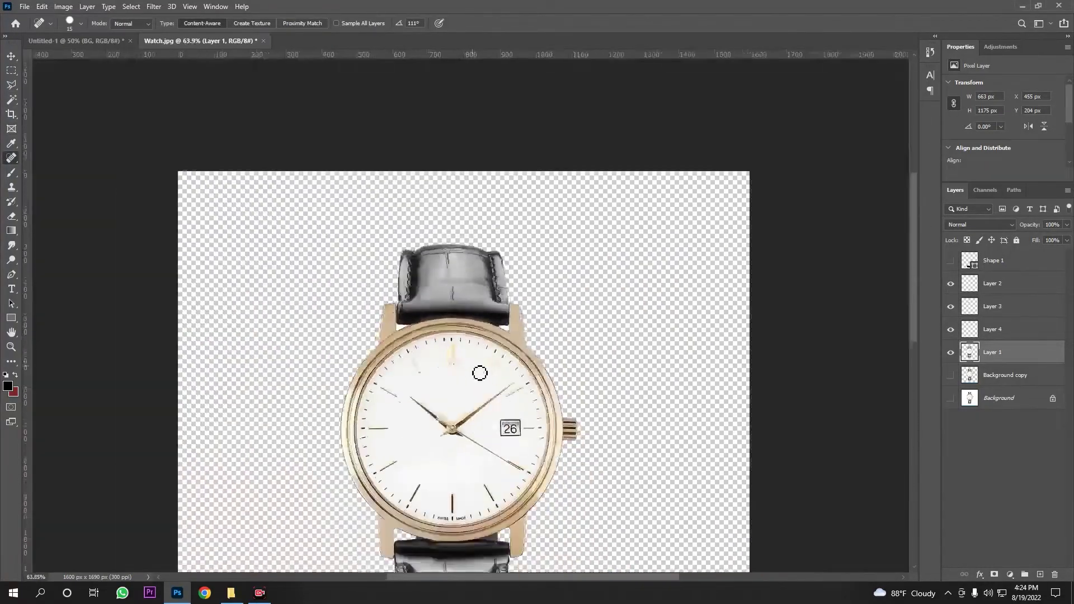
scroll(489, 427, up, 3)
scroll(489, 427, down, 3)
Convert the watch layers to a smart object and drag it into the Untitled-1 poster.
shift+click(993, 283)
right_click(988, 286)
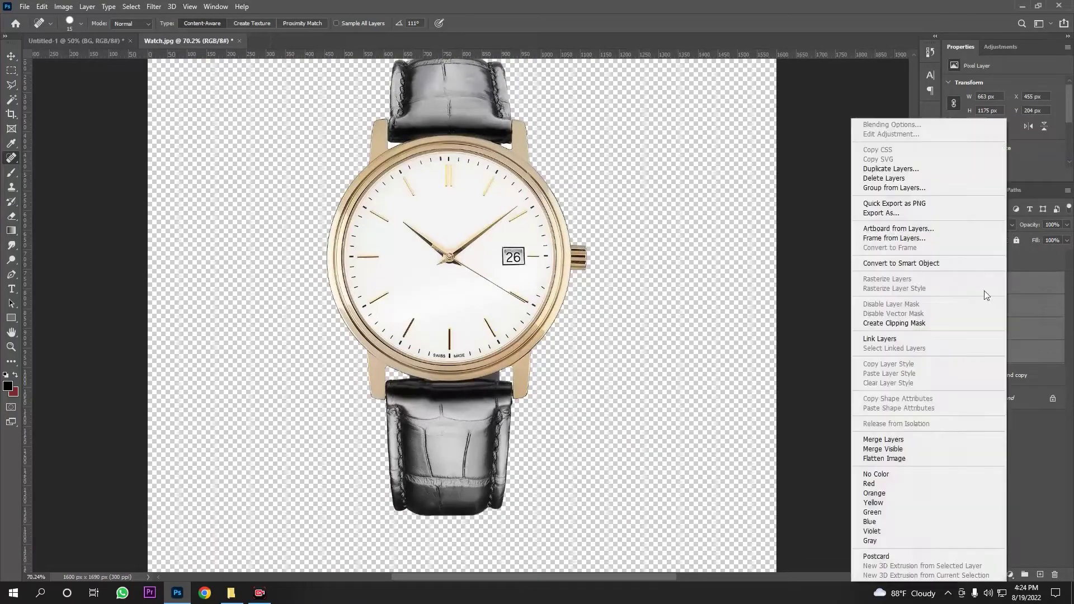
click(890, 266)
scroll(527, 349, down, 3)
key(v)
scroll(527, 349, down, 3)
mouse_move(472, 312)
mouse_down()
mouse_move(75, 46)
mouse_move(470, 327)
mouse_up()
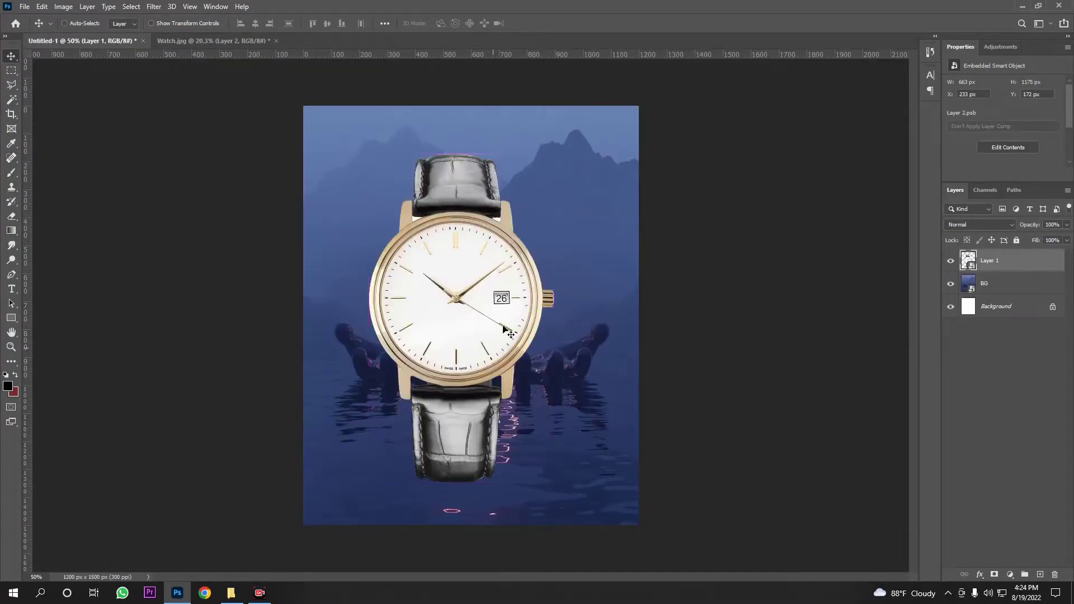
key(ctrl+t)
key(Return)
scroll(421, 239, up, 5)
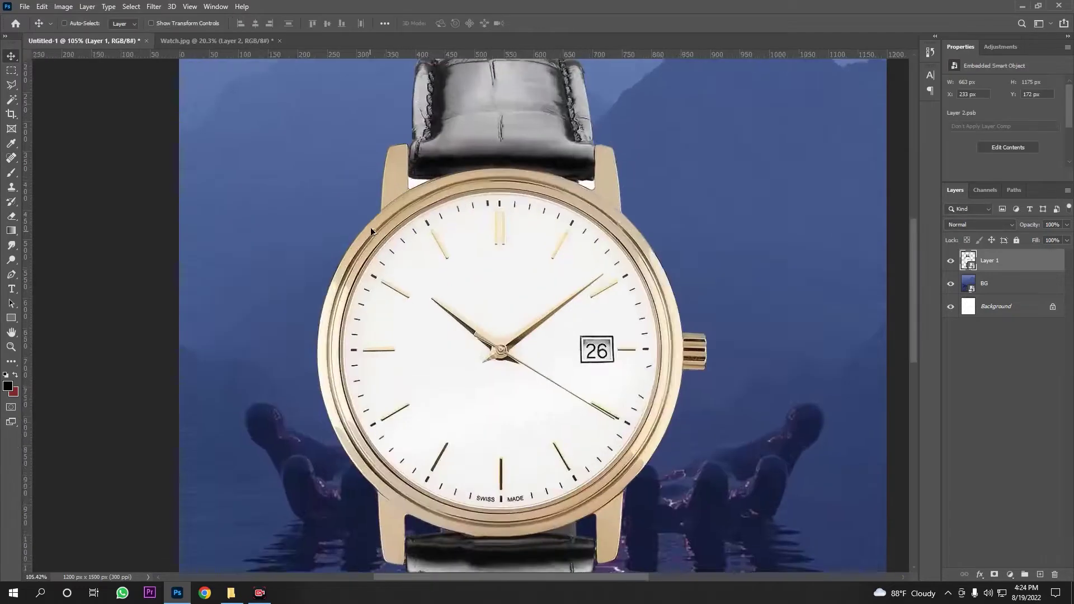
Inside the smart object, Magic Wand the white gap beside the lug, delete it, and close.
double_click(968, 261)
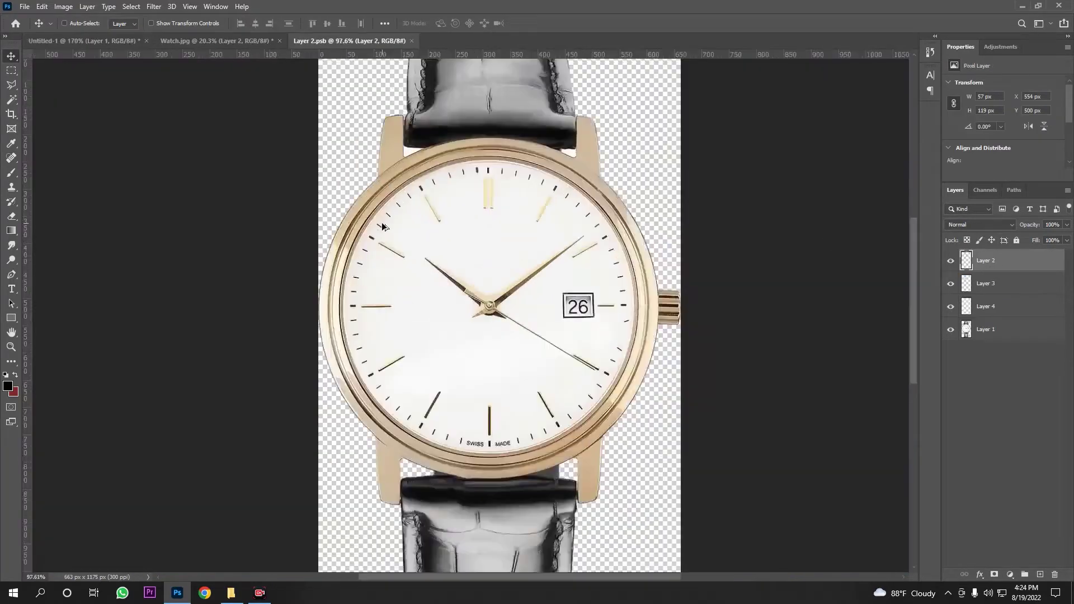
click(951, 330)
click(11, 100)
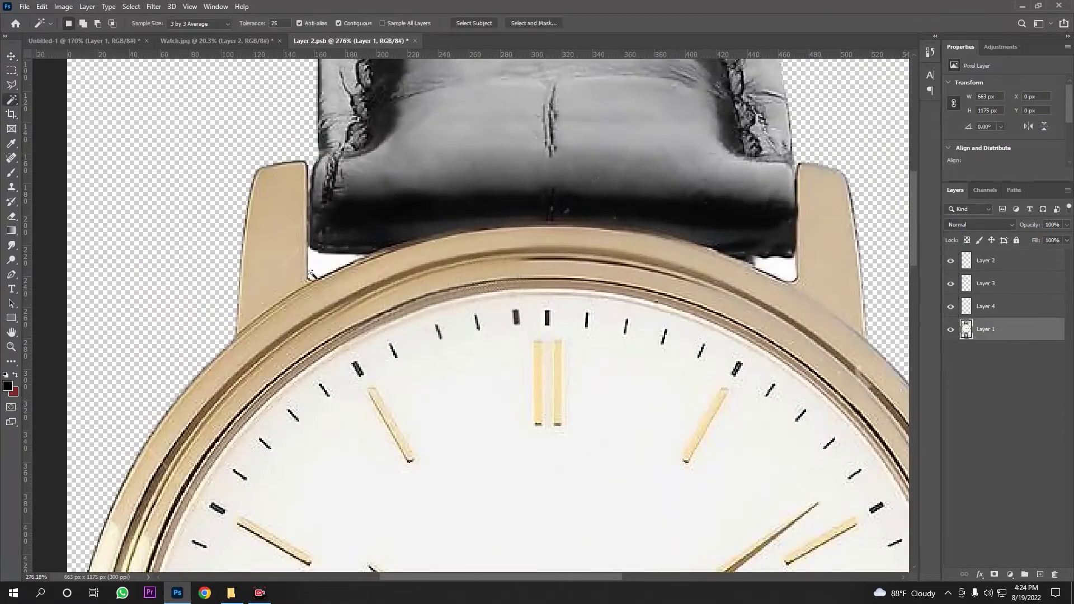
scroll(325, 268, up, 3)
scroll(479, 358, right, 8)
click(616, 342)
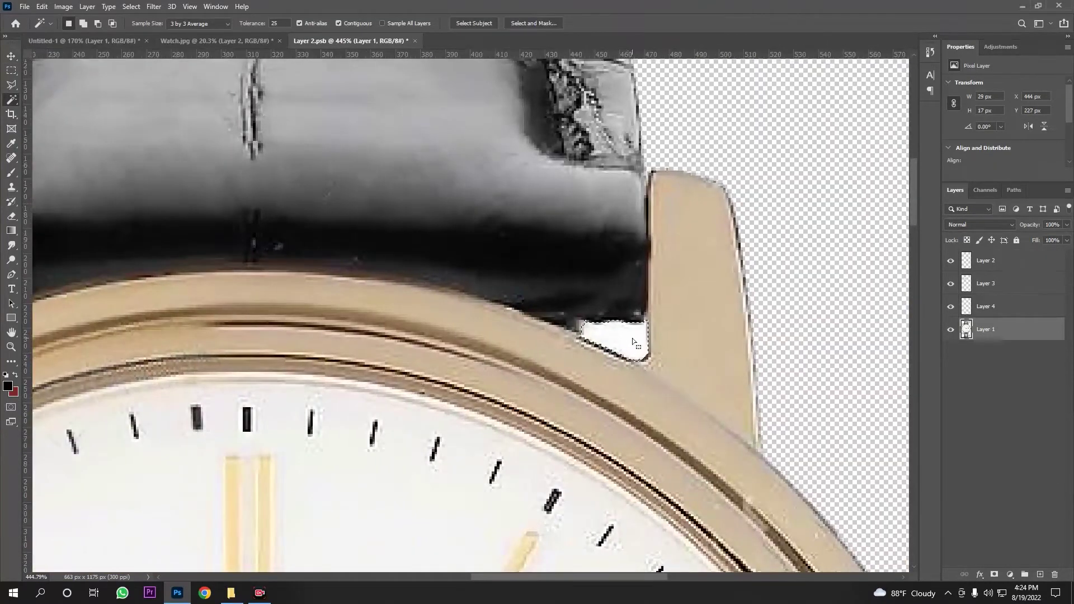
key(Delete)
scroll(684, 352, down, 5)
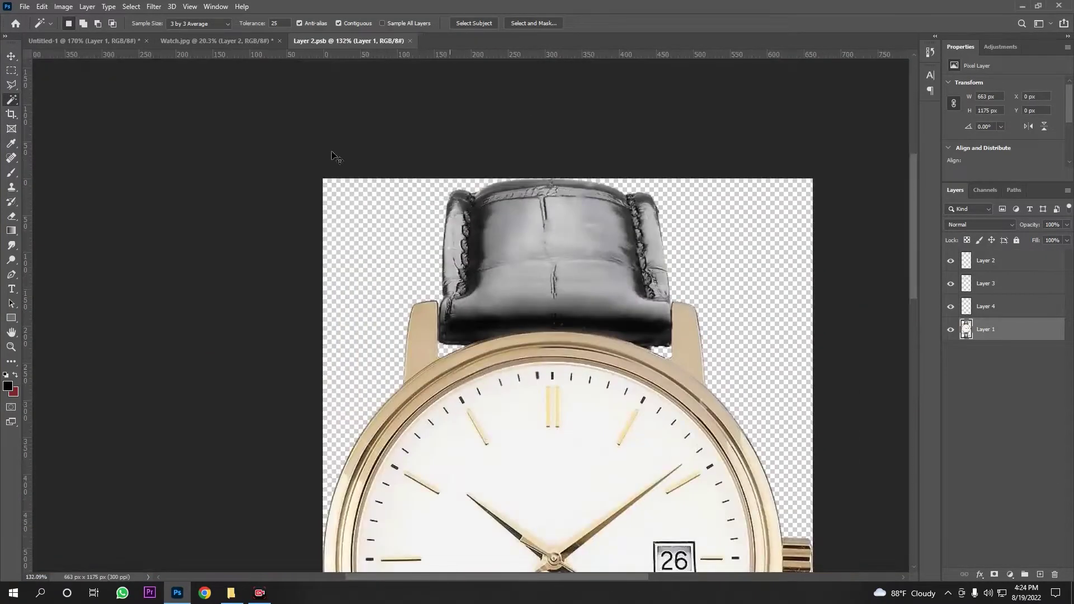
key(ctrl+w)
key(ctrl+w)
Confirm saving, then shrink the watch and shift it lower and right between the hands.
click(535, 223)
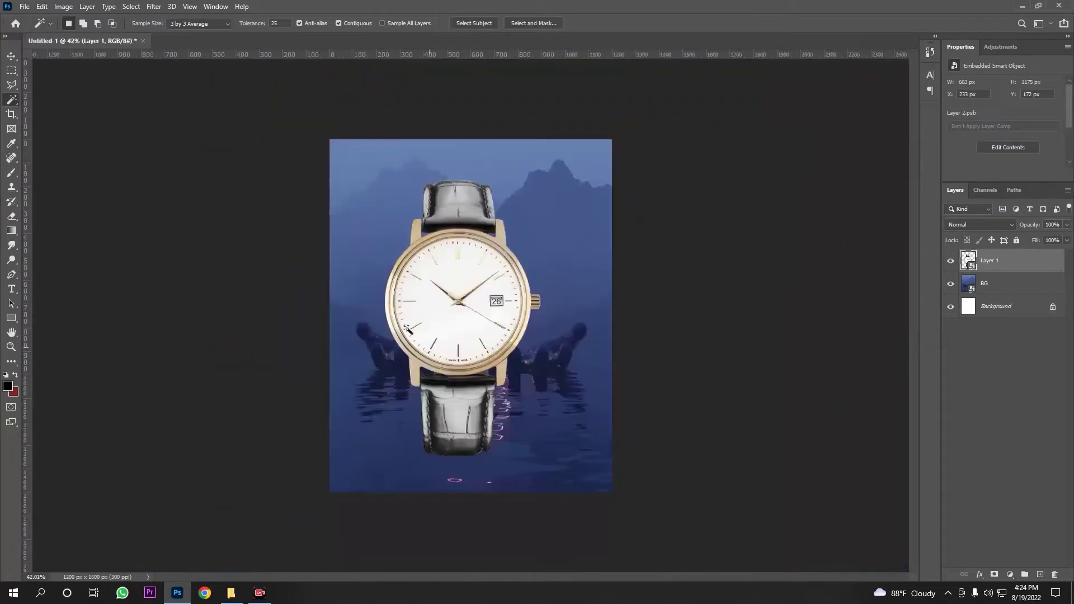
key(ctrl+t)
mouse_move(575, 163)
mouse_down()
mouse_move(481, 396)
mouse_move(489, 358)
mouse_up()
key(Return)
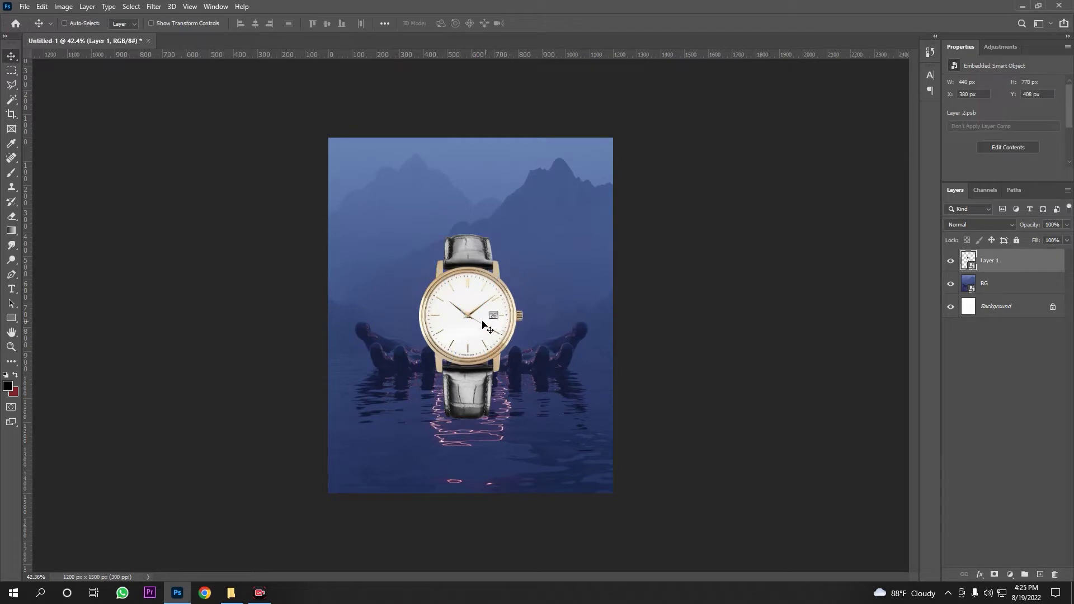
scroll(456, 300, up, 1)
key(ctrl+t)
drag(475, 340, 482, 340)
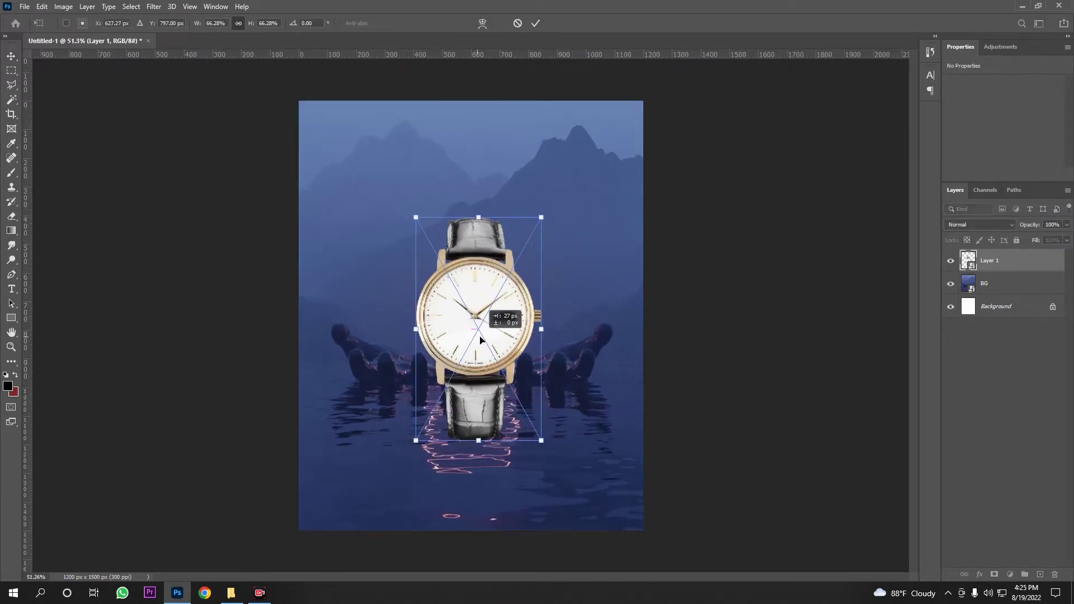
drag(481, 217, 481, 222)
key(Return)
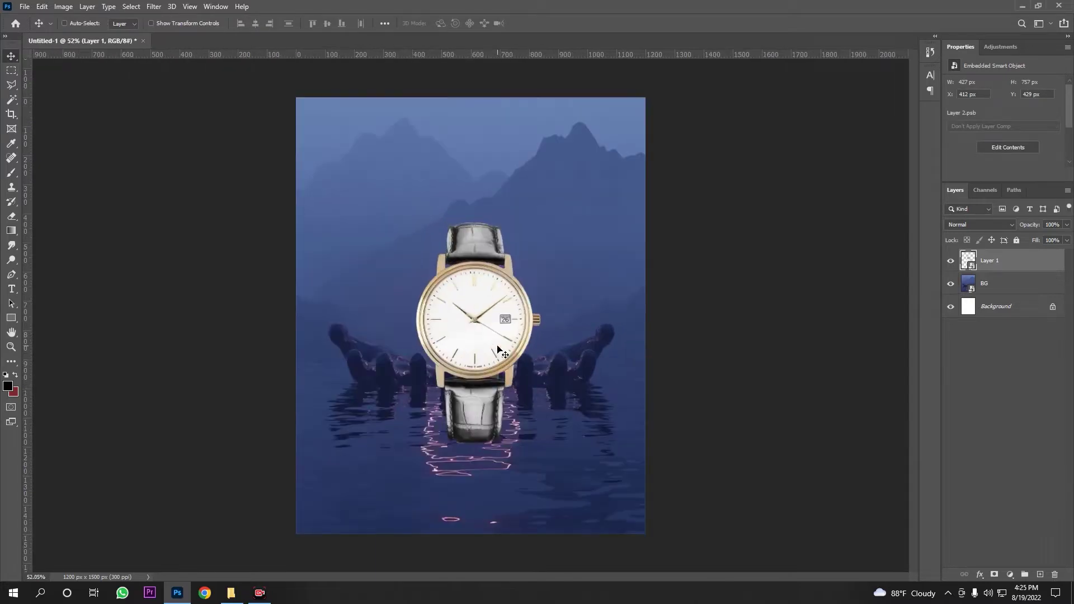
Trim the watch from its top edge to its final size of about 411 × 729 px.
scroll(495, 351, up, 3)
scroll(493, 353, down, 4)
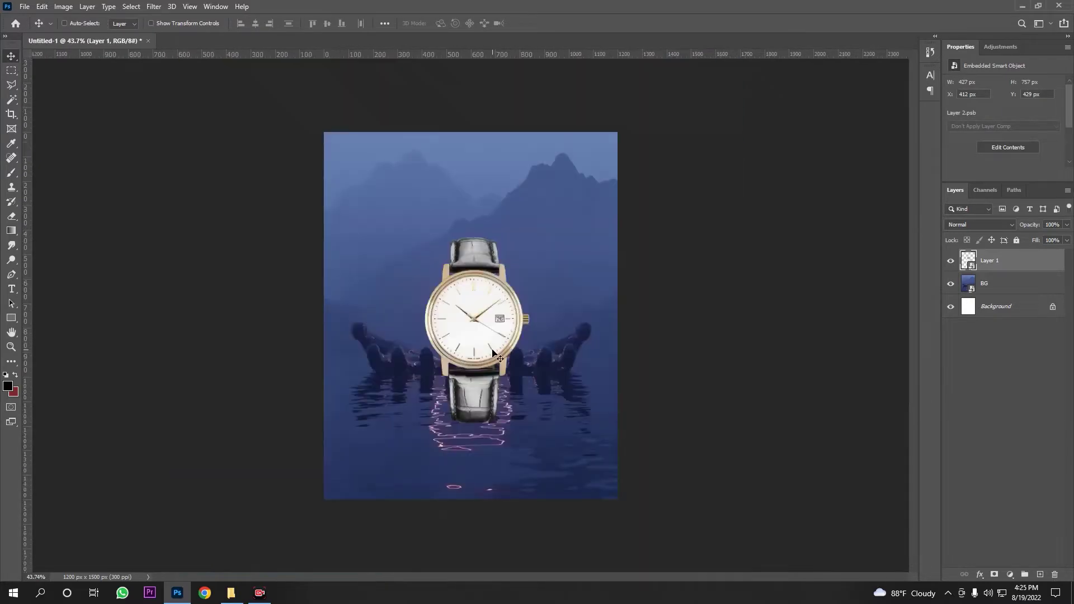
scroll(494, 354, up, 3)
scroll(596, 316, up, 2)
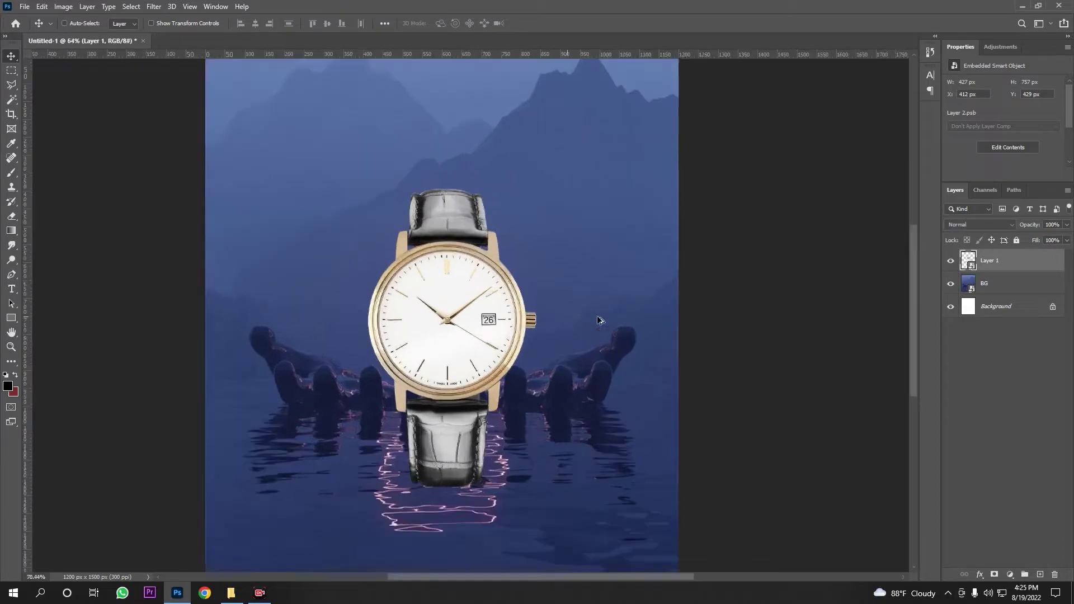
scroll(502, 319, down, 6)
scroll(502, 319, up, 3)
key(ctrl+t)
drag(479, 221, 479, 226)
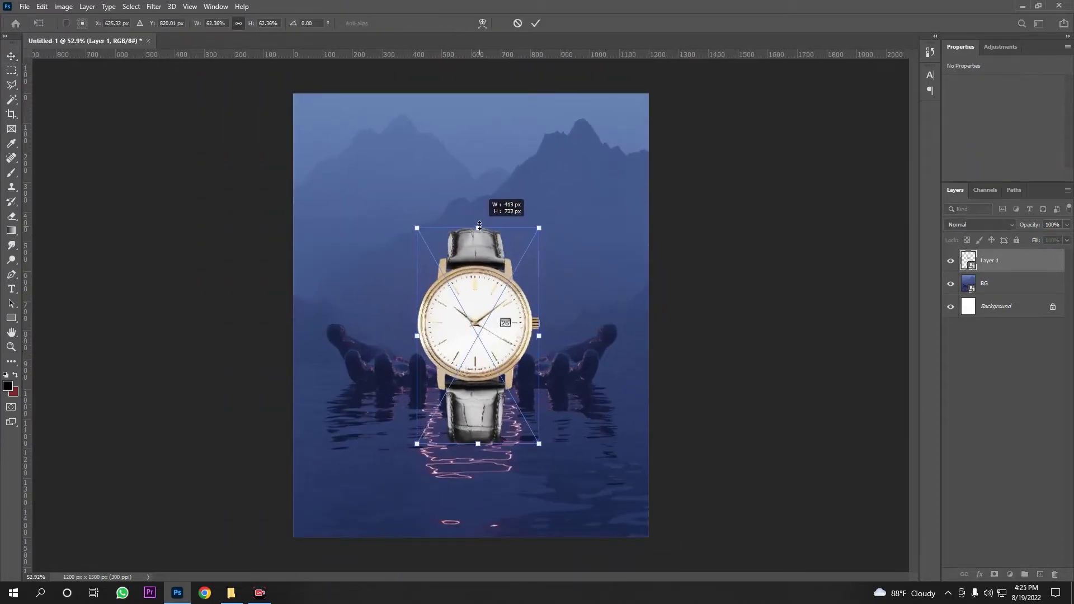
key(Return)
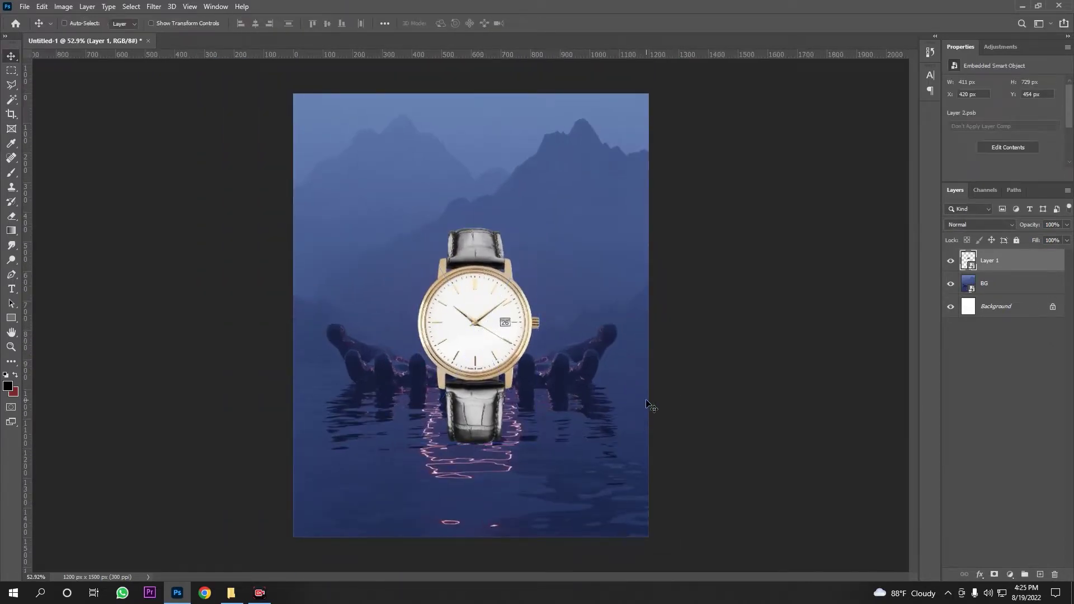
Open Filter > Camera Raw Filter for the watch layer.
click(11, 172)
scroll(528, 492, up, 3)
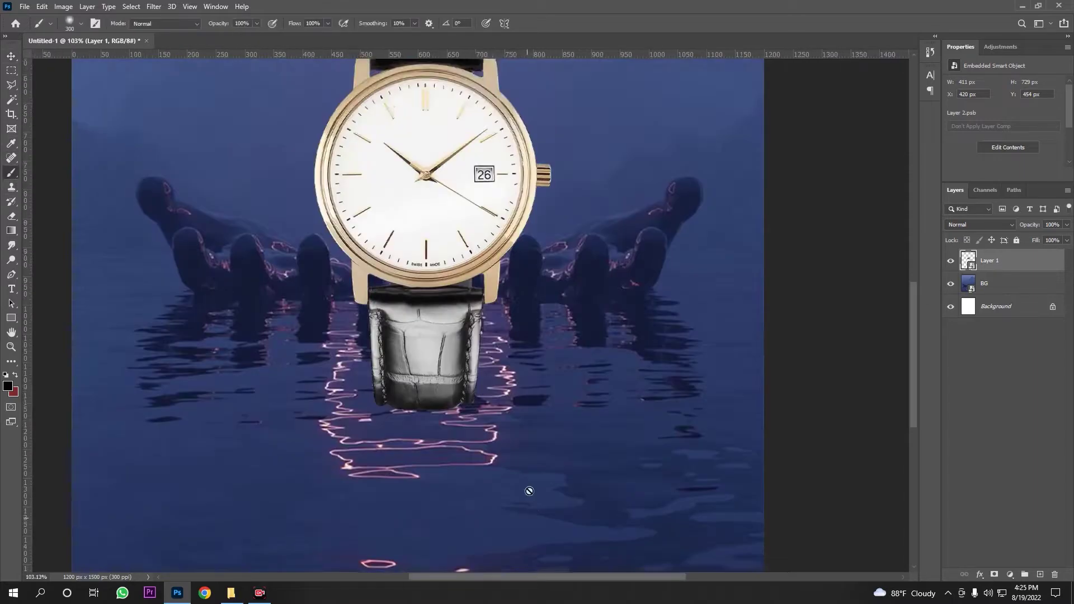
scroll(528, 492, down, 2)
click(153, 6)
click(185, 74)
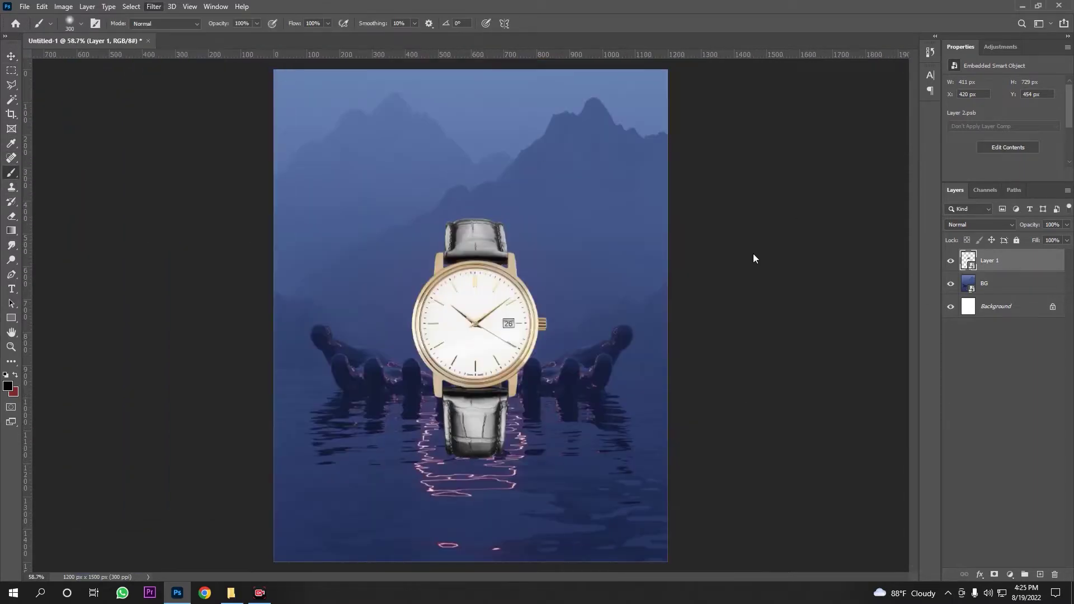
In Camera Raw's Basic panel, lower Temperature, set Exposure -0.35, raise Contrast, and apply.
click(786, 173)
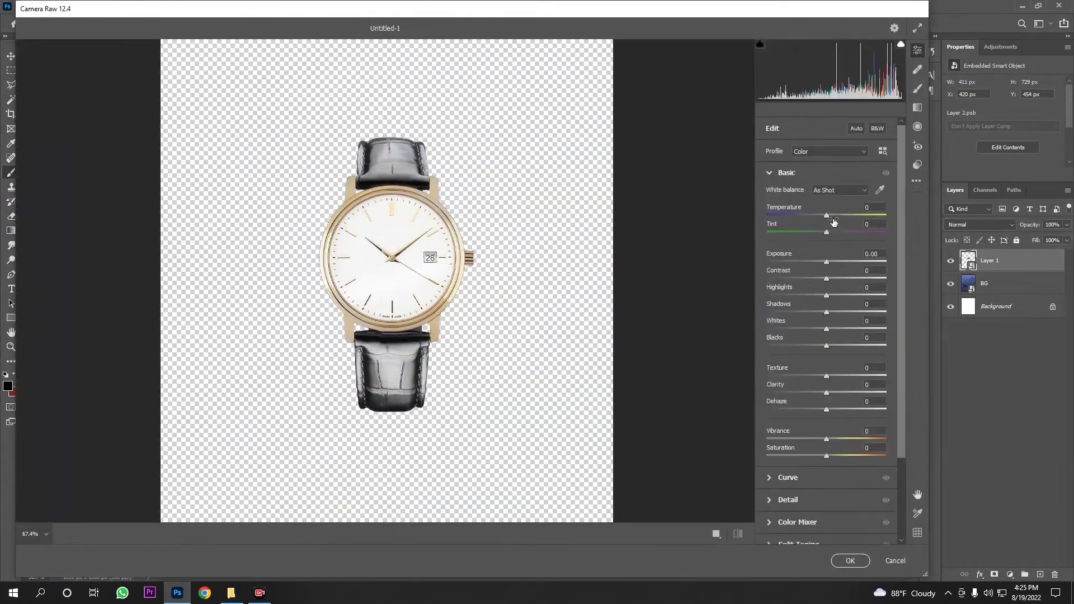
drag(826, 216, 820, 216)
drag(827, 279, 823, 262)
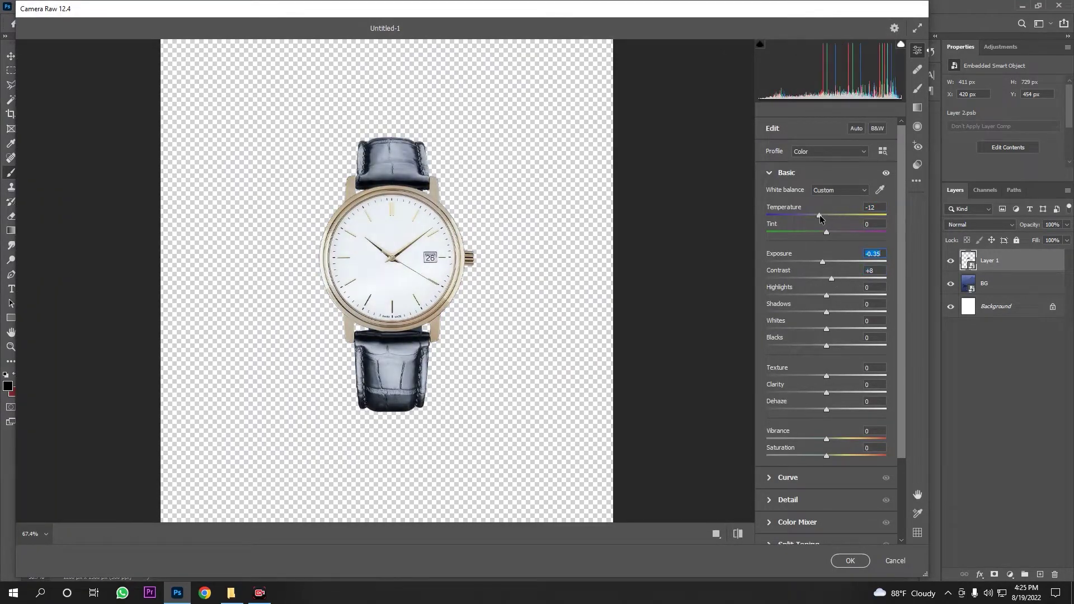
drag(820, 216, 825, 216)
click(850, 562)
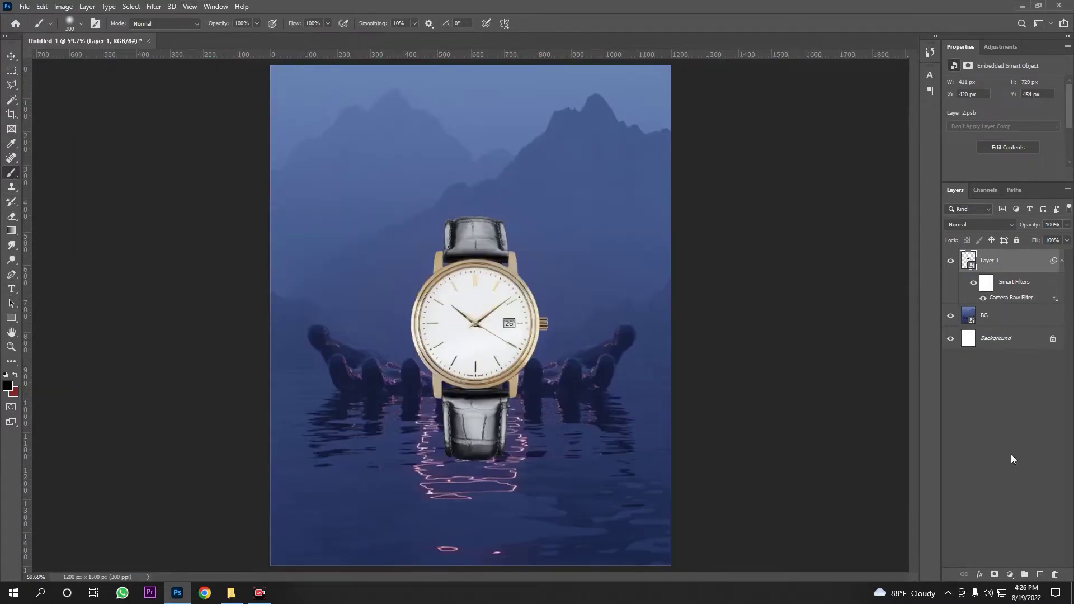
Paint a soft black dab on a new Layer 2, squash it, and move it below the watch.
click(1041, 575)
scroll(470, 314, up, 2)
click(455, 168)
key(ctrl+t)
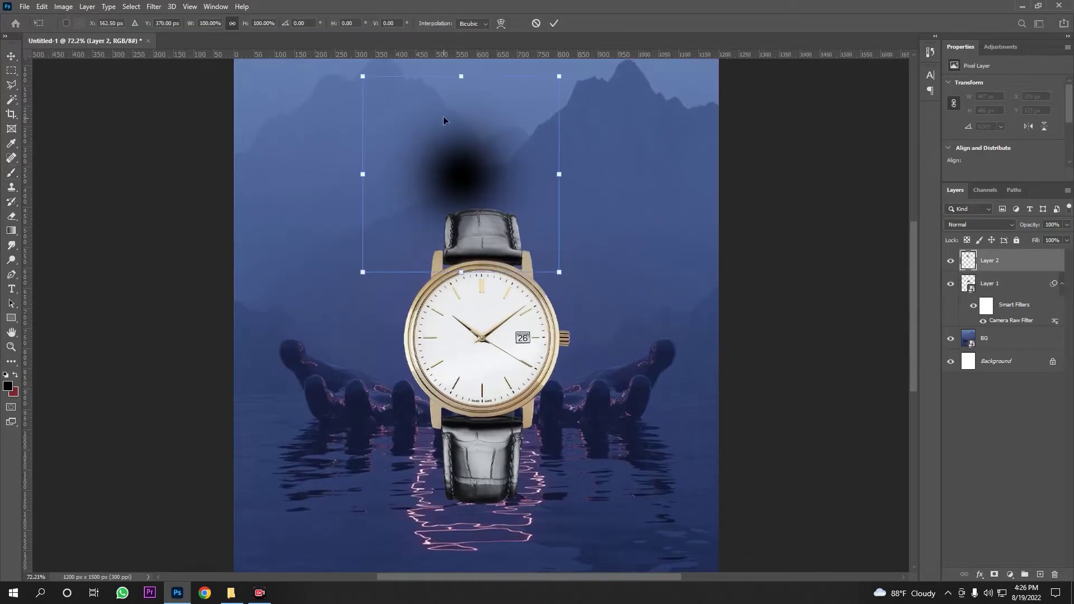
mouse_move(461, 75)
mouse_down()
mouse_move(515, 529)
mouse_move(486, 501)
mouse_up()
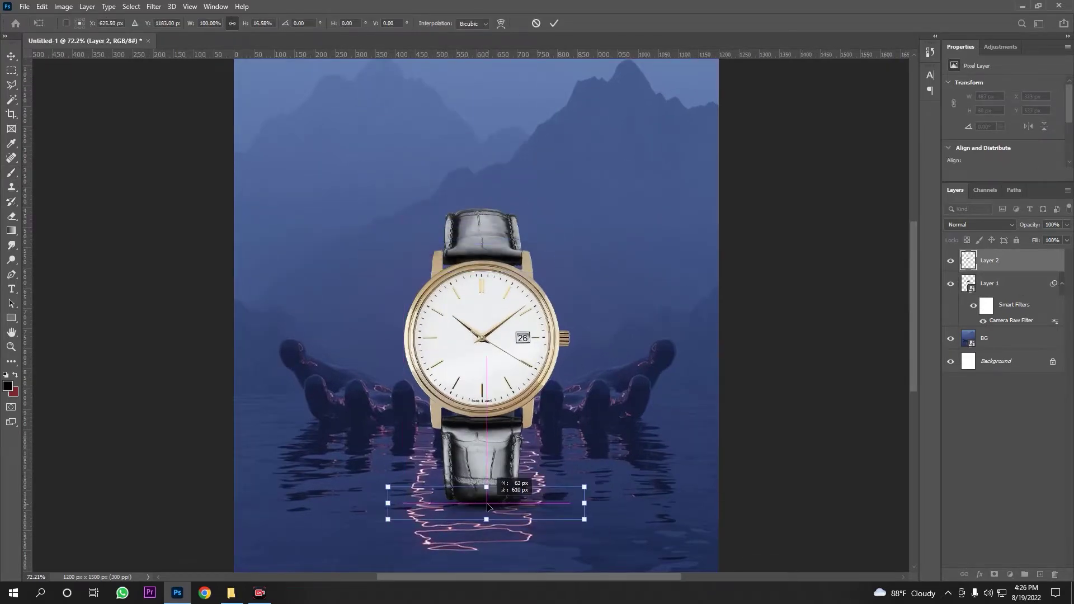
key(Return)
drag(1008, 278, 1002, 329)
Flatten and widen the shadow so it sits just under the strap's bottom edge.
scroll(470, 313, down, 2)
key(v)
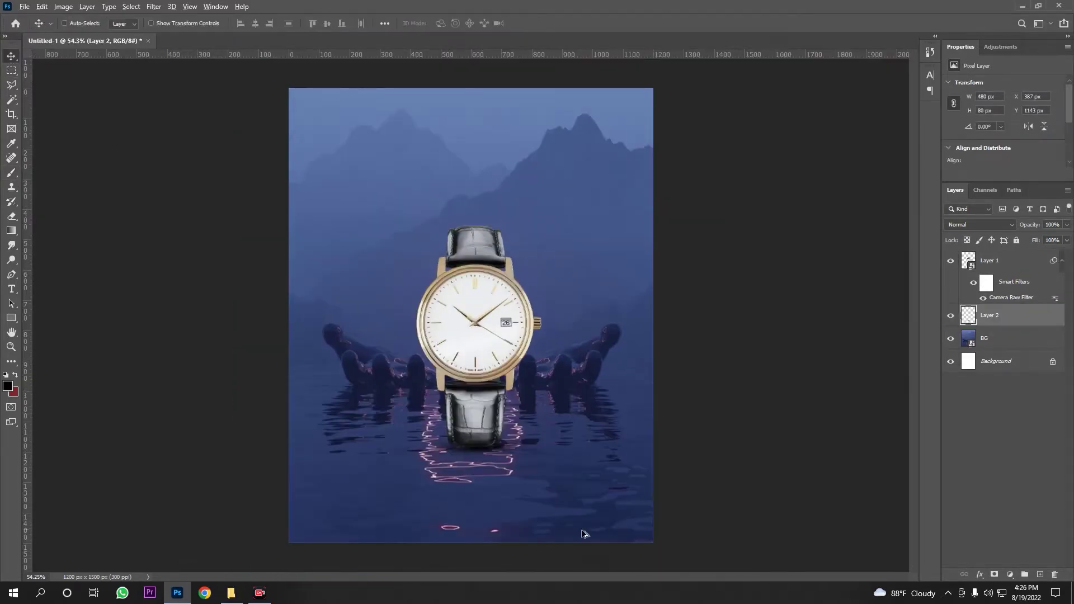
scroll(459, 432, up, 6)
key(ctrl+t)
mouse_move(460, 432)
mouse_down()
mouse_move(470, 426)
mouse_move(459, 506)
mouse_up()
drag(842, 452, 900, 420)
drag(518, 433, 516, 413)
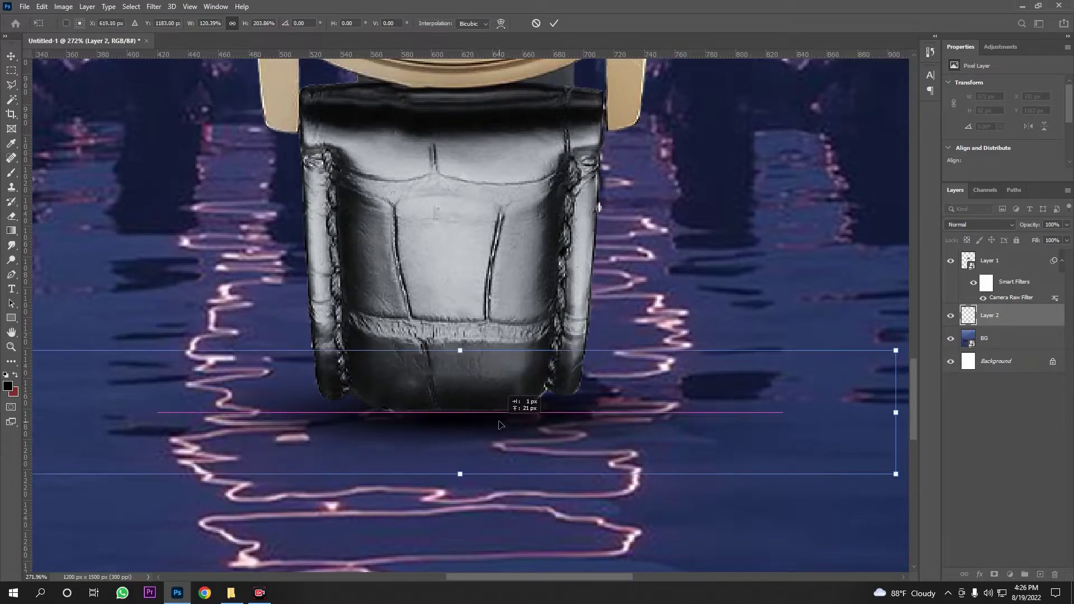
key(Return)
scroll(520, 453, down, 5)
scroll(540, 478, down, 2)
scroll(546, 481, up, 8)
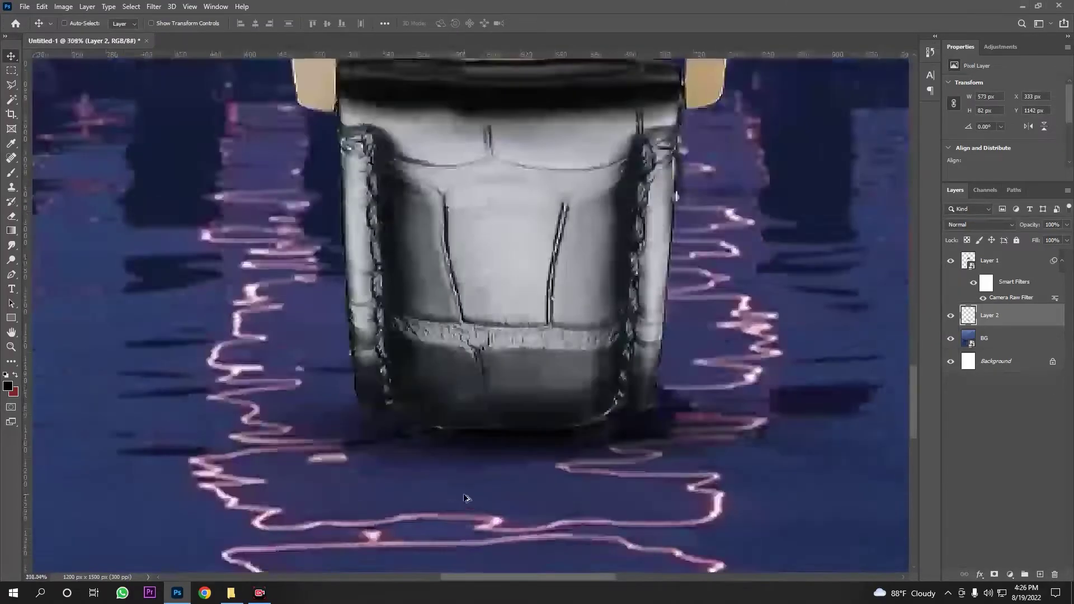
Select the watch layer, Layer 1, and open its layer options to rasterize it.
click(994, 261)
right_click(994, 261)
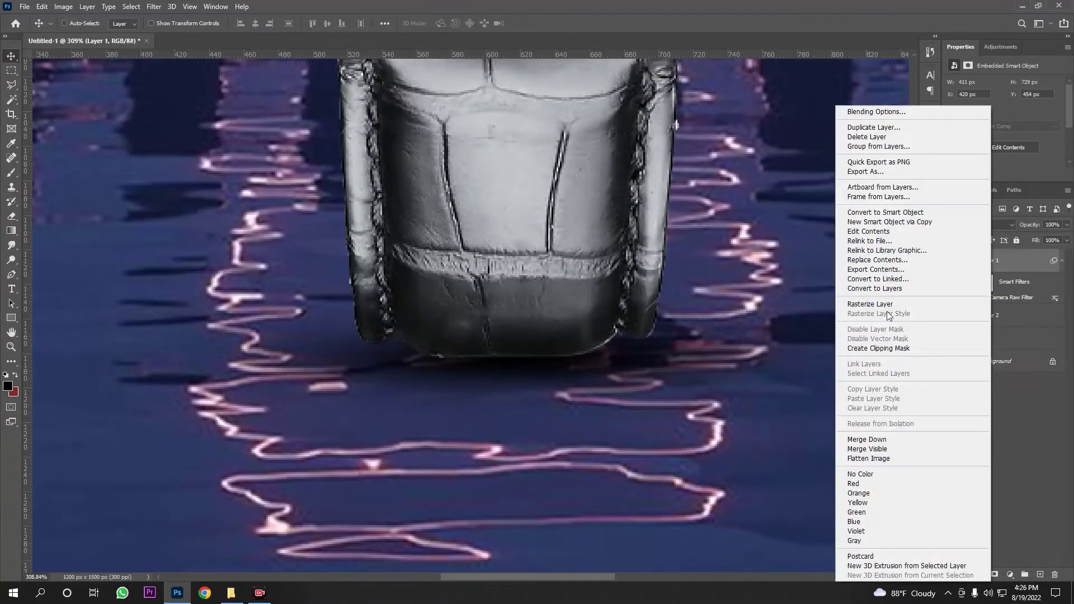
scroll(596, 326, up, 3)
scroll(596, 326, down, 1)
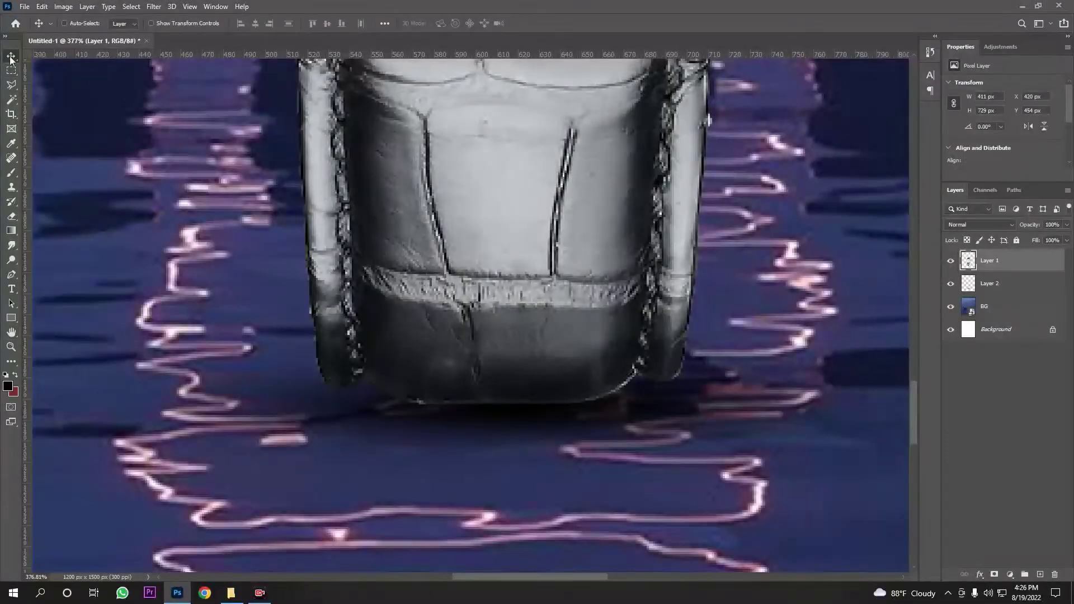
Trace a Pen path along the watch strap's bottom edge, from its bottom-left corner around the right corner.
click(12, 274)
scroll(322, 352, up, 3)
click(306, 306)
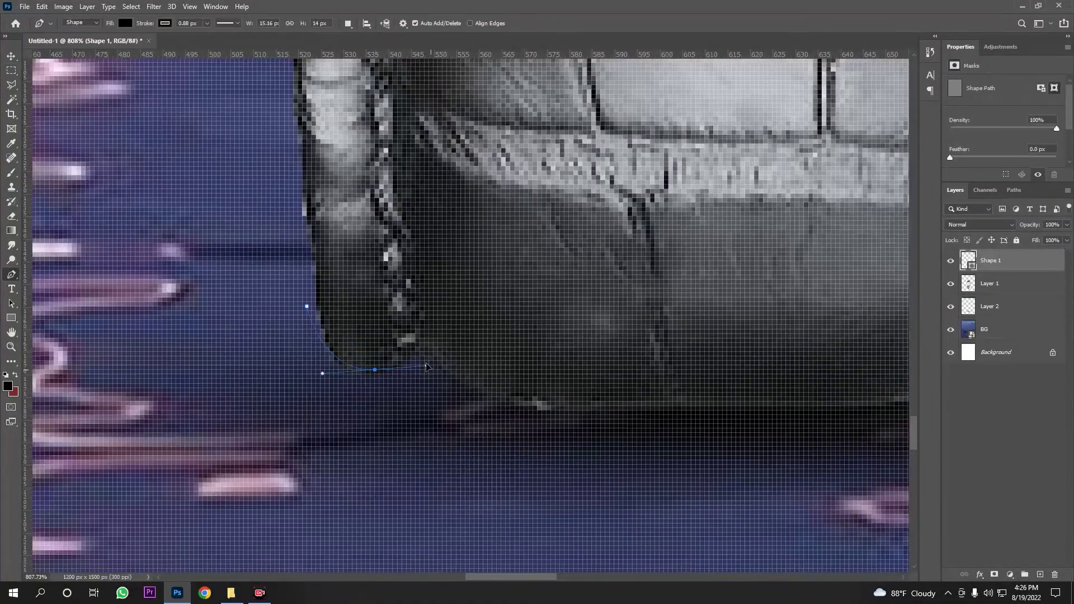
drag(392, 365, 391, 363)
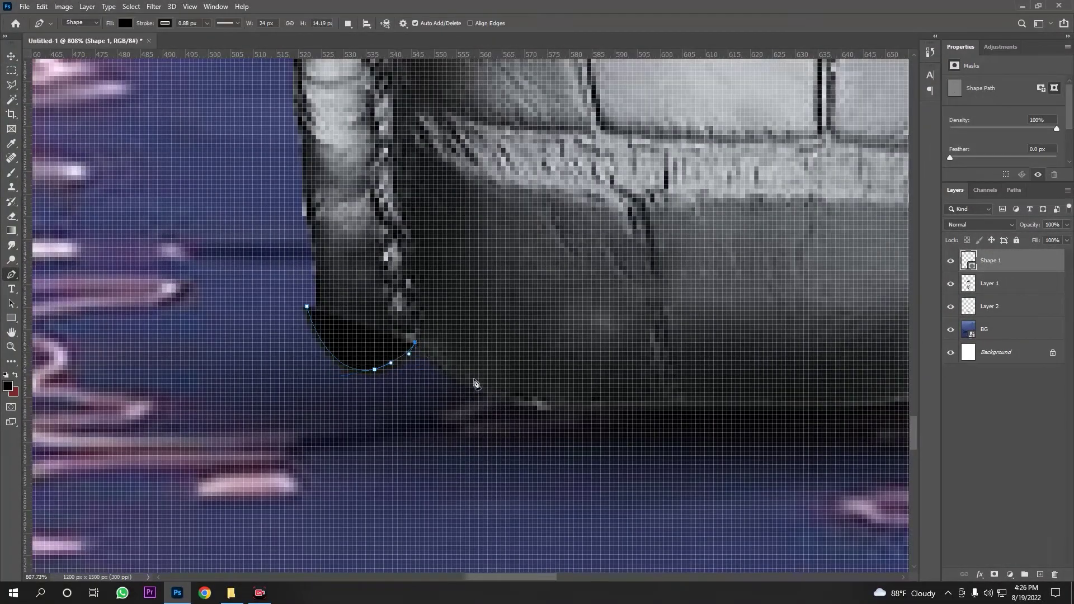
scroll(336, 322, down, 2)
scroll(280, 309, down, 1)
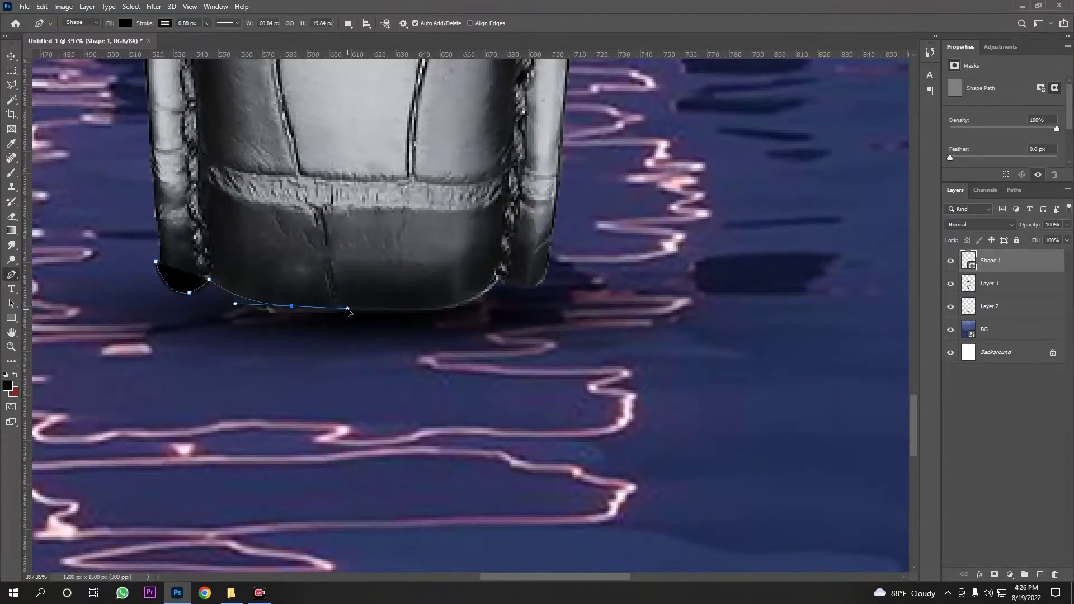
click(456, 303)
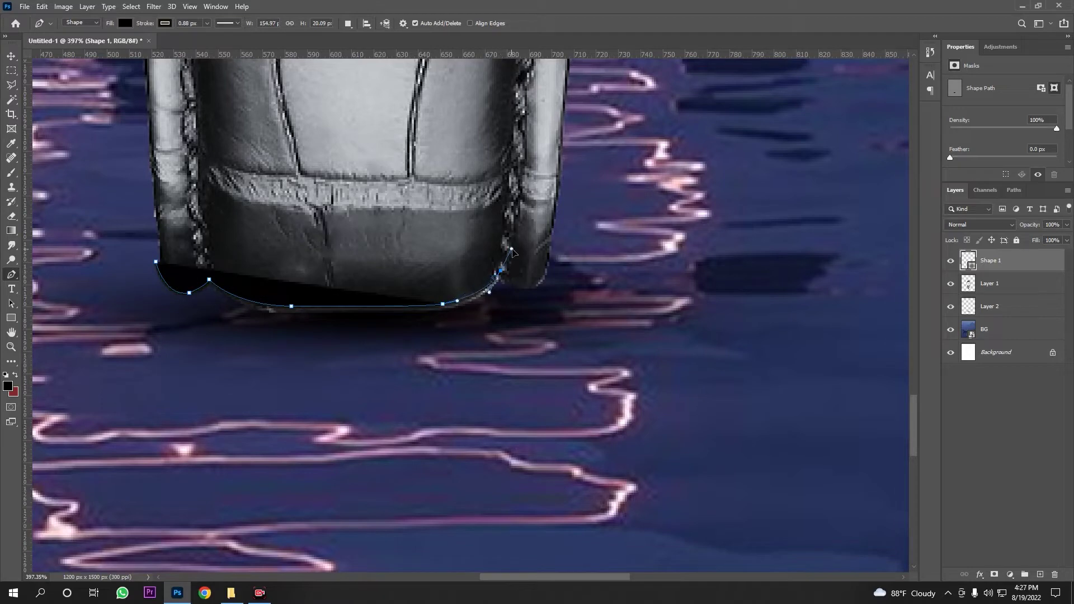
click(517, 248)
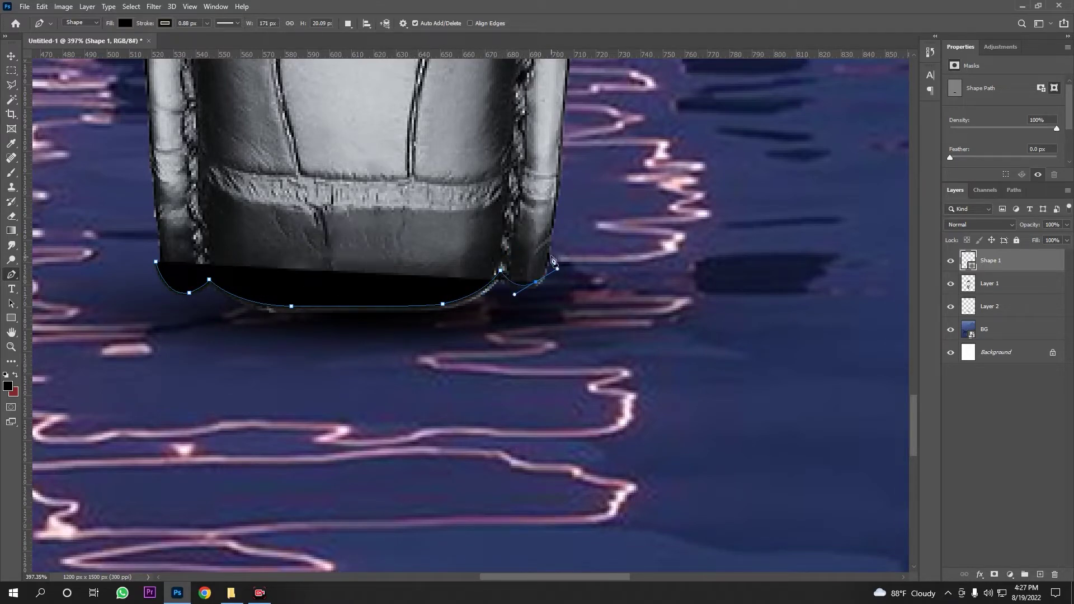
Extend the Pen path down into the water and close the traced shape.
click(555, 235)
click(591, 313)
click(594, 377)
click(249, 434)
click(168, 352)
drag(136, 308, 135, 286)
click(157, 263)
Turn the path into a selection and delete those pixels below the strap on Layer 1.
right_click(261, 109)
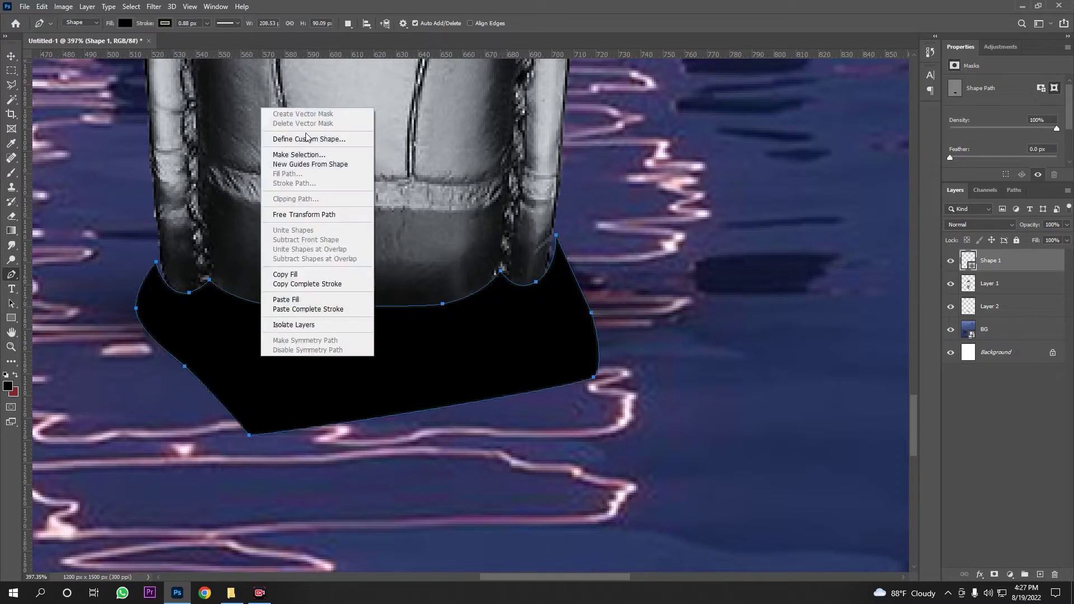
click(305, 147)
click(595, 158)
click(989, 284)
click(994, 261)
key(Delete)
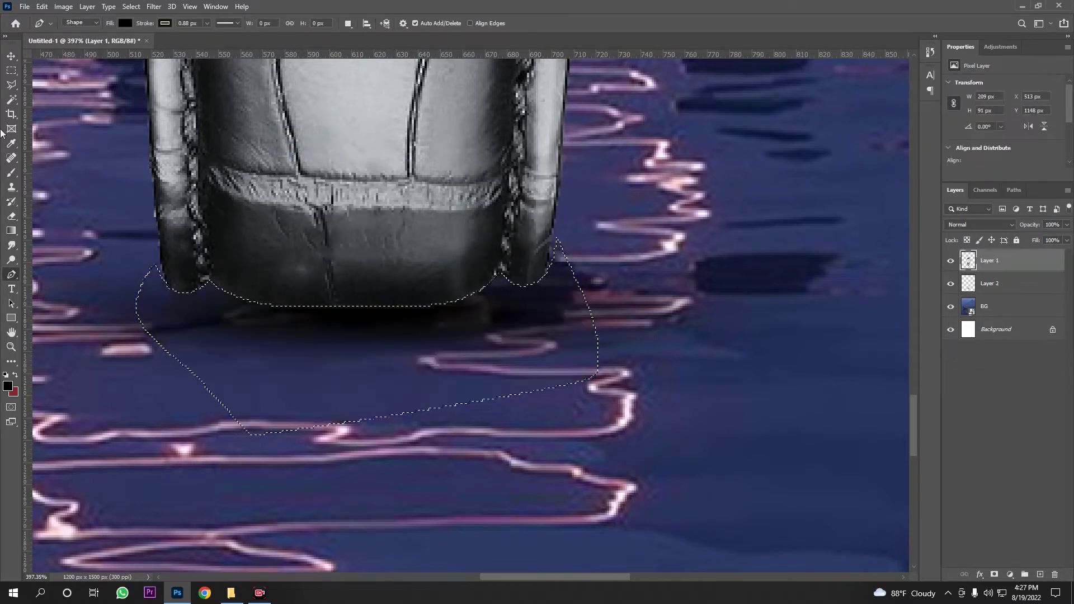
click(11, 70)
key(ctrl+d)
key(ctrl+0)
Flatten the Layer 2 shadow under the strap to about 573 × 54 px.
scroll(427, 475, up, 4)
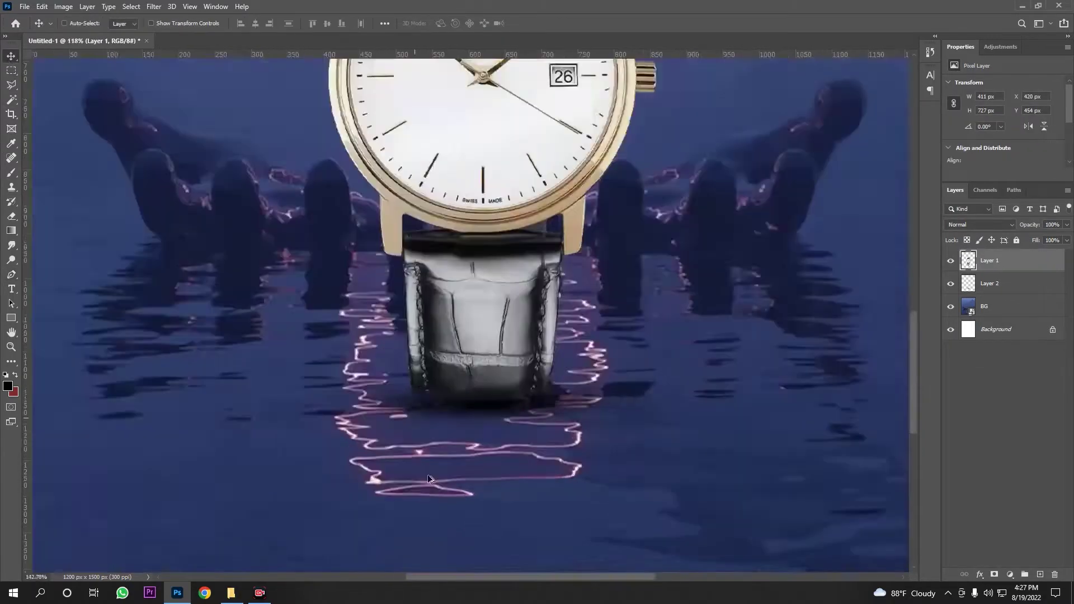
scroll(428, 475, up, 5)
click(989, 283)
key(ctrl+t)
drag(492, 350, 468, 392)
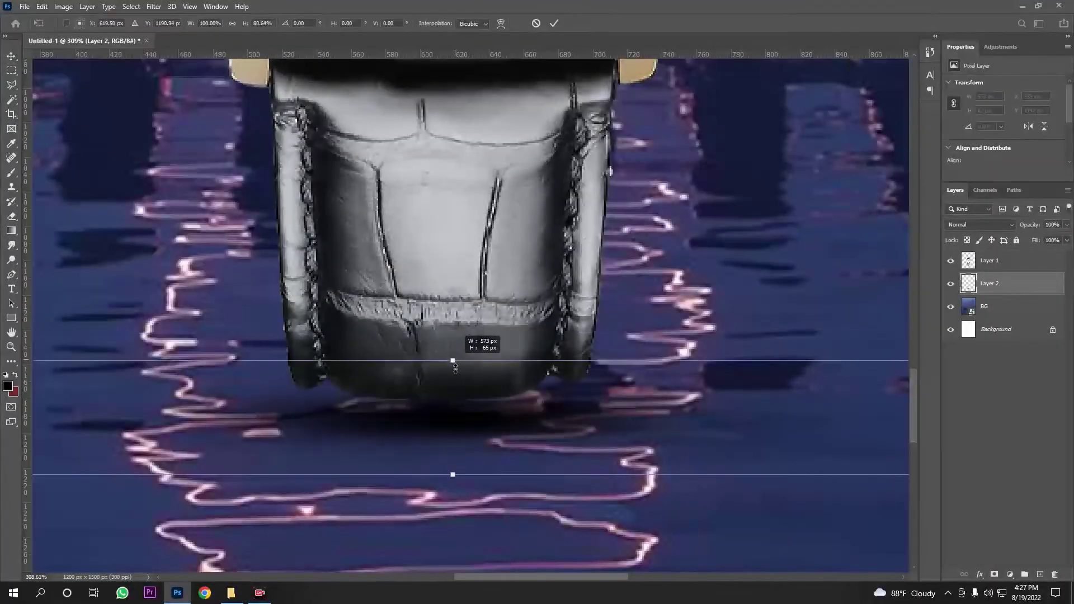
key(Return)
scroll(453, 426, down, 6)
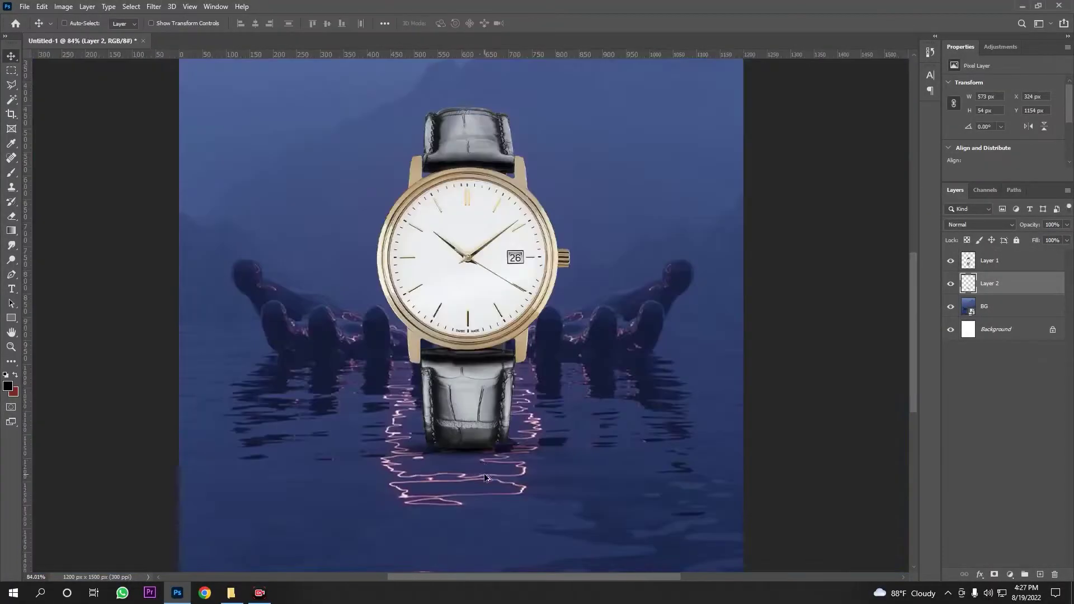
scroll(467, 412, down, 1)
scroll(462, 458, down, 1)
scroll(462, 459, down, 2)
Reselect the watch layer and look over the finished placement.
click(989, 261)
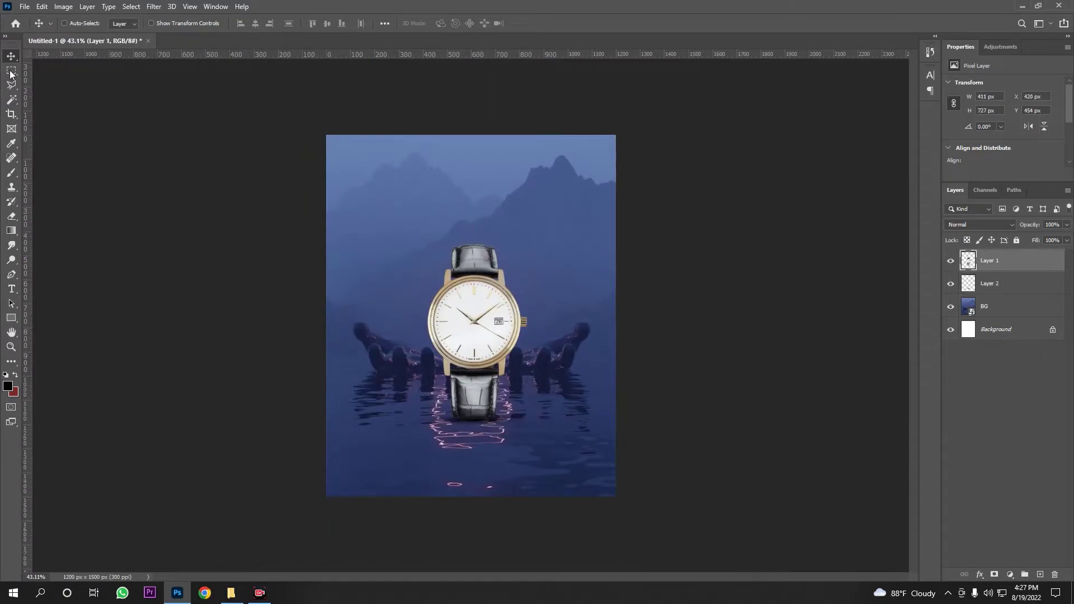
key(m)
scroll(744, 269, up, 3)
scroll(750, 303, down, 3)
scroll(749, 316, down, 2)
Duplicate the watch layer, flip the copy vertically and position it under the strap.
key(ctrl+0)
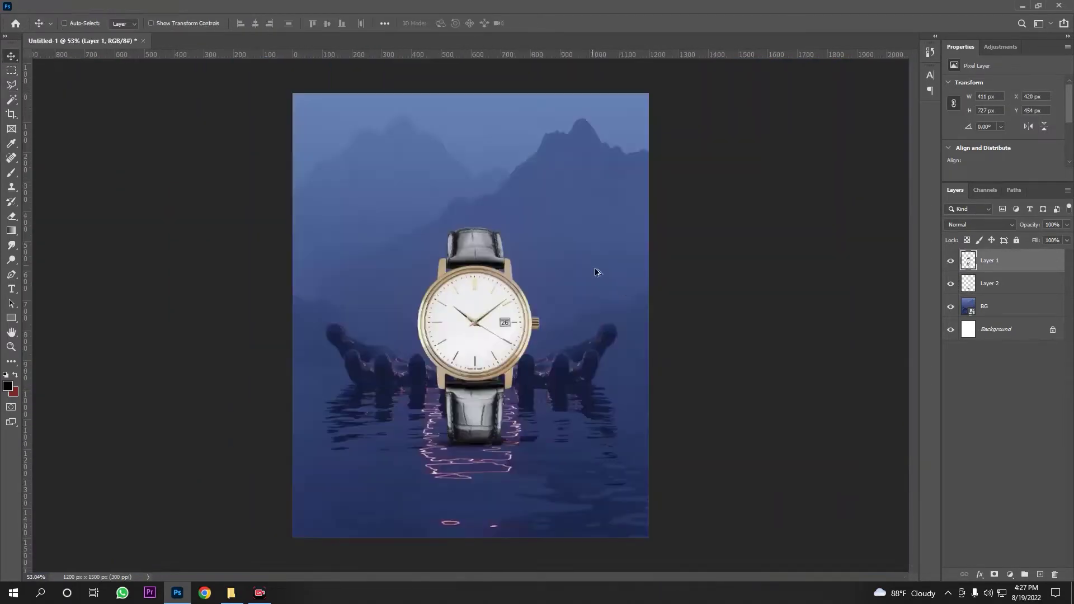
key(ctrl+j)
key(ctrl+t)
drag(480, 291, 480, 355)
right_click(480, 356)
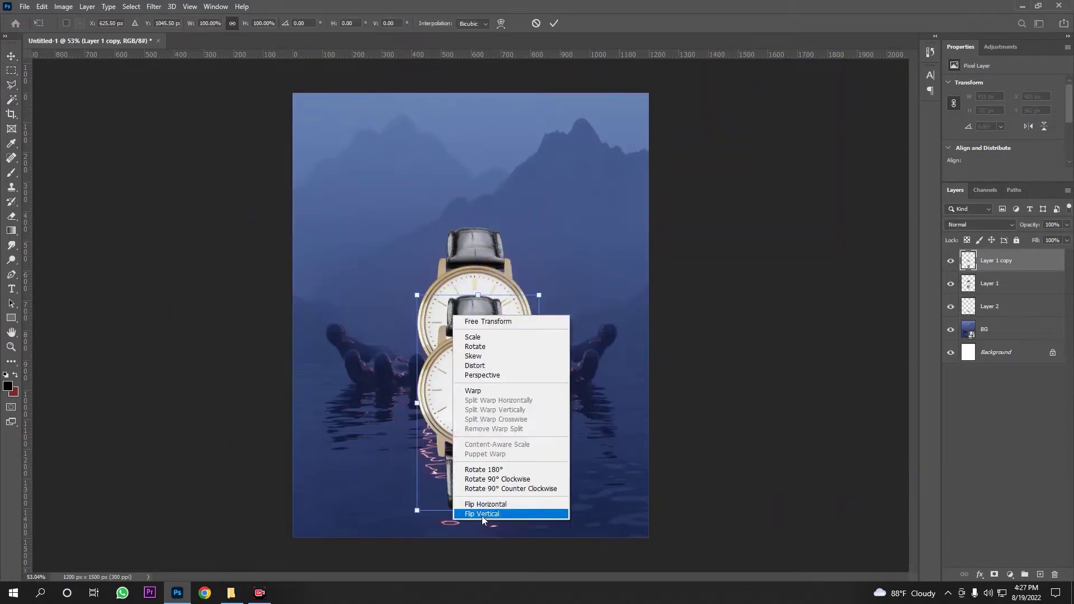
click(482, 510)
drag(481, 448, 480, 437)
key(Return)
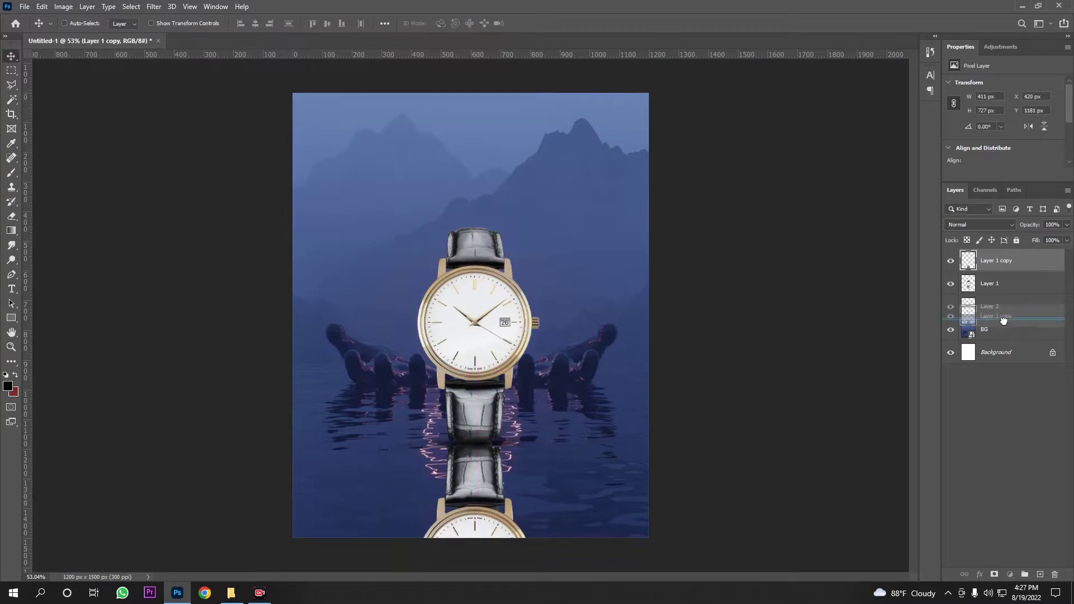
Move the reflection below the shadow layer, align it to the strap and lower opacity to 53%.
drag(1001, 260, 1002, 319)
scroll(474, 409, up, 10)
mouse_move(505, 343)
mouse_down()
mouse_move(505, 356)
mouse_move(504, 339)
mouse_up()
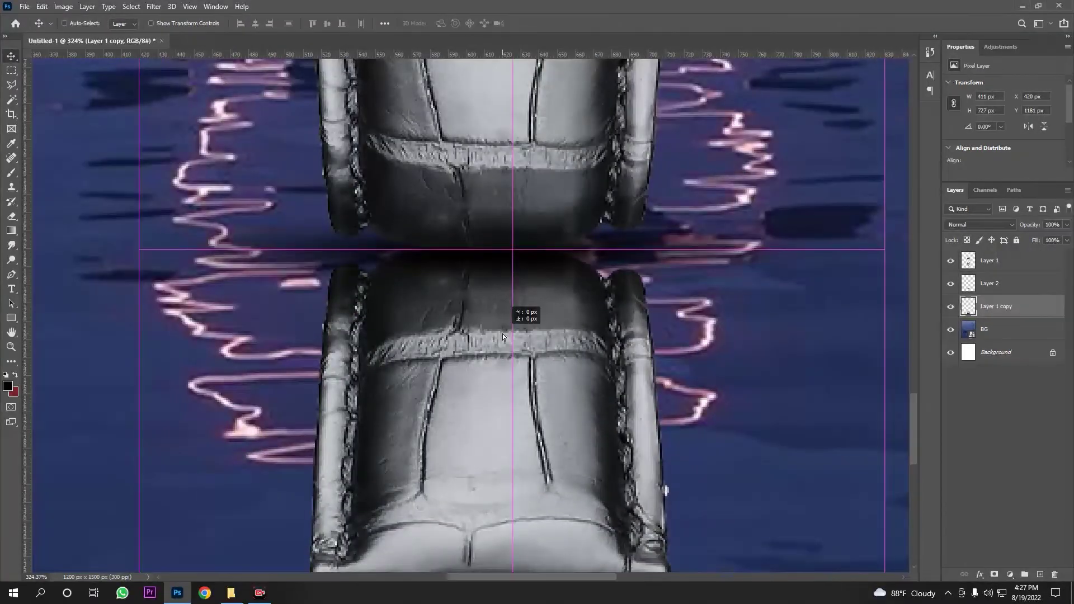
drag(1023, 227, 1015, 228)
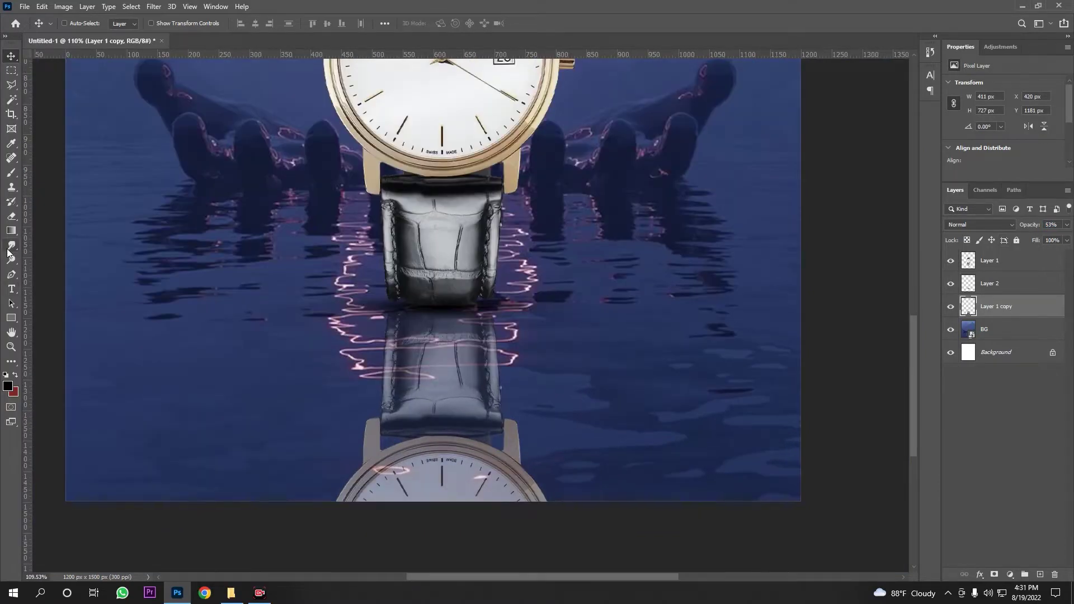
Soften the strap reflection with the Smudge tool.
click(8, 250)
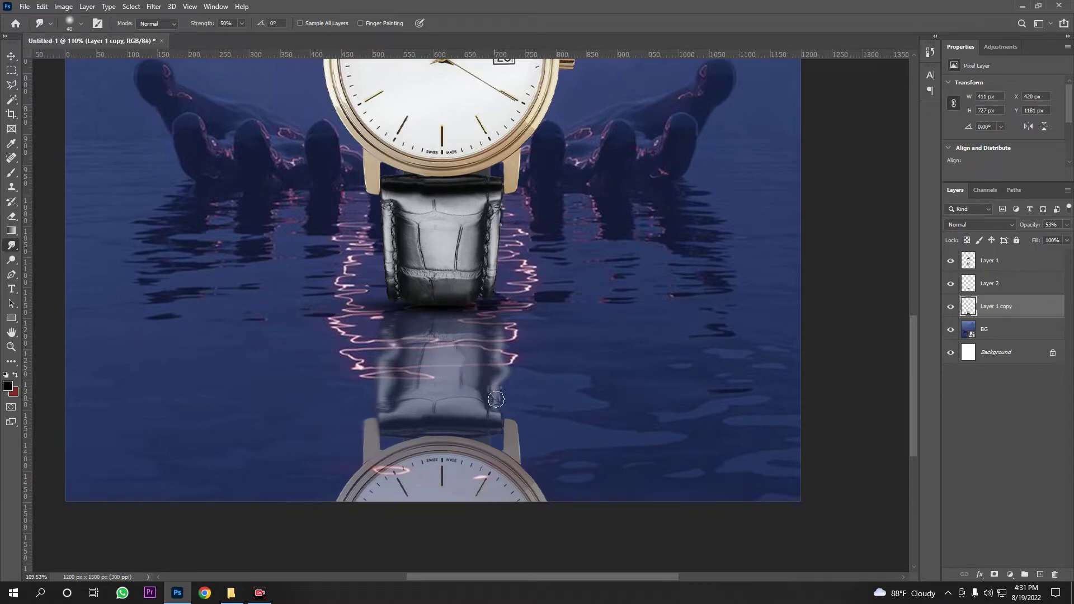
scroll(615, 370, down, 3)
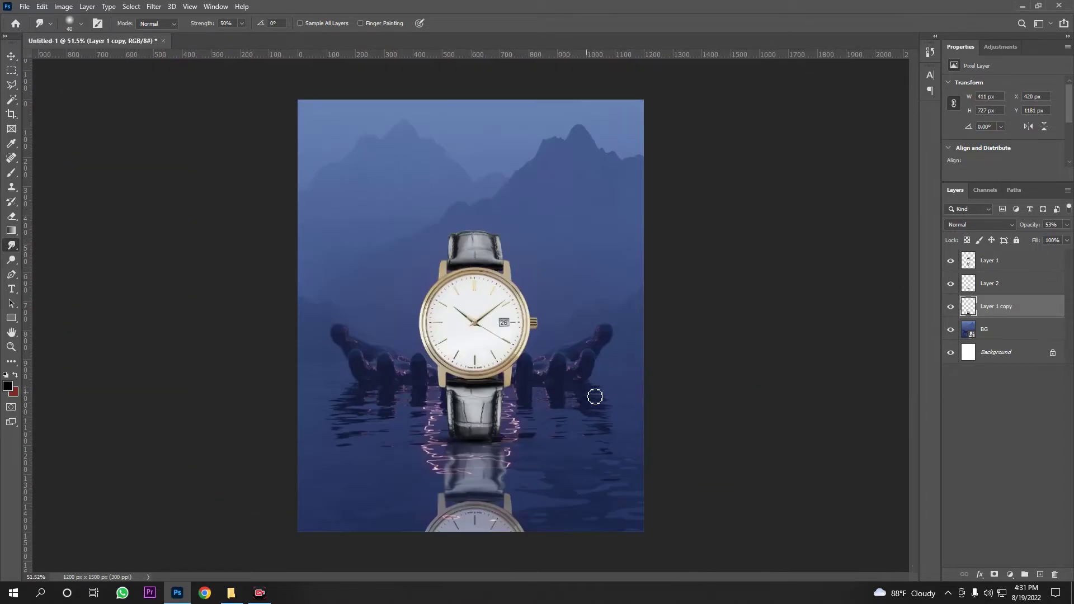
scroll(487, 439, down, 2)
scroll(486, 439, up, 5)
scroll(510, 334, down, 1)
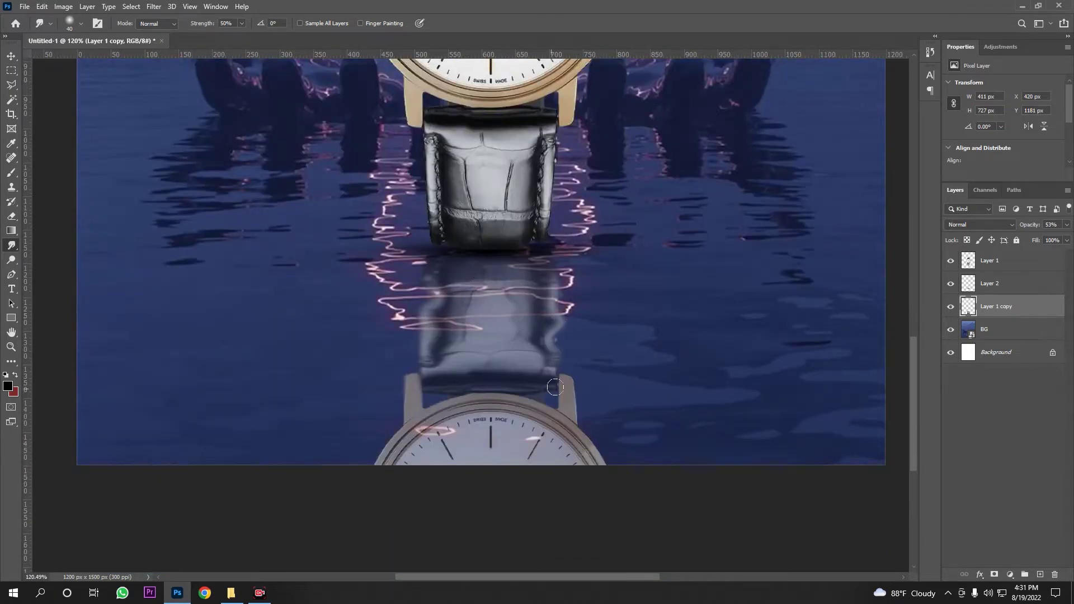
scroll(555, 387, down, 3)
scroll(531, 382, up, 3)
Erase the mirrored watch face from the reflection with a 400 px Eraser.
click(11, 216)
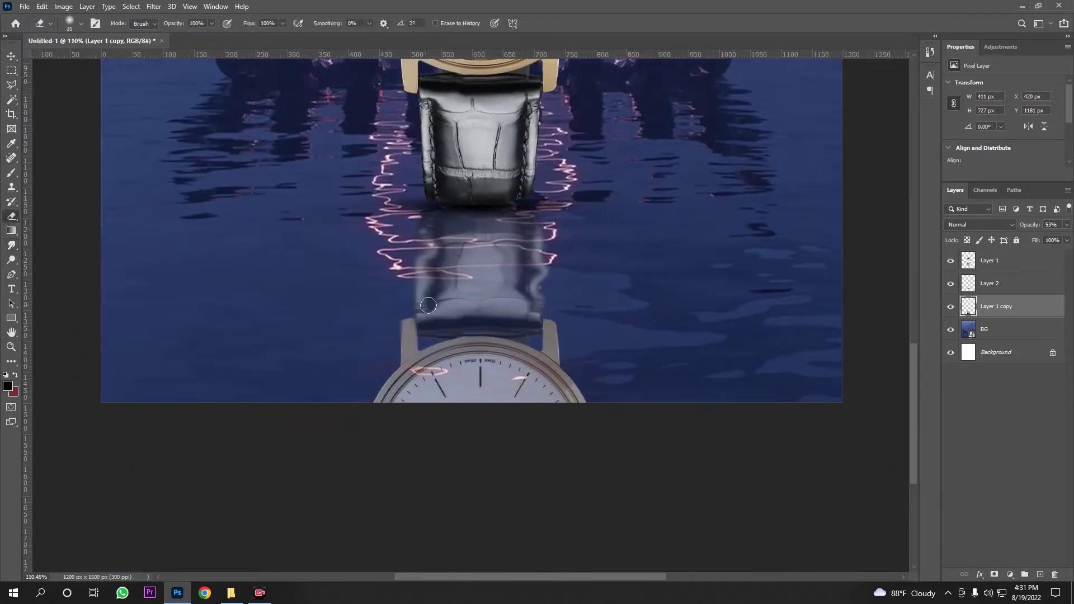
key(bracketright)
key(bracketright)
key(bracketright)
mouse_move(438, 384)
mouse_down()
mouse_move(434, 449)
mouse_move(437, 439)
mouse_move(529, 428)
mouse_up()
Narrow the reflection to about 344 px wide.
scroll(540, 408, down, 3)
scroll(504, 516, up, 3)
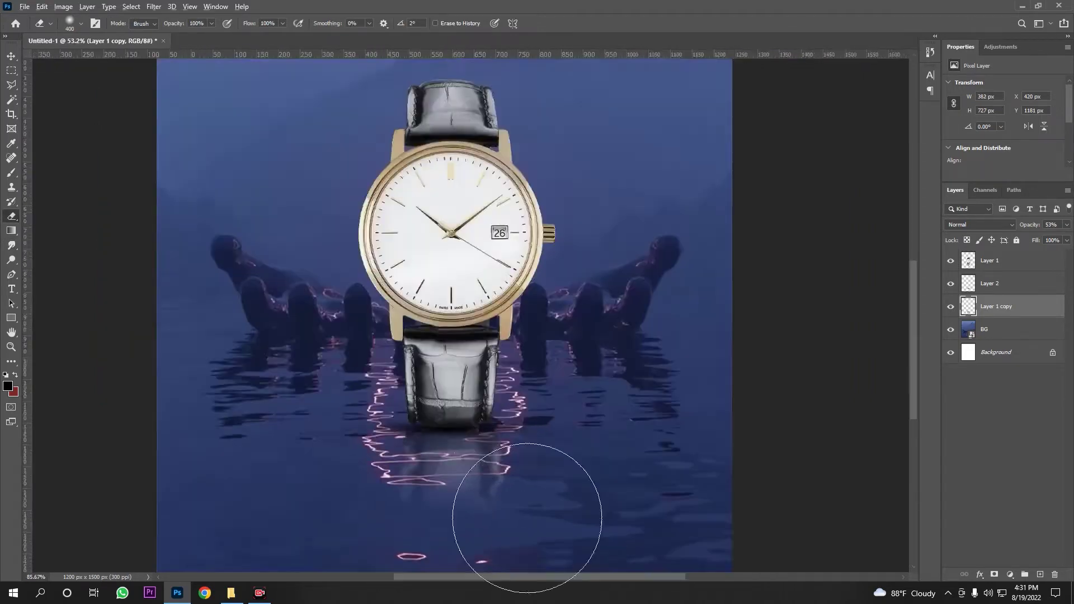
key(ctrl+t)
drag(544, 558, 529, 558)
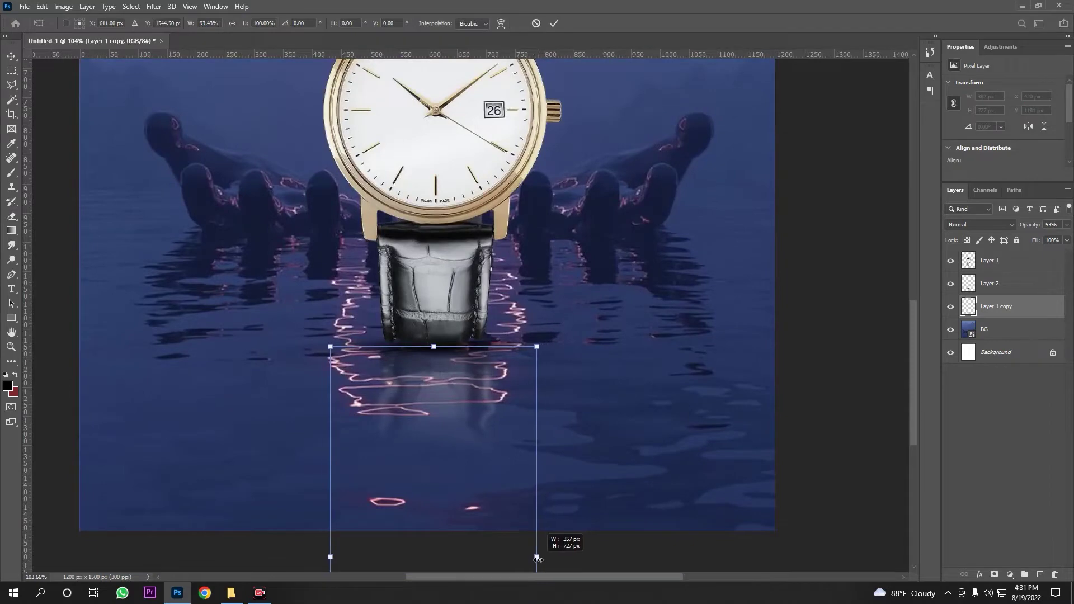
key(Return)
Fit the whole poster on screen, switching between the Move and Eraser tools.
click(11, 55)
key(ctrl+0)
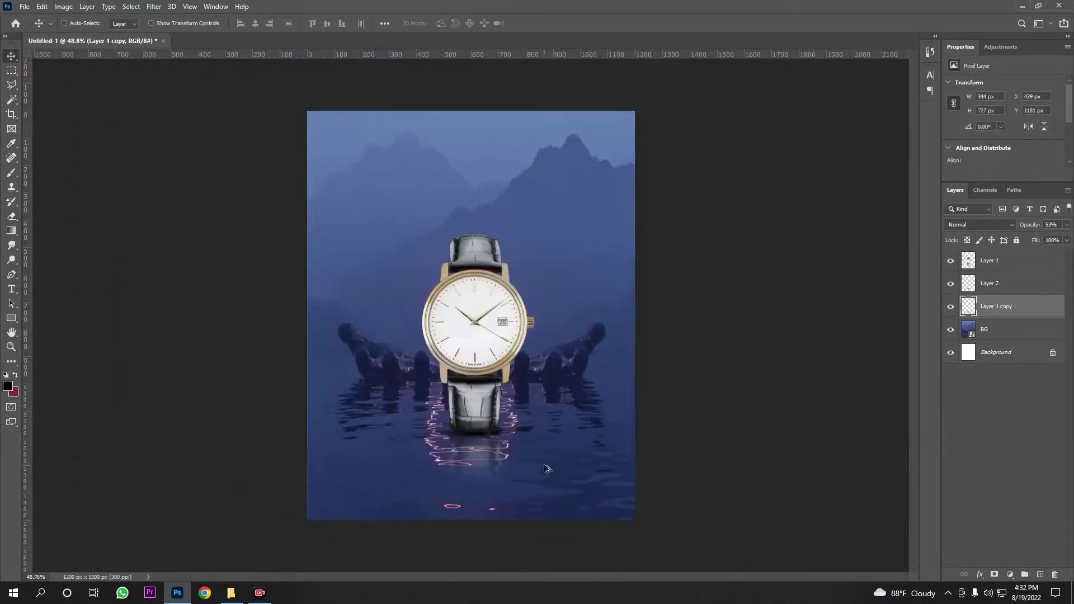
scroll(530, 474, up, 4)
click(11, 215)
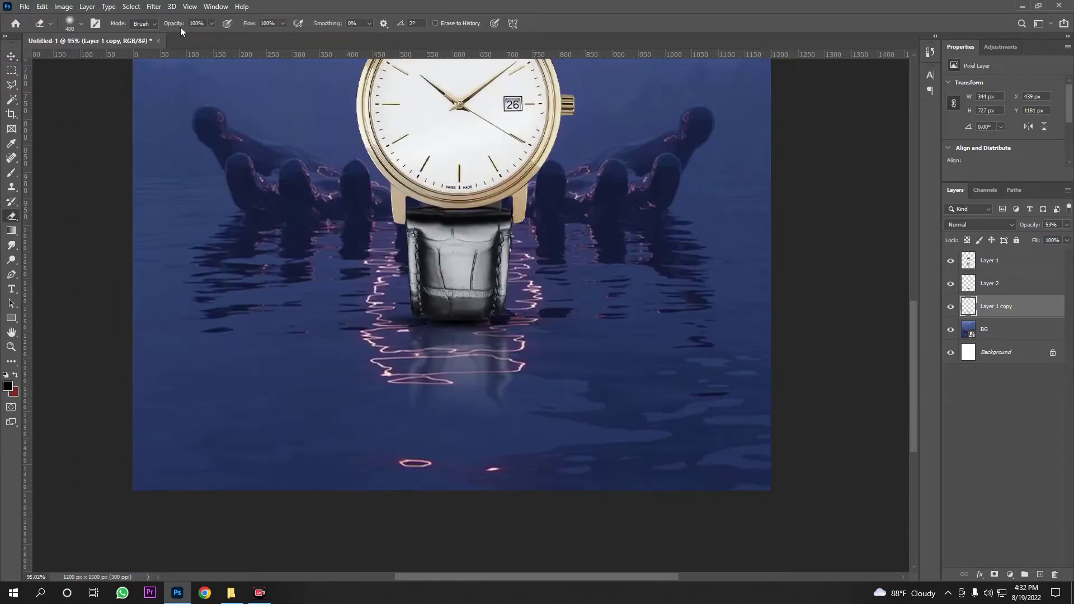
scroll(551, 468, down, 4)
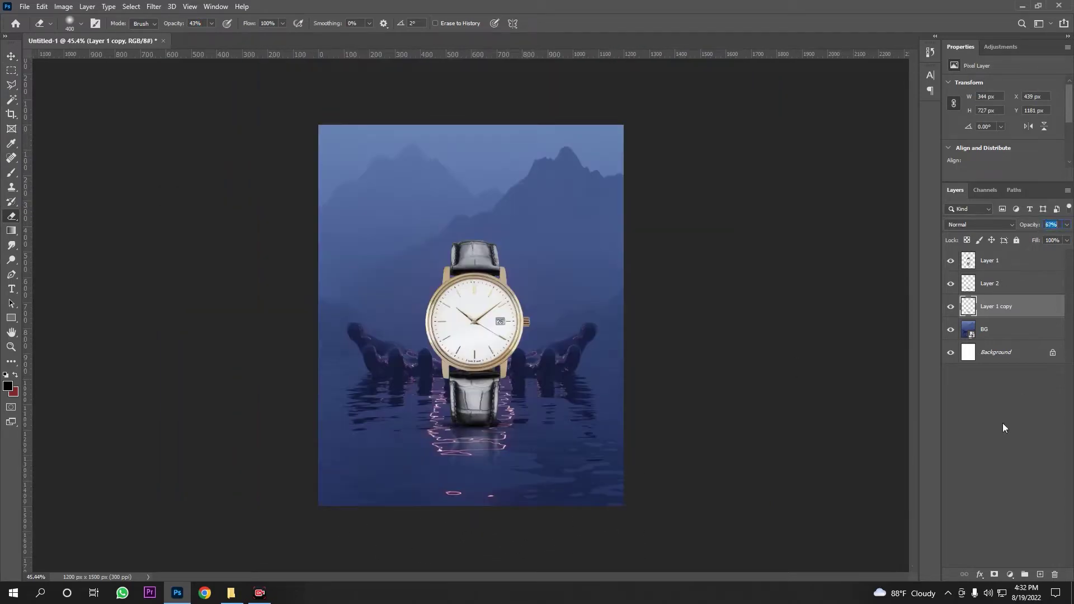
scroll(485, 481, up, 4)
click(996, 262)
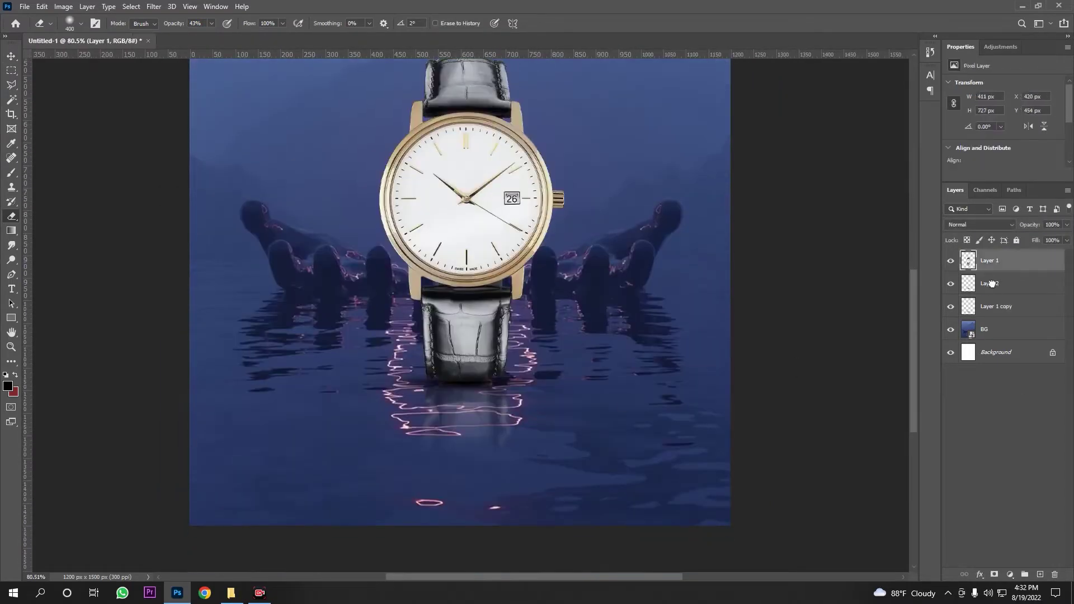
Narrow the Layer 1 copy reflection from both sides to about 331 px wide.
click(997, 307)
scroll(427, 431, up, 3)
key(ctrl+t)
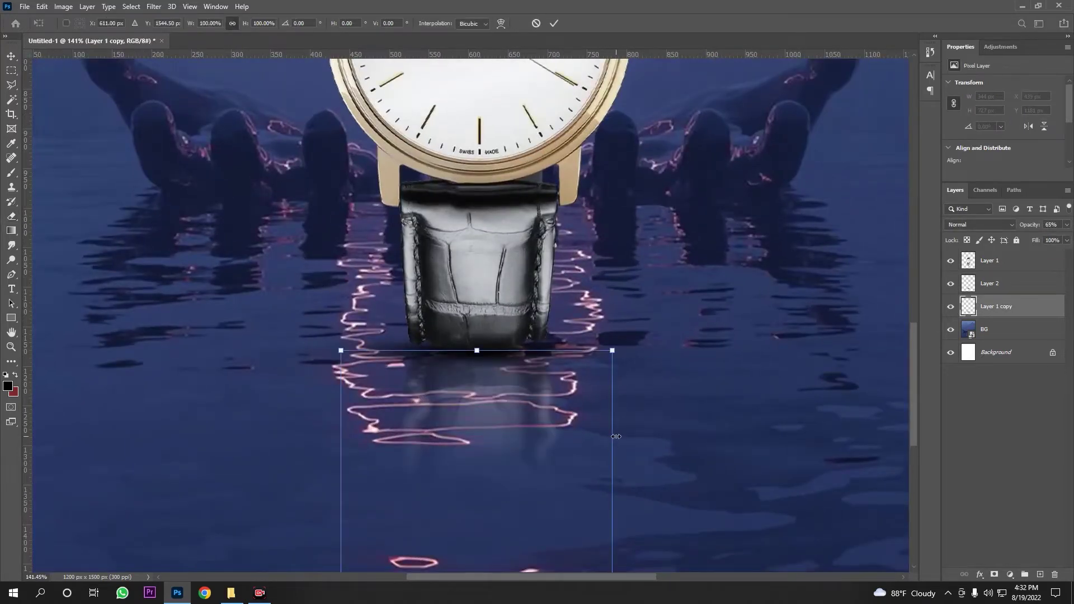
drag(616, 437, 606, 437)
drag(342, 434, 350, 434)
key(Return)
Switch between Eraser and Move tools and list the layers under the reflection.
key(e)
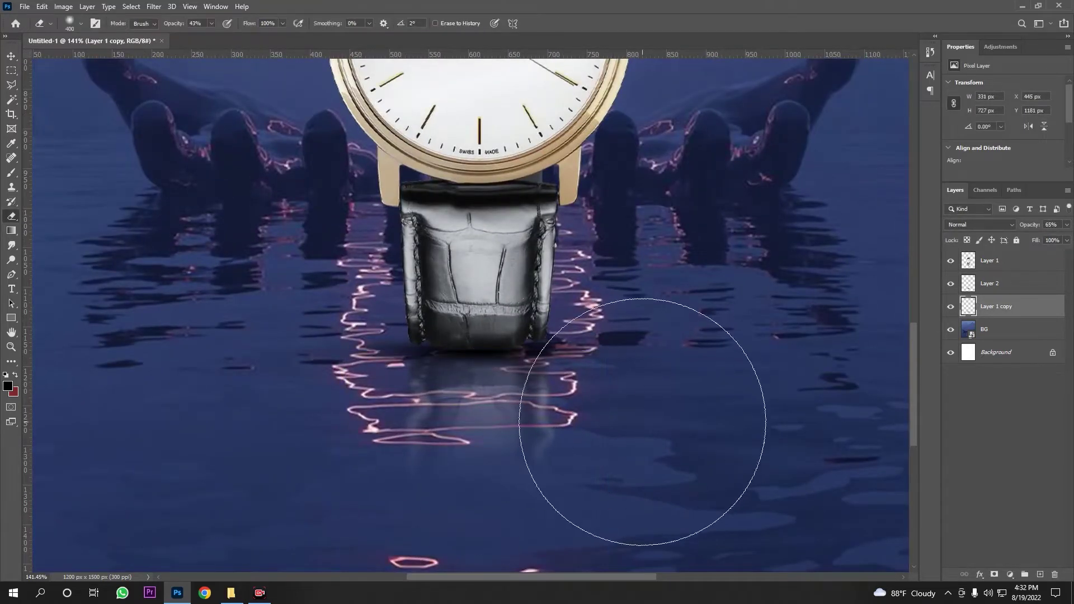
key(v)
scroll(452, 394, down, 5)
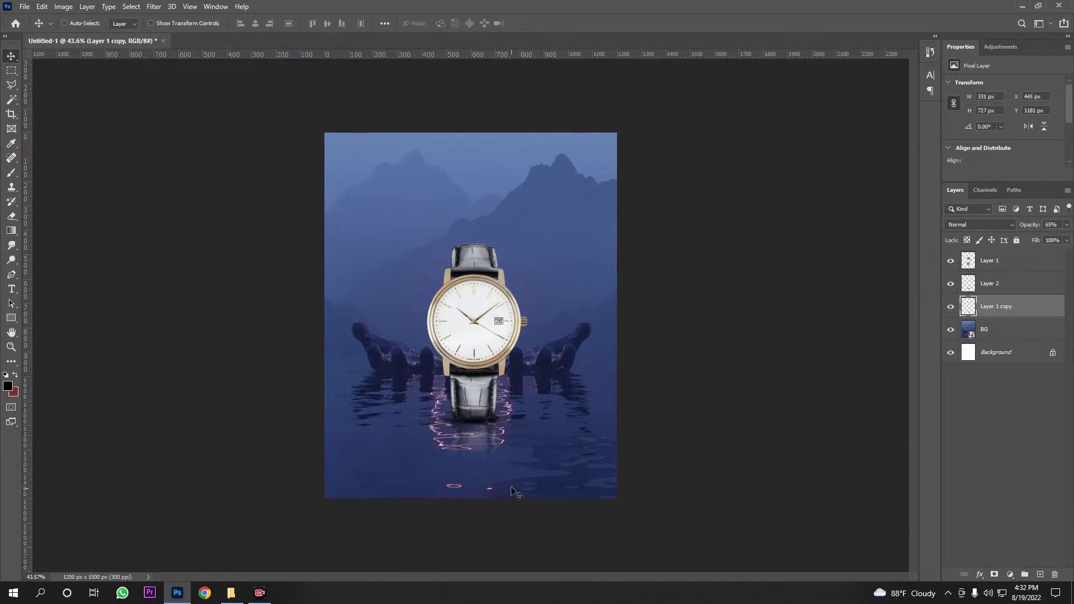
scroll(514, 493, up, 3)
scroll(513, 493, down, 2)
right_click(991, 329)
Heal the pink oval glint and a smaller nearby glint on BG with an enlarged Spot Healing Brush.
click(454, 448)
scroll(454, 448, up, 3)
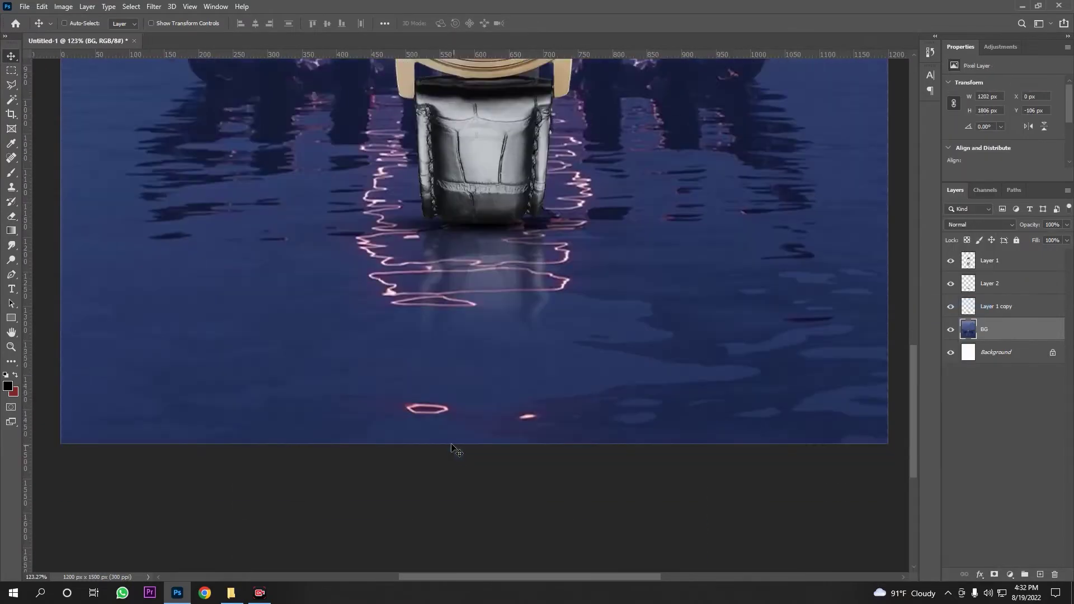
click(12, 158)
key(bracketright)
key(bracketright)
key(bracketright)
click(446, 411)
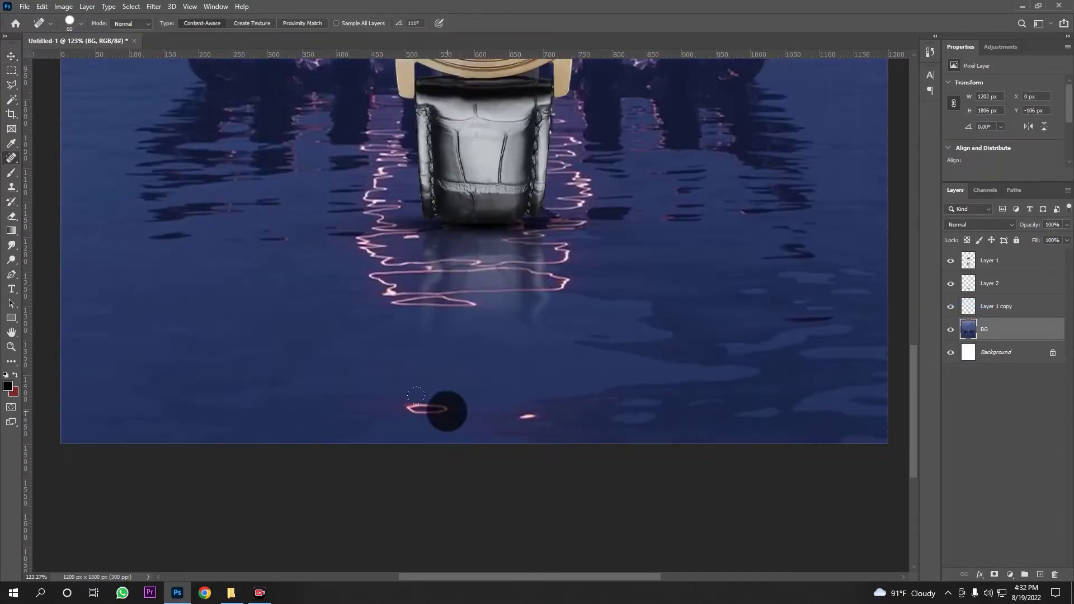
click(528, 416)
Reselect the watch's Layer 1 and return to the Move tool.
right_click(11, 157)
scroll(479, 355, down, 2)
scroll(479, 355, down, 2)
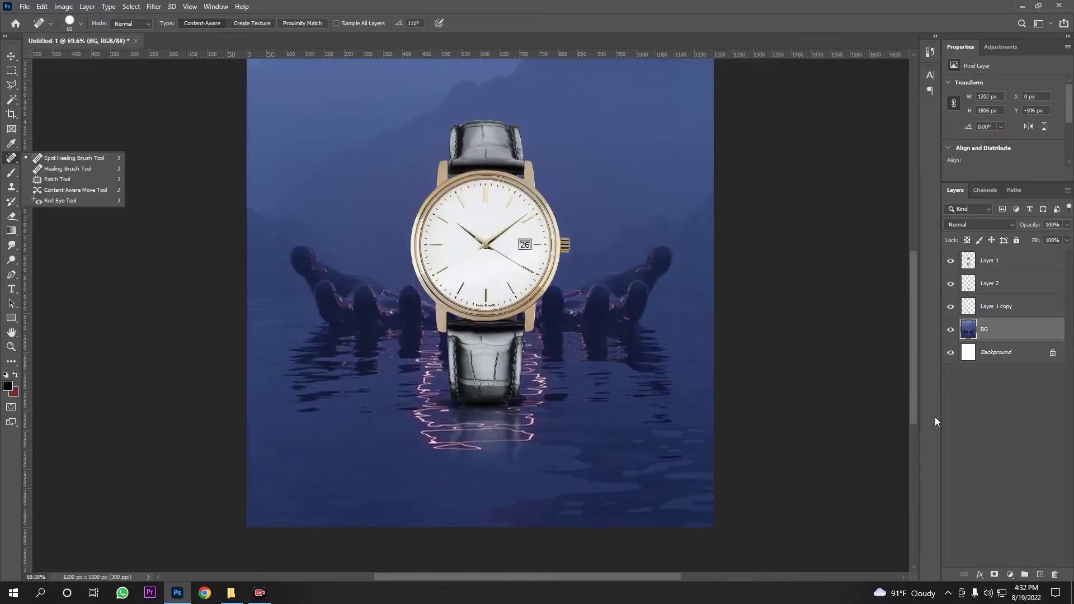
click(990, 261)
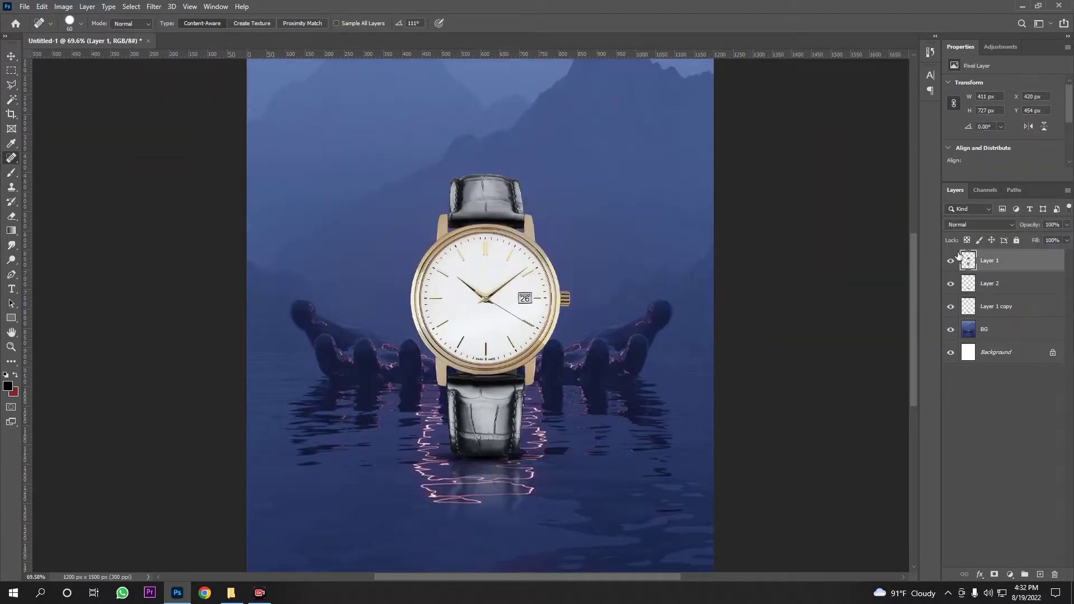
scroll(454, 382, down, 2)
key(v)
scroll(454, 381, up, 1)
Bring the CITIZEN logo PNG from File Explorer onto the poster and shrink it.
scroll(457, 385, up, 1)
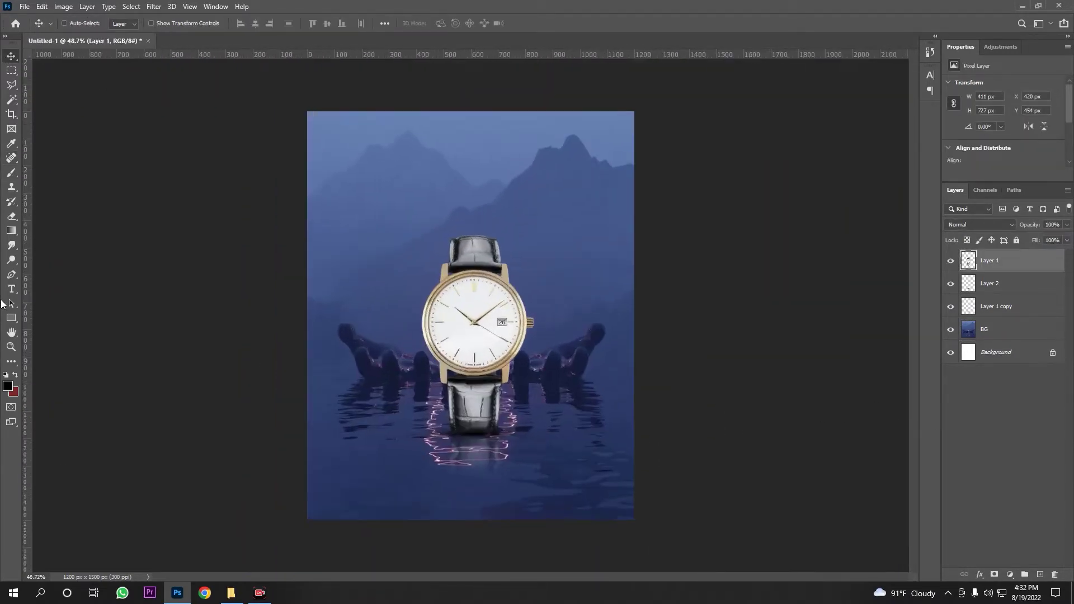
click(231, 593)
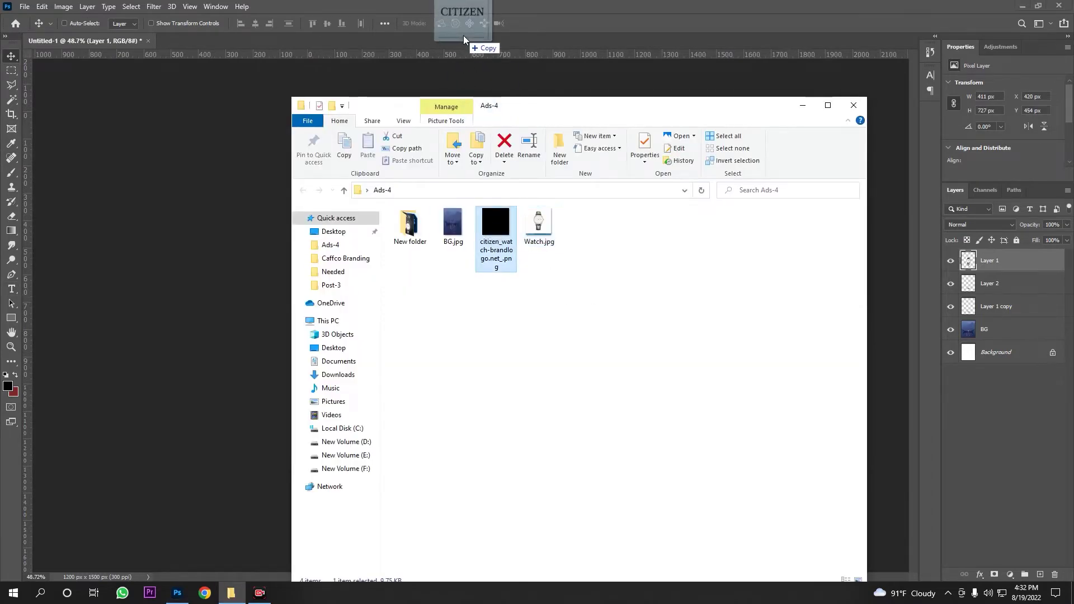
drag(463, 35, 463, 36)
mouse_move(514, 319)
mouse_down()
mouse_move(554, 451)
mouse_move(393, 468)
mouse_up()
key(ctrl+t)
key(Return)
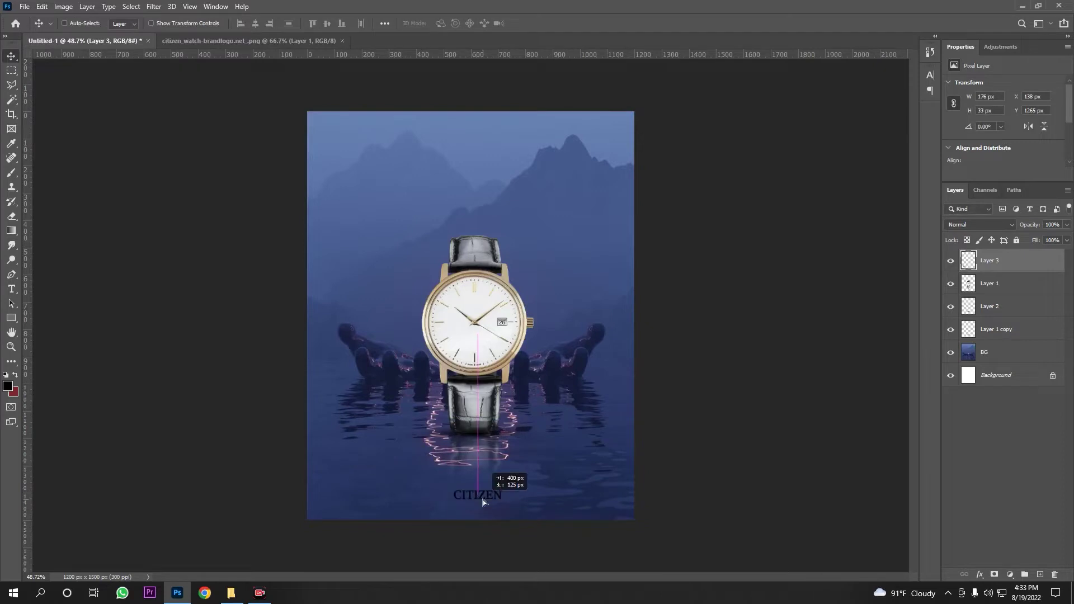
Make the logo white with a Color Overlay, nudge it down and centre it horizontally.
click(980, 575)
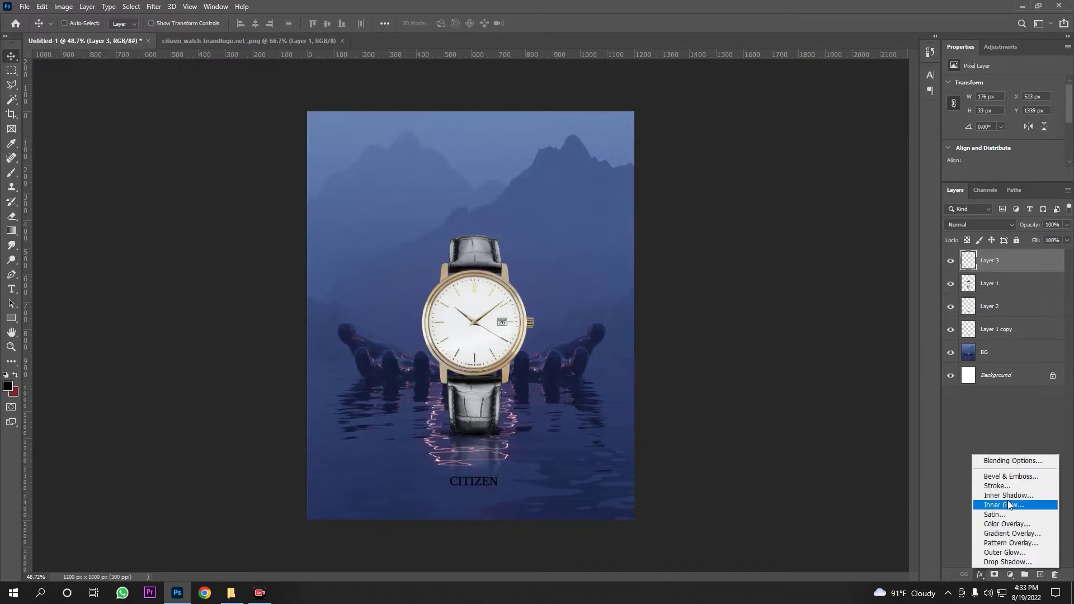
click(994, 533)
click(1026, 241)
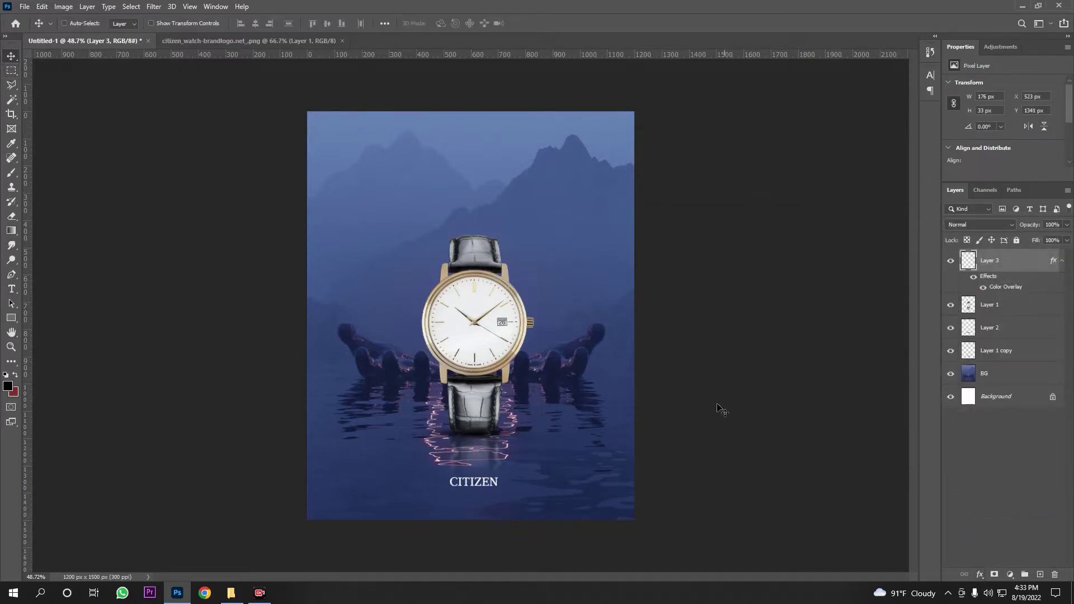
key(shift+Down)
key(shift+Down)
key(ctrl+a)
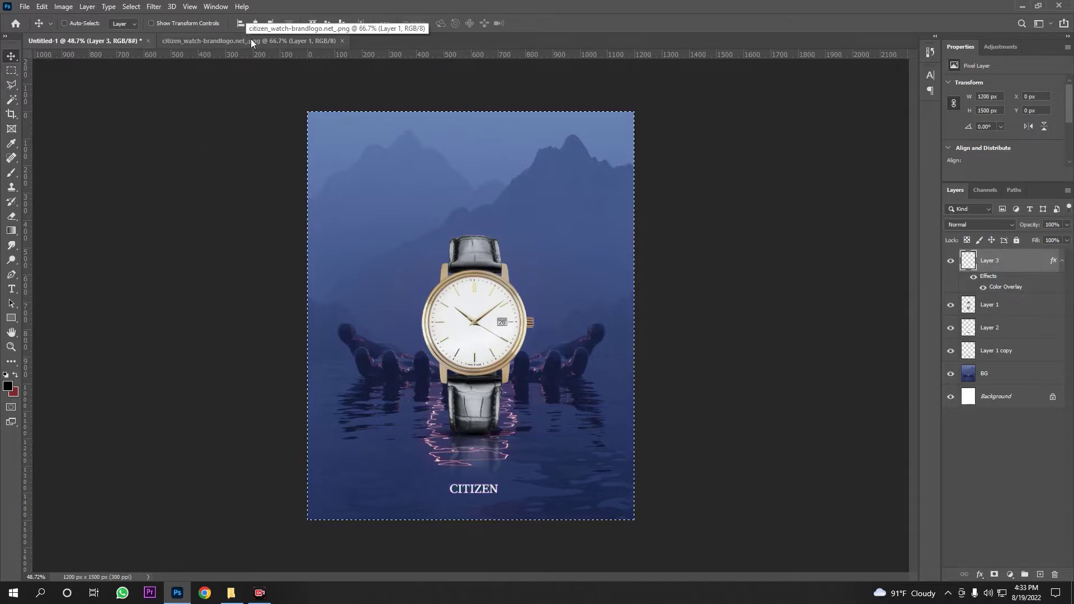
click(255, 23)
key(ctrl+d)
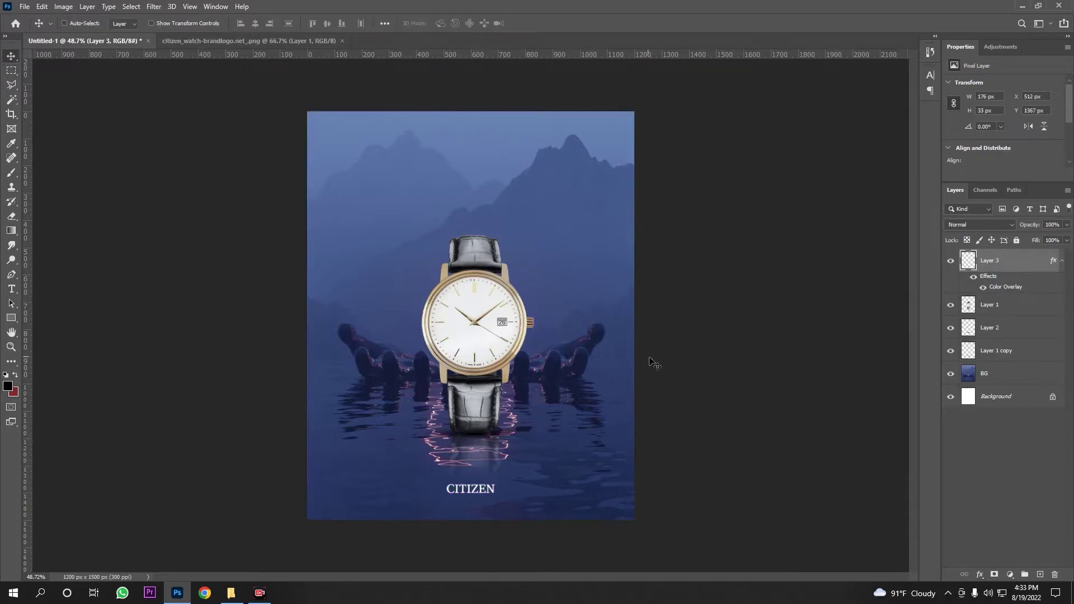
Select Layer 1 through BG together for transforming.
click(984, 311)
shift+click(989, 375)
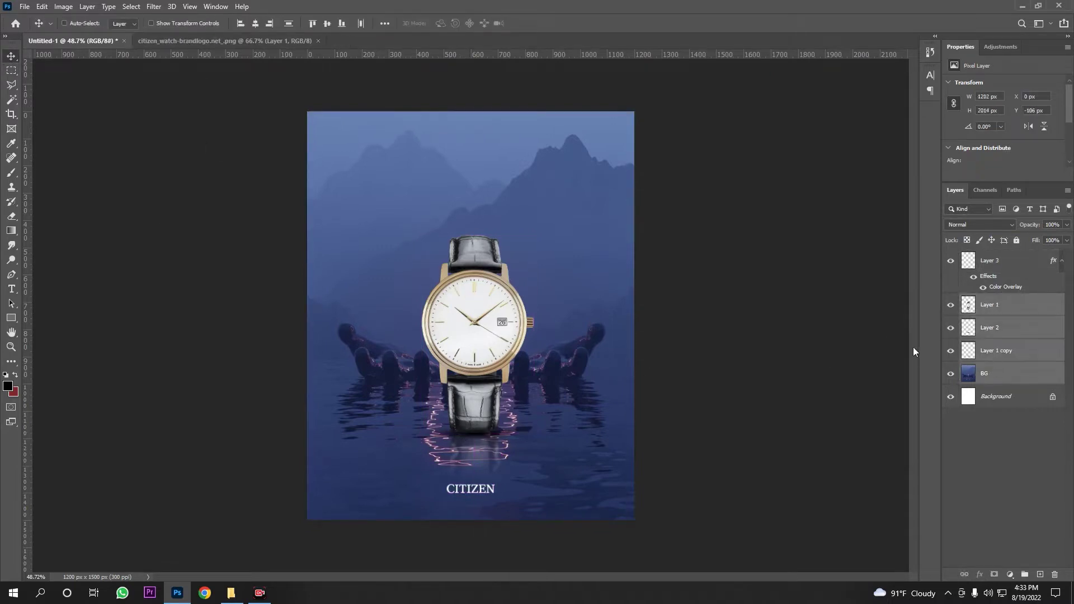
key(ctrl+t)
Slightly enlarge the watch scene layers and shift the CITIZEN logo a little right.
drag(308, 356, 306, 354)
key(Return)
key(Left)
scroll(506, 392, up, 3)
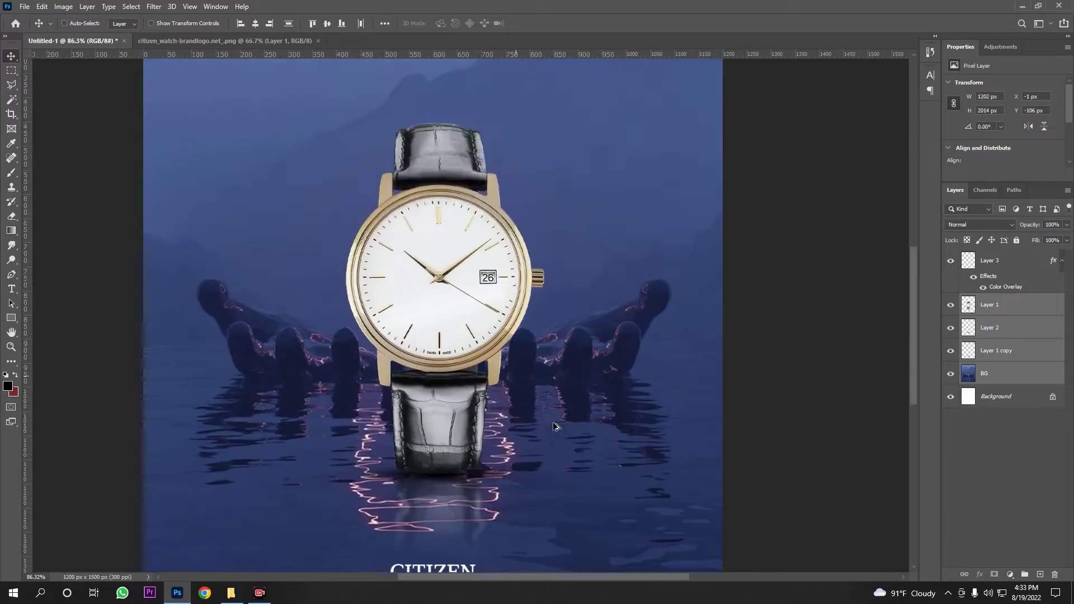
scroll(507, 392, down, 3)
click(999, 267)
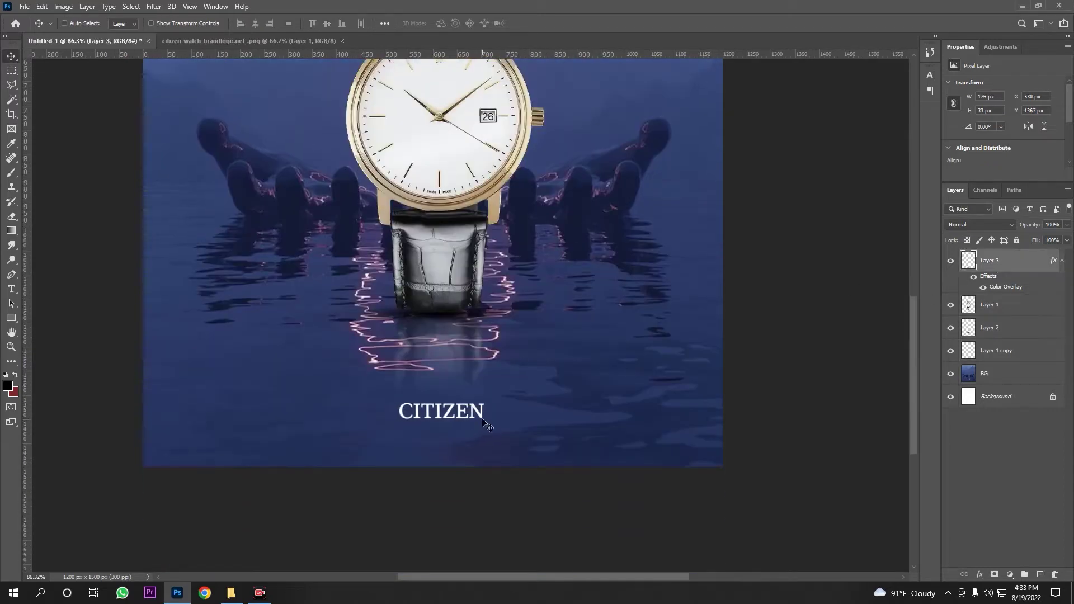
drag(487, 428, 494, 429)
Try a text box below the logo, then cancel it.
key(t)
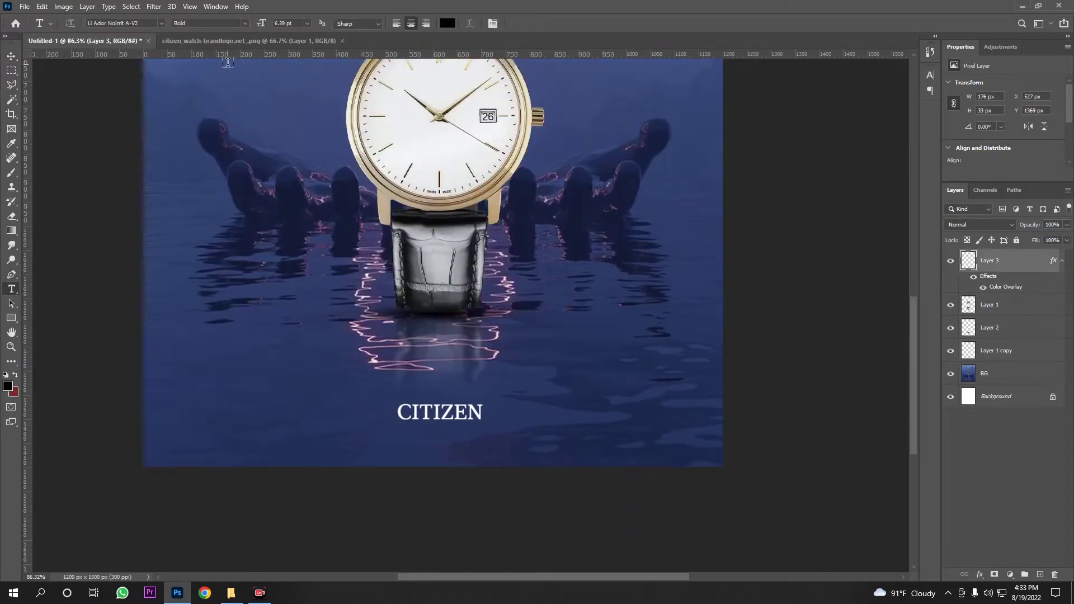
scroll(331, 448, up, 1)
scroll(360, 427, down, 2)
scroll(303, 421, up, 1)
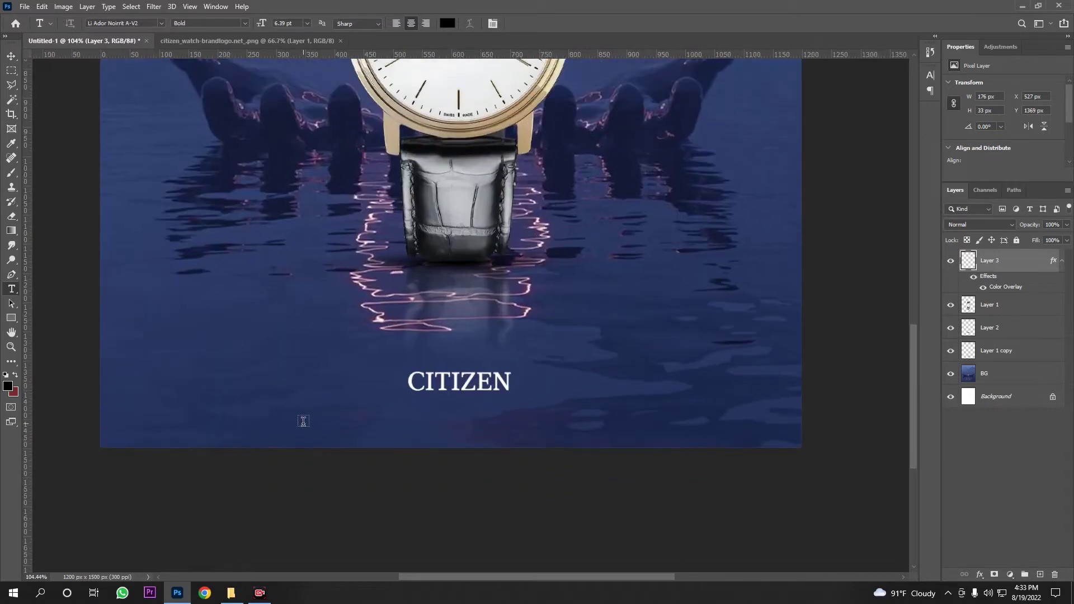
click(304, 422)
key(Escape)
Open Ads.psd from the New folder in Photoshop.
click(231, 593)
double_click(412, 228)
drag(478, 235, 594, 35)
scroll(587, 417, up, 2)
scroll(587, 417, up, 2)
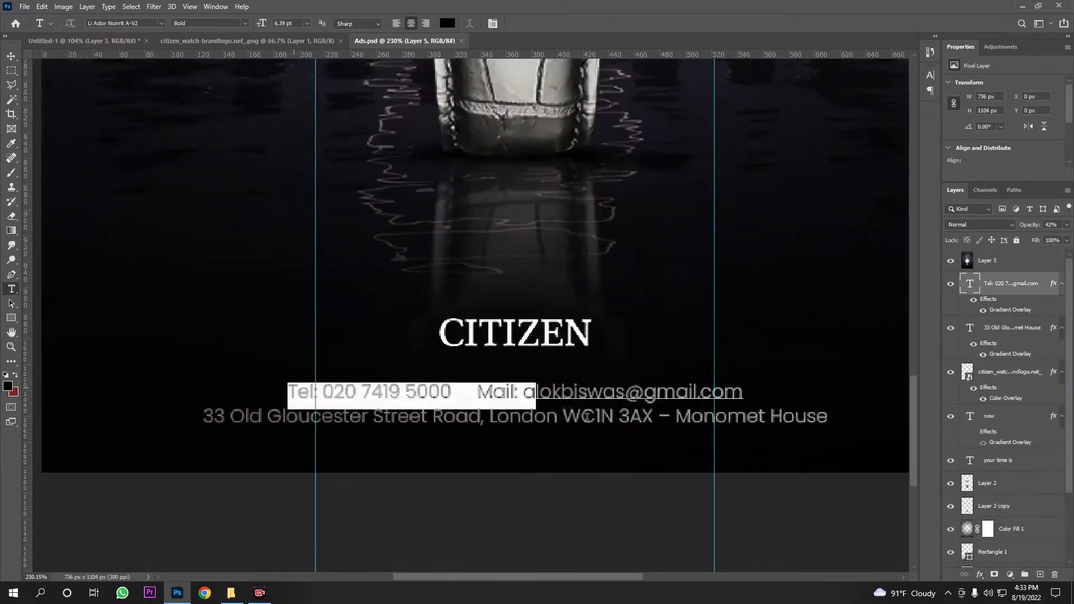
Merge the Tel/Mail line into the address text, copy it, and close Ads.psd without saving.
double_click(970, 284)
key(ctrl+c)
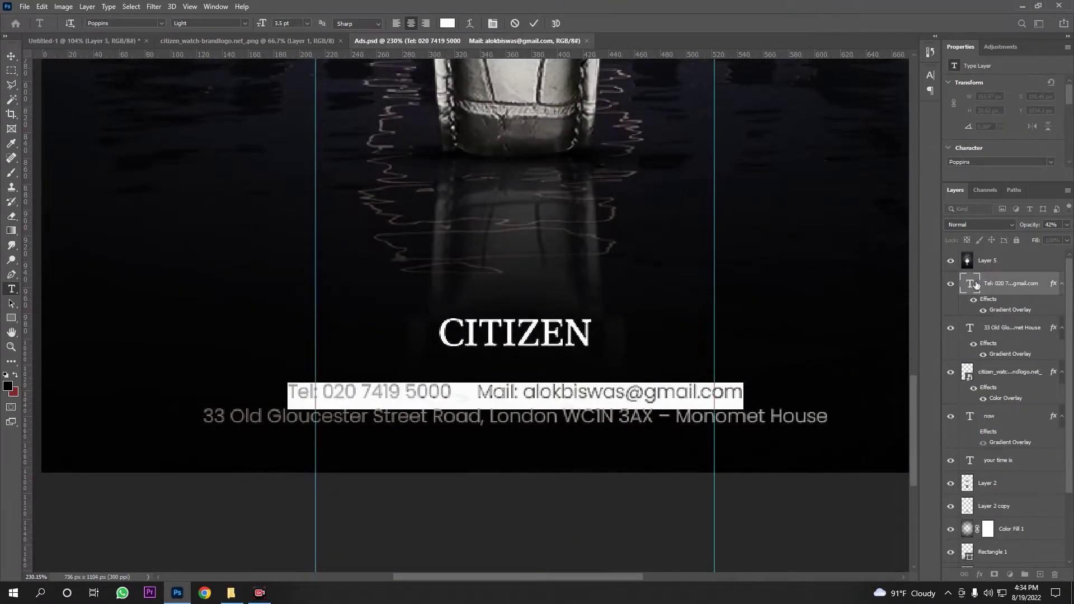
click(190, 417)
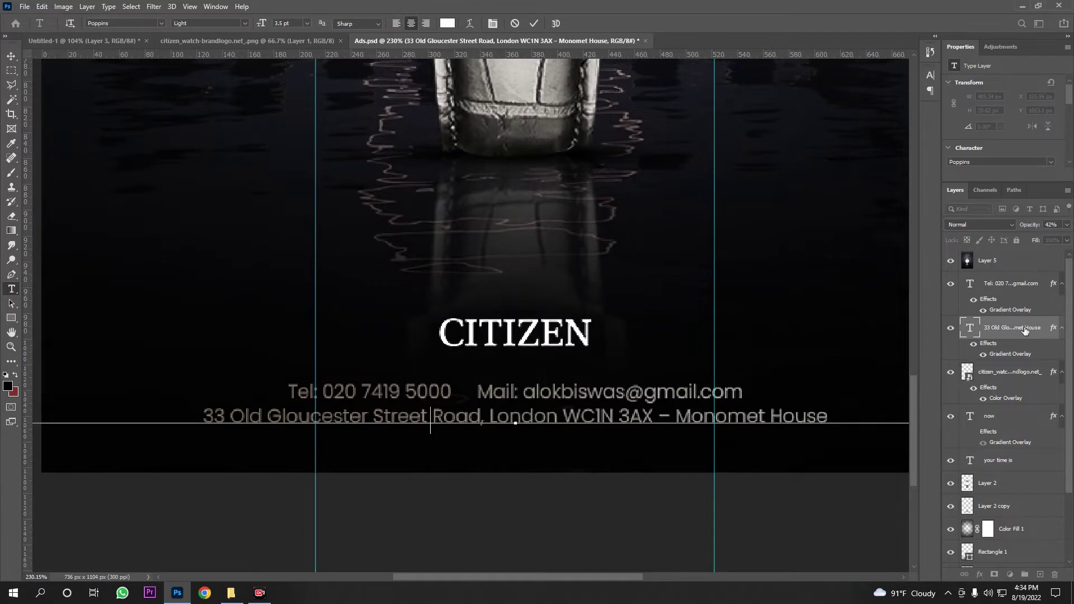
key(ctrl+v)
key(ctrl+a)
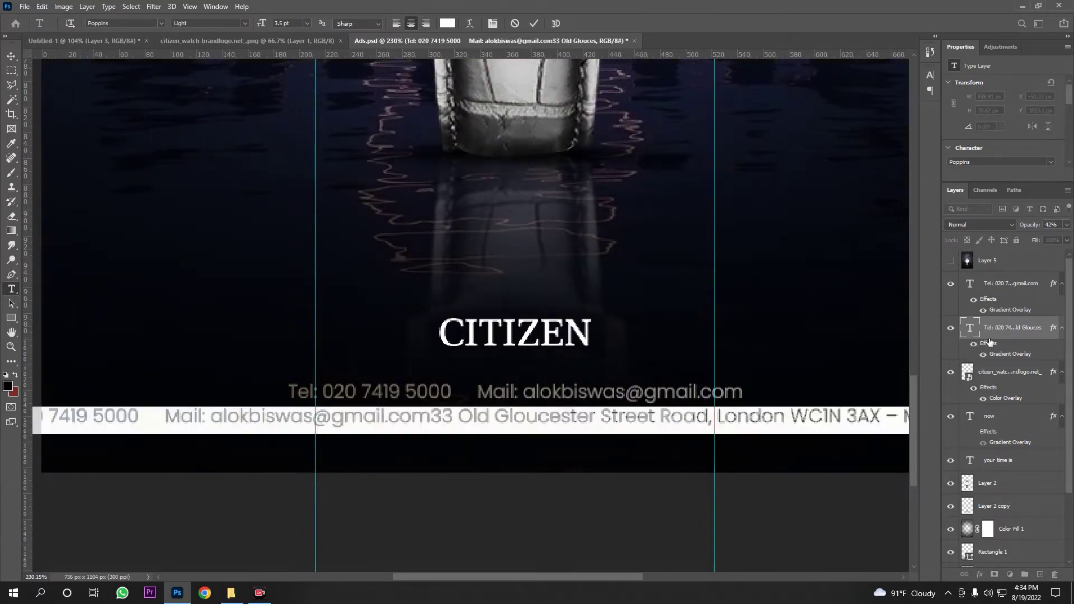
click(634, 41)
click(539, 218)
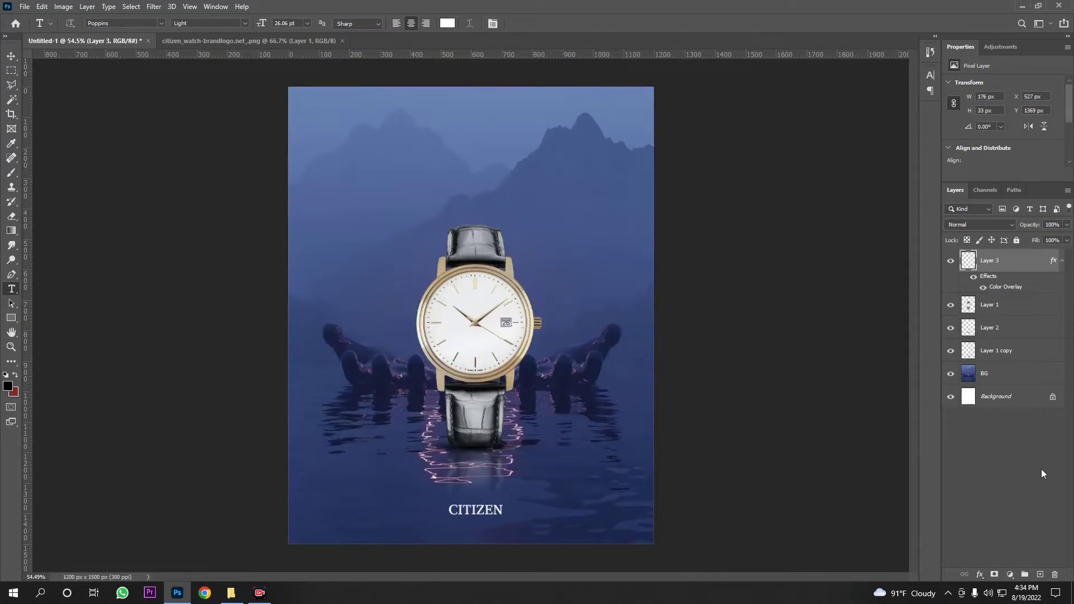
Paste the contact text as a new 4 pt text layer below the CITIZEN logo.
scroll(618, 439, up, 3)
scroll(440, 412, up, 2)
scroll(258, 318, down, 1)
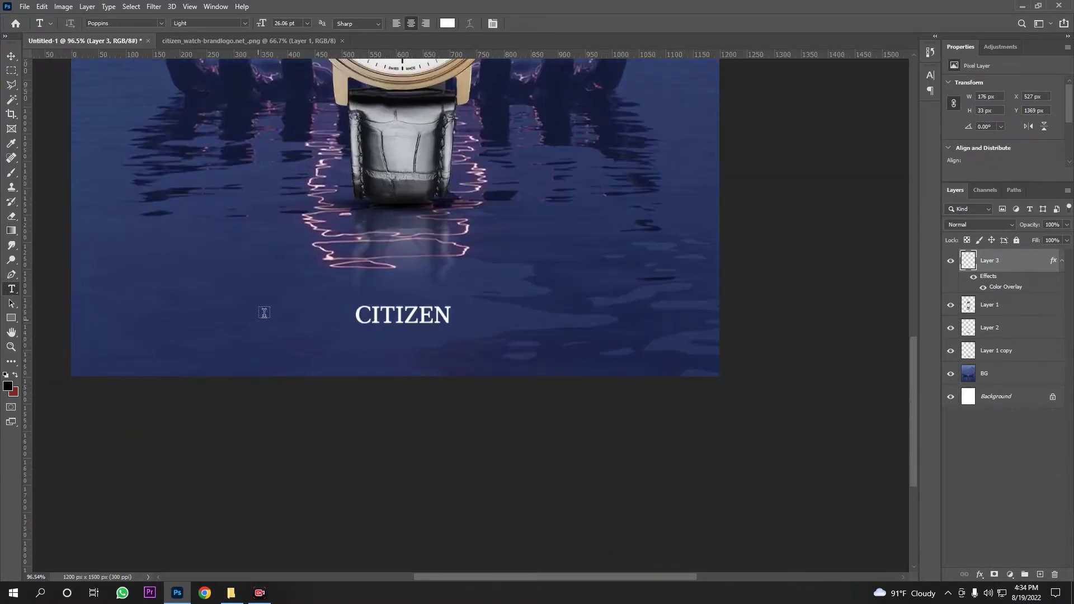
click(264, 313)
key(ctrl+v)
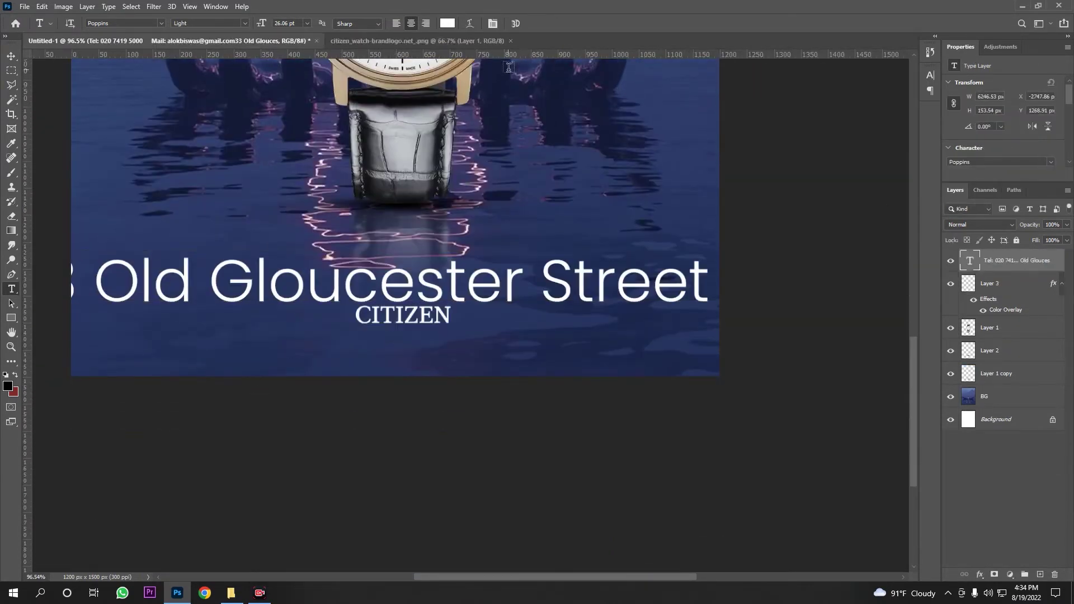
click(492, 23)
drag(805, 108, 800, 105)
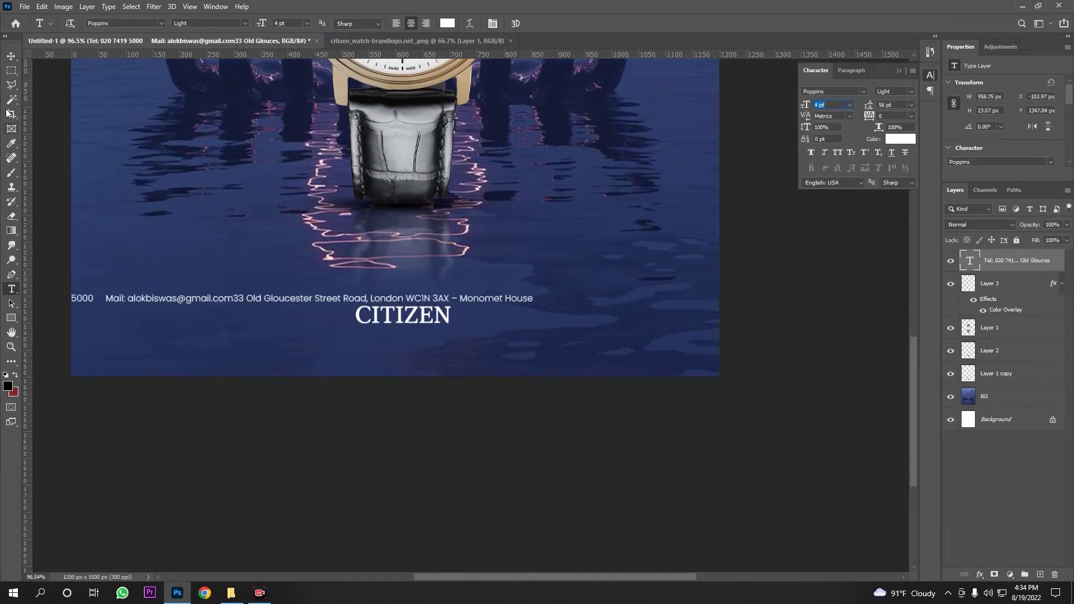
click(11, 56)
Move the contact text under CITIZEN, break the address onto a second line, and set 6 pt leading.
drag(359, 298, 520, 348)
click(12, 288)
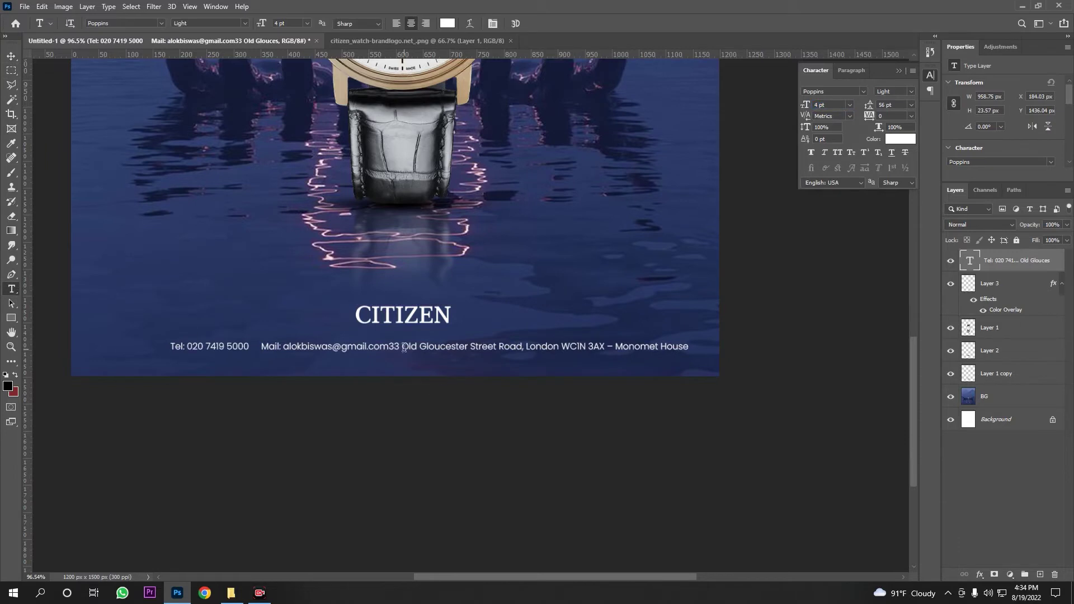
click(400, 346)
key(Return)
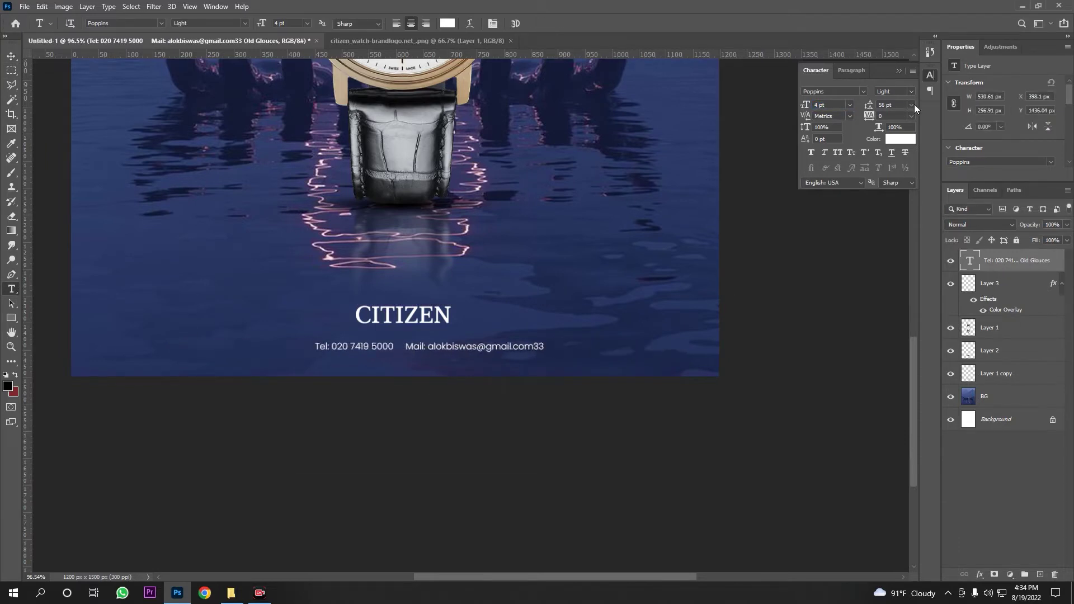
click(912, 105)
click(902, 172)
drag(869, 105, 854, 133)
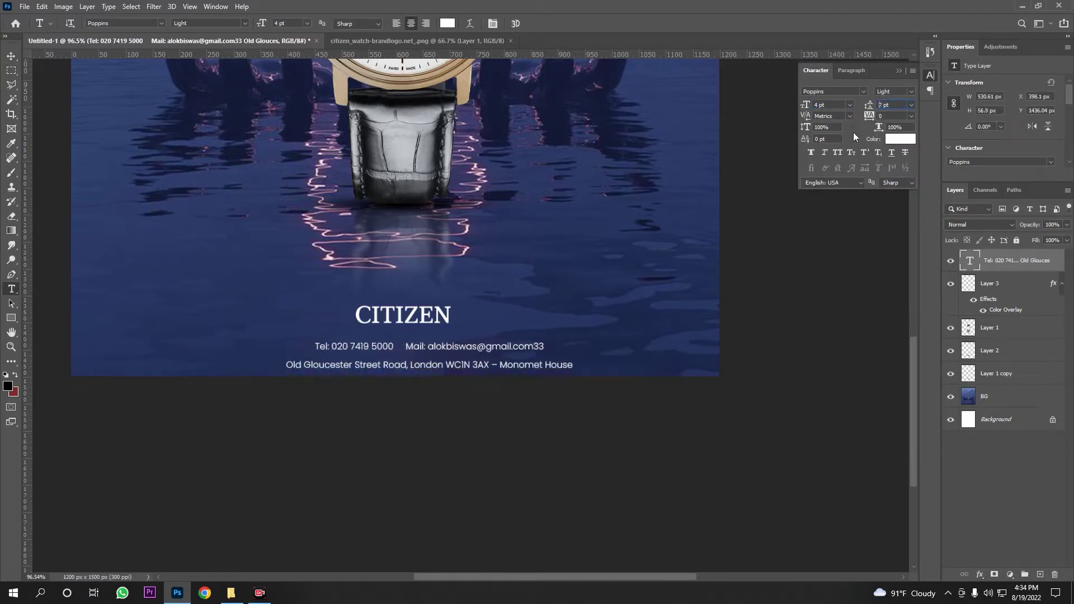
key(Down)
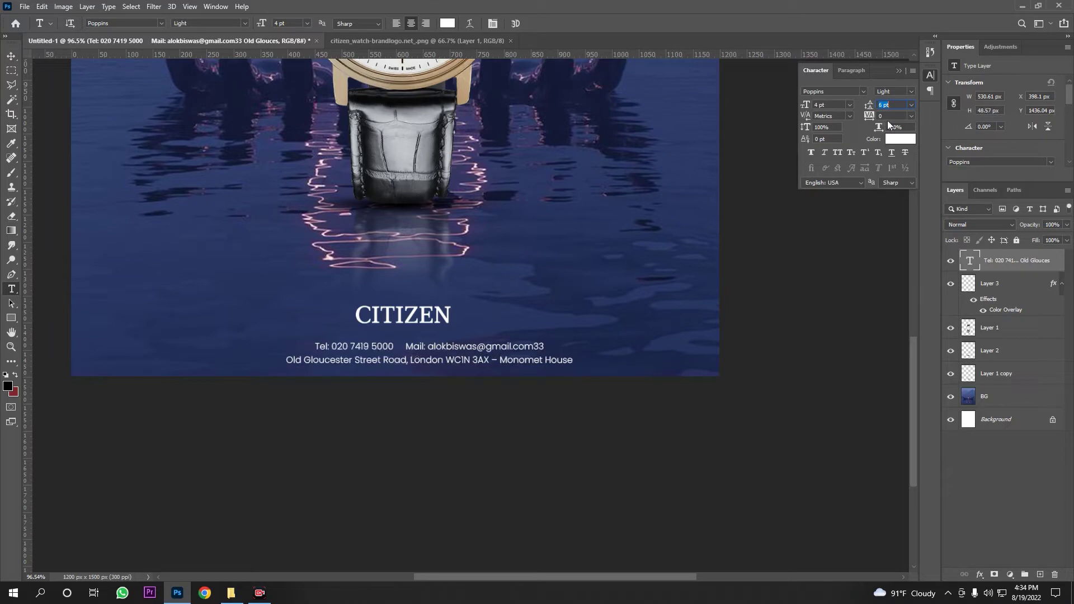
click(12, 56)
key(ctrl+0)
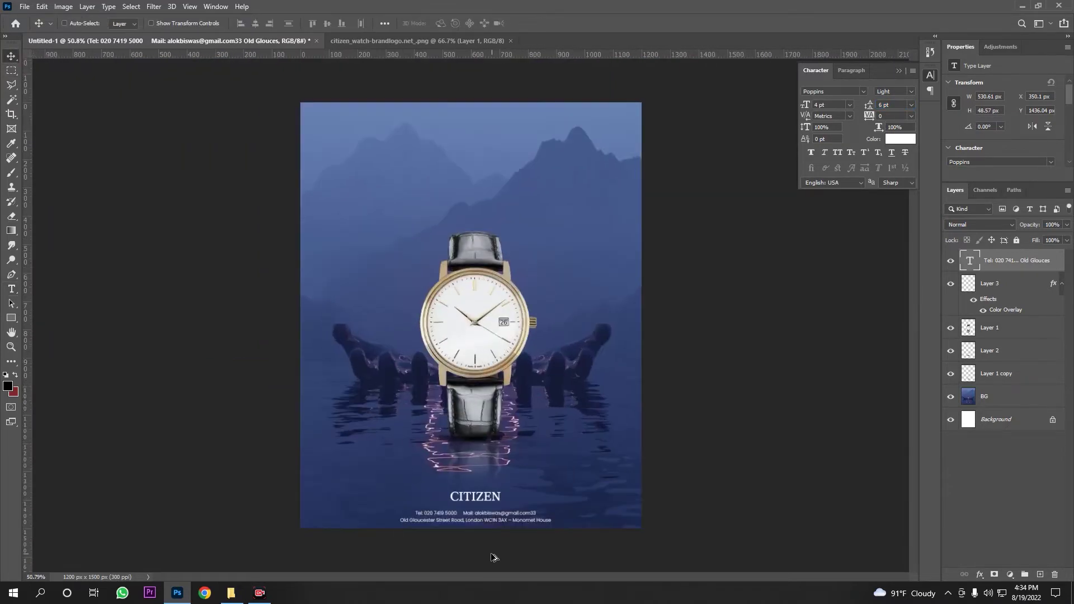
Adjust the contact text to 4.5 pt with 6 pt leading.
scroll(494, 557, up, 4)
key(Down)
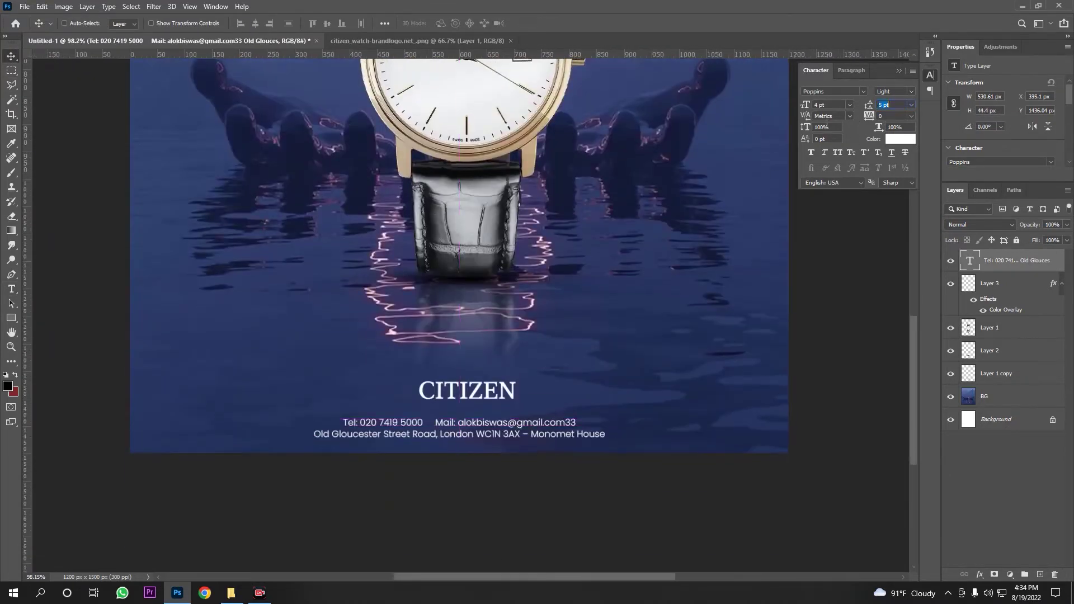
key(Up)
scroll(493, 414, down, 5)
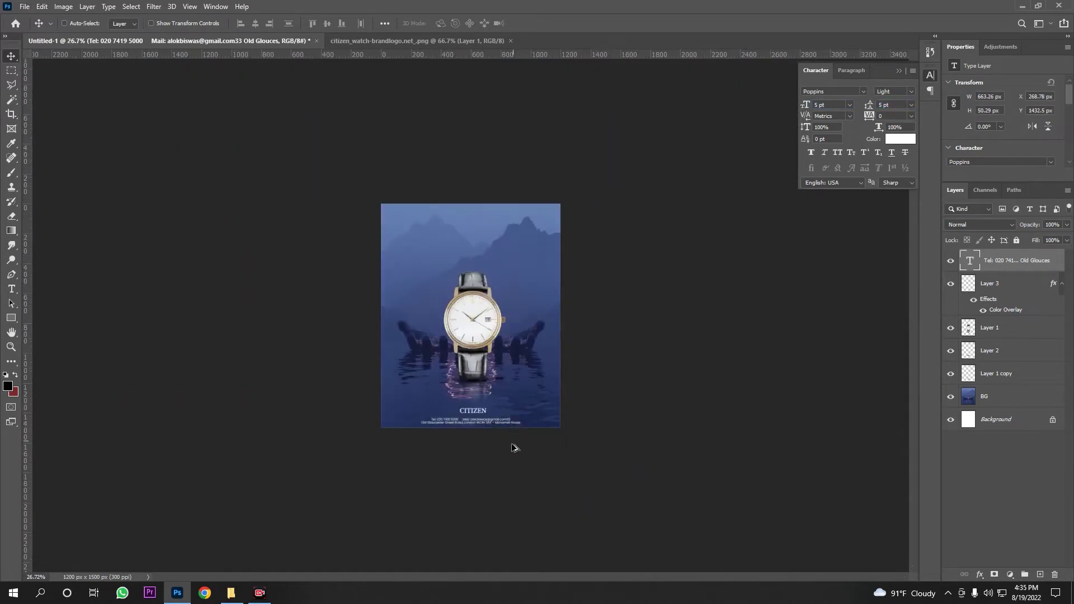
scroll(504, 448, up, 4)
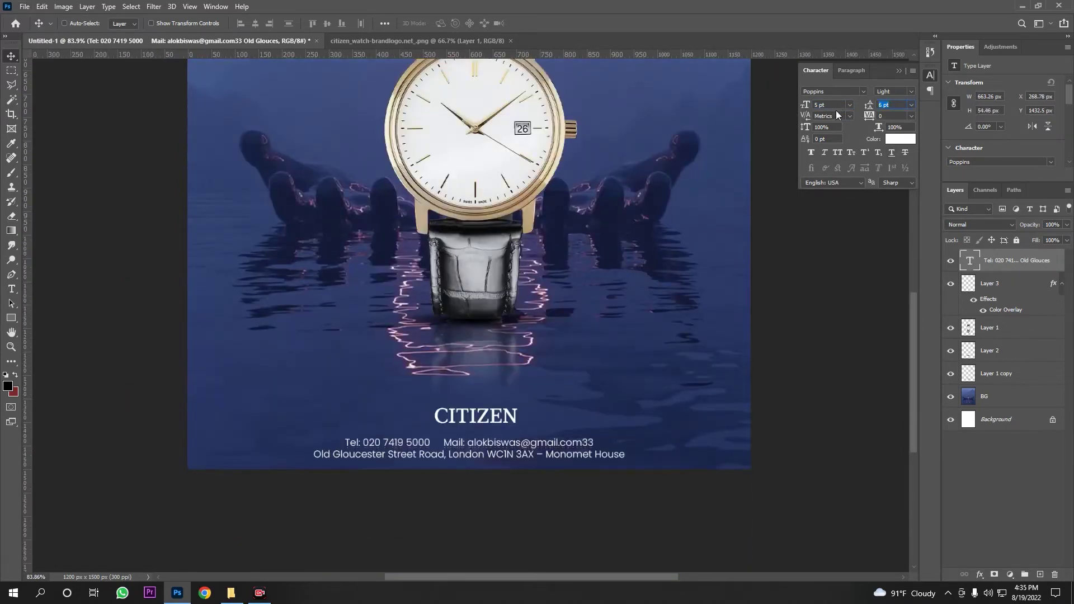
Select the whole canvas with the Move tool, restoring the CITIZEN logo after an accidental delete.
key(ctrl+a)
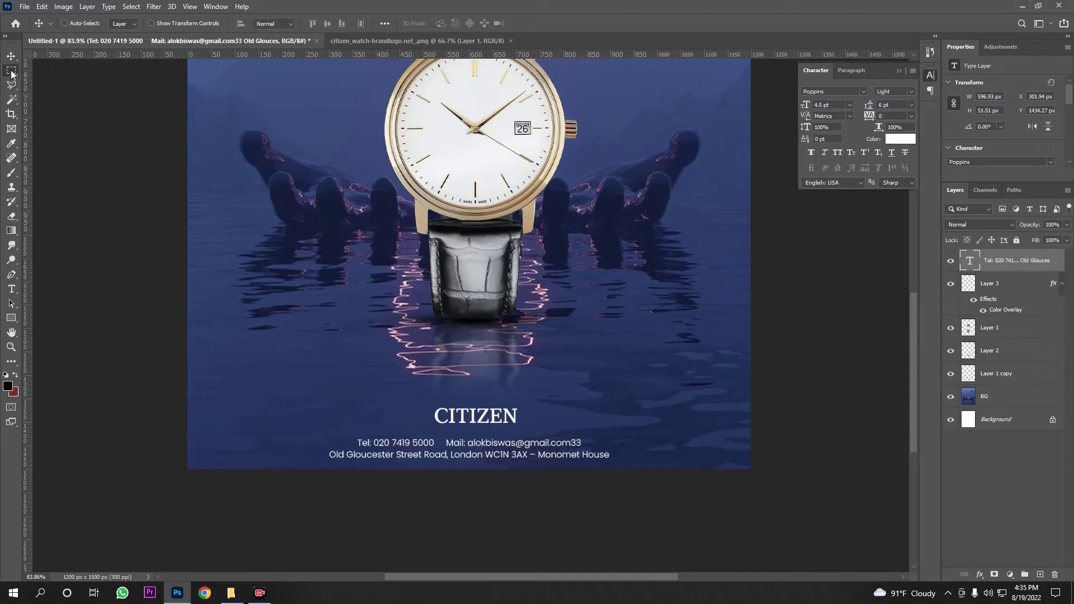
scroll(672, 369, down, 3)
scroll(671, 369, up, 3)
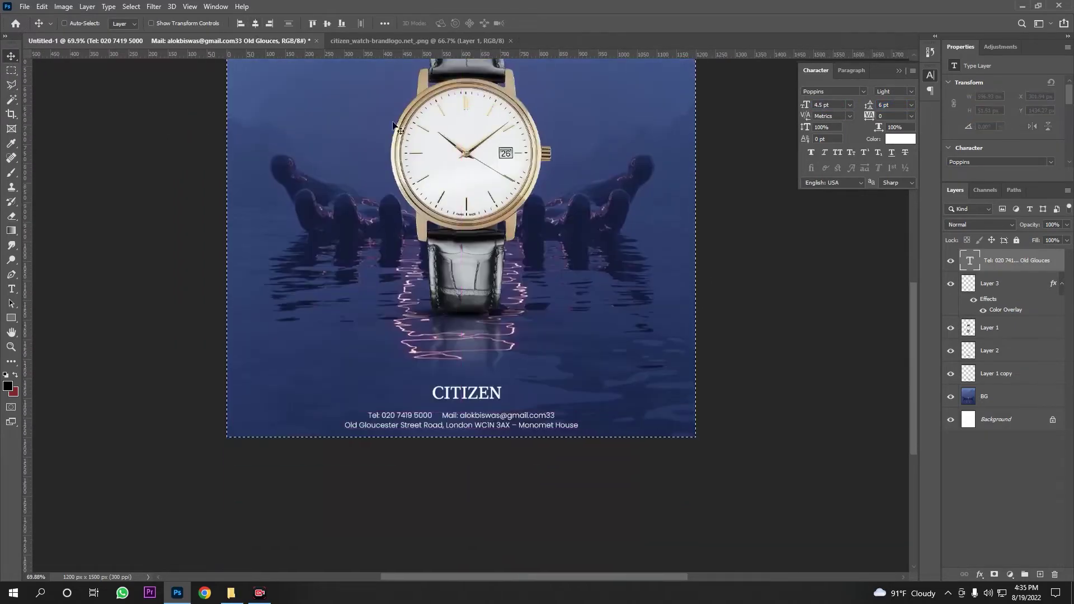
click(13, 68)
key(ctrl+d)
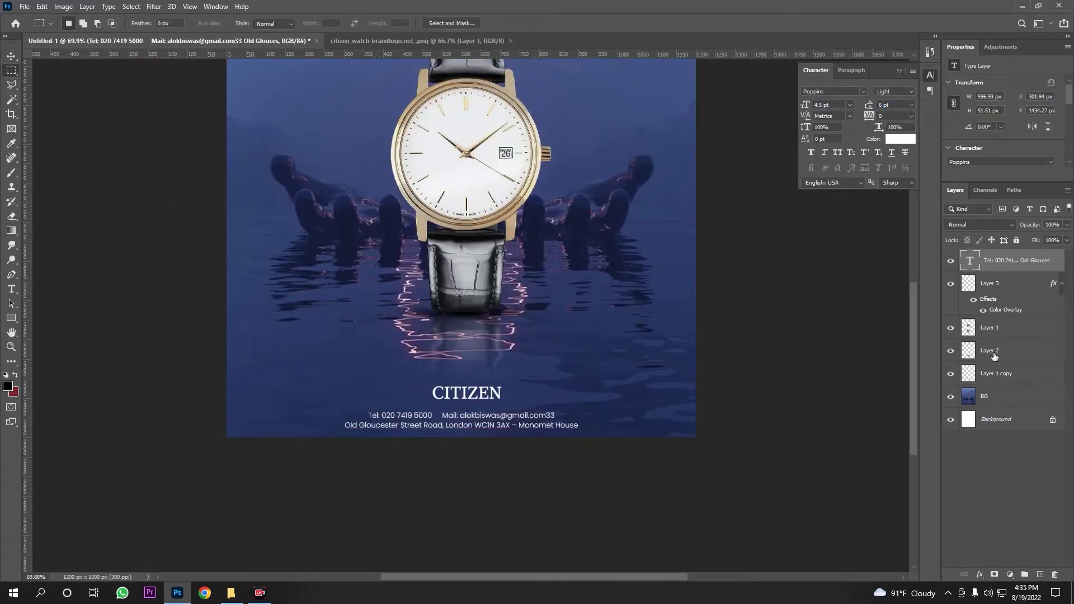
click(995, 355)
key(ctrl+a)
key(v)
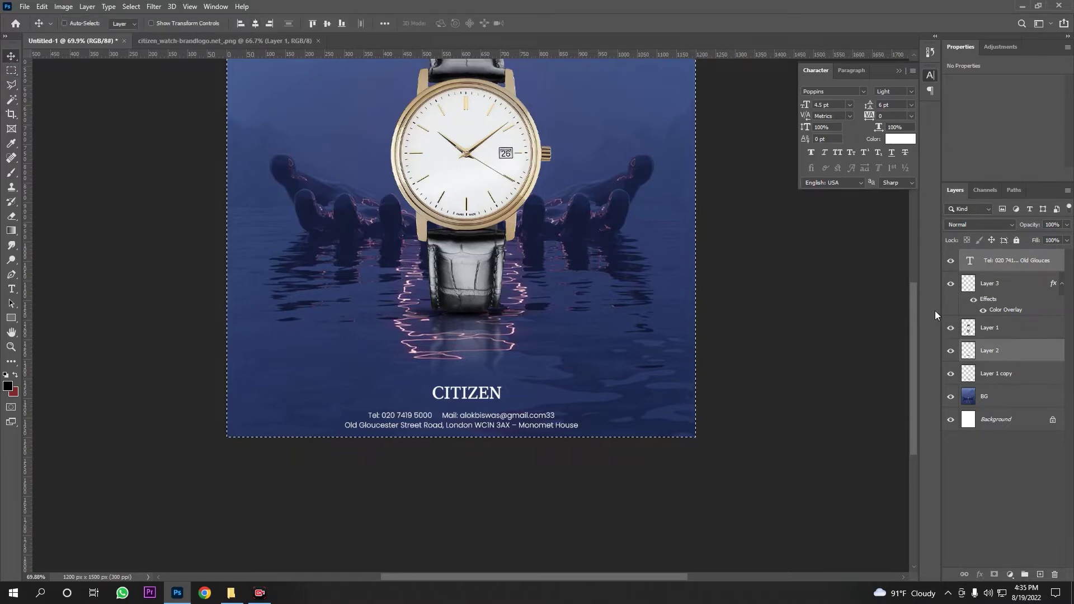
click(1001, 283)
key(Delete)
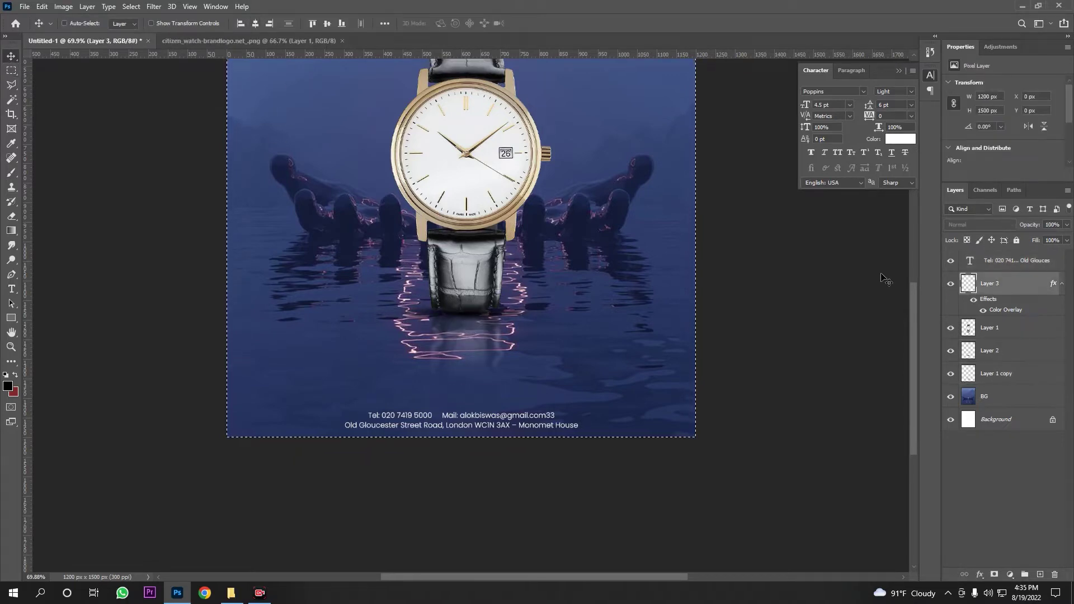
key(ctrl+z)
Nudge Layer 2 and the watch slightly left to centre them on the poster.
scroll(478, 468, down, 3)
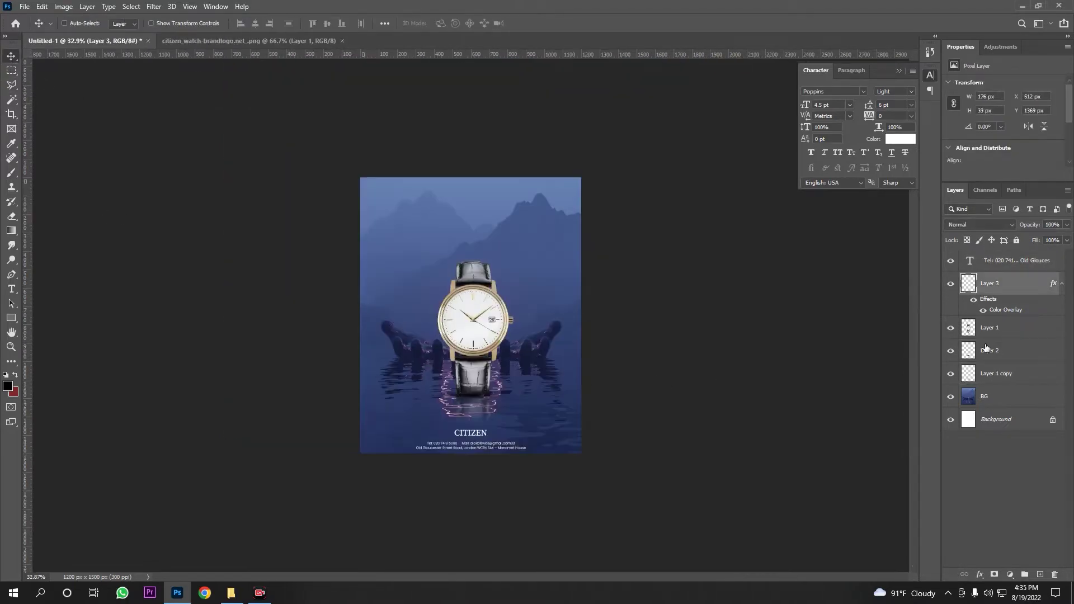
click(986, 348)
key(Left)
click(985, 287)
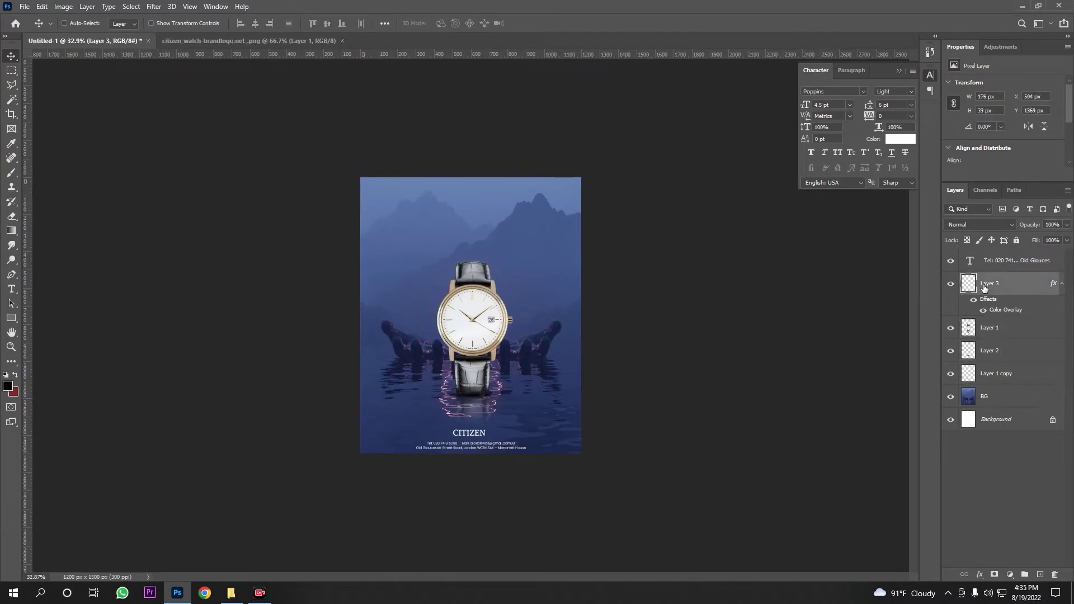
scroll(467, 433, up, 3)
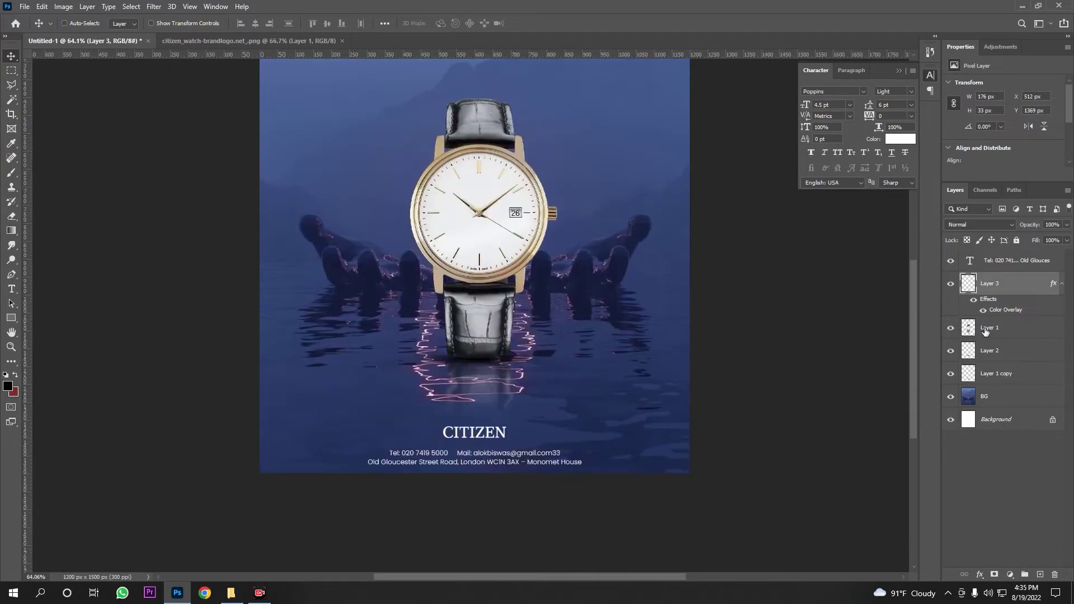
click(970, 335)
key(shift+Left)
click(976, 350)
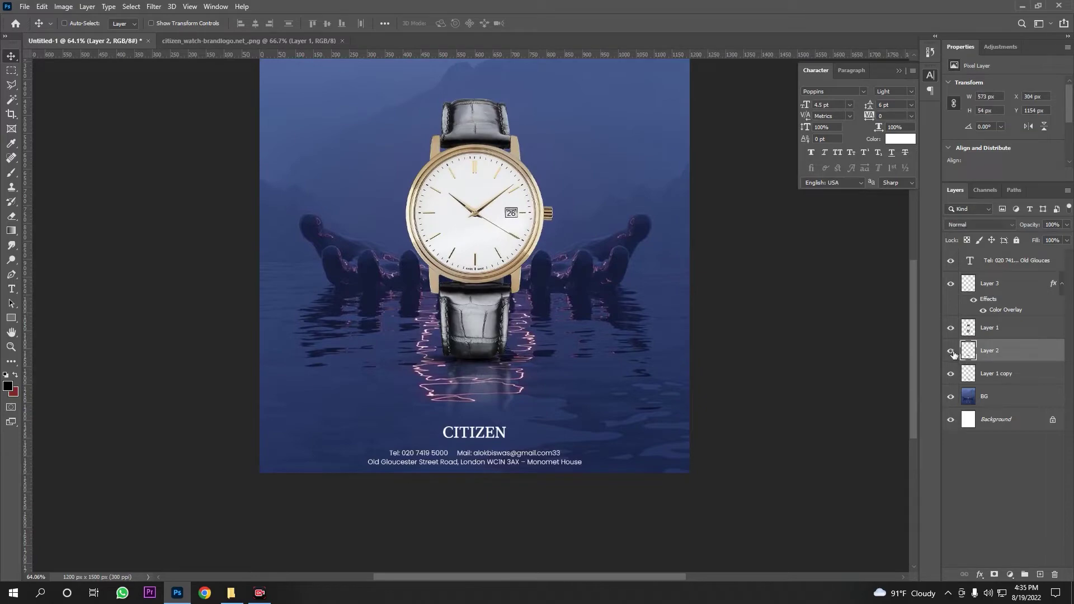
Nudge the contact text slightly up beneath CITIZEN and deselect the layer.
click(990, 375)
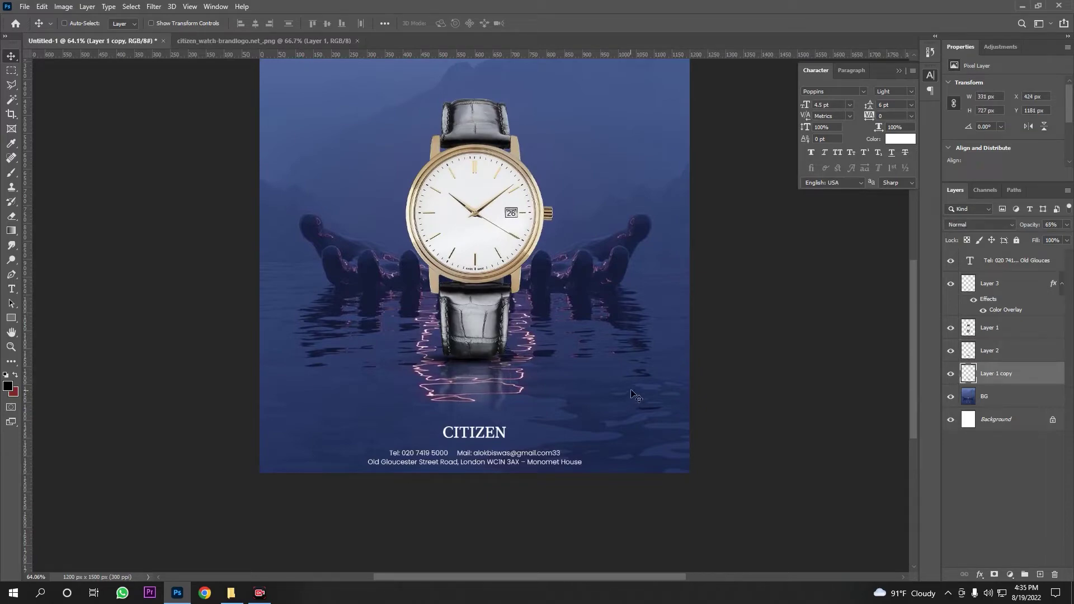
scroll(634, 395, down, 2)
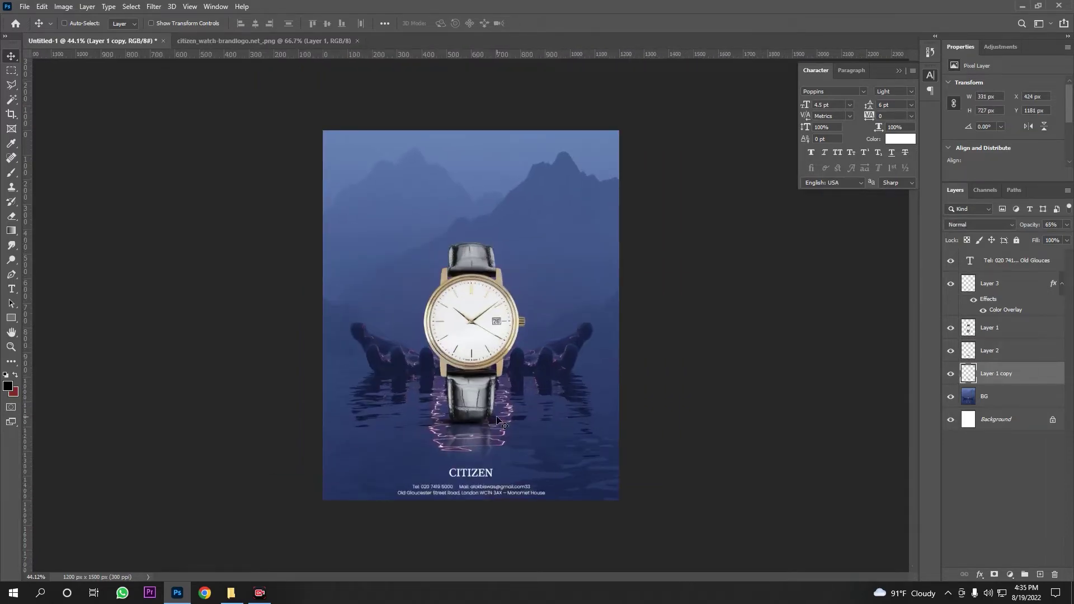
scroll(501, 424, up, 3)
click(999, 286)
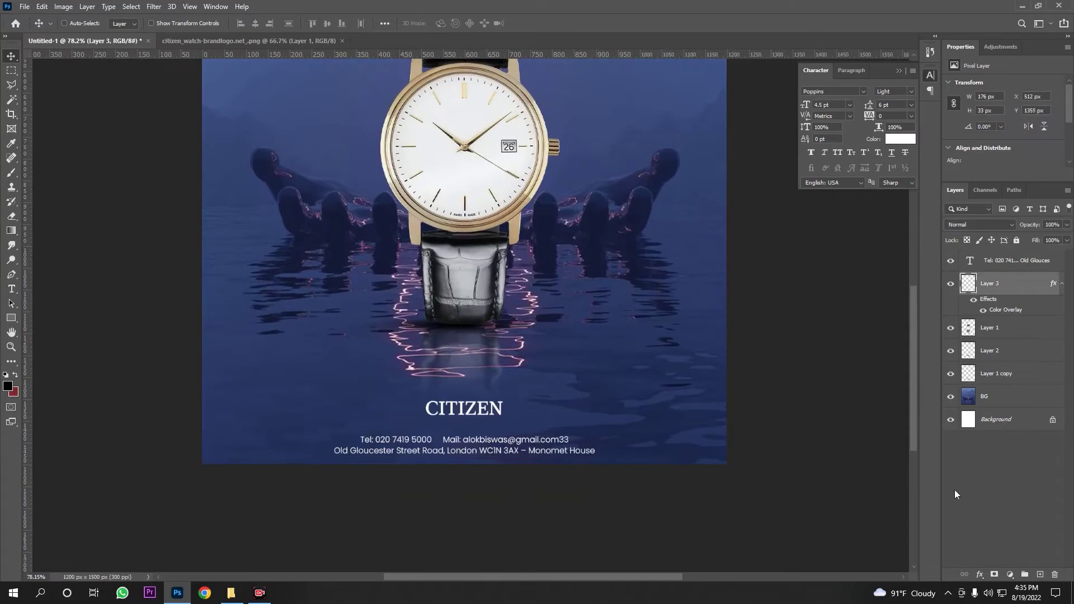
click(1018, 261)
key(Up)
key(Up)
key(Up)
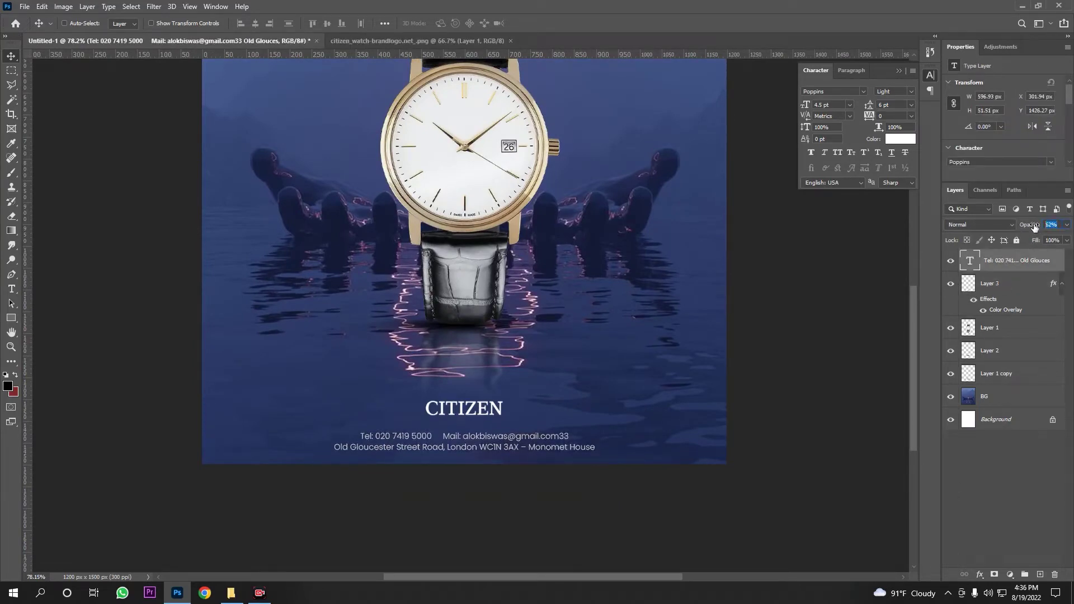
click(1007, 486)
scroll(657, 456, down, 2)
scroll(515, 492, down, 2)
scroll(515, 492, up, 6)
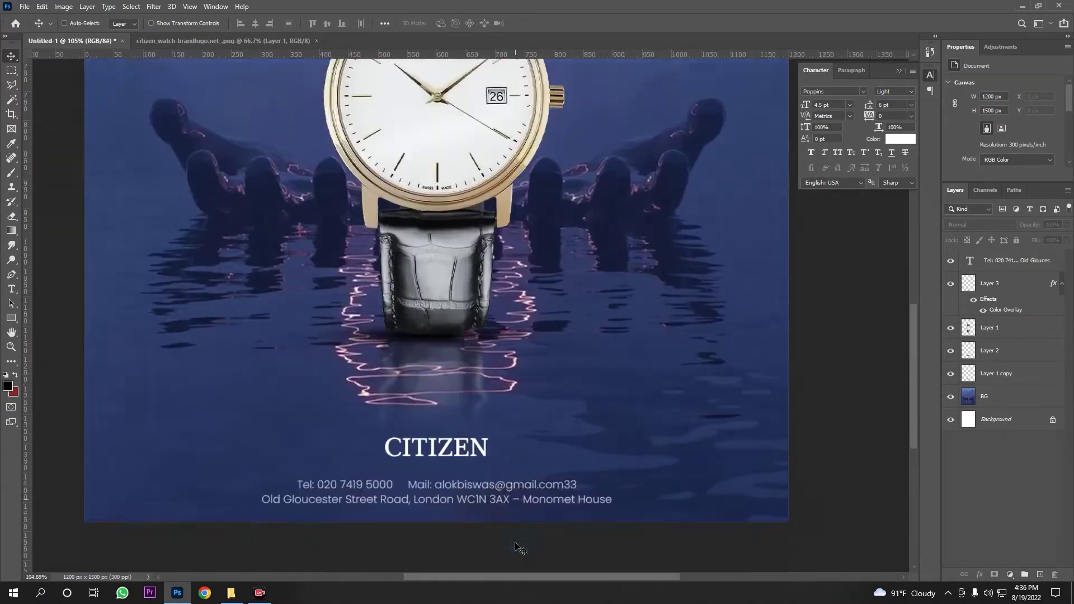
scroll(458, 485, down, 3)
scroll(480, 492, down, 3)
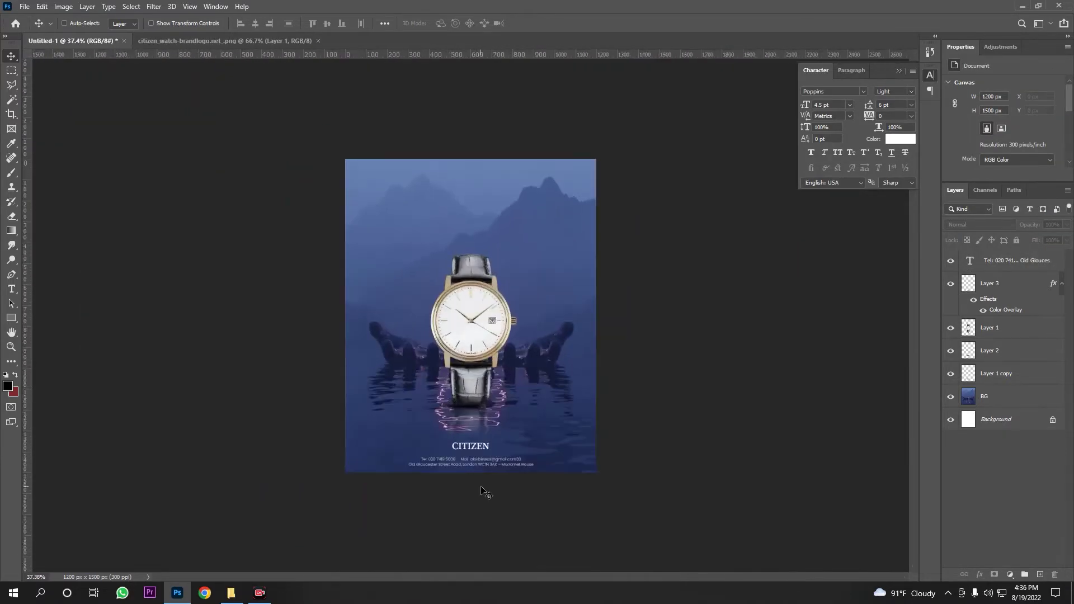
scroll(490, 494, up, 1)
Add a 'your time' text line in the sky above the watch and scale it up.
click(17, 289)
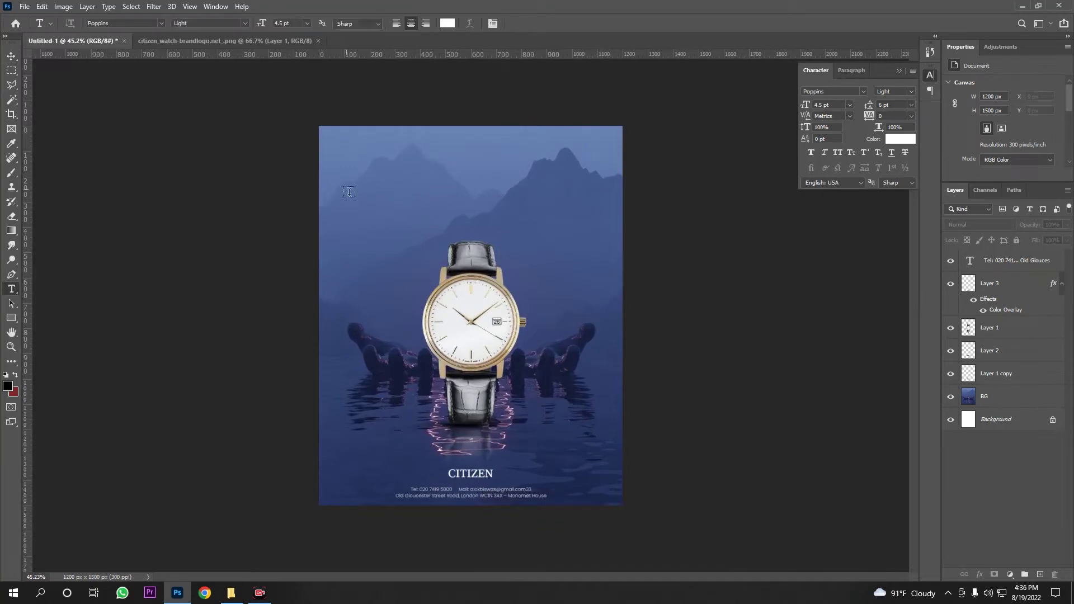
scroll(470, 317, up, 2)
click(418, 165)
text(your time)
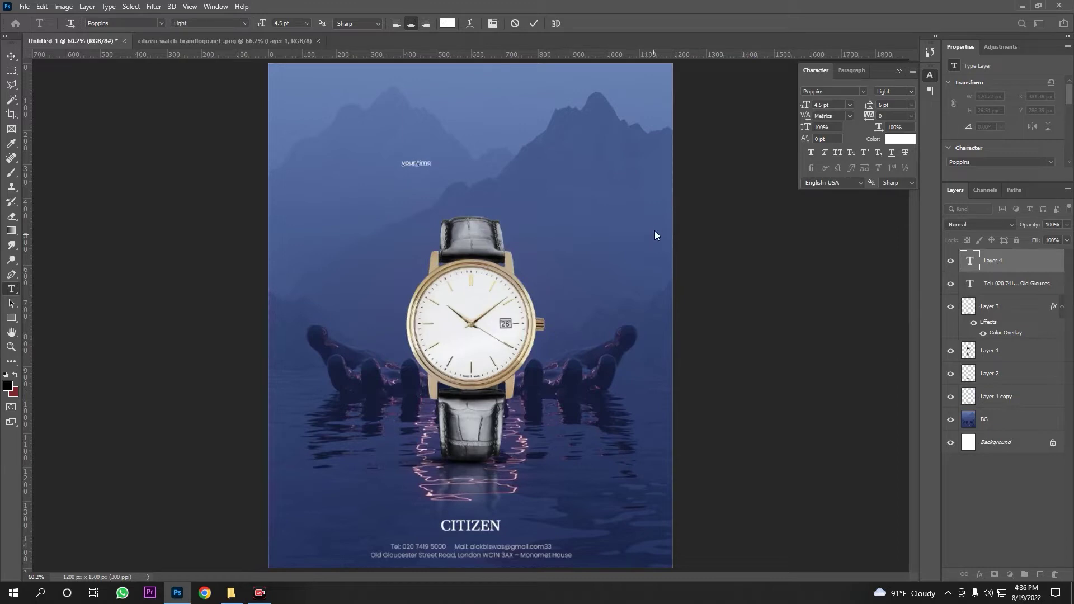
key(ctrl+Return)
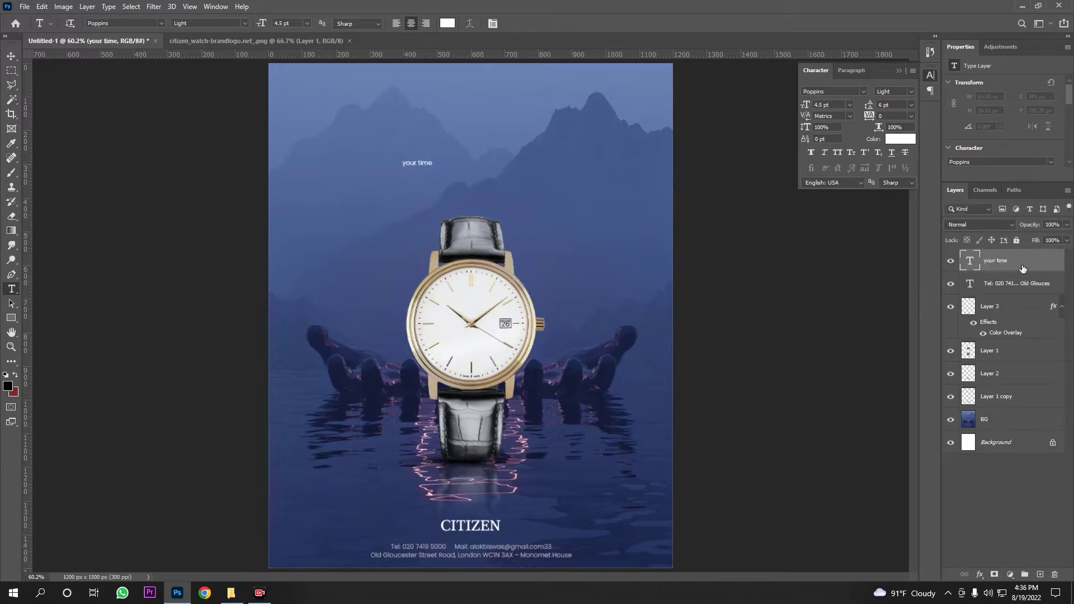
key(ctrl+t)
drag(432, 159, 550, 128)
key(Return)
Add a large 'NOW' line below 'your time' and start choosing its font.
click(431, 189)
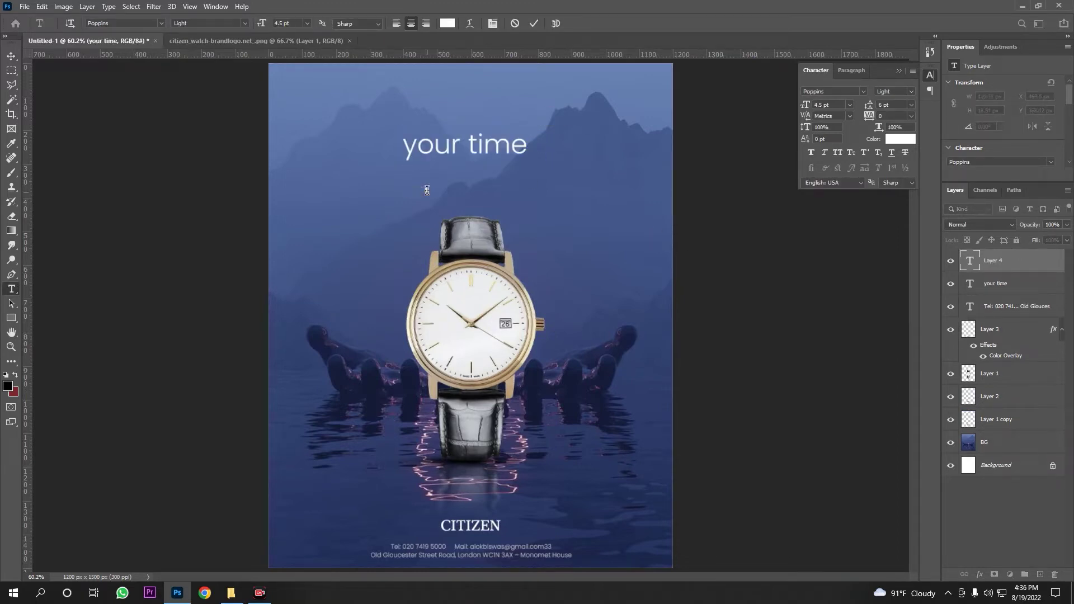
text(NEW)
key(ctrl+Return)
key(ctrl+t)
mouse_move(435, 186)
mouse_down()
mouse_move(569, 162)
mouse_move(526, 195)
mouse_up()
key(Return)
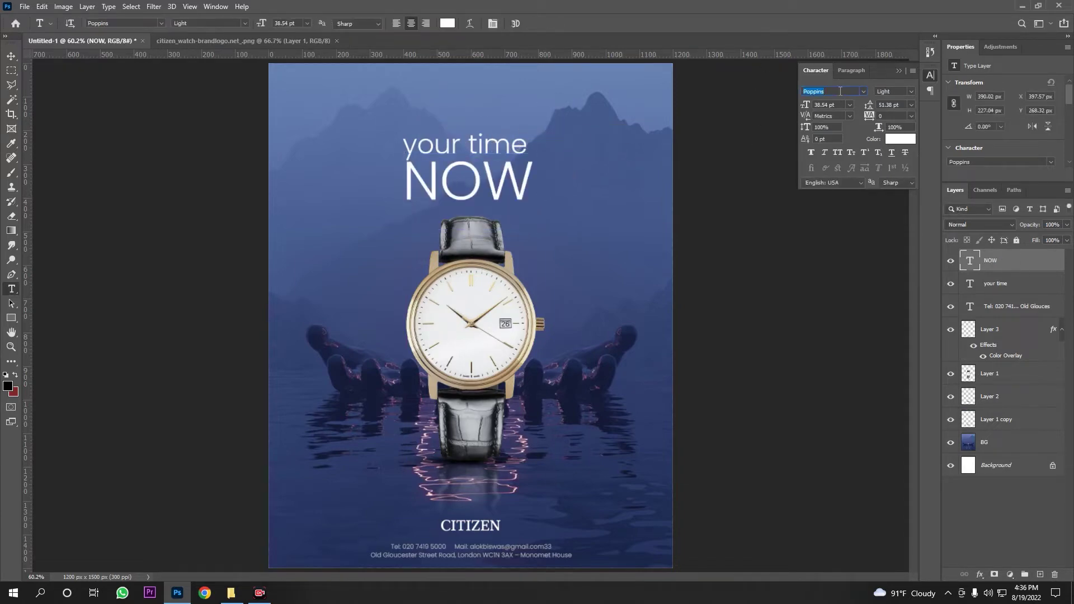
text(cin)
key(BackSpace)
key(BackSpace)
key(BackSpace)
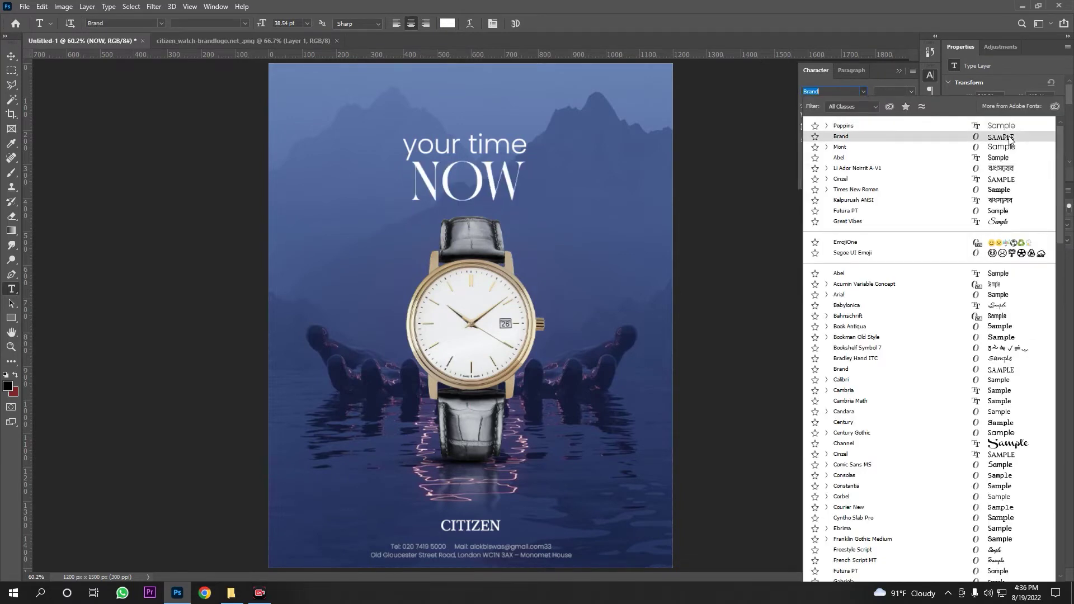
Set NOW in the Brand serif font and stretch it slightly wider.
click(1011, 138)
key(ctrl+t)
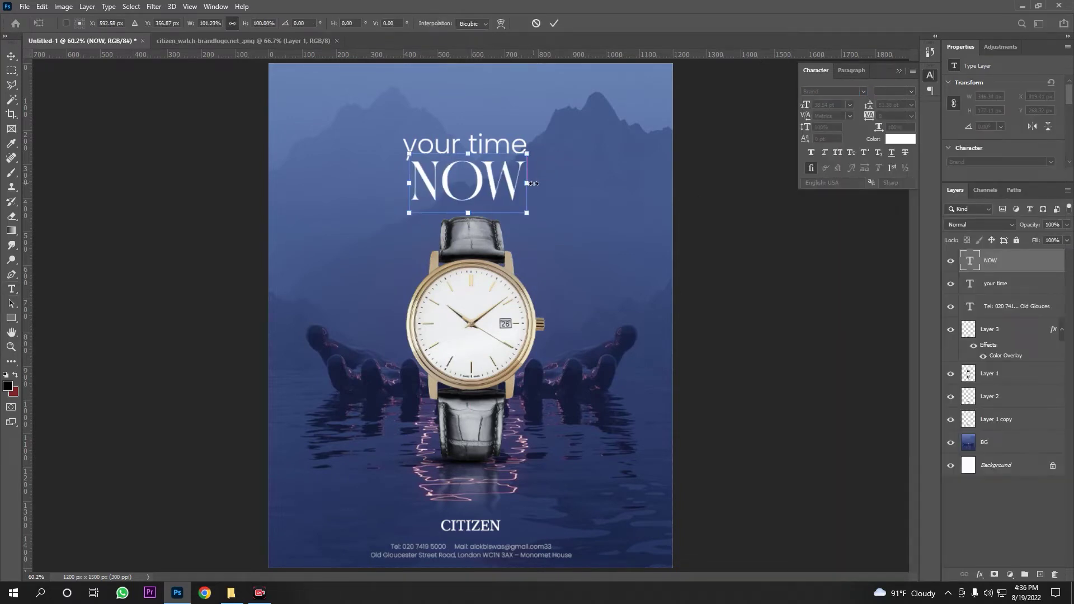
drag(528, 183, 541, 184)
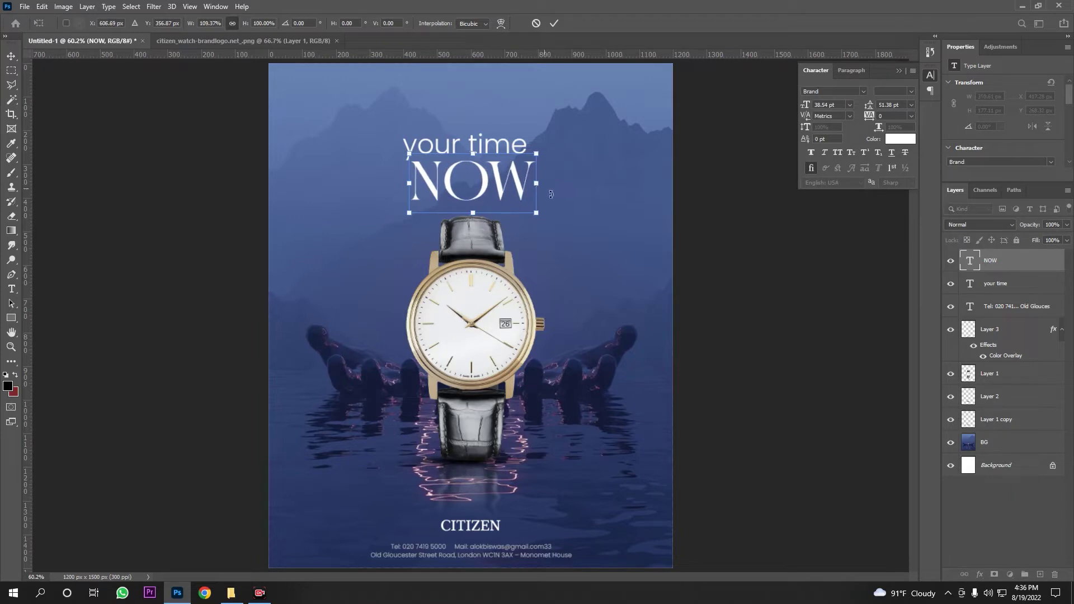
key(Return)
scroll(599, 263, down, 1)
Duplicate NOW above itself, retype the copy as 'YOUR TIME', and shrink it centred above NOW.
click(1002, 287)
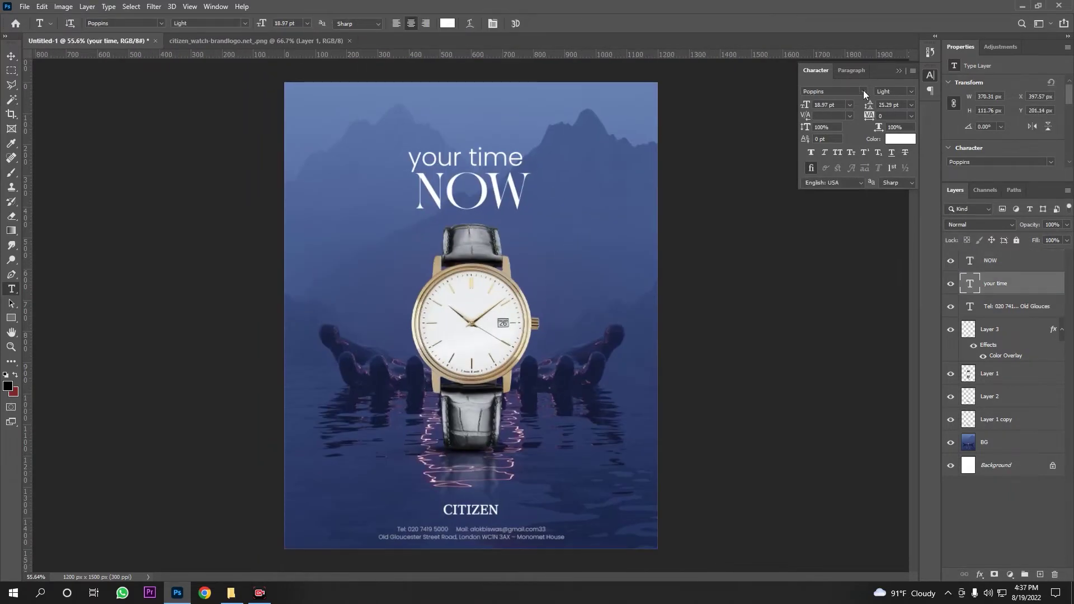
click(992, 270)
key(v)
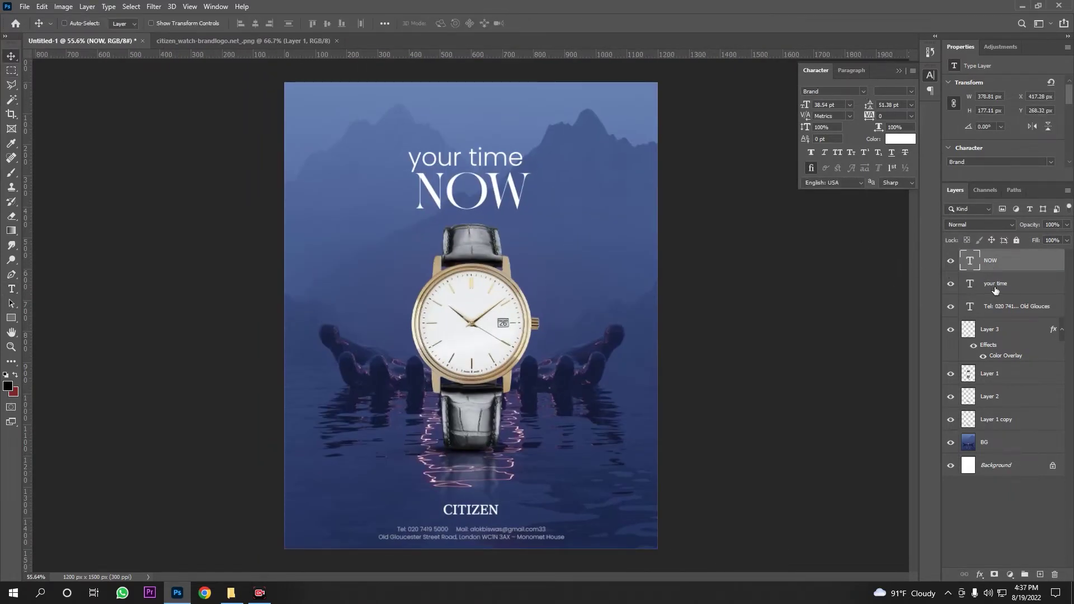
click(995, 290)
key(Delete)
drag(536, 192, 508, 135)
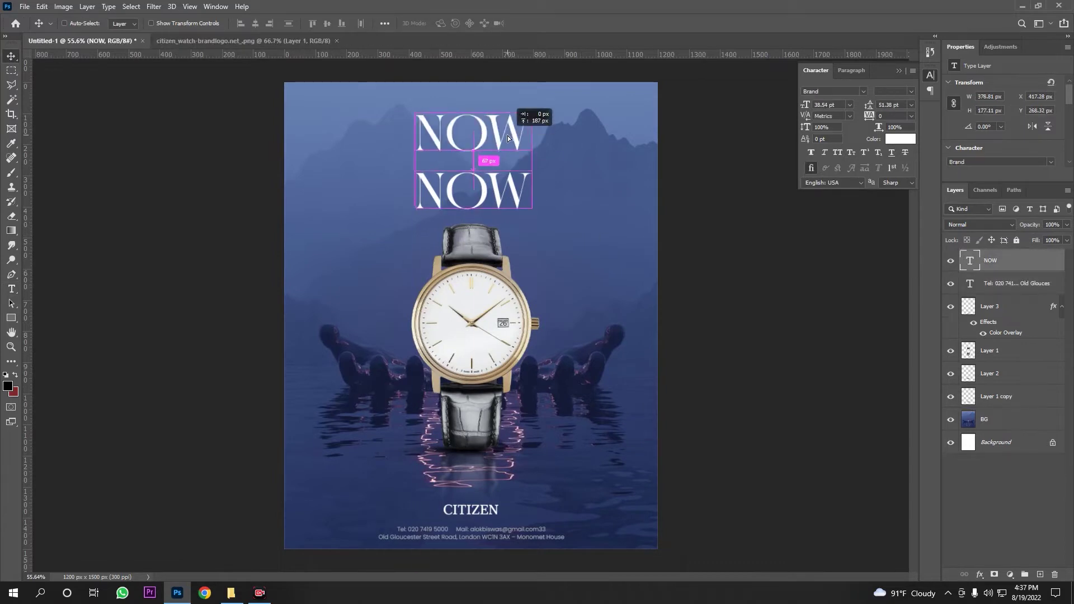
click(12, 289)
double_click(471, 133)
text(YOUR)
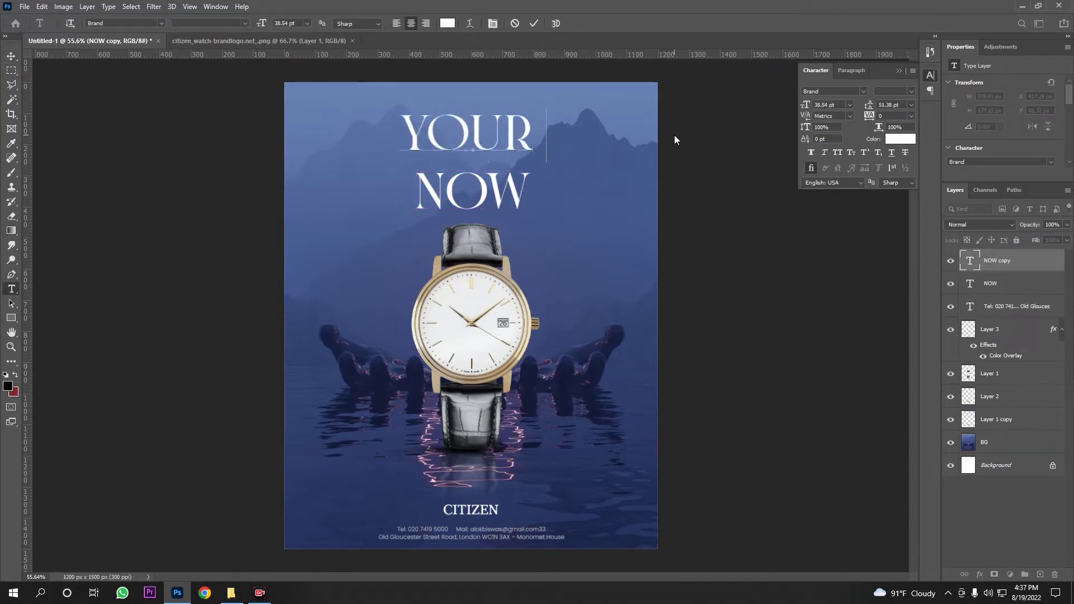
text( TIME)
click(1008, 264)
key(ctrl+t)
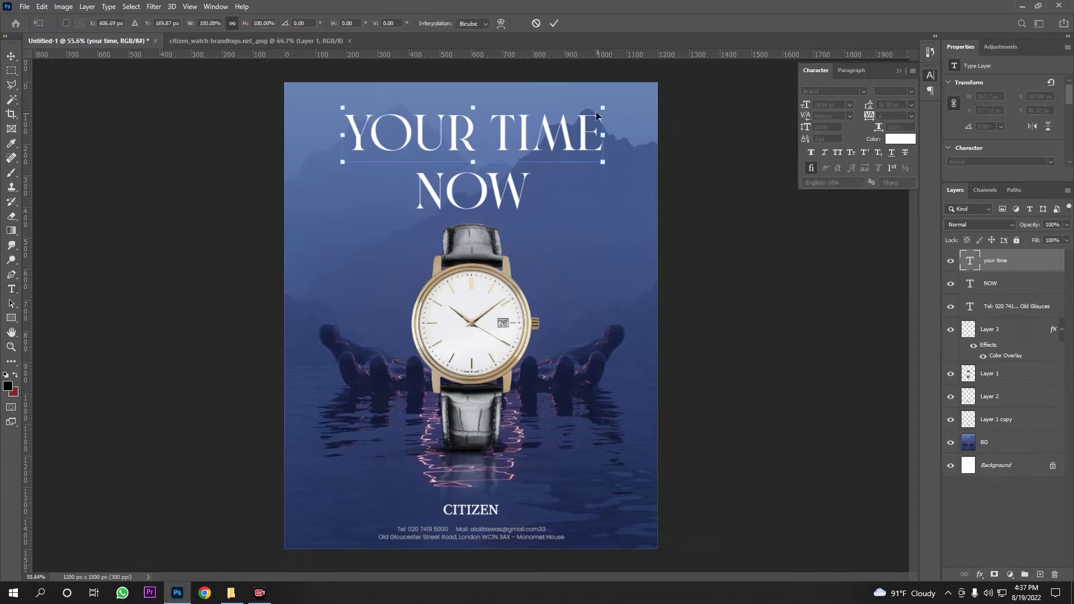
mouse_move(602, 107)
mouse_down()
mouse_move(431, 144)
mouse_move(471, 162)
mouse_up()
Confirm the YOUR TIME resize and give it 48 pt leading and 100 tracking.
key(Return)
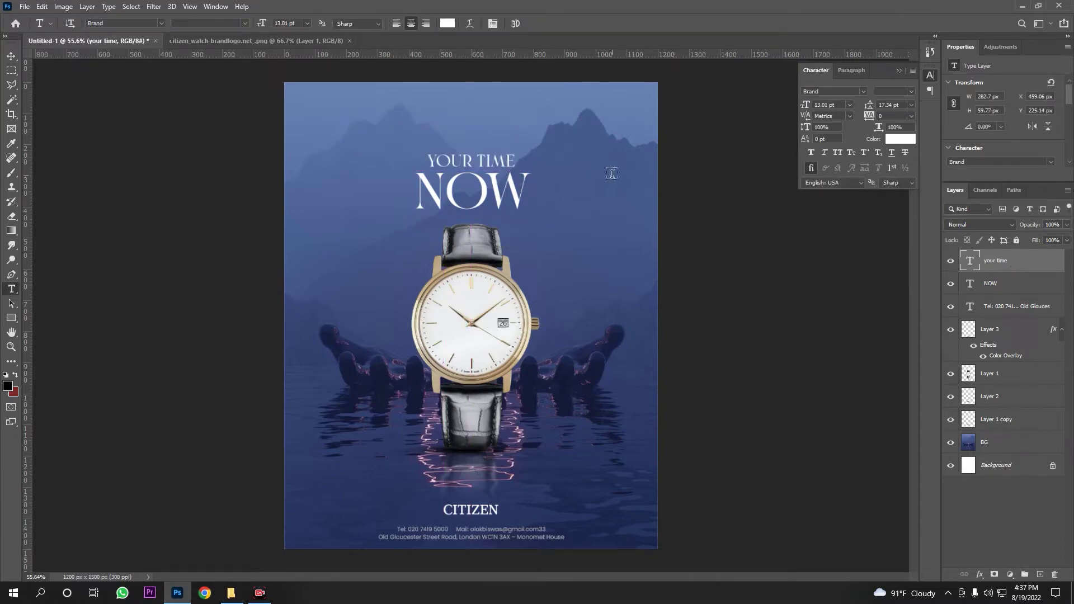
scroll(508, 245, up, 3)
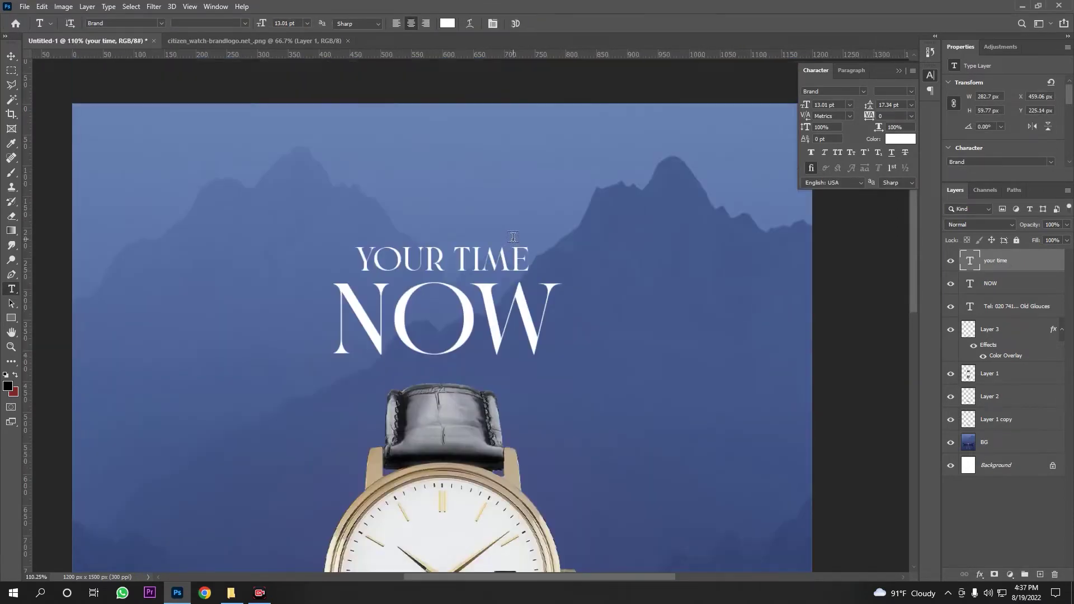
scroll(512, 246, down, 2)
scroll(511, 263, down, 2)
scroll(510, 282, up, 2)
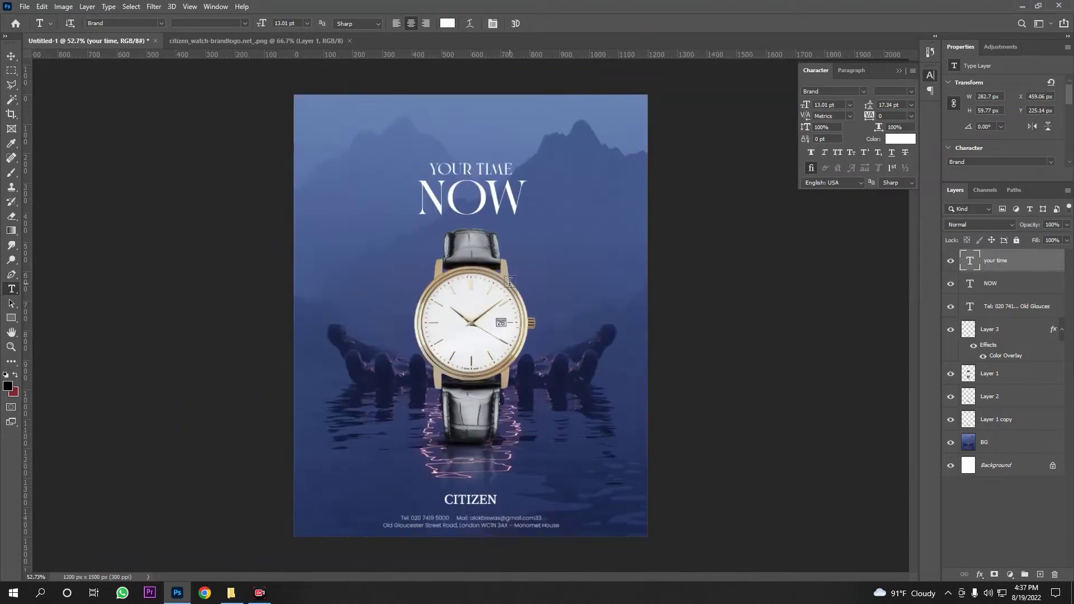
scroll(473, 146, up, 2)
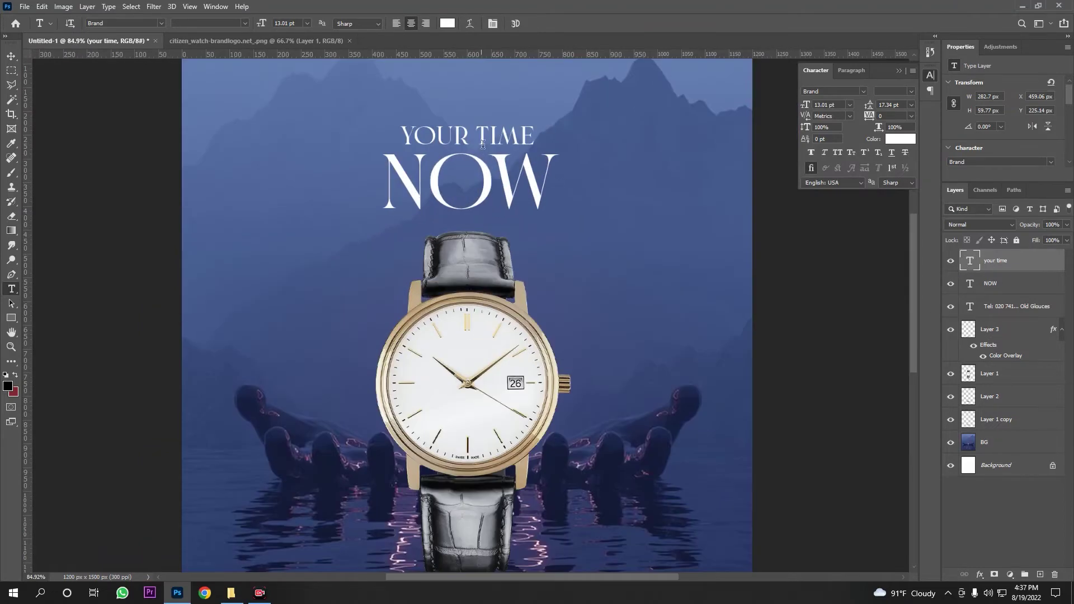
scroll(473, 146, up, 2)
key(v)
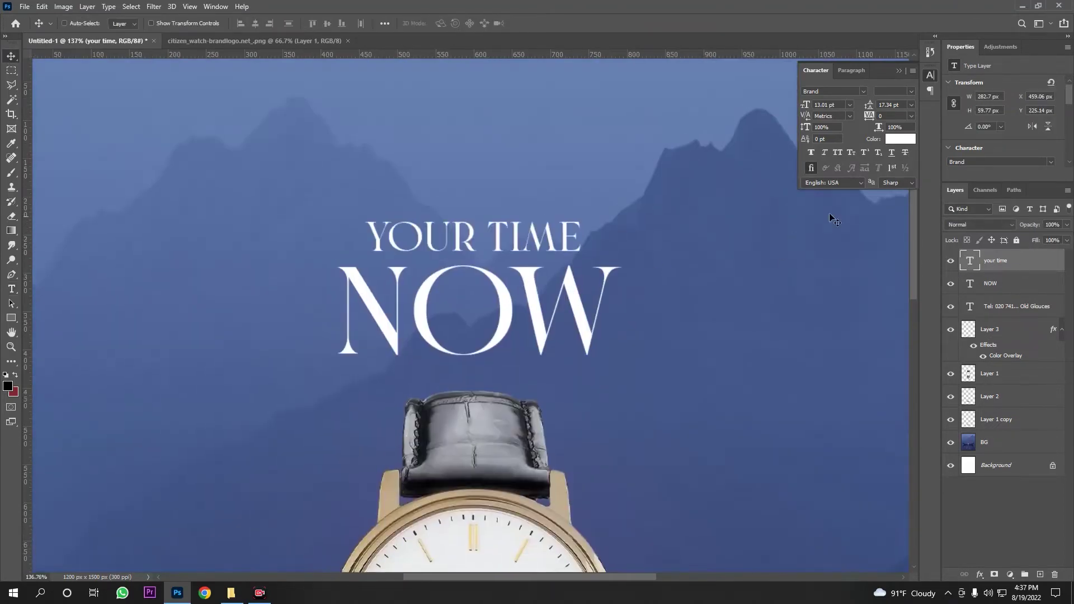
click(911, 105)
click(898, 232)
click(911, 116)
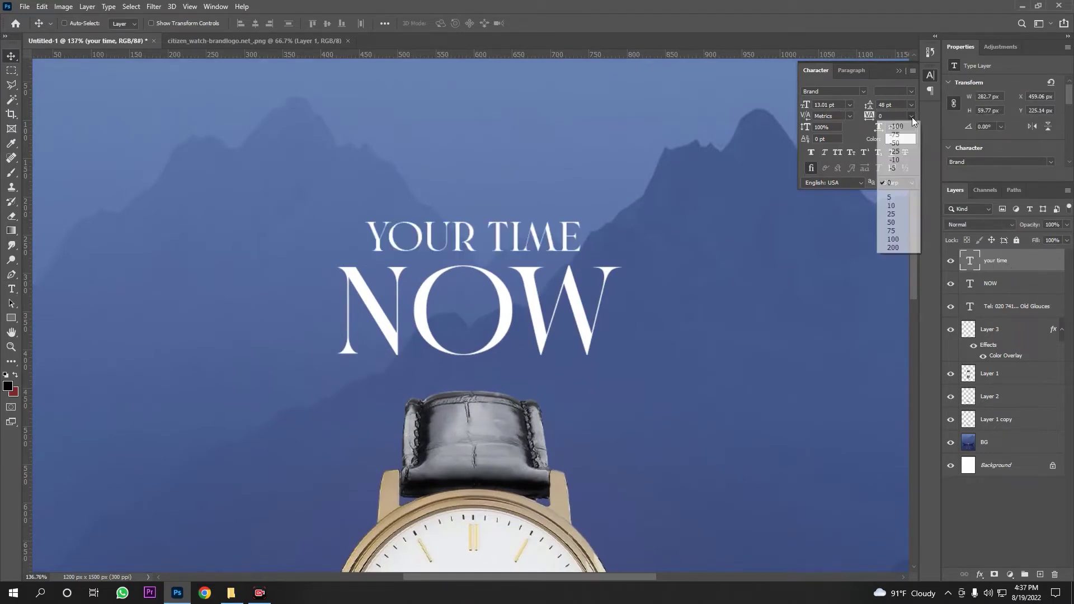
click(898, 239)
Shrink YOUR TIME to about 74% centred over NOW and place the text cursor at its end.
key(ctrl+t)
drag(602, 220, 511, 242)
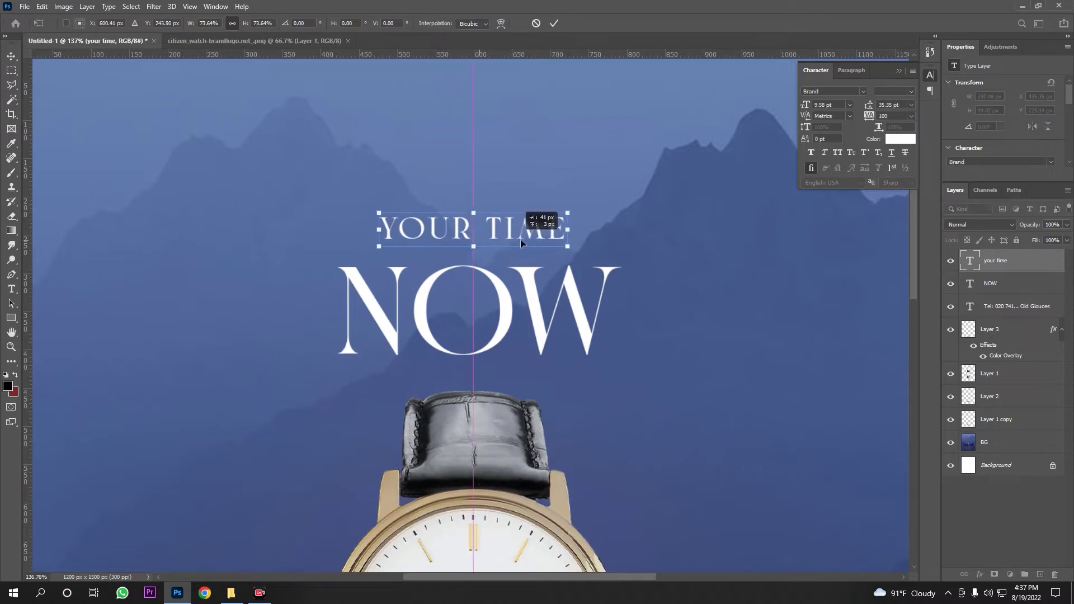
key(Return)
scroll(559, 281, down, 3)
scroll(576, 268, down, 2)
scroll(523, 95, up, 3)
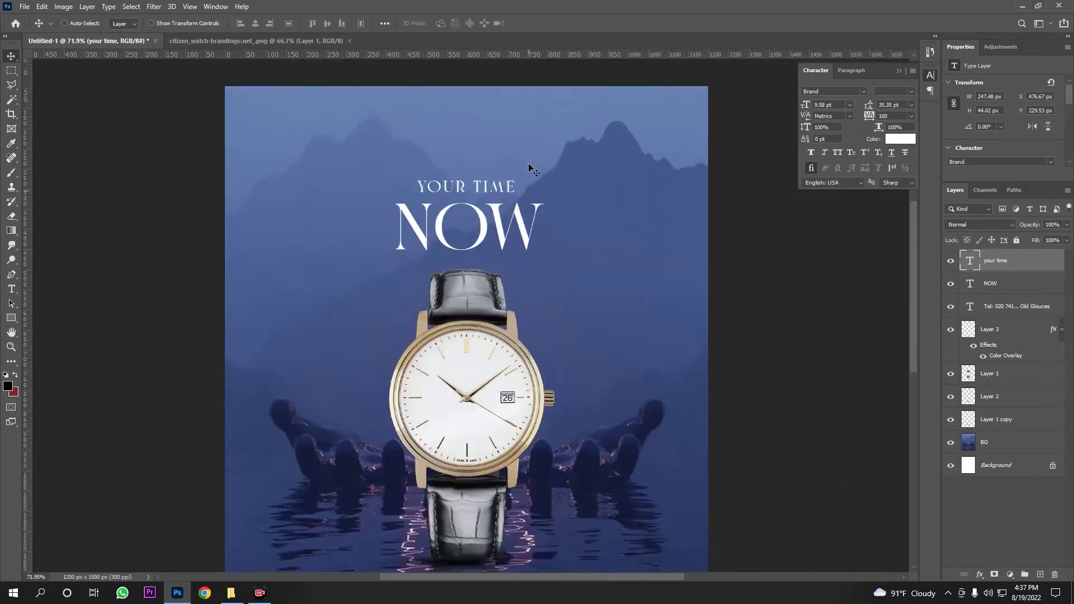
scroll(523, 96, up, 3)
key(t)
click(504, 257)
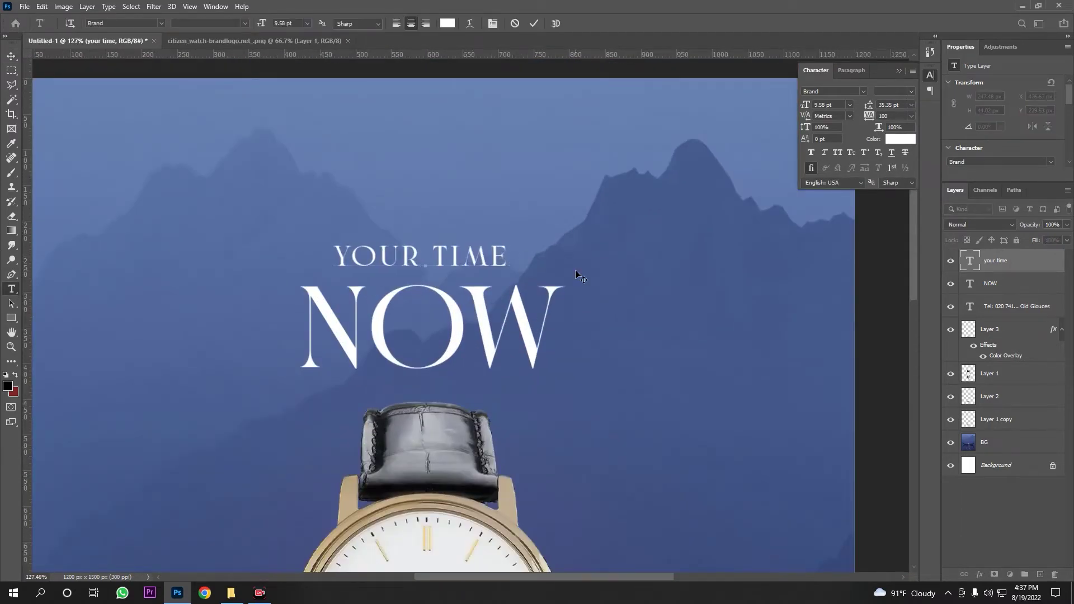
Extend the small headline to read 'YOUR TIME START' and commit it.
text( START)
key(ctrl+Return)
key(ctrl+0)
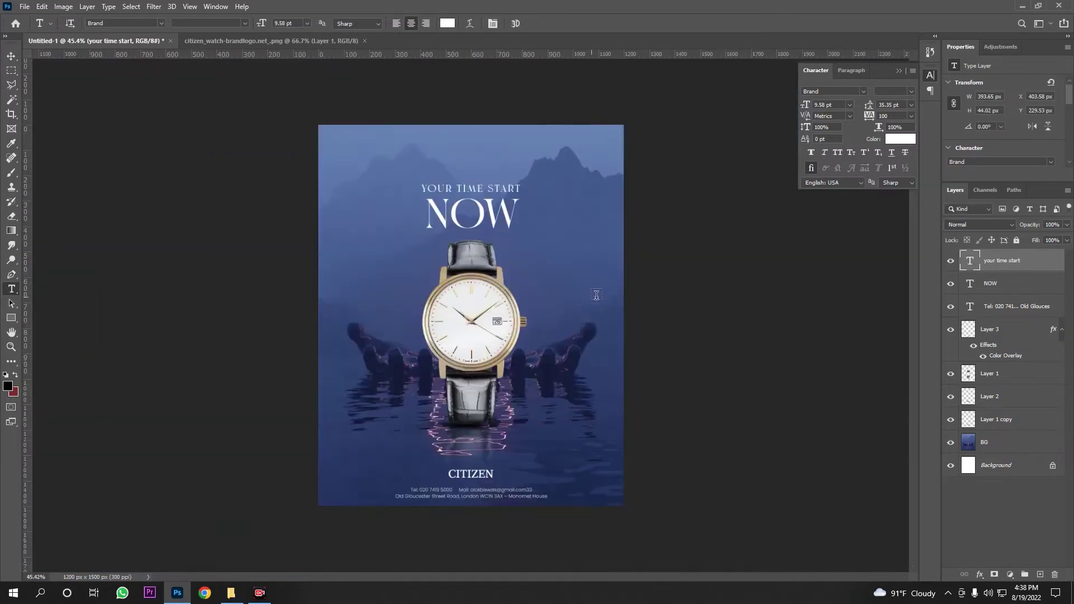
scroll(736, 216, up, 2)
text(9)
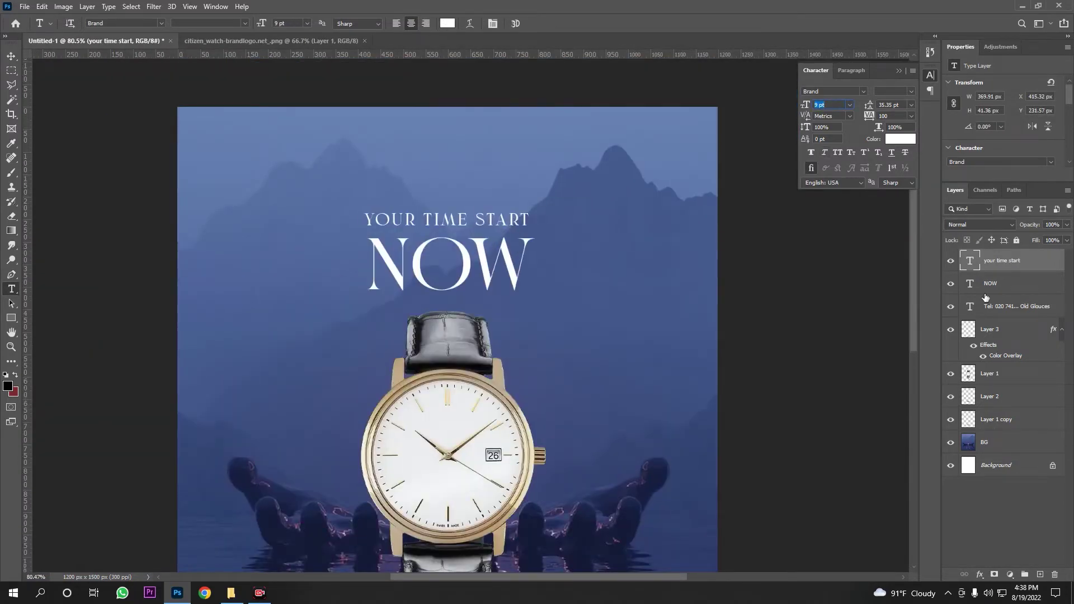
Move YOUR TIME START up, centre it on NOW, and nudge NOW 10 px left.
click(990, 285)
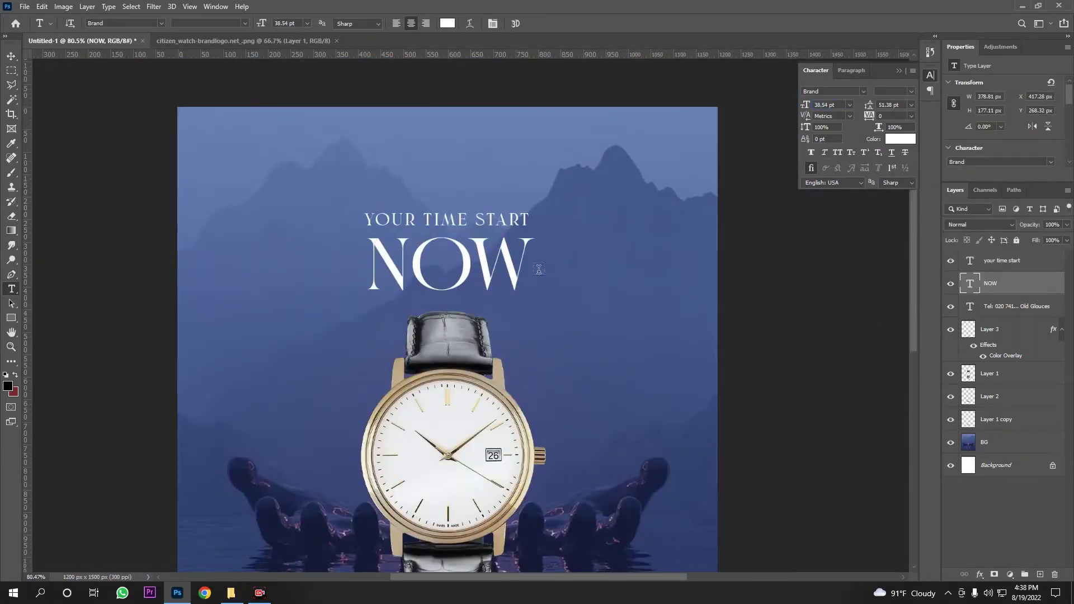
click(11, 56)
drag(507, 271, 508, 255)
drag(520, 218, 526, 207)
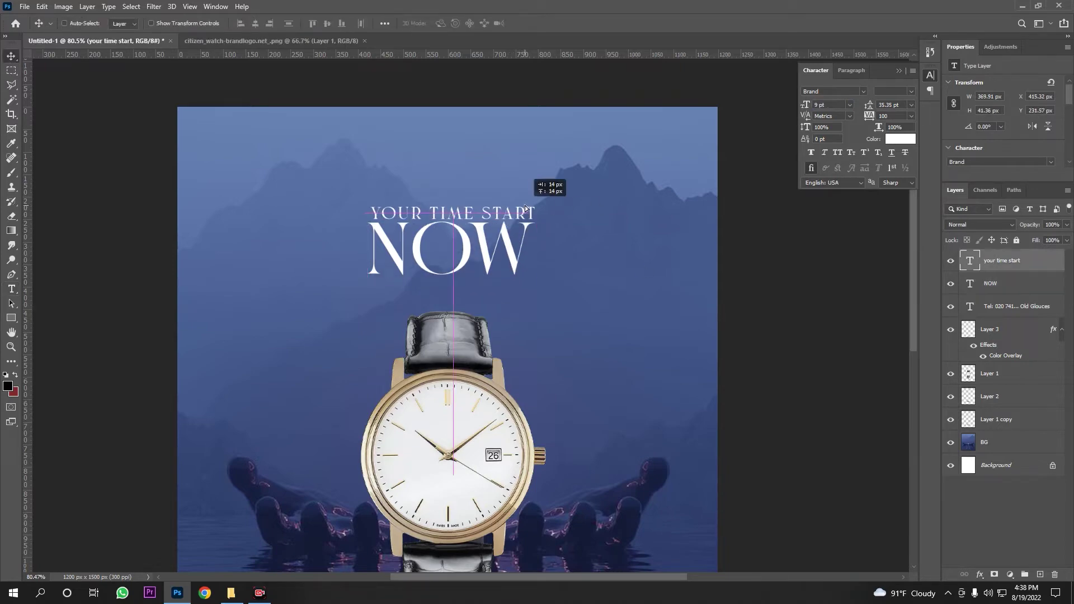
scroll(421, 212, up, 2)
ctrl+click(526, 297)
scroll(526, 297, down, 5)
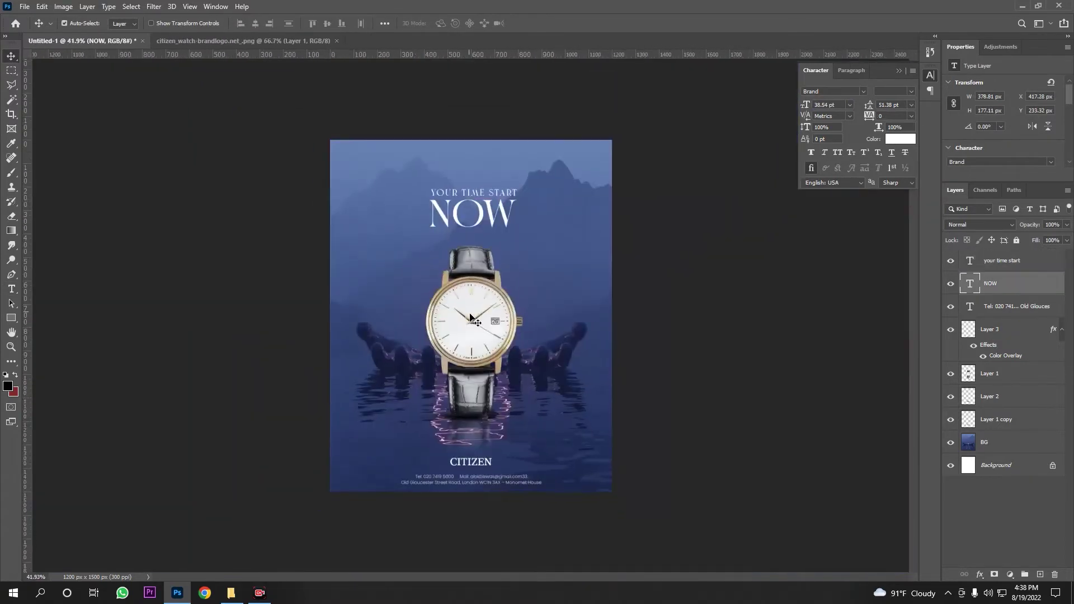
key(shift+Left)
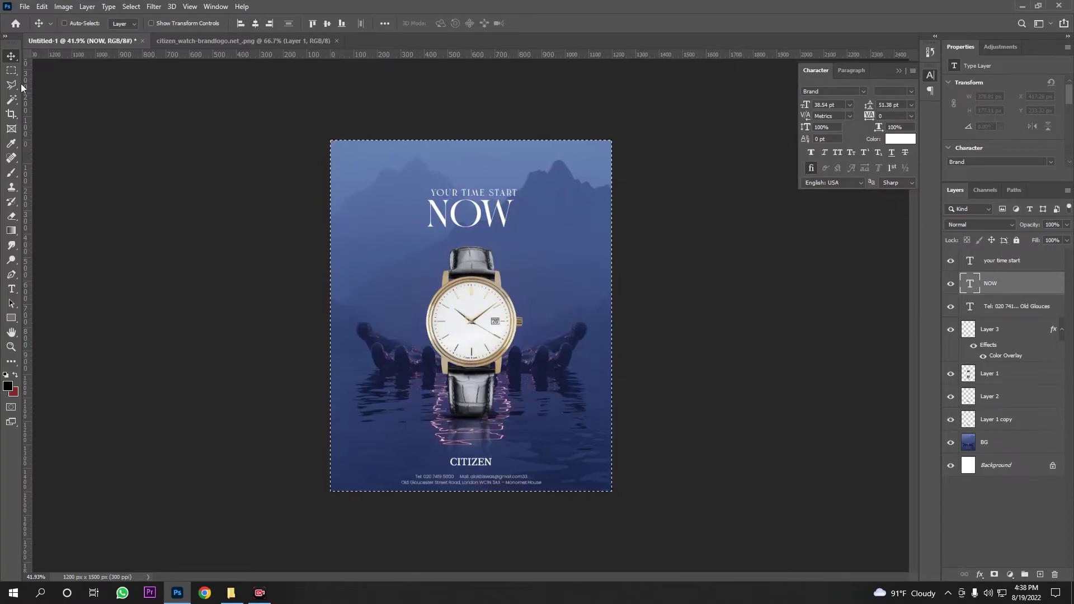
Widen YOUR TIME START to match NOW and place it centred just above.
key(m)
click(1002, 260)
scroll(436, 207, up, 4)
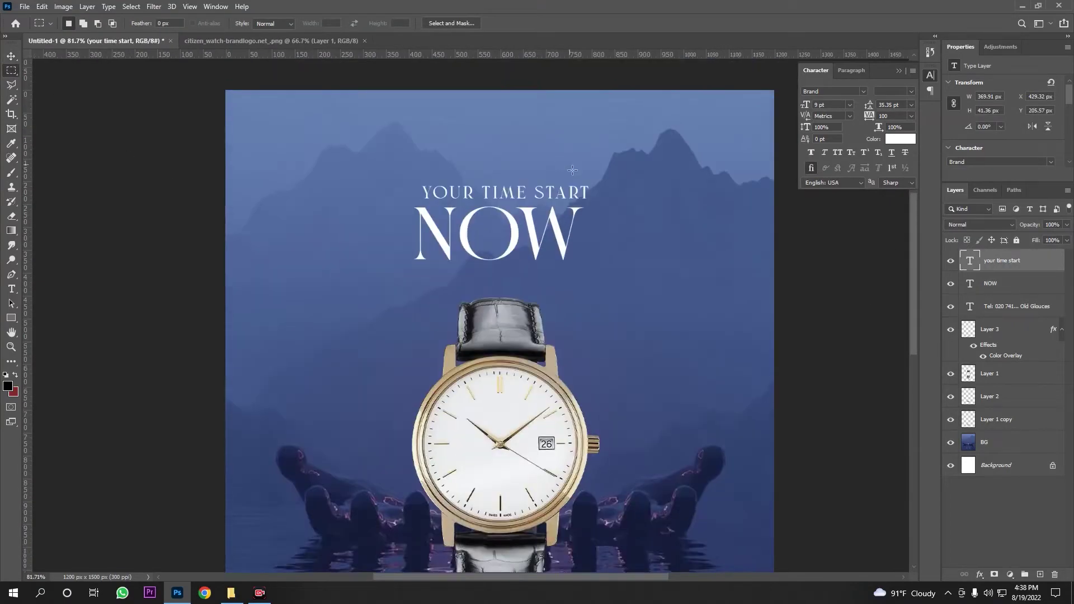
key(v)
scroll(316, 270, up, 6)
scroll(316, 270, up, 1)
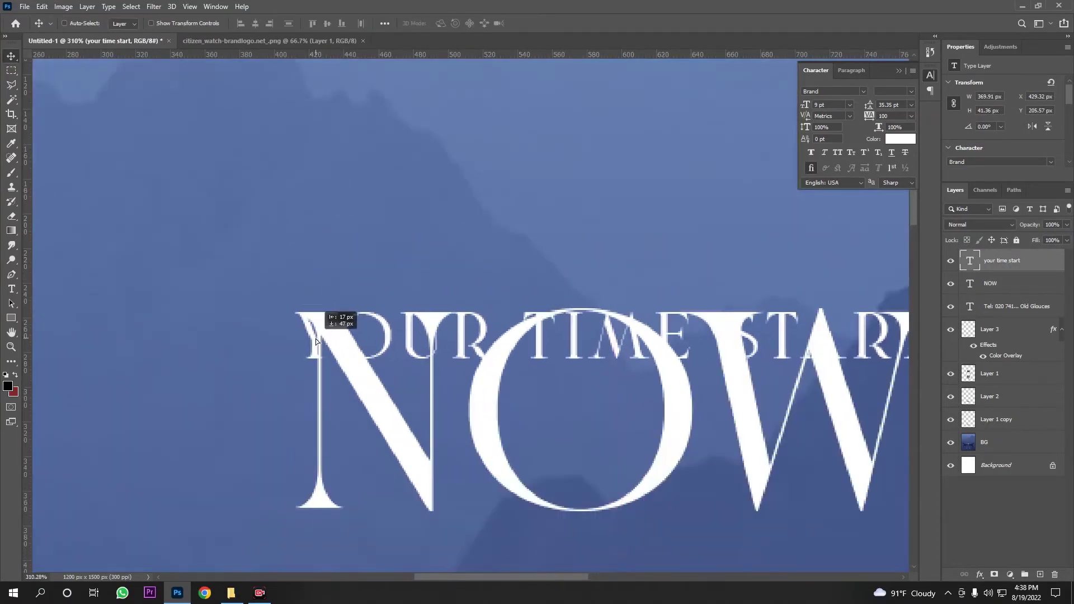
drag(316, 270, 347, 312)
scroll(703, 311, down, 3)
scroll(704, 311, up, 5)
key(ctrl+t)
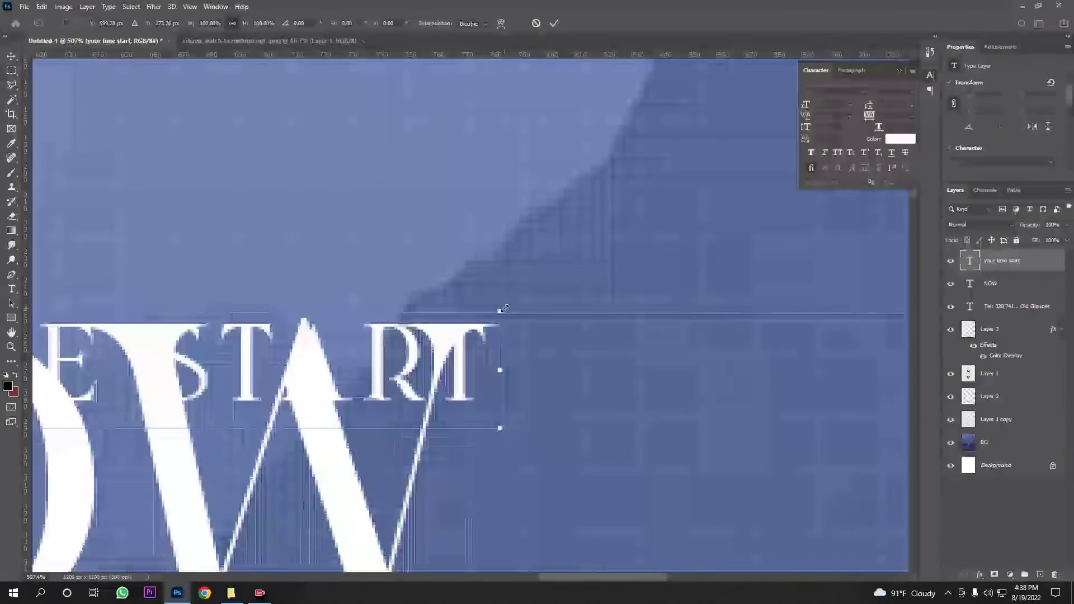
drag(497, 312, 509, 283)
scroll(445, 365, down, 6)
drag(455, 369, 457, 329)
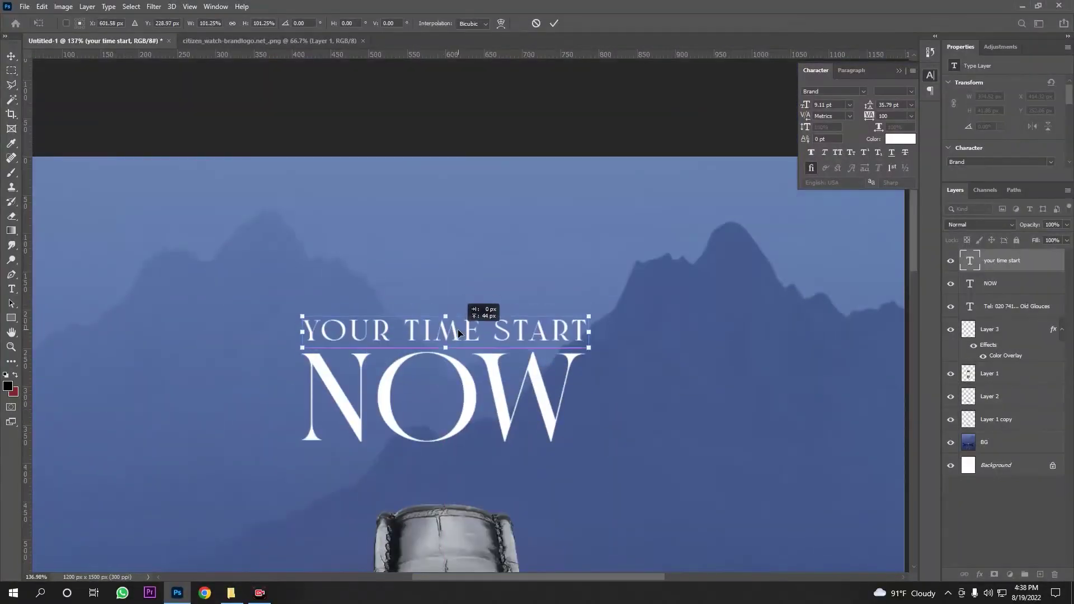
key(Return)
scroll(526, 374, down, 5)
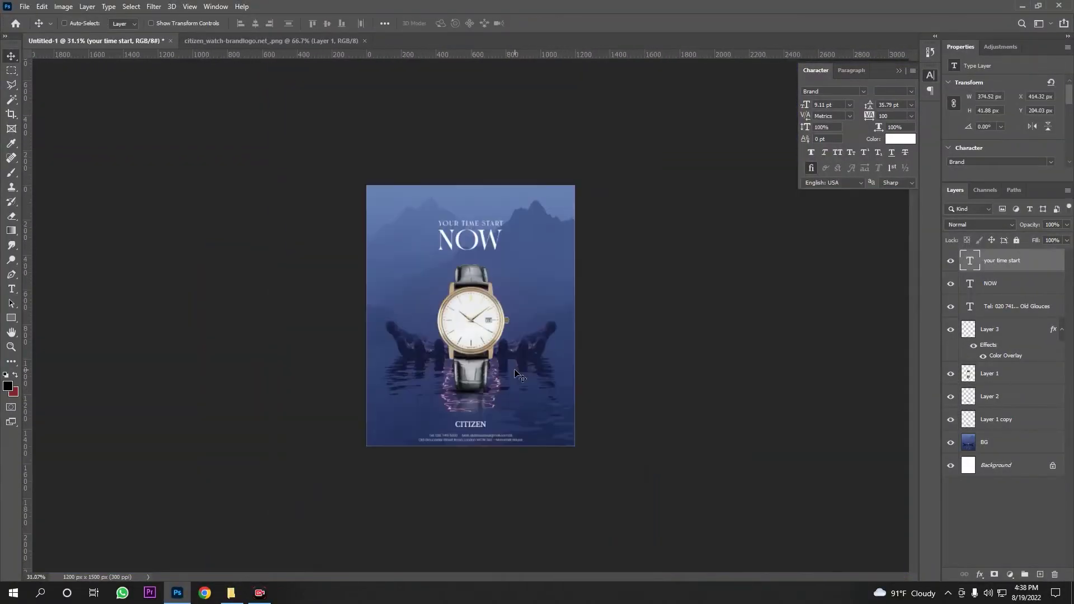
Colour the YOUR TIME START text a pale cream sampled from the watch's gold case.
scroll(515, 374, up, 2)
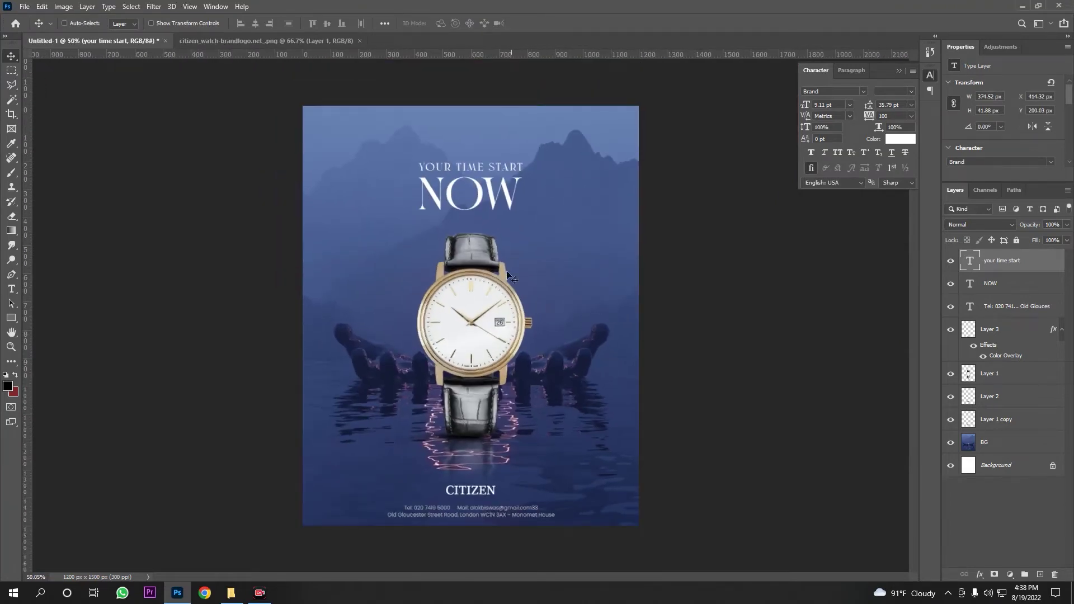
scroll(509, 274, down, 3)
scroll(517, 285, up, 3)
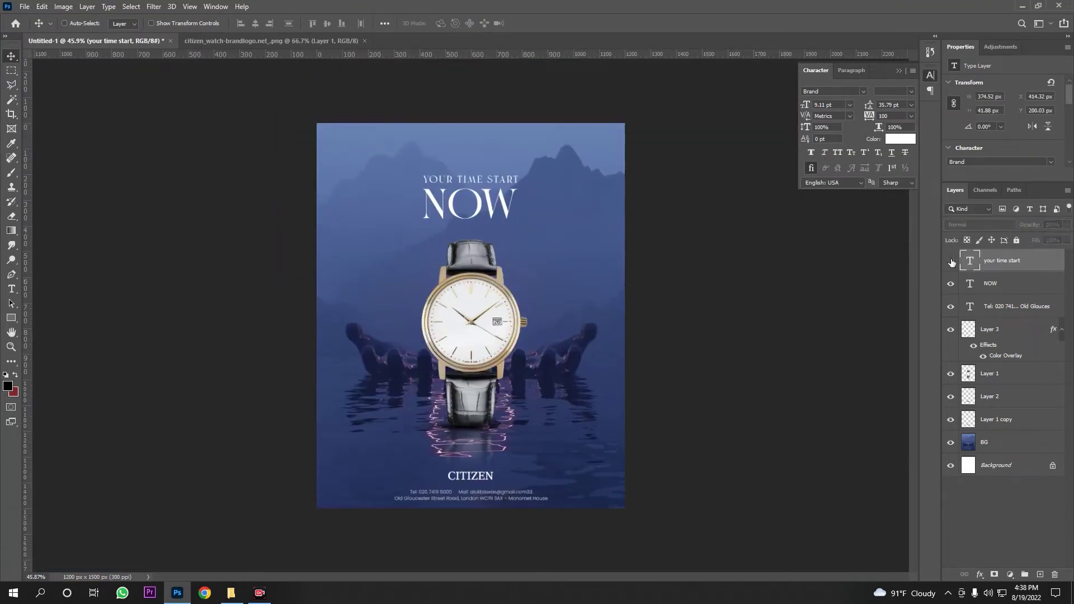
scroll(1004, 263, down, 1)
scroll(1006, 271, up, 3)
click(904, 142)
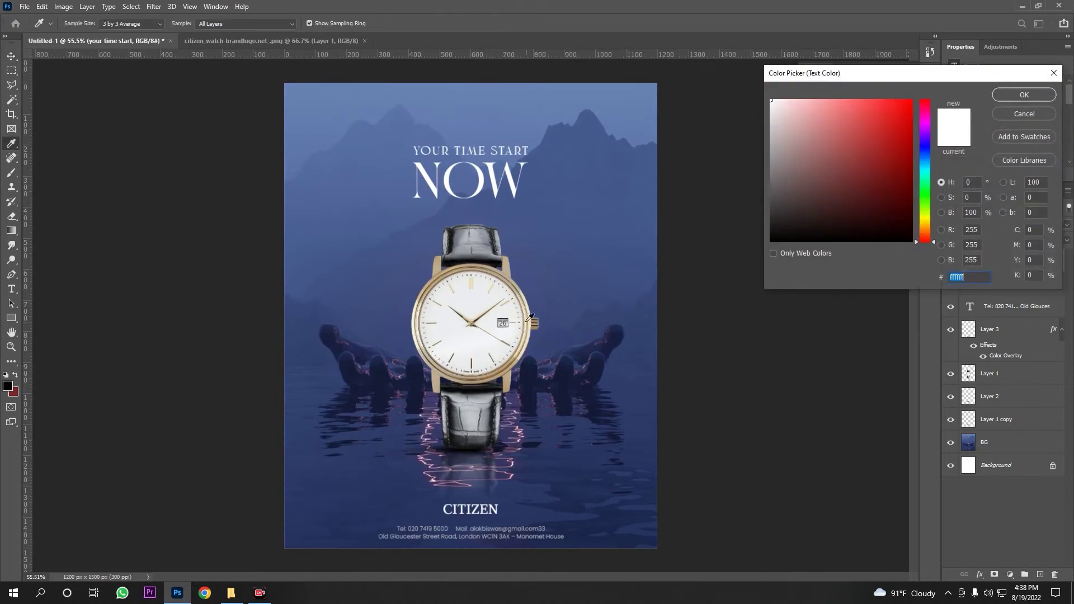
click(526, 305)
click(788, 99)
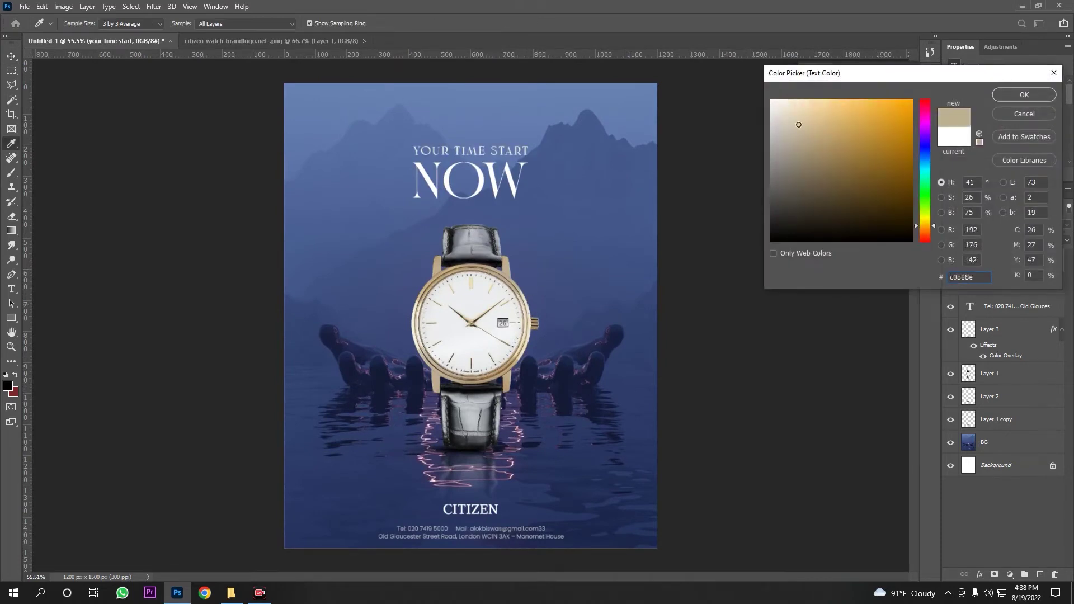
key(Return)
Deselect the headline layer to view the whole poster.
scroll(610, 377, down, 3)
scroll(630, 381, up, 2)
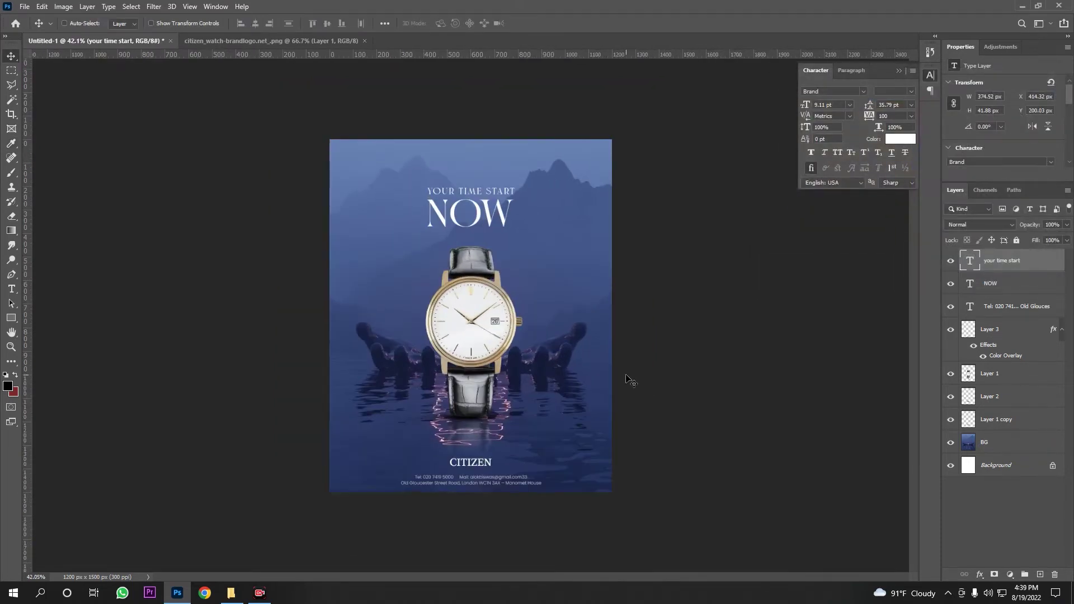
click(744, 457)
scroll(498, 317, up, 1)
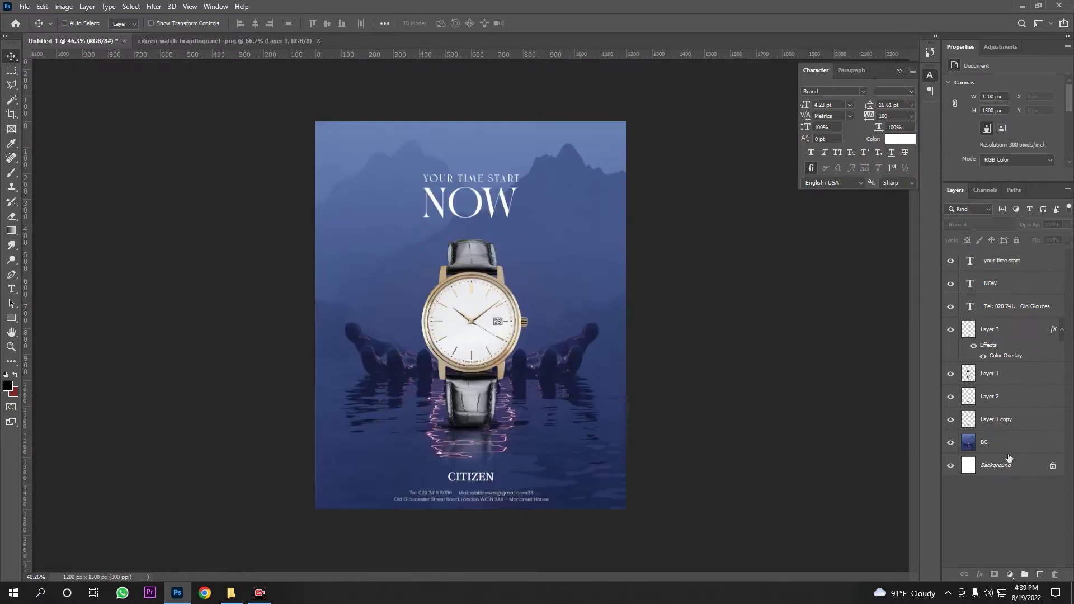
scroll(498, 316, up, 2)
scroll(415, 398, up, 3)
scroll(392, 447, up, 3)
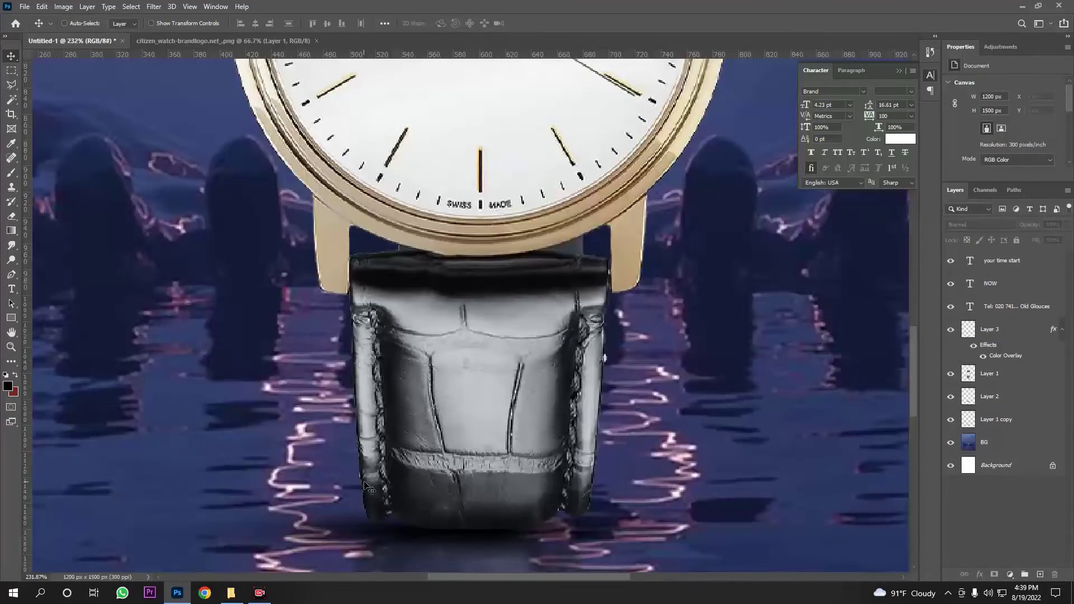
scroll(364, 508, up, 4)
click(12, 85)
click(990, 373)
scroll(337, 542, up, 1)
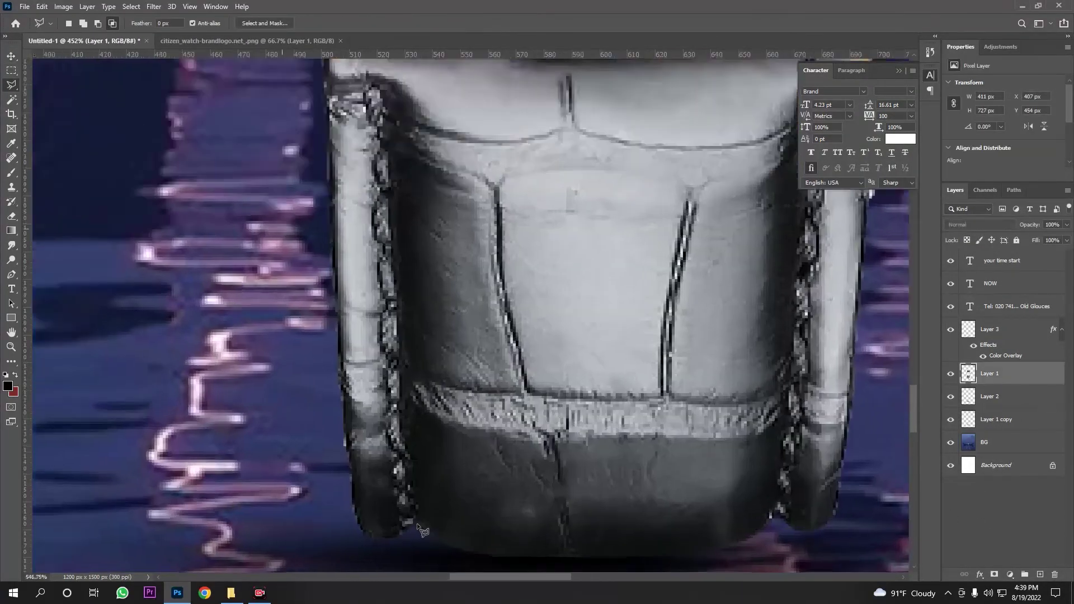
scroll(337, 542, up, 2)
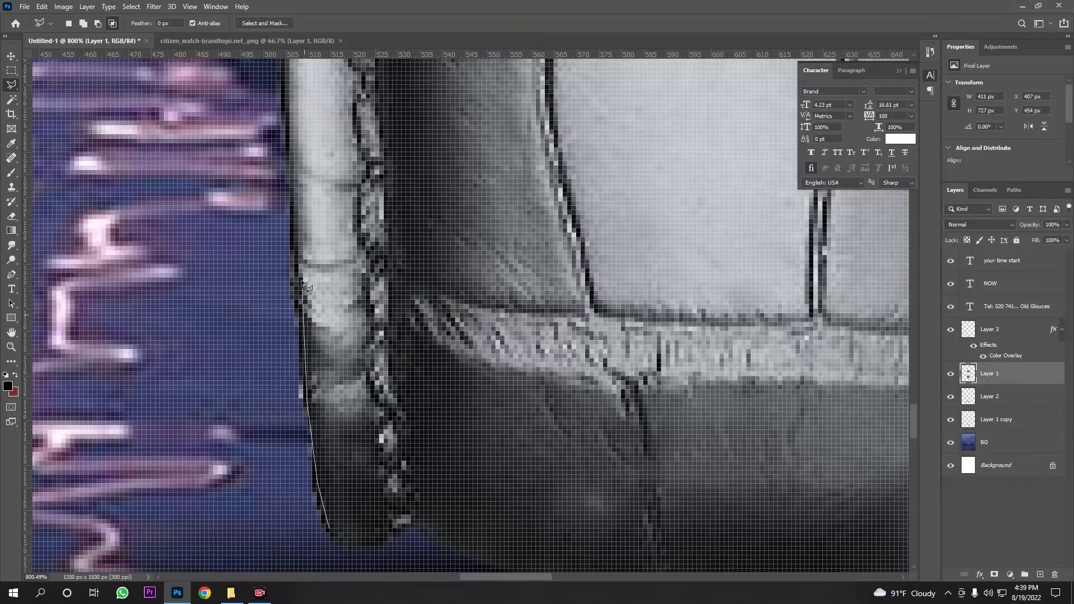
click(240, 344)
click(331, 531)
scroll(546, 467, down, 3)
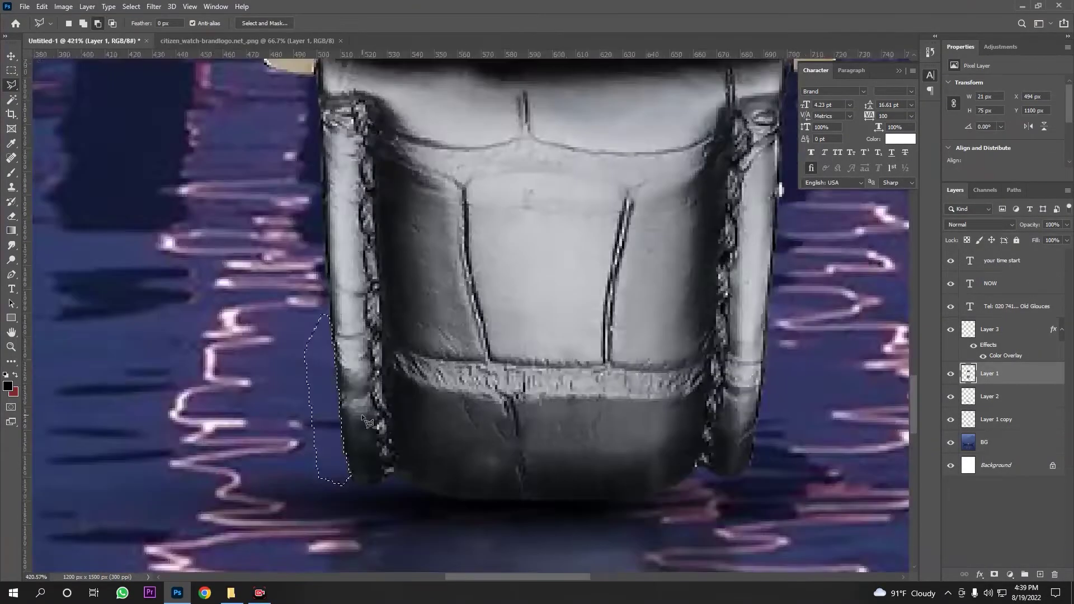
click(546, 460)
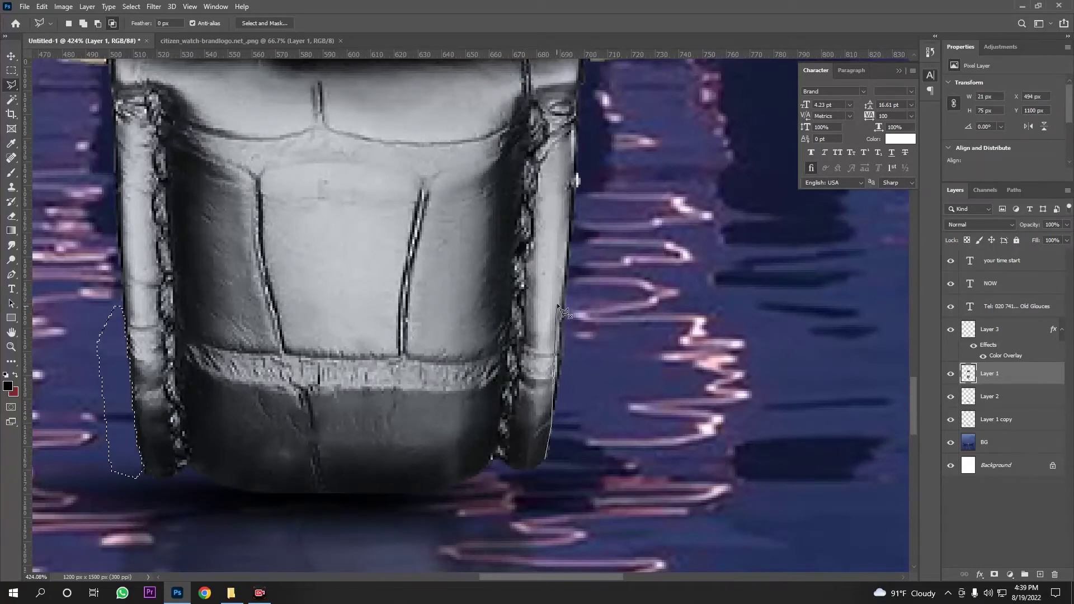
click(572, 526)
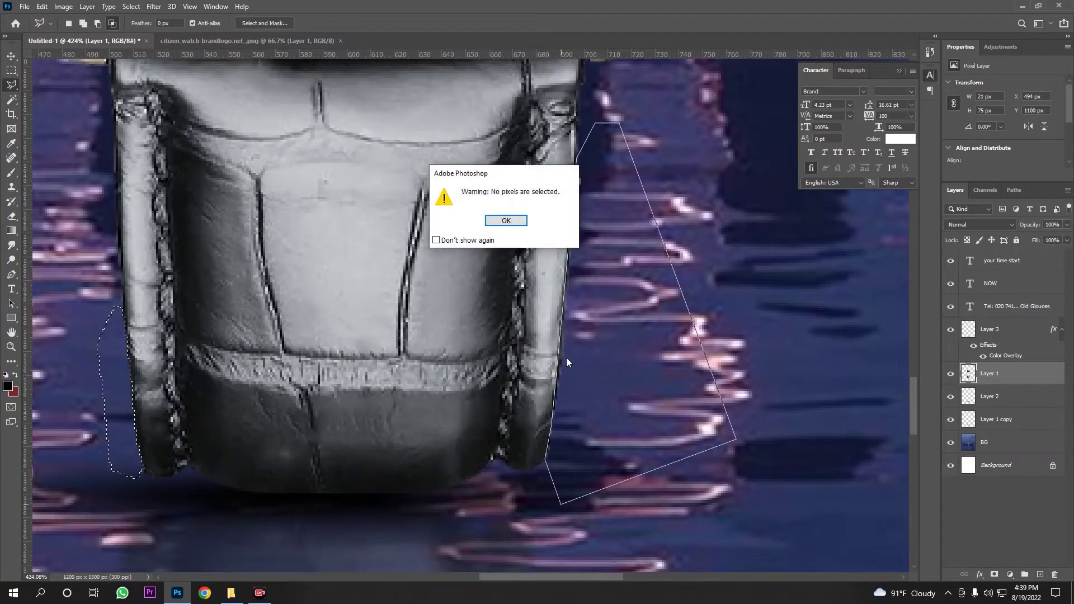
click(507, 220)
key(Delete)
key(ctrl+z)
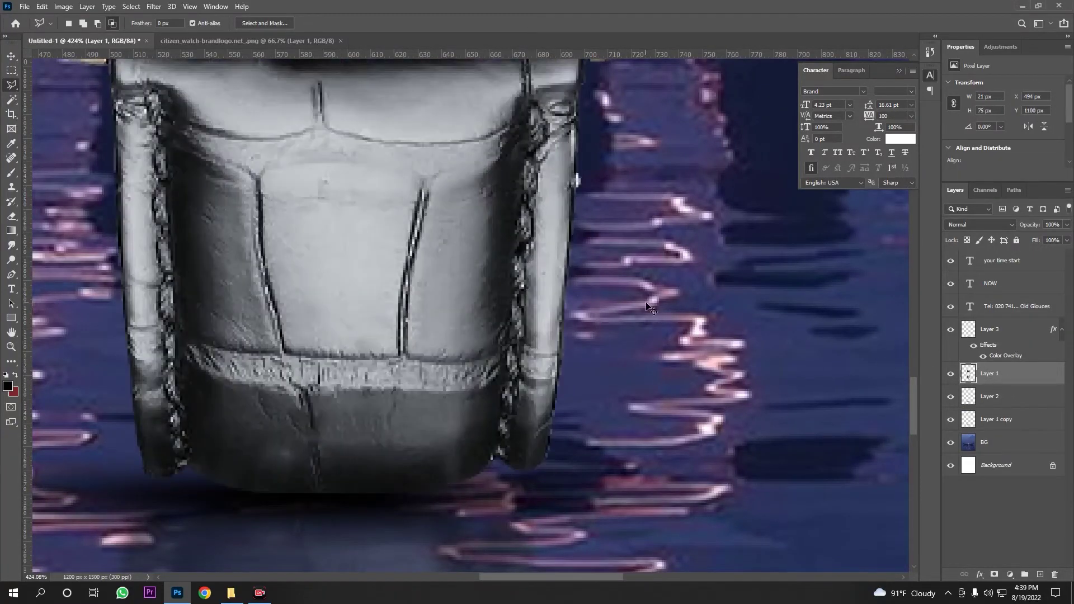
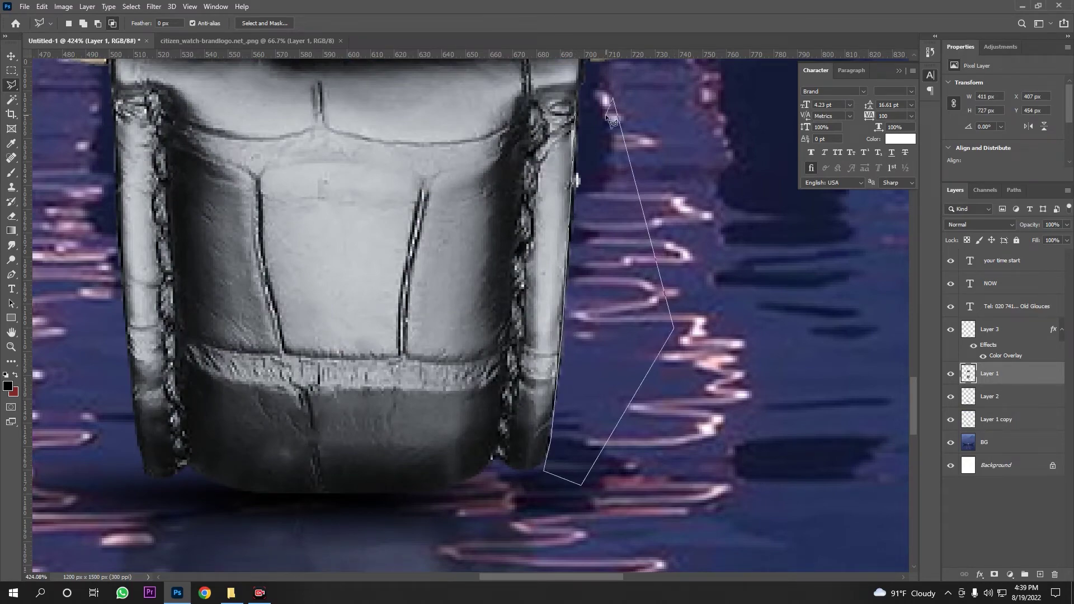
Close the lasso selection around the strap edge and fit the whole poster in view.
click(612, 119)
key(m)
key(ctrl+0)
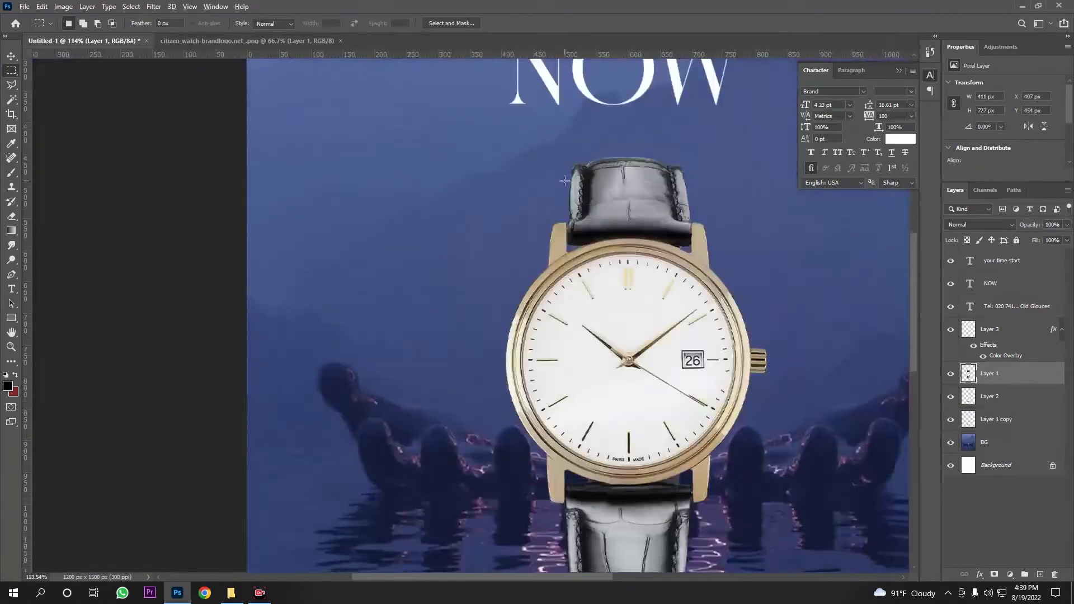
scroll(565, 180, up, 3)
scroll(300, 144, up, 2)
click(12, 86)
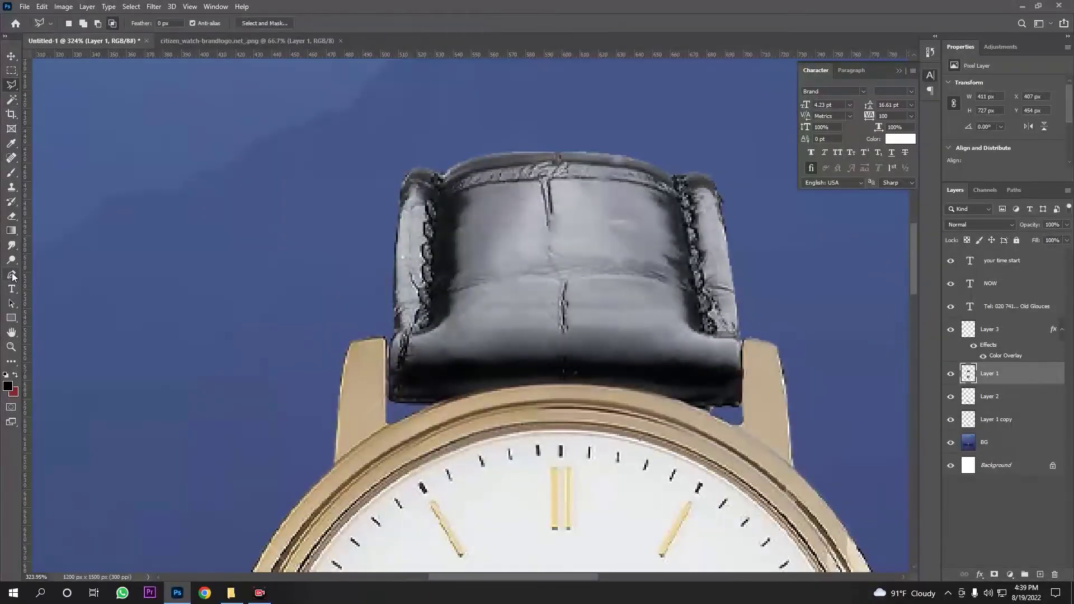
scroll(276, 350, down, 4)
scroll(468, 391, down, 5)
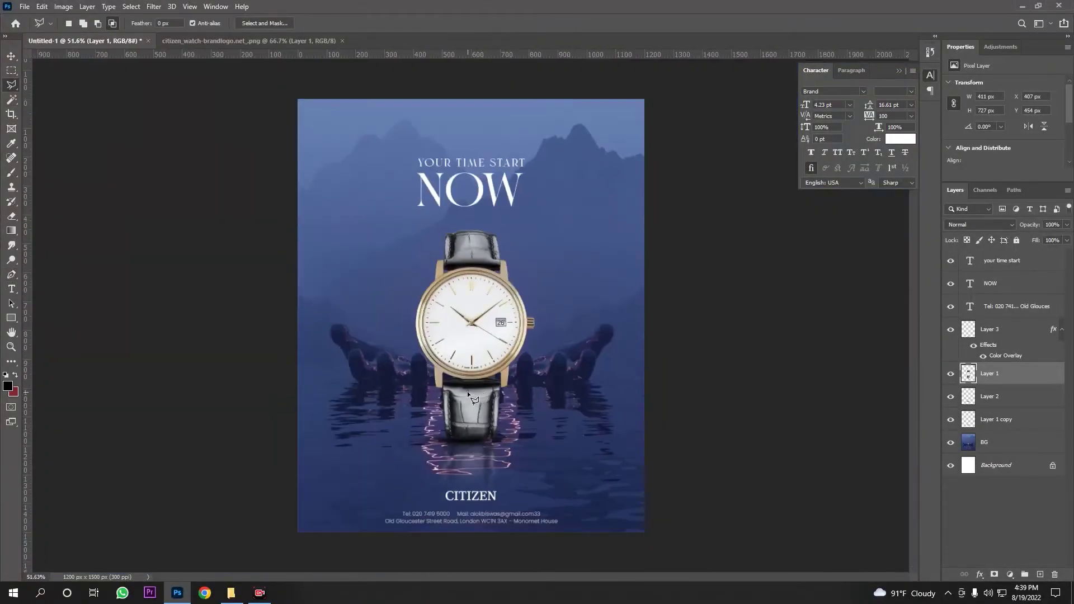
scroll(448, 397, down, 3)
scroll(508, 431, up, 2)
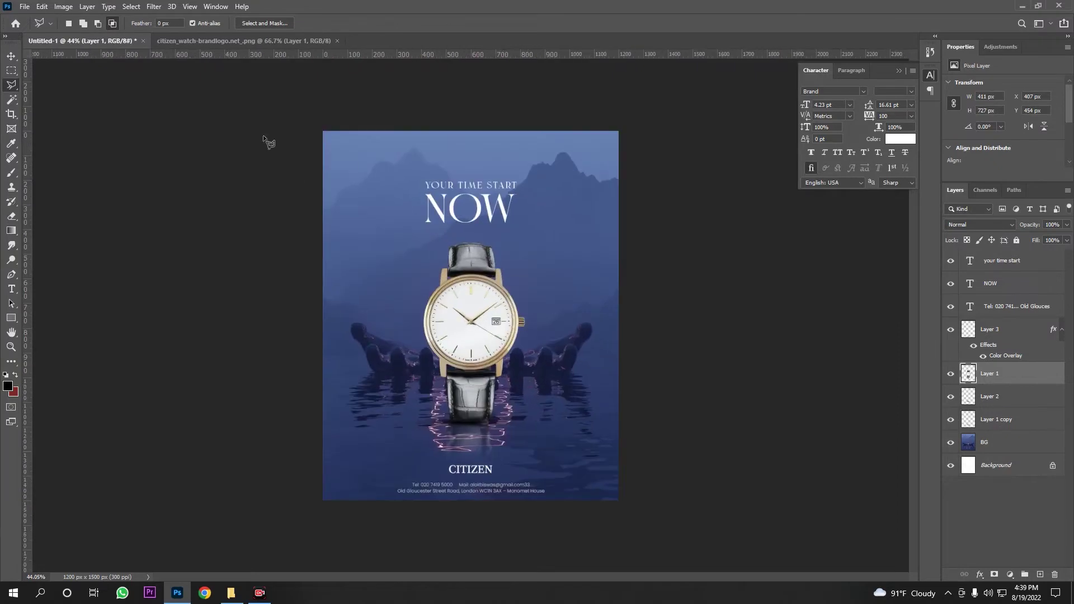
Select the watch with Layer 2 and Layer 1 copy and move them slightly.
key(v)
ctrl+click(996, 396)
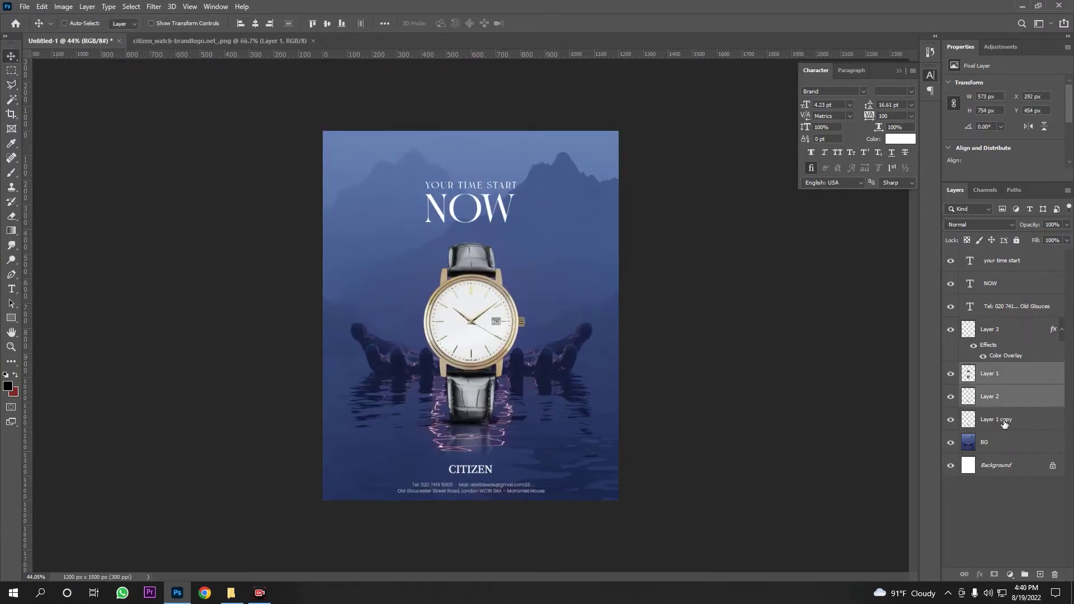
ctrl+click(996, 419)
drag(736, 398, 749, 387)
scroll(536, 382, down, 1)
scroll(536, 382, up, 3)
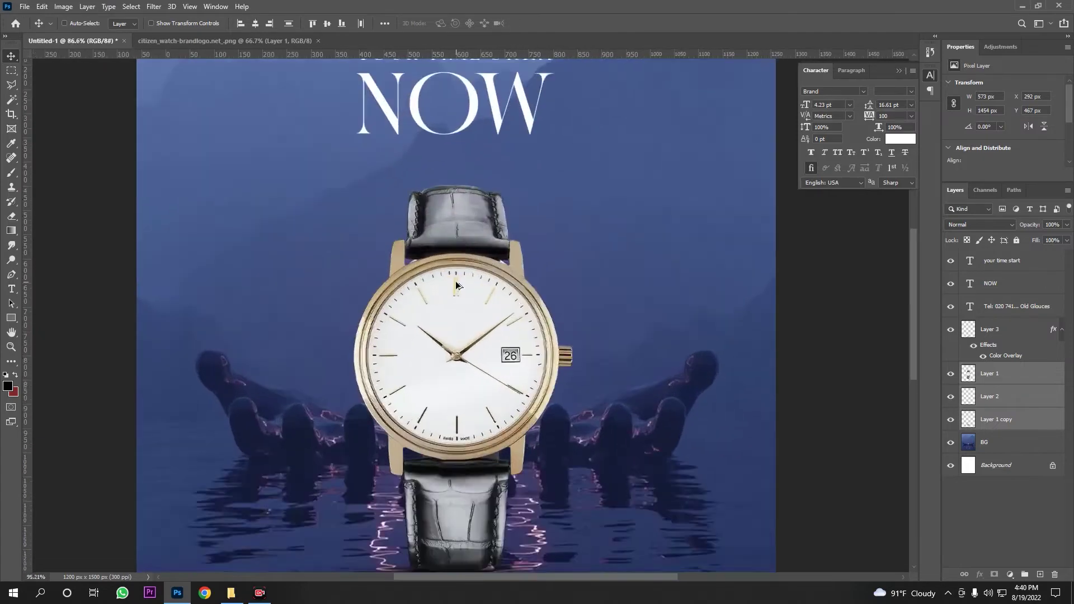
scroll(455, 281, up, 1)
click(995, 443)
Hide Layer 1 and spot-heal the light arc out of the BG layer in two strokes.
key(j)
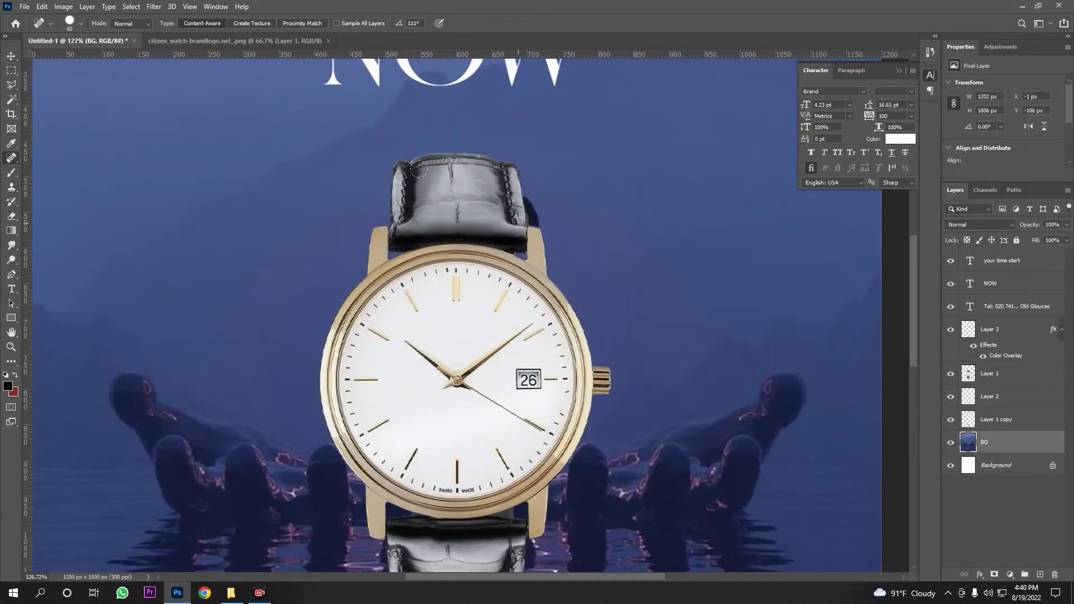
click(951, 378)
mouse_move(523, 197)
mouse_down()
mouse_move(565, 313)
mouse_move(532, 414)
mouse_up()
mouse_move(382, 255)
mouse_down()
mouse_move(468, 411)
mouse_move(531, 417)
mouse_up()
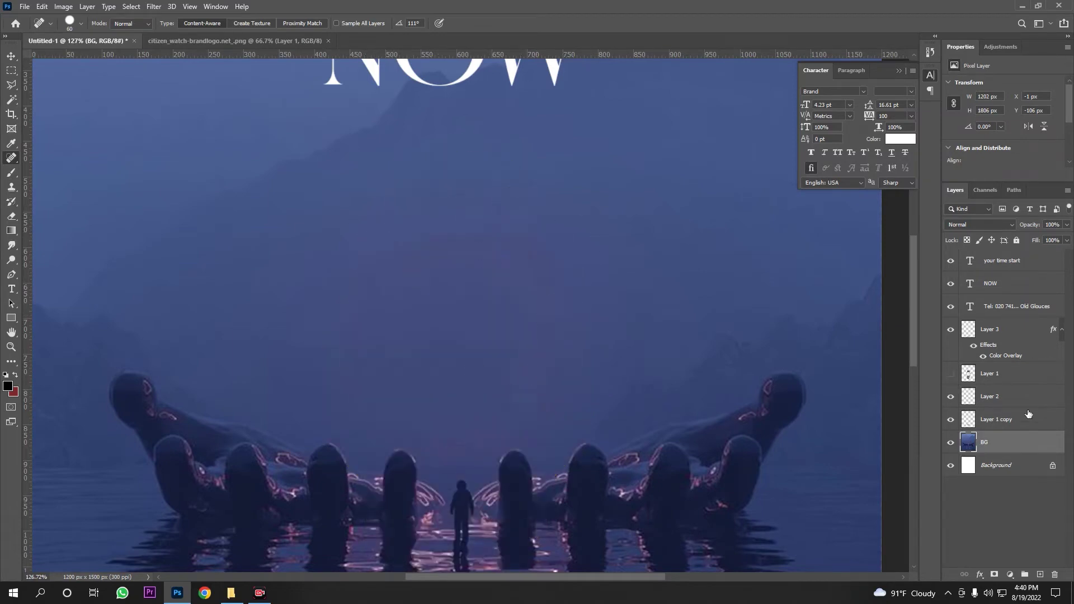
Show Layer 1 again and reselect it with the Move tool.
click(951, 373)
scroll(488, 315, down, 5)
scroll(488, 315, down, 1)
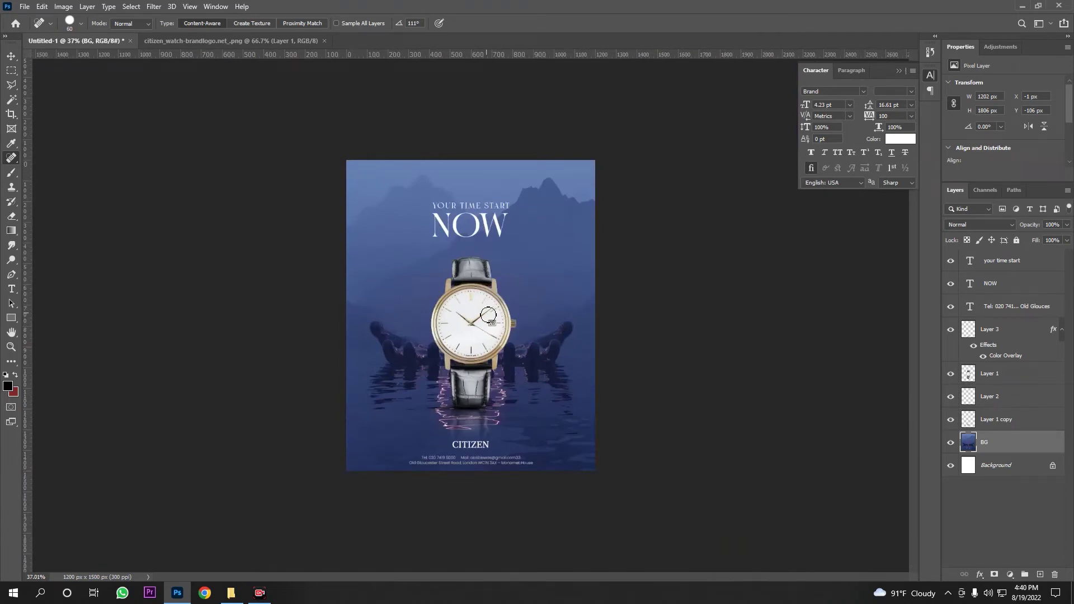
scroll(505, 335, up, 2)
click(11, 56)
scroll(470, 317, down, 1)
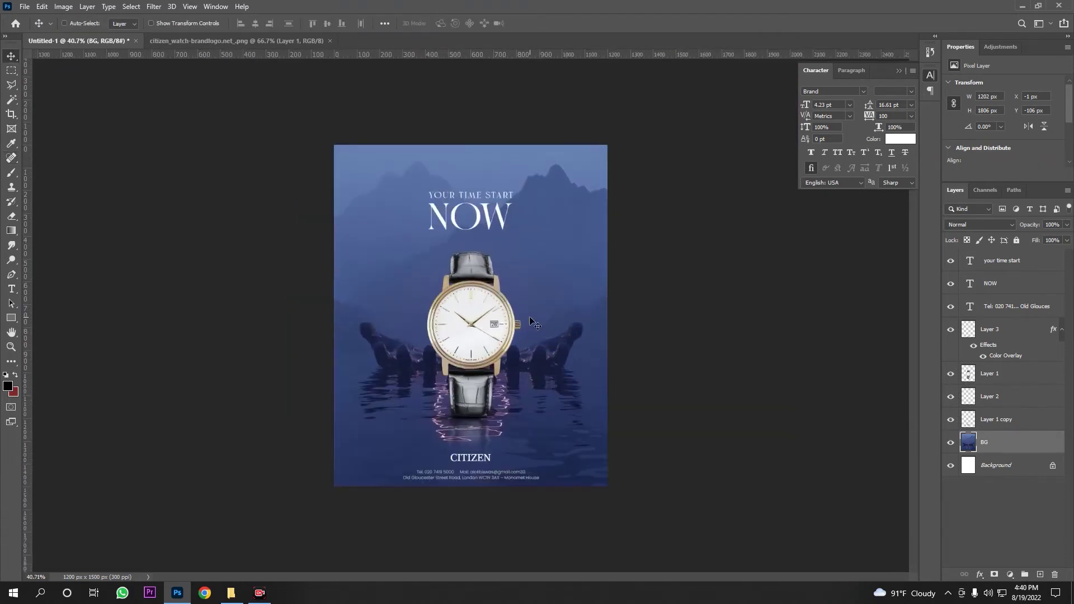
scroll(532, 323, up, 2)
click(969, 376)
scroll(576, 317, up, 1)
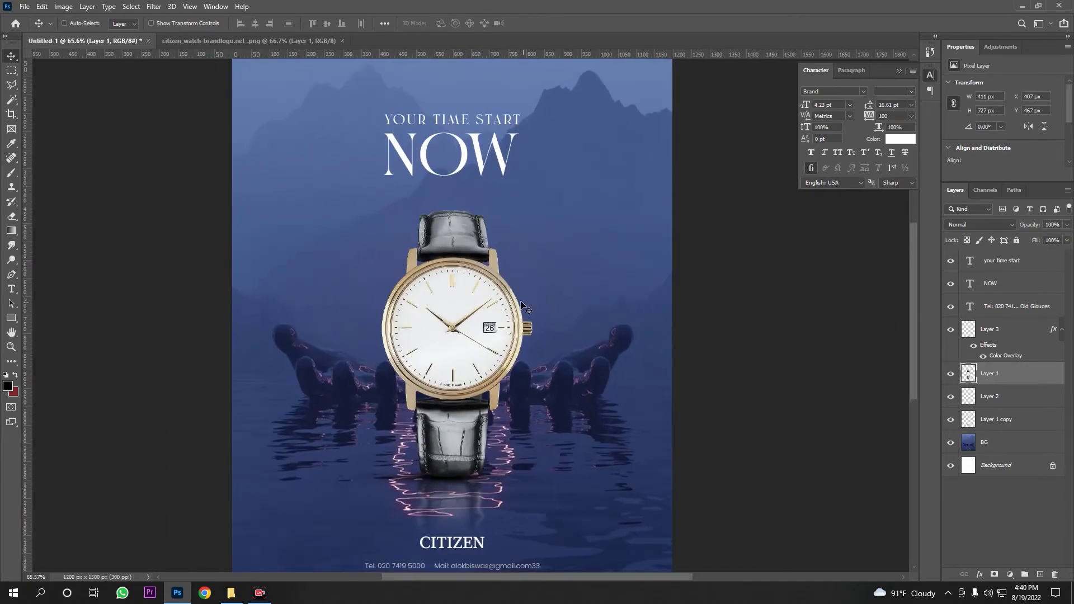
Brush-mask the strap in Camera Raw Filter and lower its Exposure to -0.30.
click(154, 7)
click(700, 242)
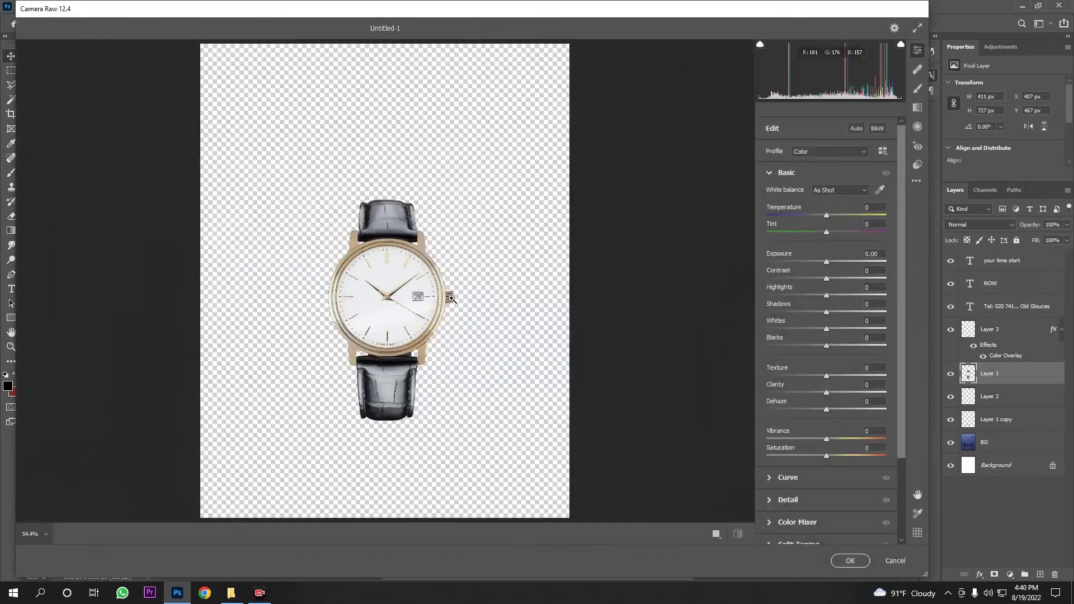
click(918, 89)
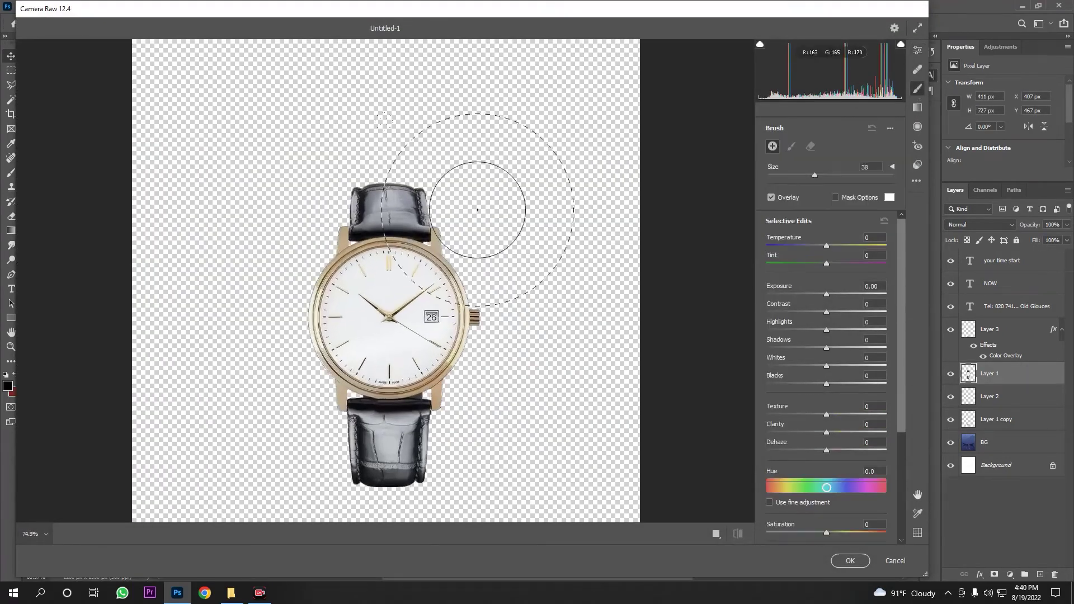
click(392, 177)
drag(829, 295, 822, 293)
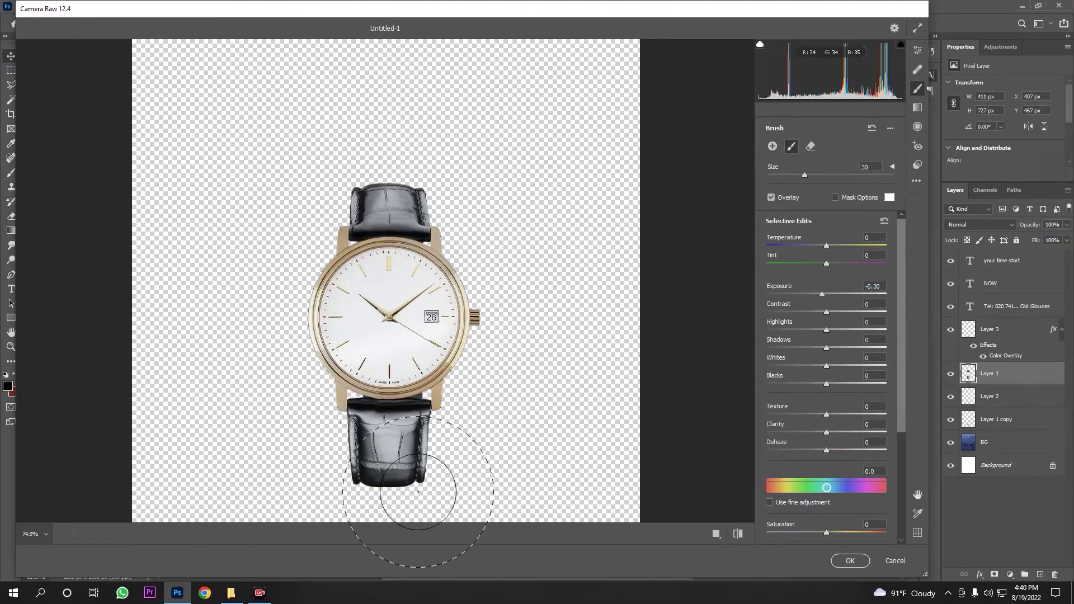
click(850, 561)
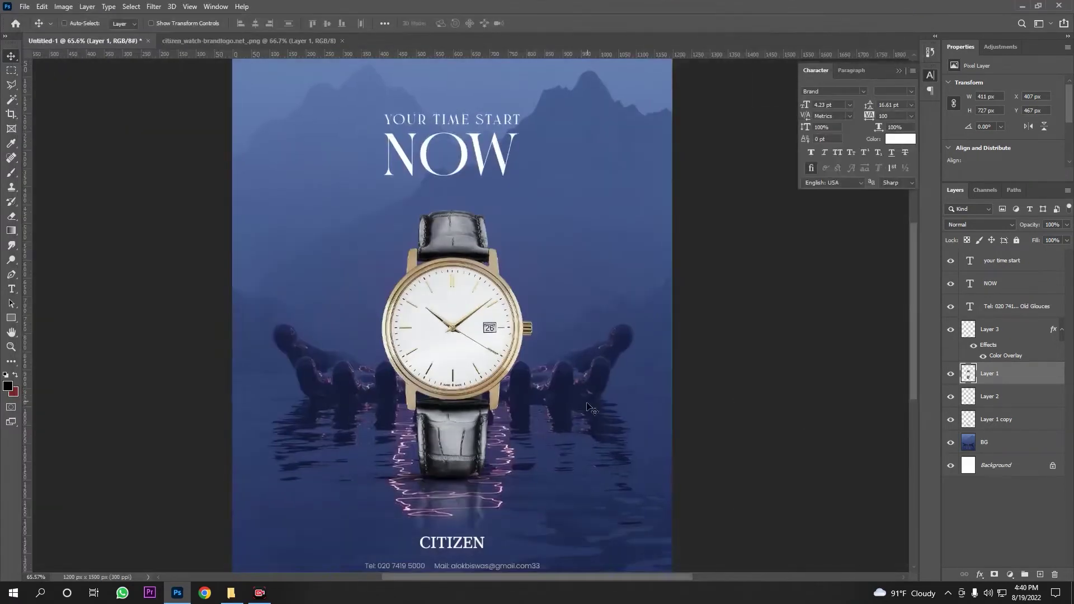
scroll(616, 358, up, 3)
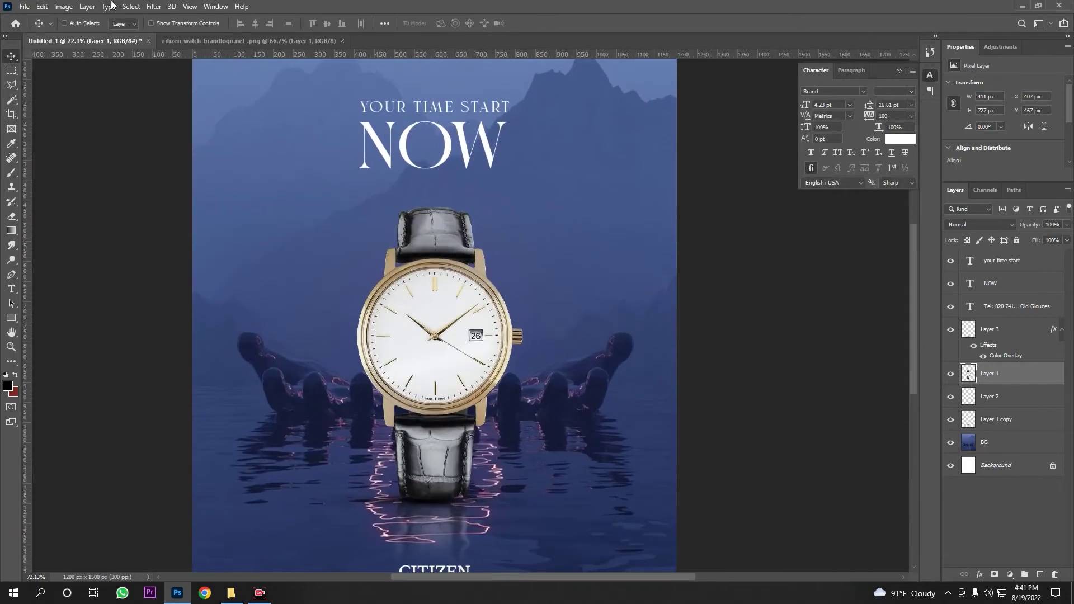
Reapply Camera Raw with a size 18 brush, darkening the strap's top-right edge to -0.35.
click(154, 6)
click(178, 73)
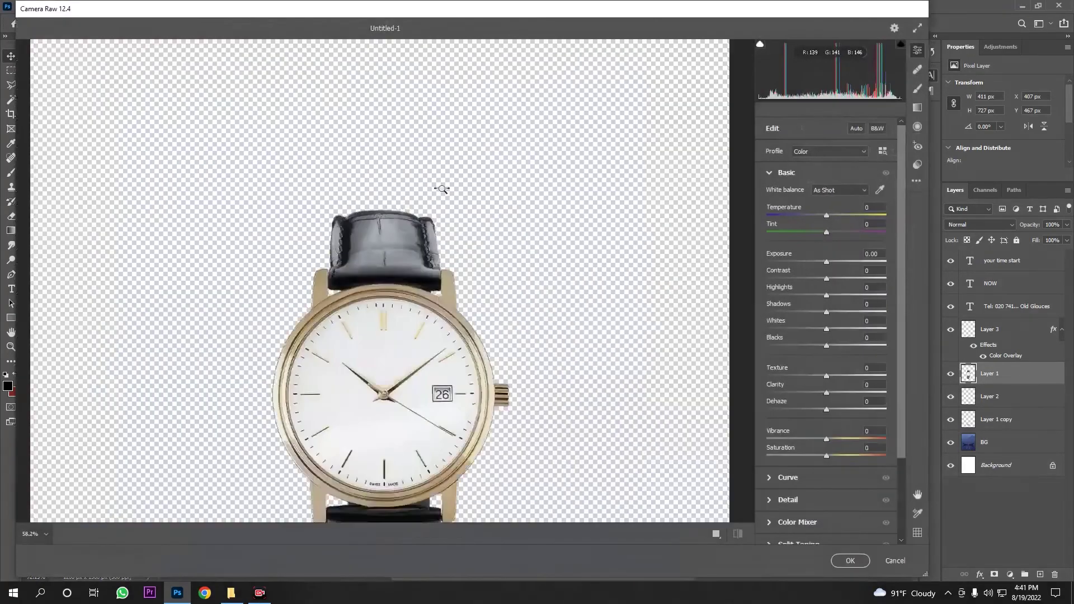
key(bracketleft)
key(bracketleft)
click(457, 217)
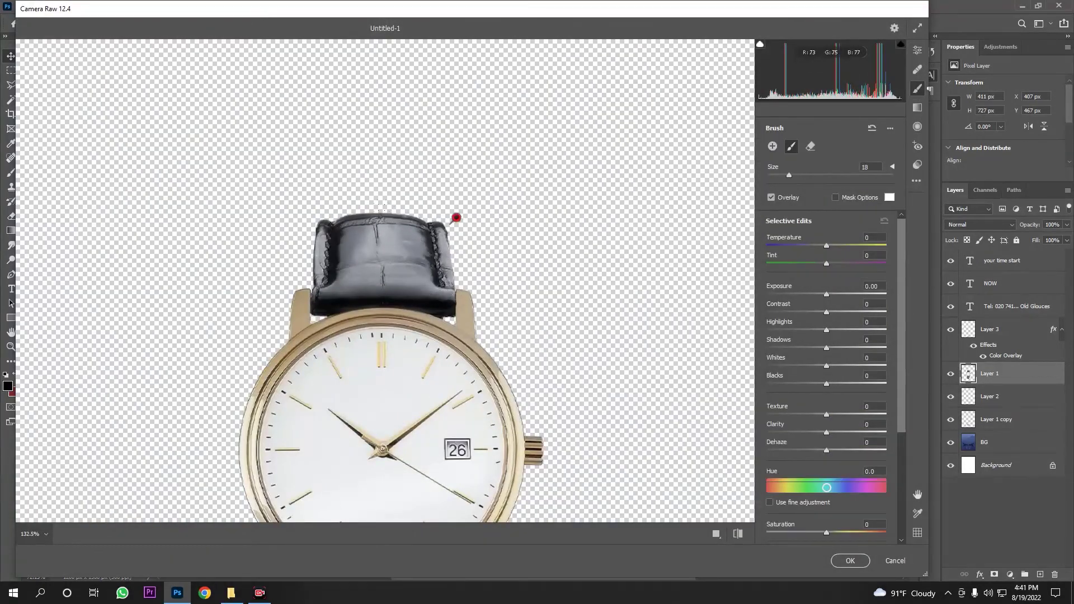
drag(827, 297, 821, 297)
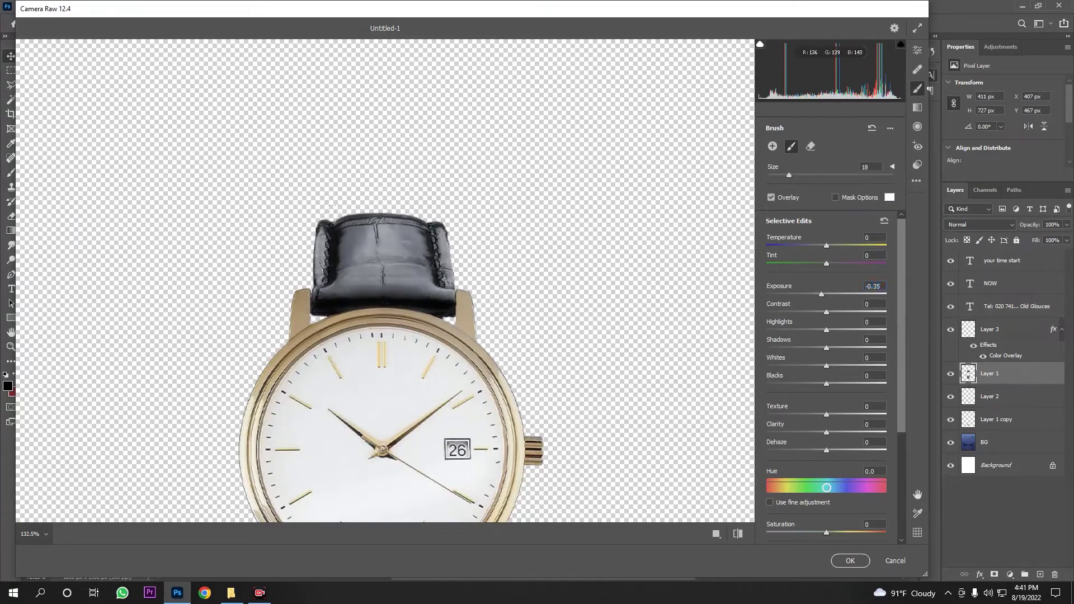
key(Return)
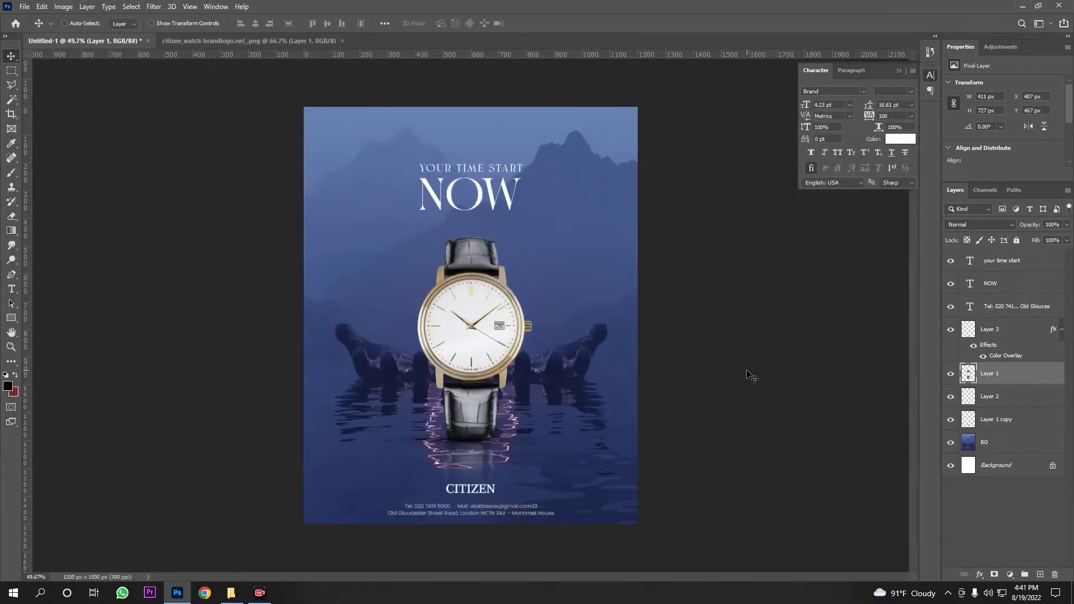
Try a Warp transform on the watch layer, then cancel it without changes.
key(ctrl+0)
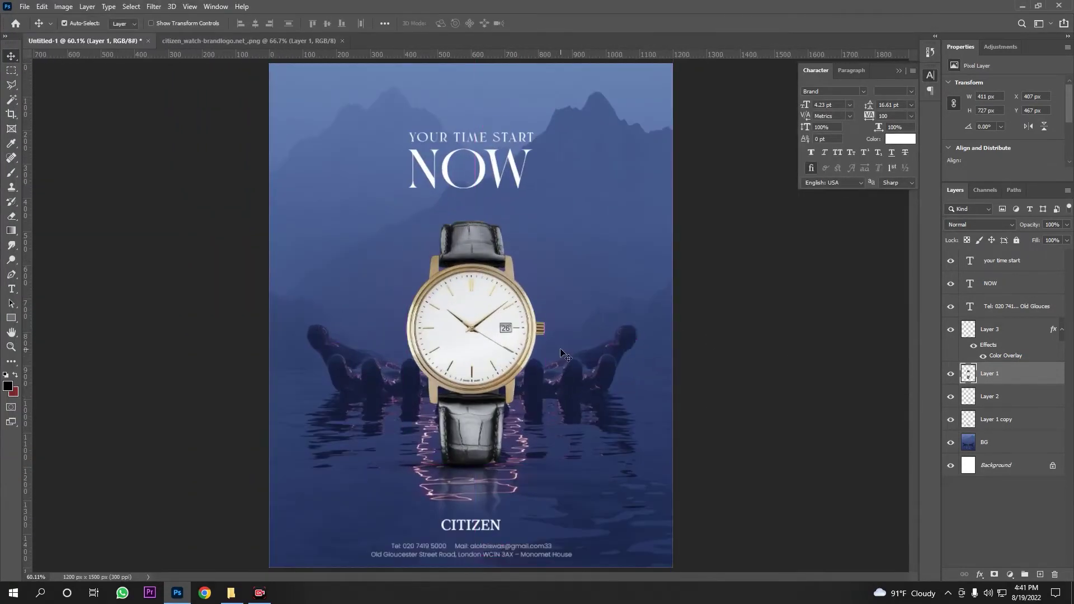
scroll(472, 285, up, 5)
key(ctrl+t)
right_click(412, 224)
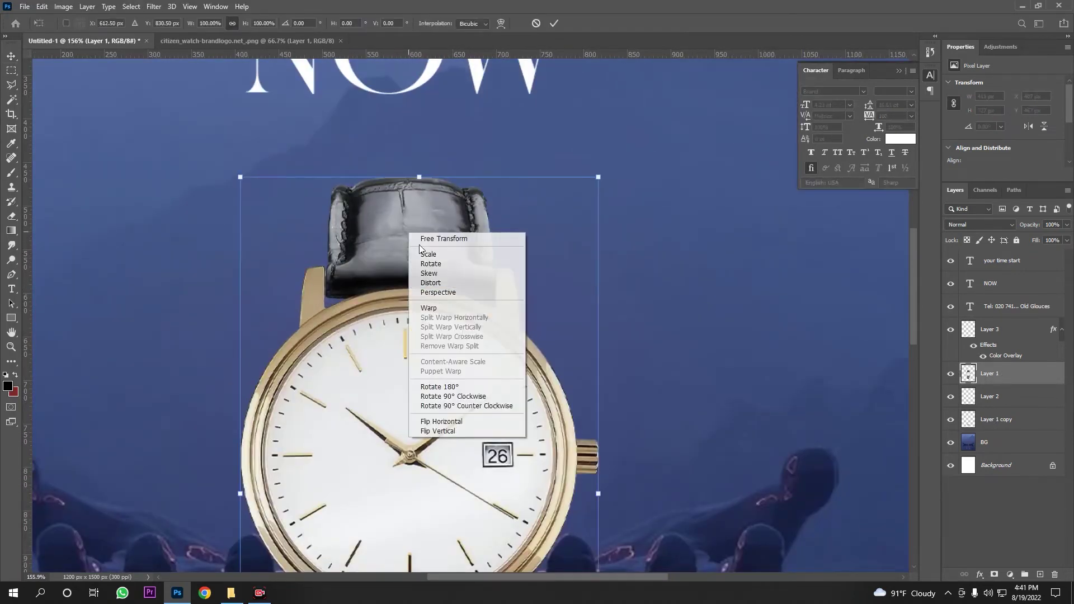
click(434, 311)
key(Escape)
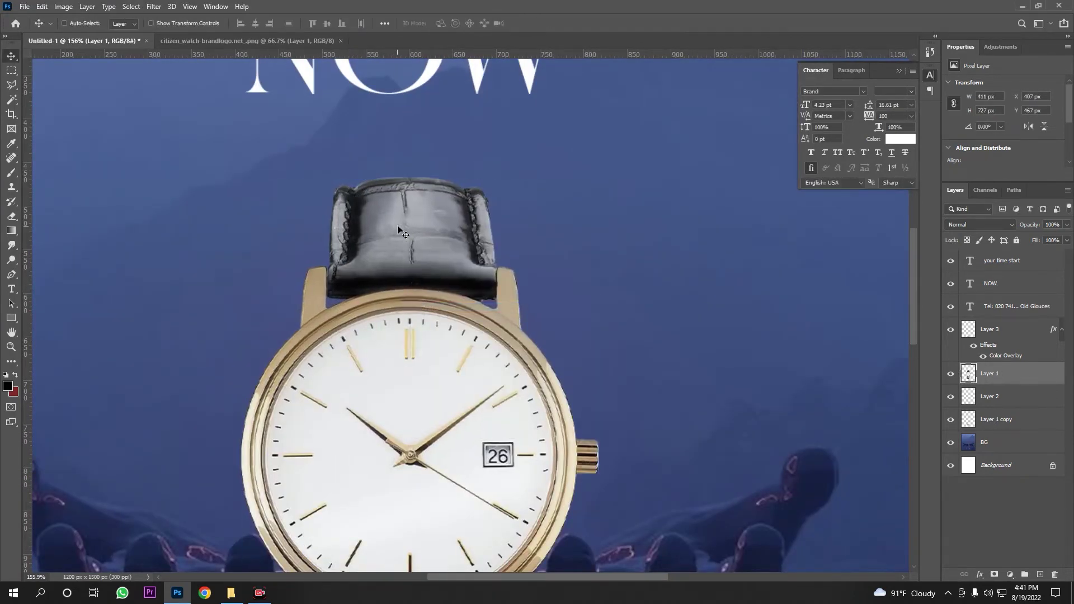
scroll(490, 278, down, 5)
scroll(519, 274, up, 3)
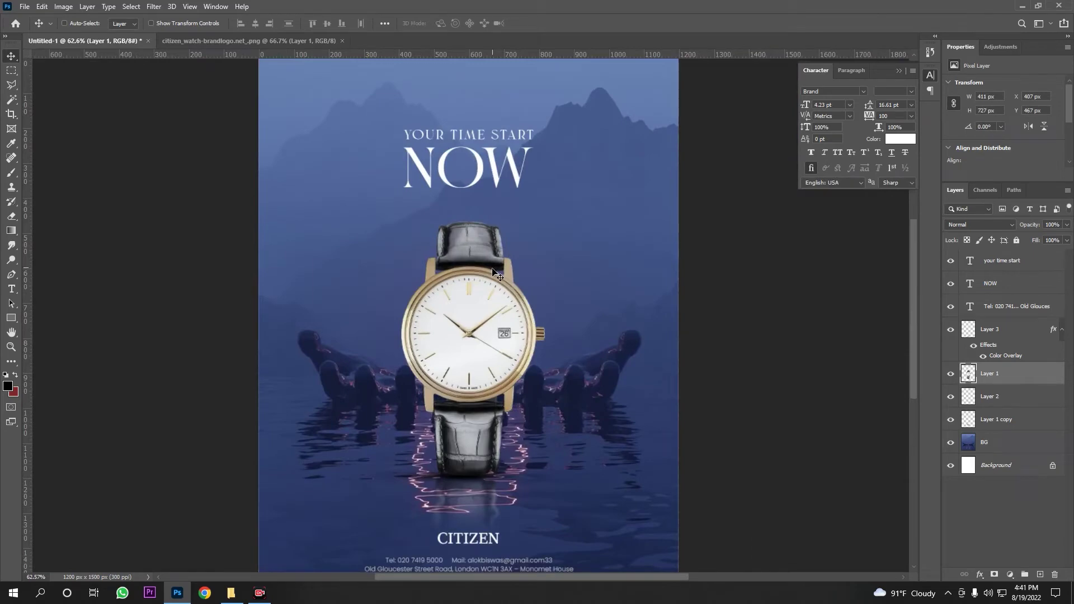
scroll(492, 274, down, 3)
scroll(492, 274, up, 3)
scroll(497, 498, up, 5)
scroll(515, 491, up, 2)
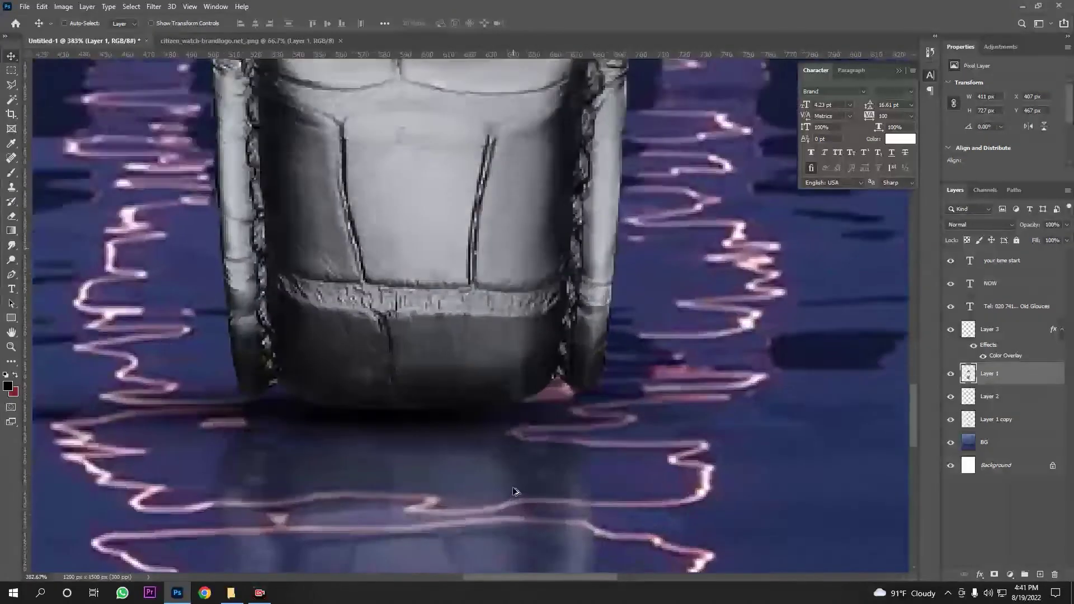
scroll(515, 491, down, 6)
Select the watch with its reflection layers and nudge them 2 px right.
shift+click(997, 420)
scroll(556, 339, down, 3)
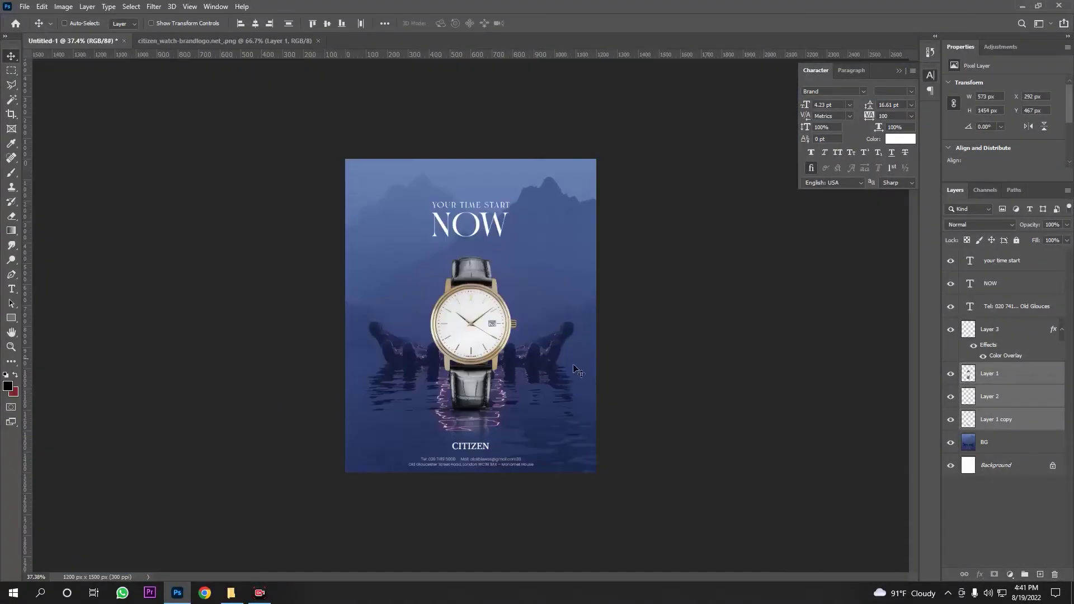
drag(555, 369, 556, 365)
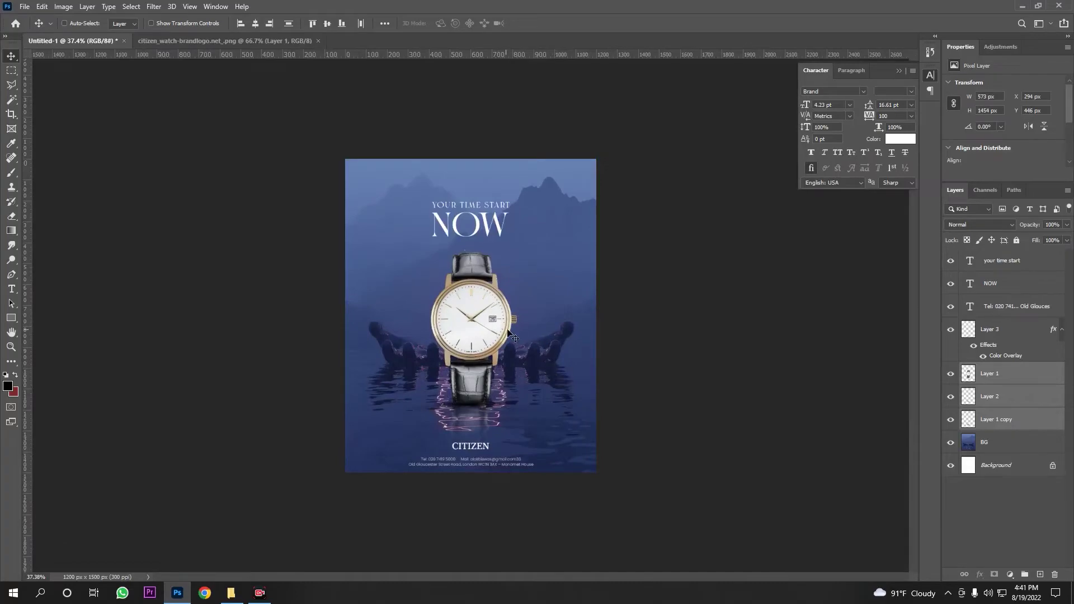
drag(508, 332, 507, 337)
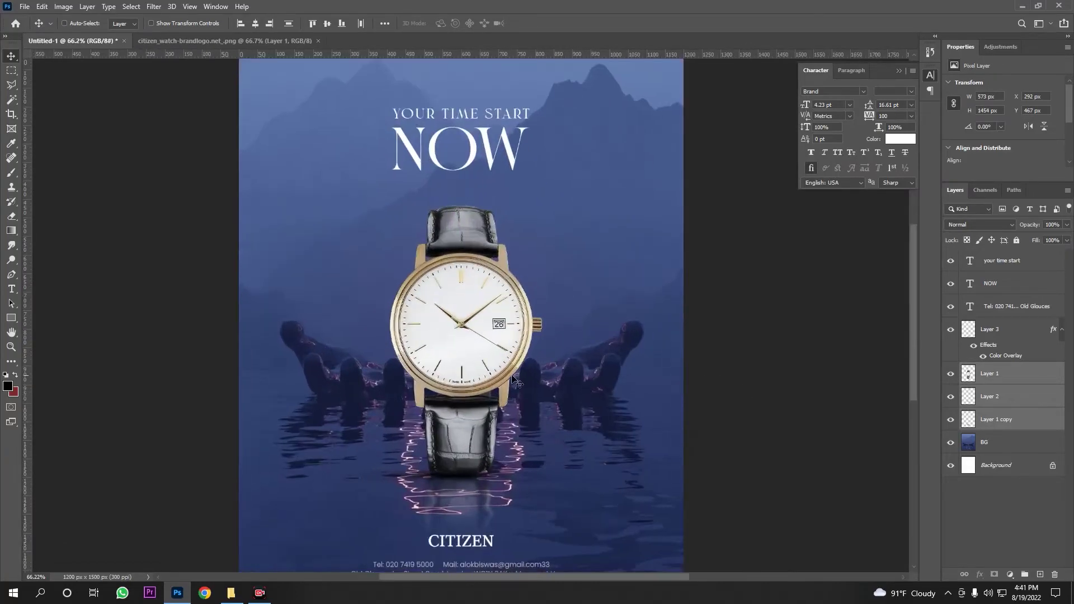
key(Right)
key(Right)
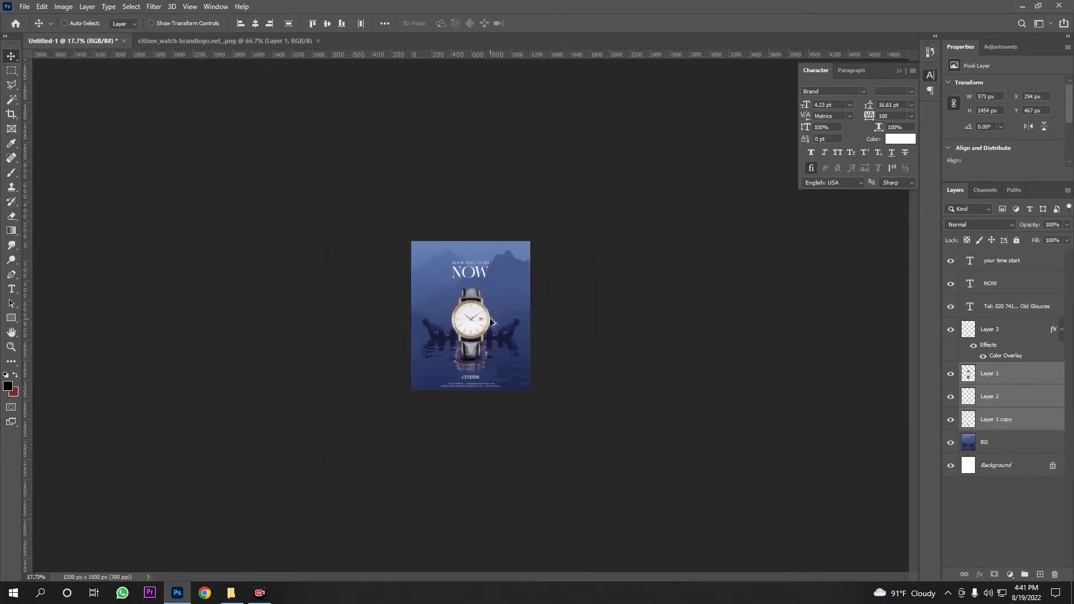
Distort the watch layers, pulling the top-left corner slightly out and top-right slightly in.
key(ctrl+t)
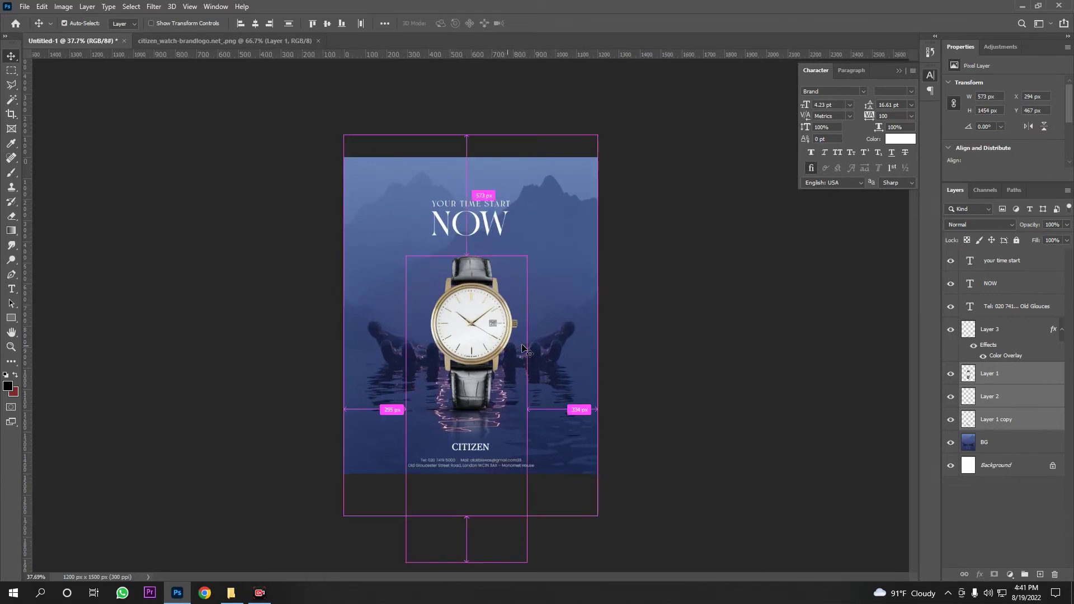
key(ctrl+plus)
key(ctrl+plus)
right_click(492, 313)
key(Escape)
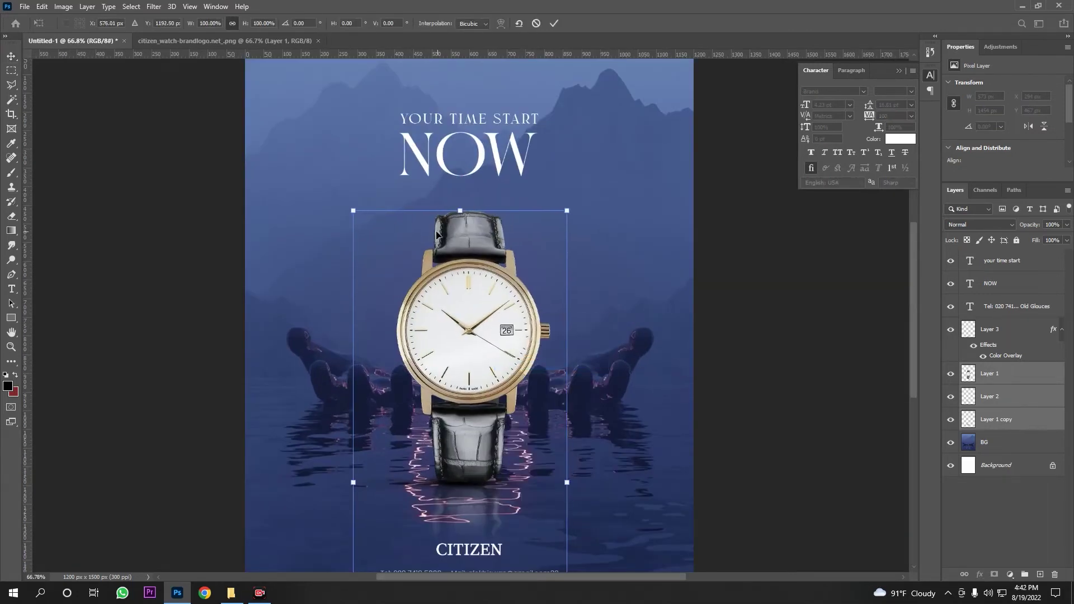
right_click(490, 277)
click(517, 328)
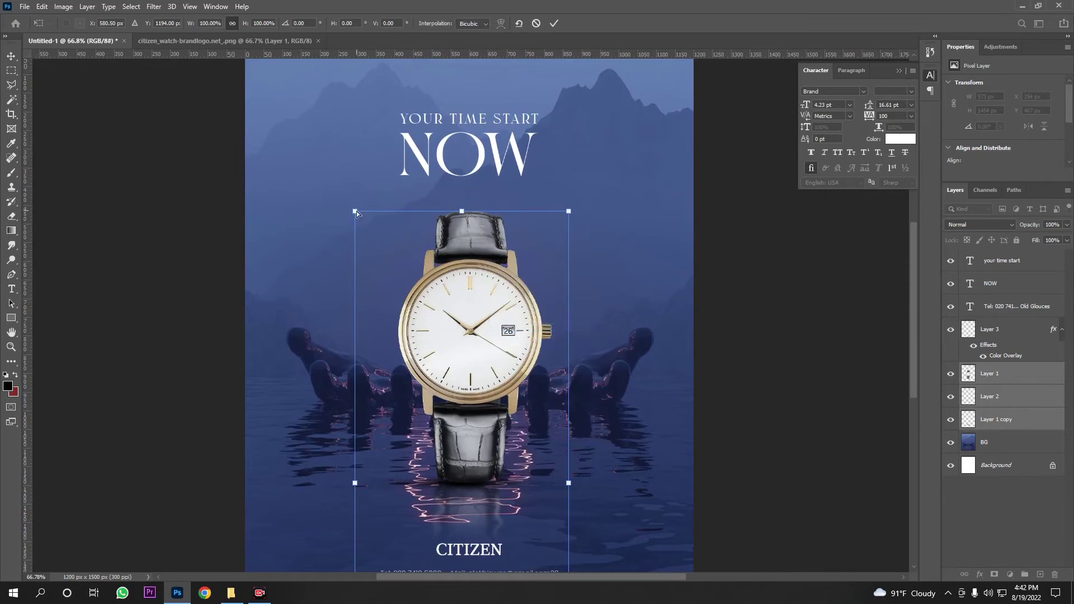
drag(355, 211, 353, 213)
scroll(479, 307, down, 3)
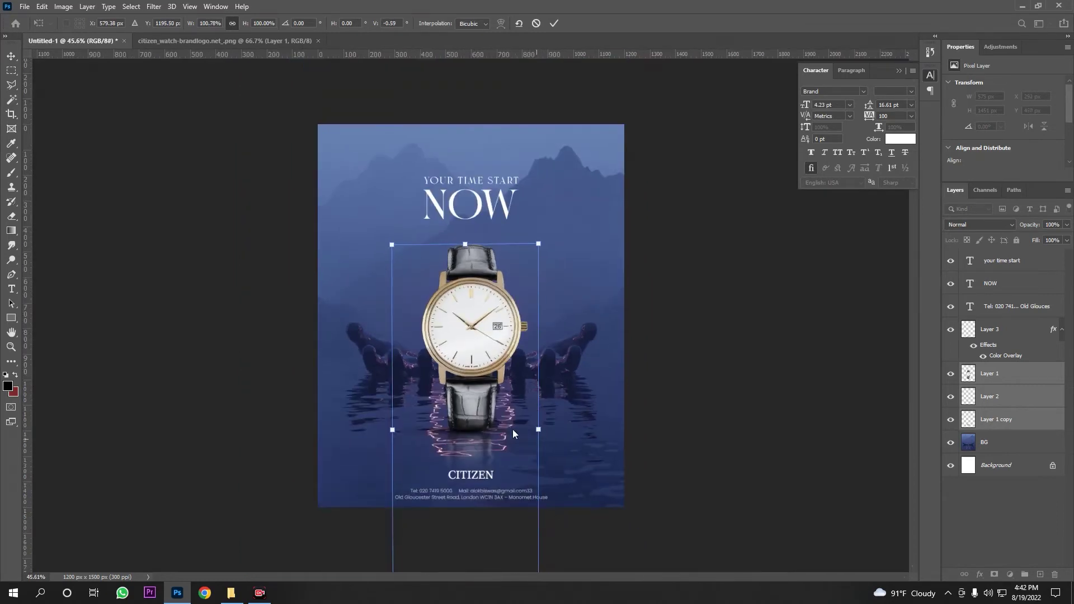
drag(539, 244, 540, 244)
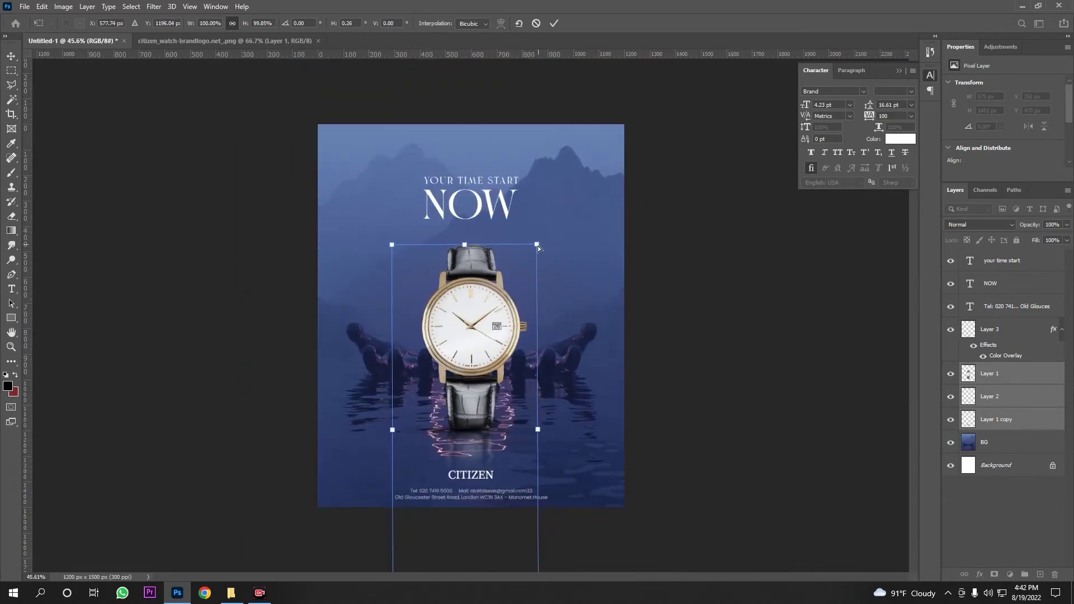
key(Return)
scroll(494, 426, up, 1)
scroll(494, 426, up, 3)
Enlarge Layer 1 slightly from its lower-right corner.
ctrl+click(494, 426)
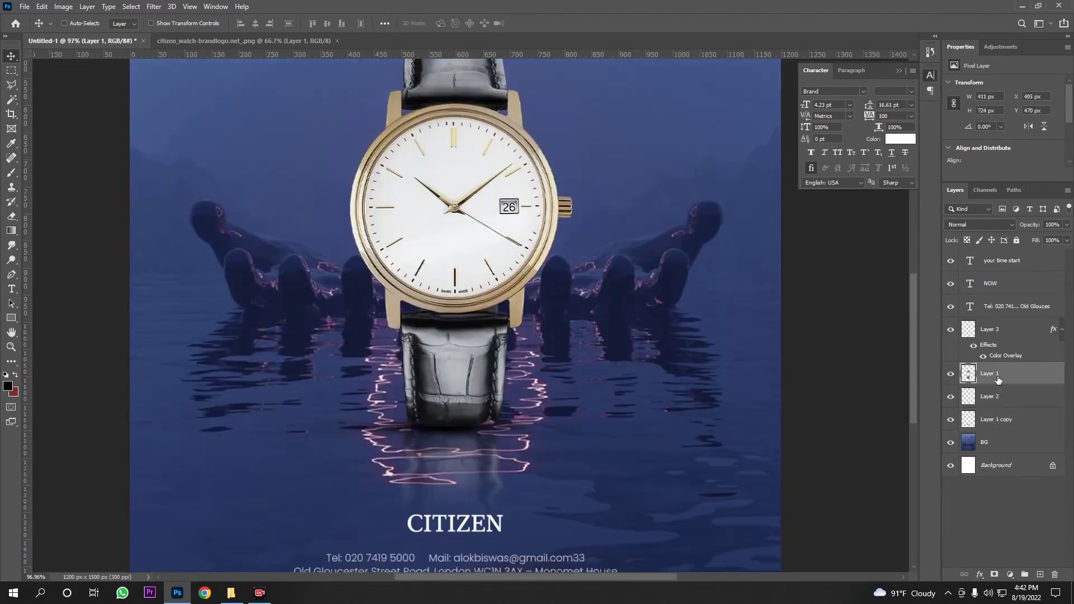
key(ctrl+t)
right_click(471, 385)
click(504, 242)
drag(571, 426, 575, 428)
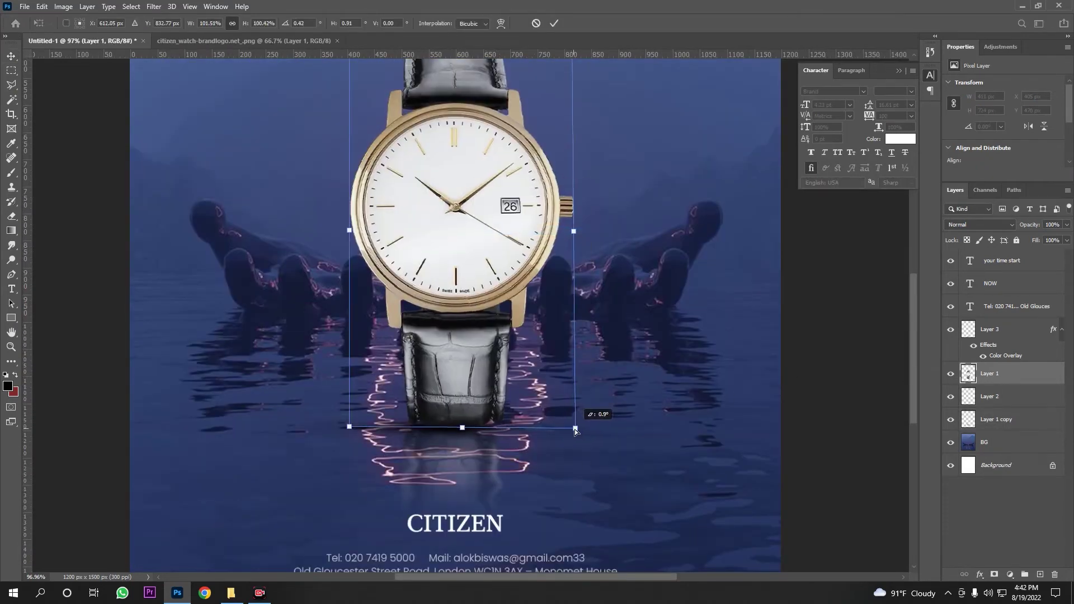
key(Return)
scroll(610, 448, down, 3)
scroll(615, 437, up, 1)
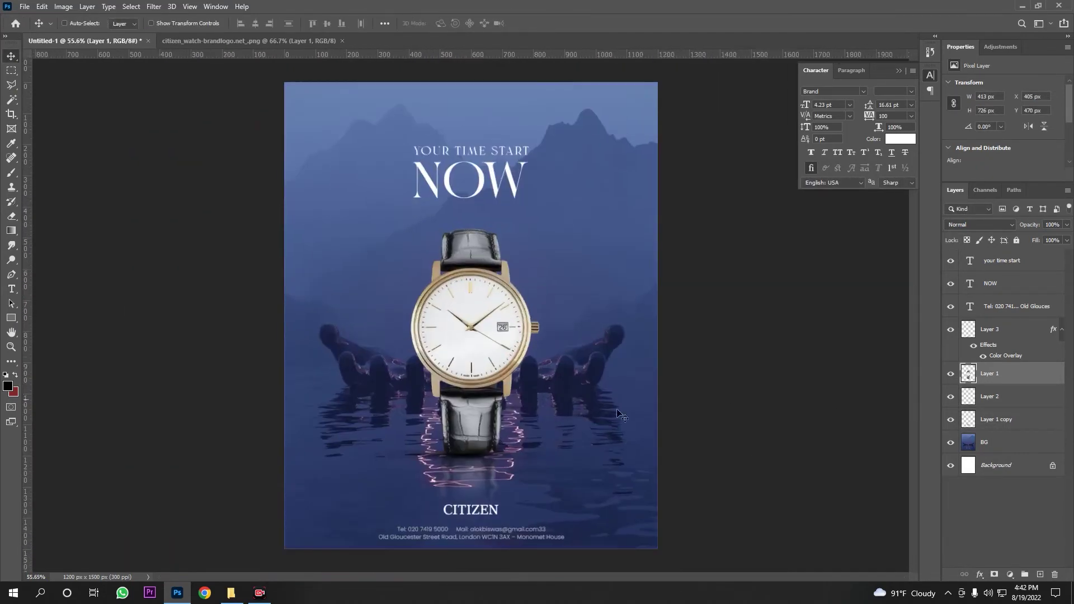
Scale Layer 2 about 112% from its centre and shift it under the strap.
ctrl+click(985, 398)
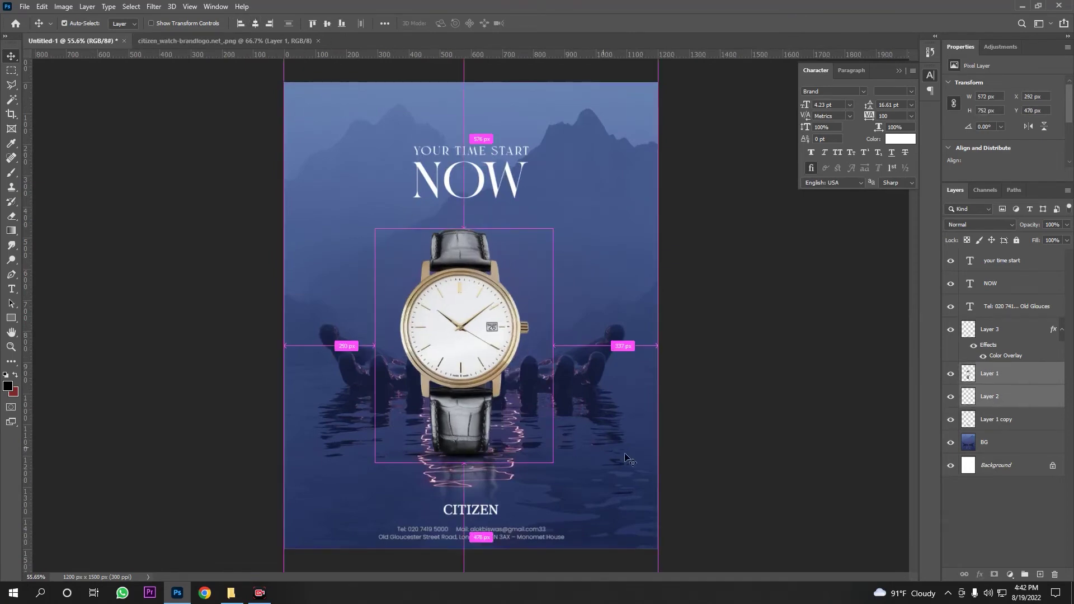
click(990, 396)
scroll(486, 487, up, 3)
scroll(486, 487, up, 3)
key(ctrl+t)
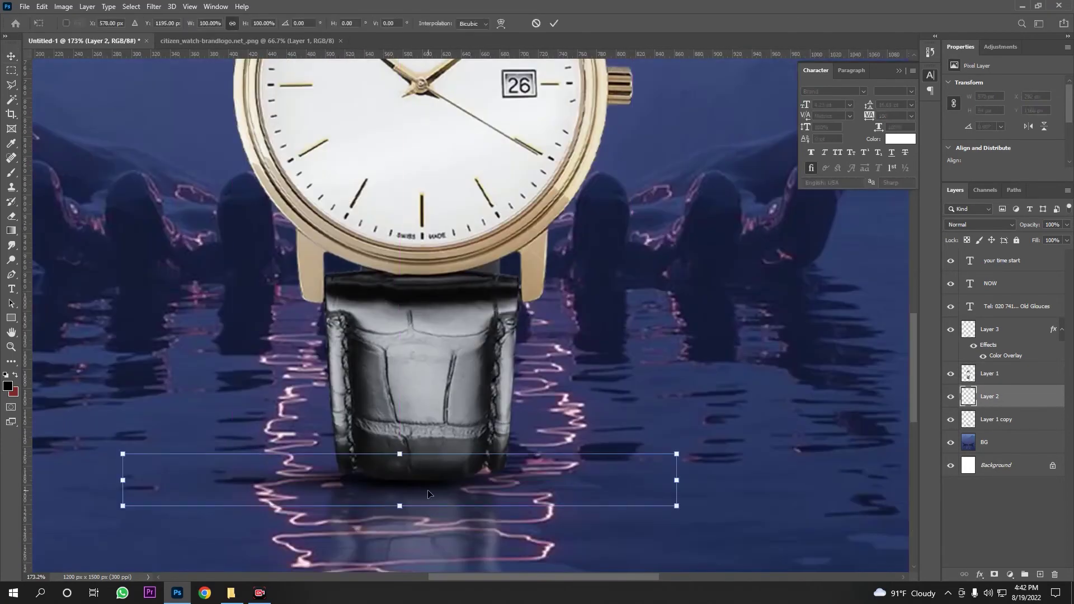
drag(697, 479, 733, 476)
drag(437, 491, 441, 485)
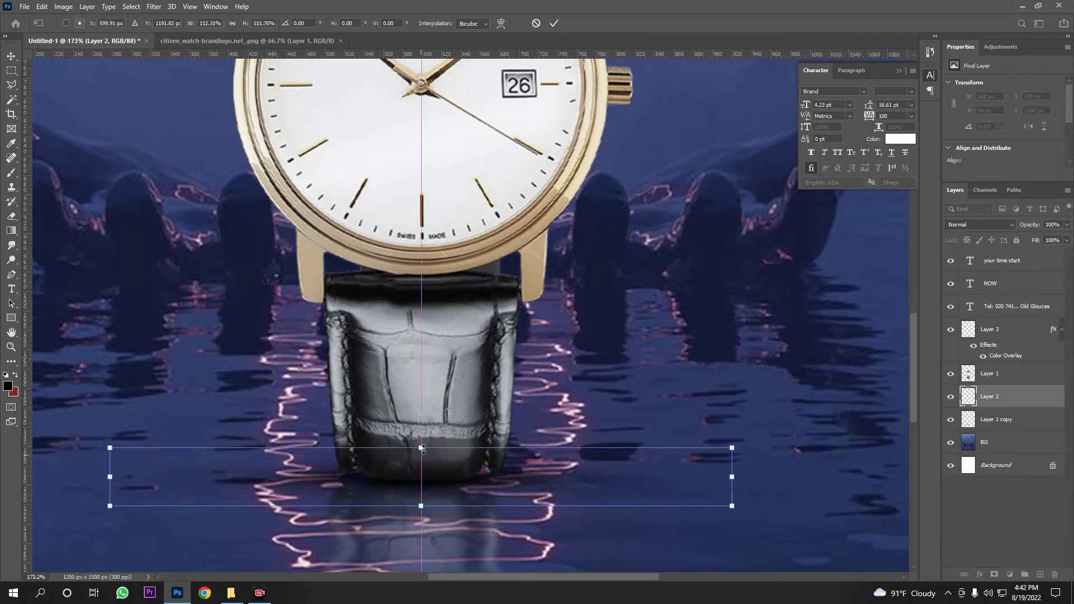
key(Return)
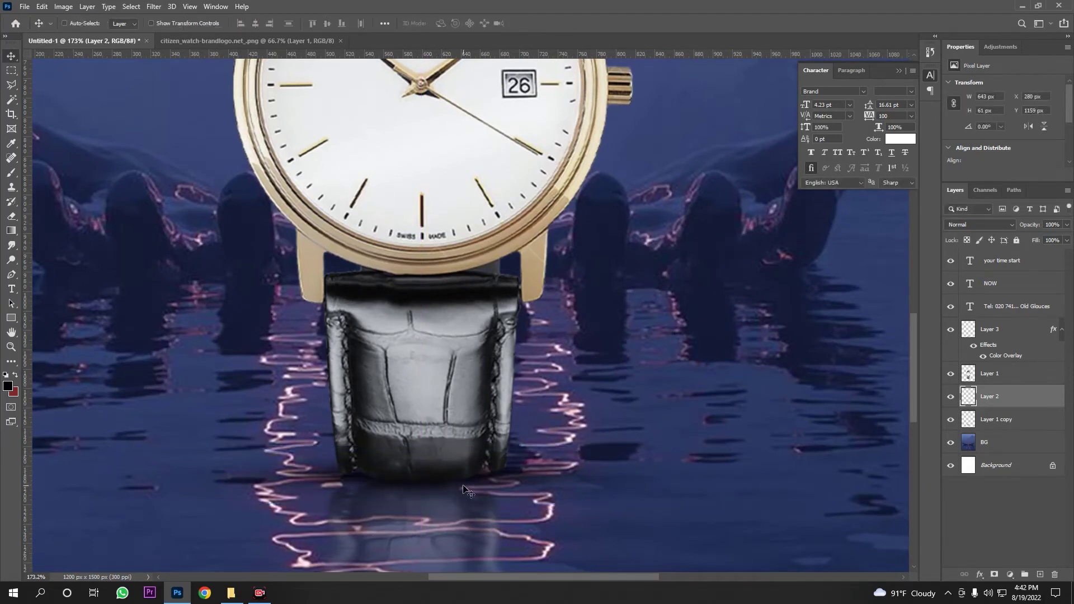
scroll(464, 473, down, 5)
scroll(475, 488, down, 3)
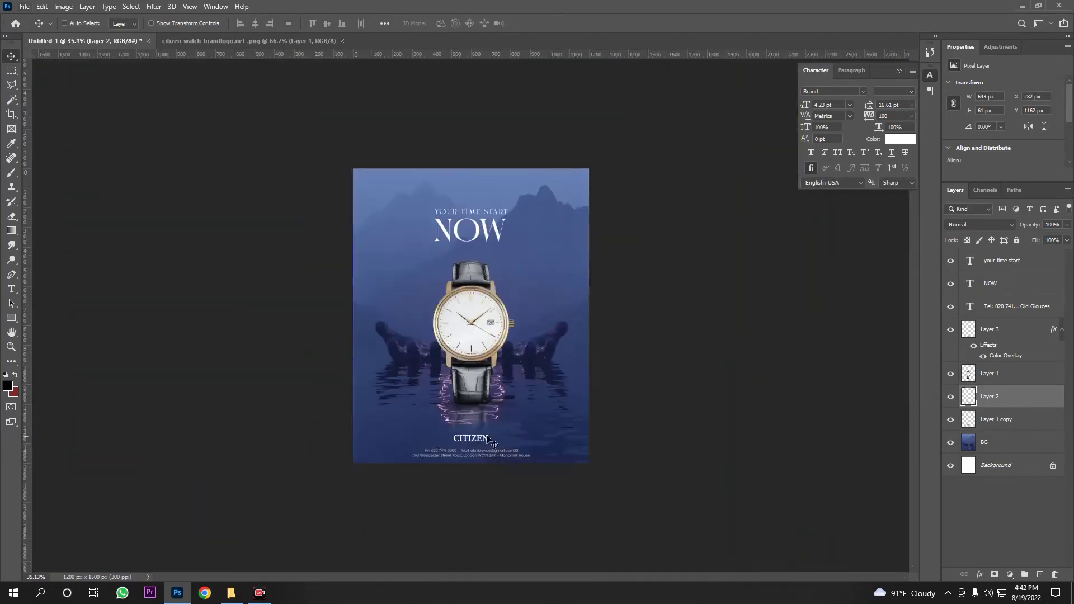
scroll(474, 488, up, 1)
Draw a wide rectangle across the poster's lower part with a fading gradient fill.
key(u)
drag(625, 501, 326, 390)
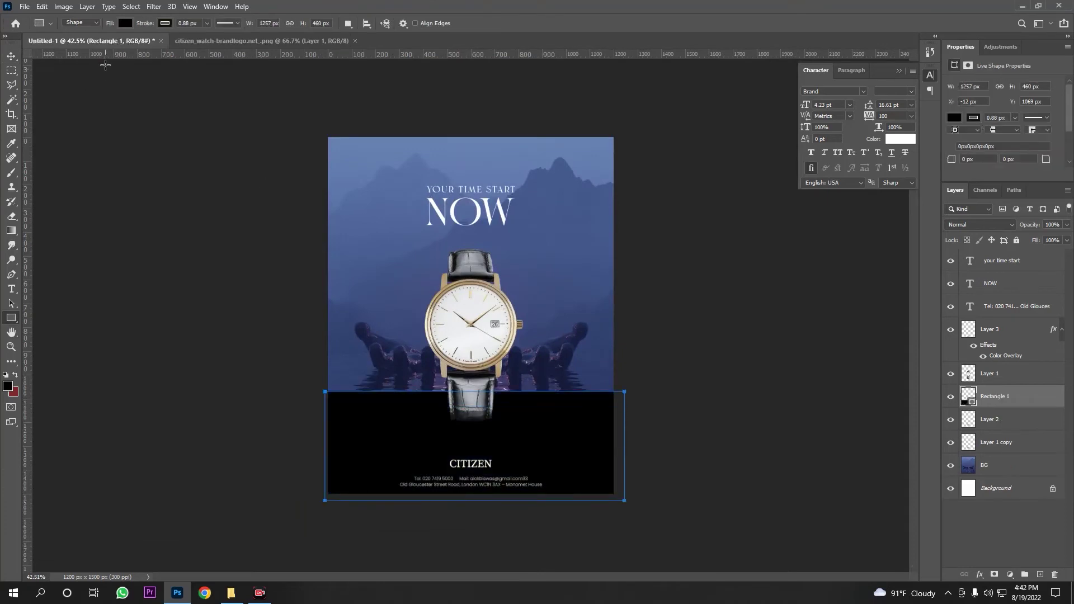
click(166, 24)
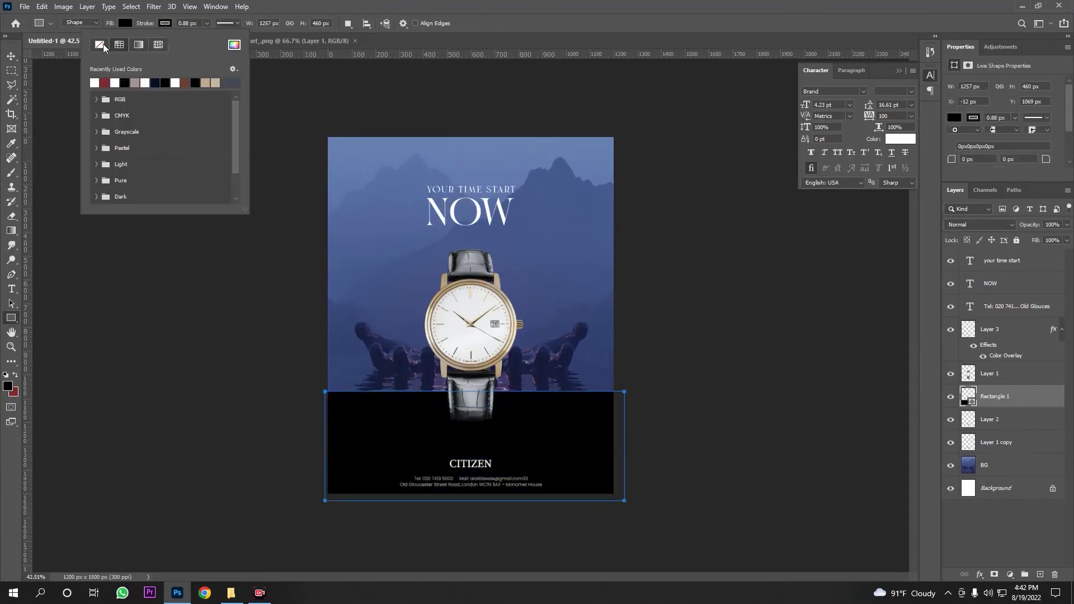
click(101, 48)
click(125, 23)
click(99, 44)
key(v)
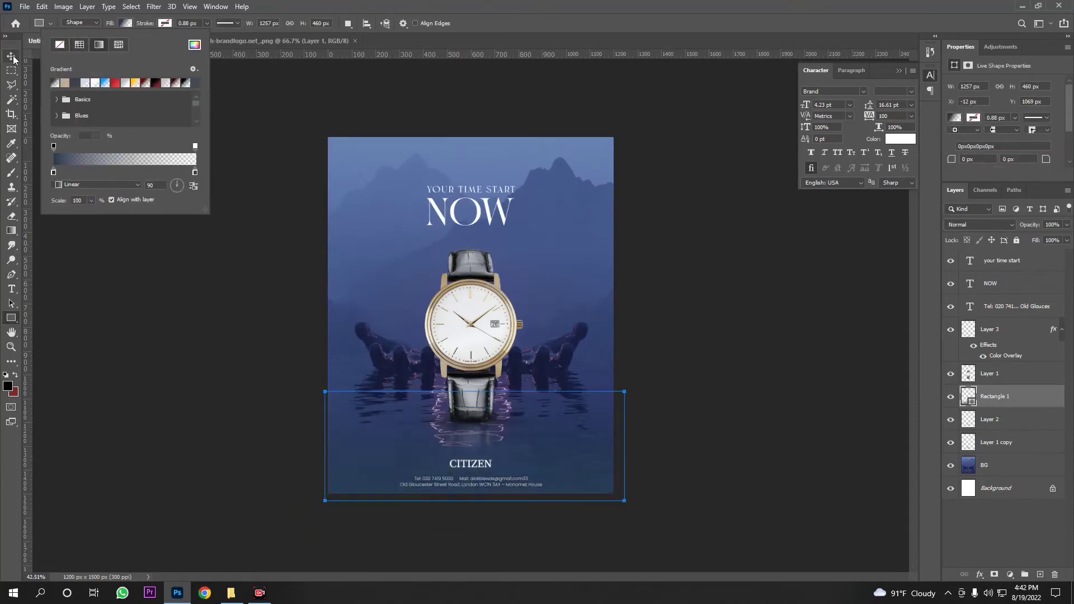
Set both gradient stops of Rectangle 1 to a dark navy sampled from the poster.
double_click(966, 398)
click(811, 140)
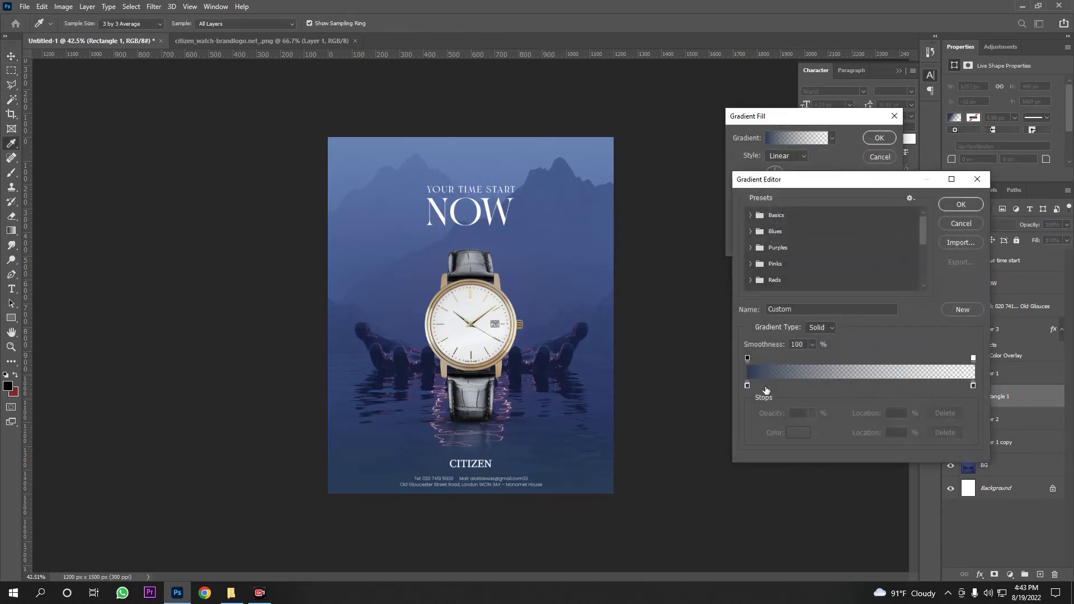
click(748, 385)
click(798, 432)
click(566, 277)
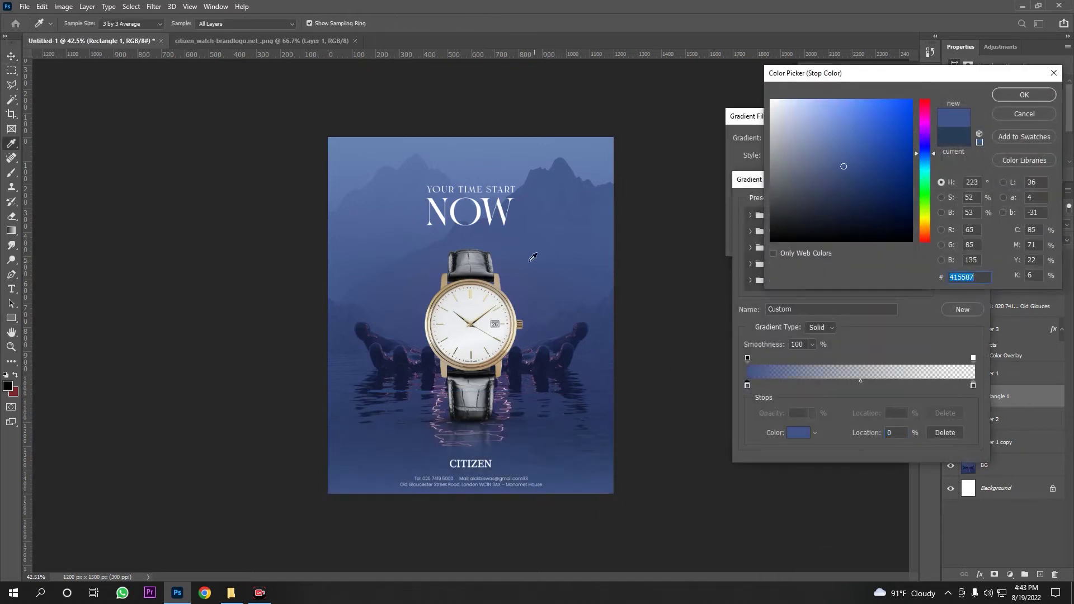
click(523, 357)
click(853, 204)
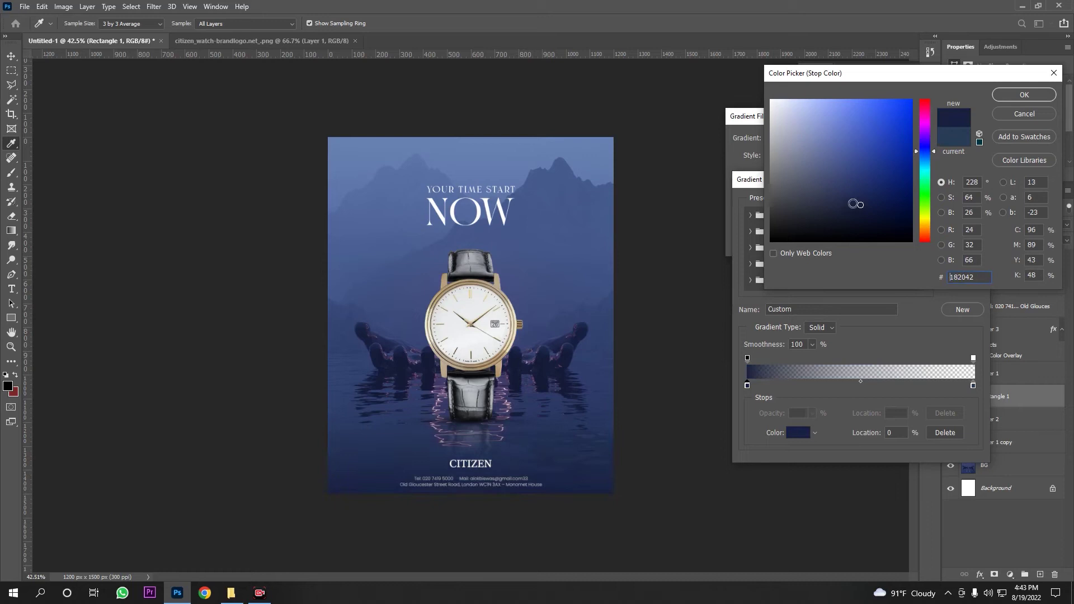
click(432, 448)
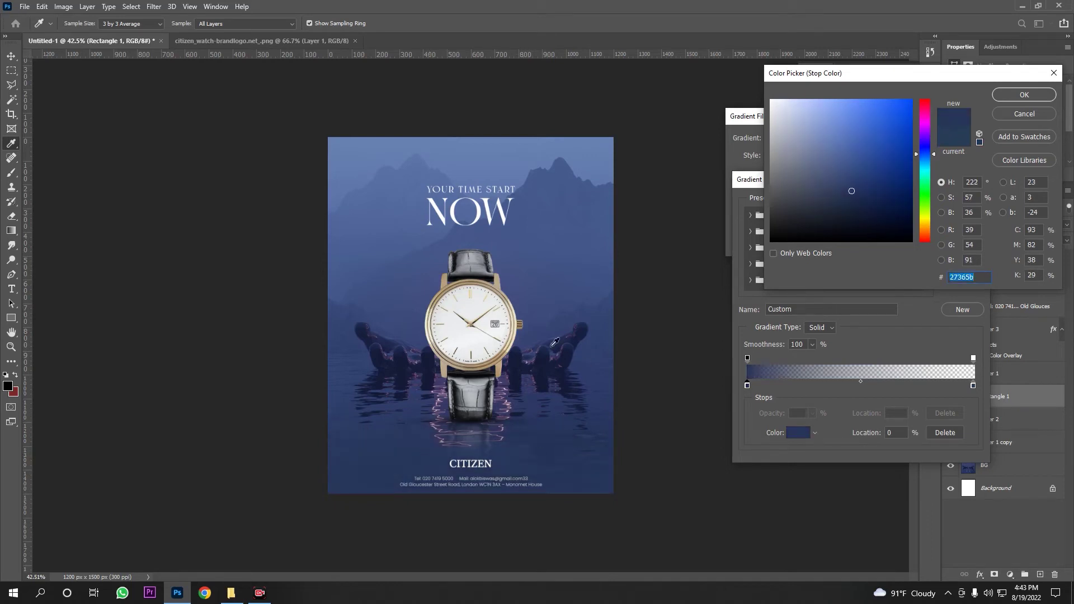
click(851, 207)
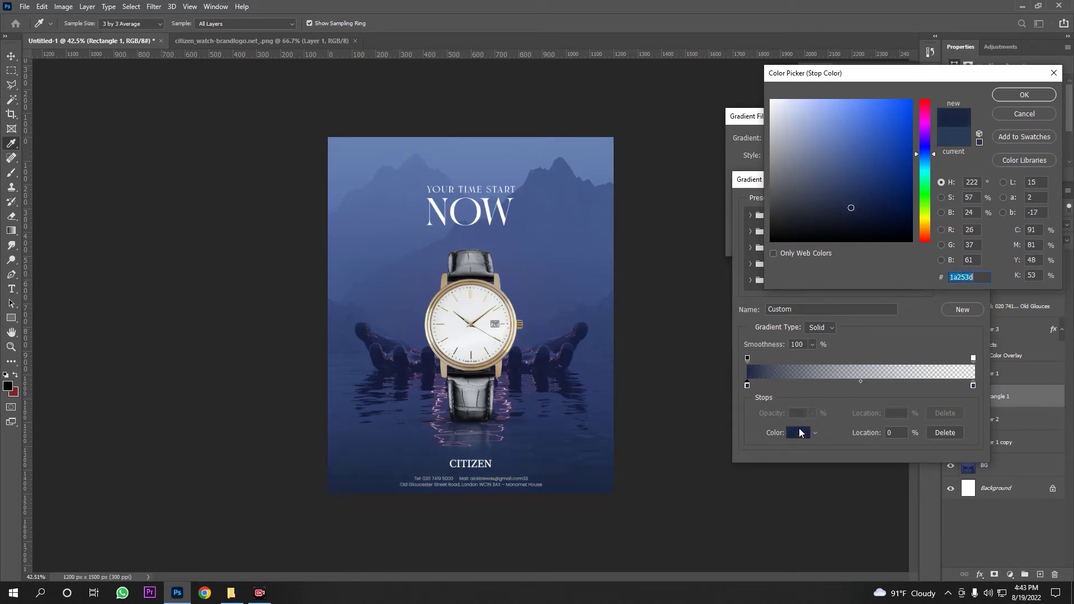
click(1025, 96)
double_click(974, 386)
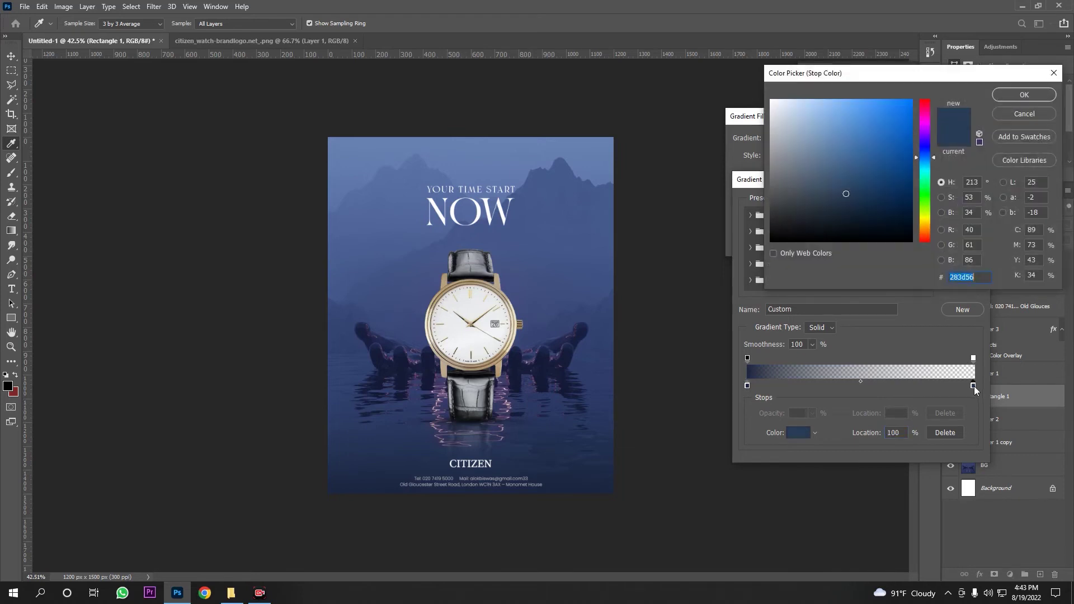
click(1026, 95)
click(965, 206)
Set Rectangle 1 to Multiply blend mode at 71% opacity.
key(Return)
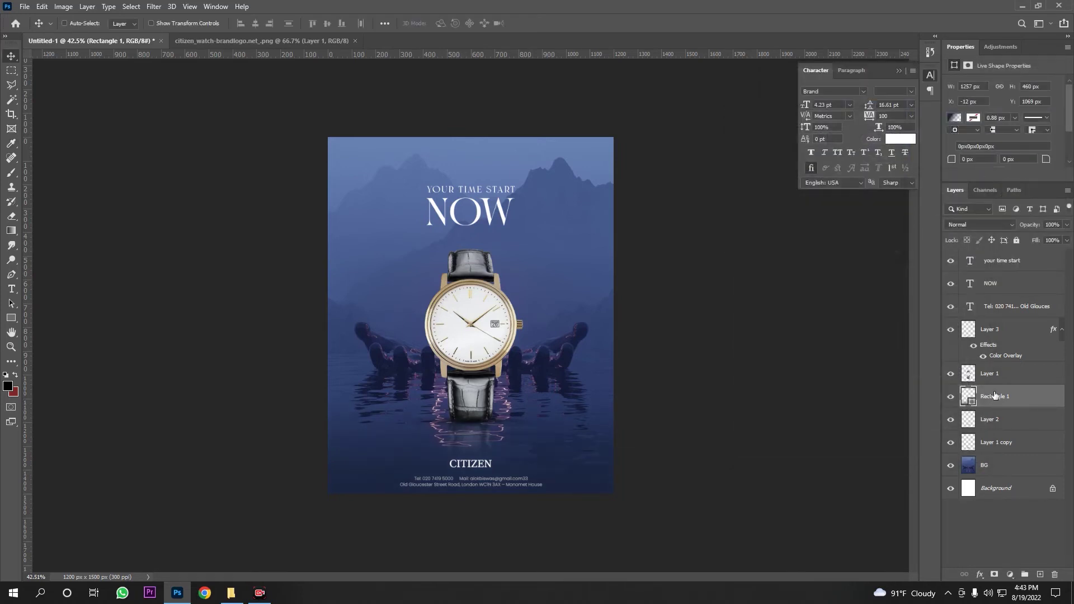
click(1002, 225)
click(970, 244)
key(Down)
key(Down)
key(Down)
key(Down)
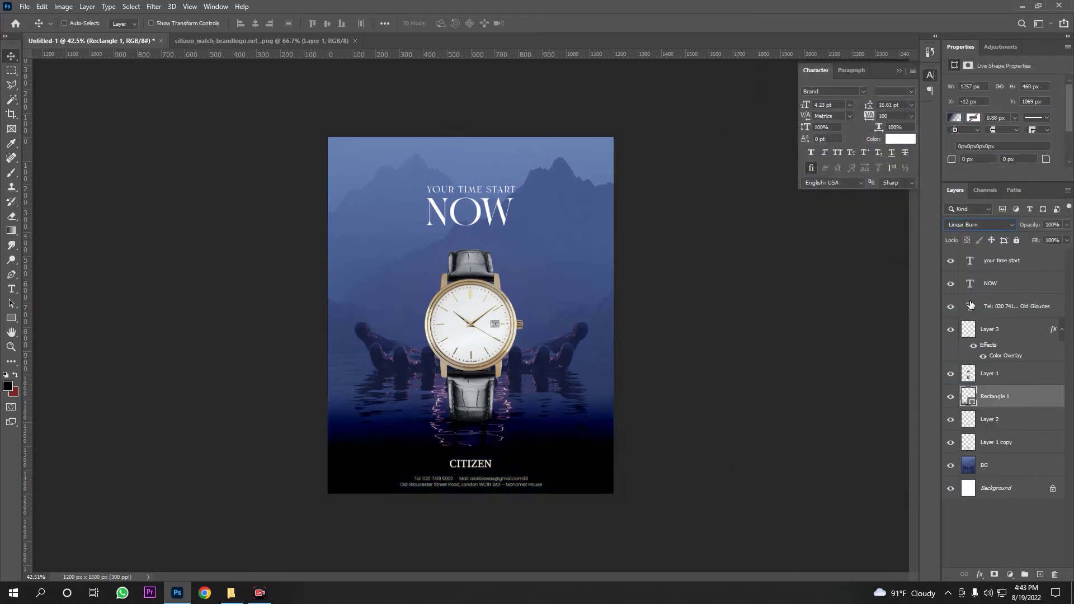
key(Down)
key(Down)
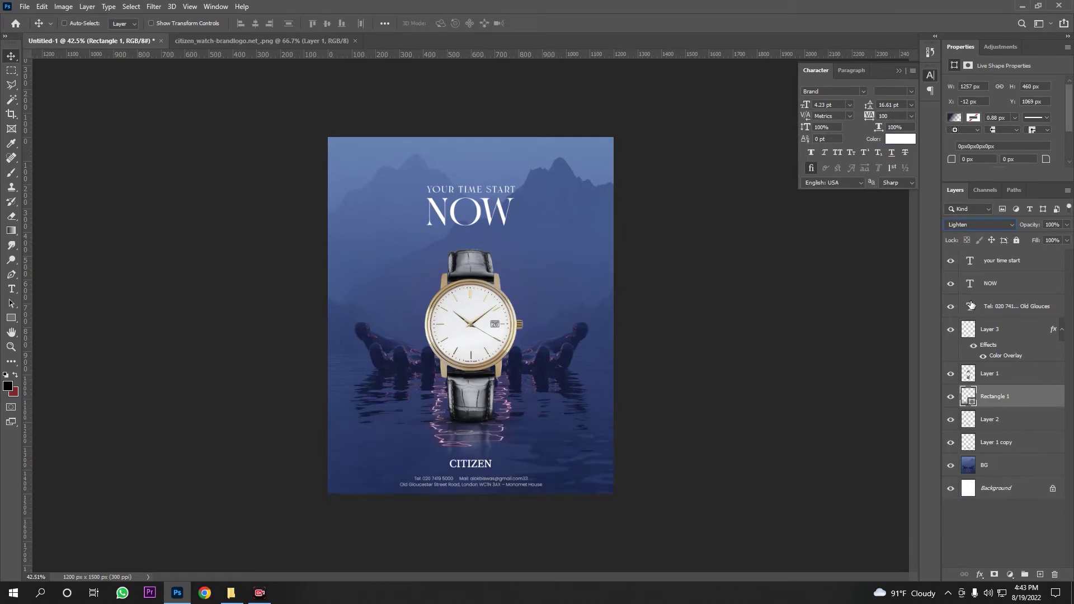
key(Up)
key(Up)
key(Up)
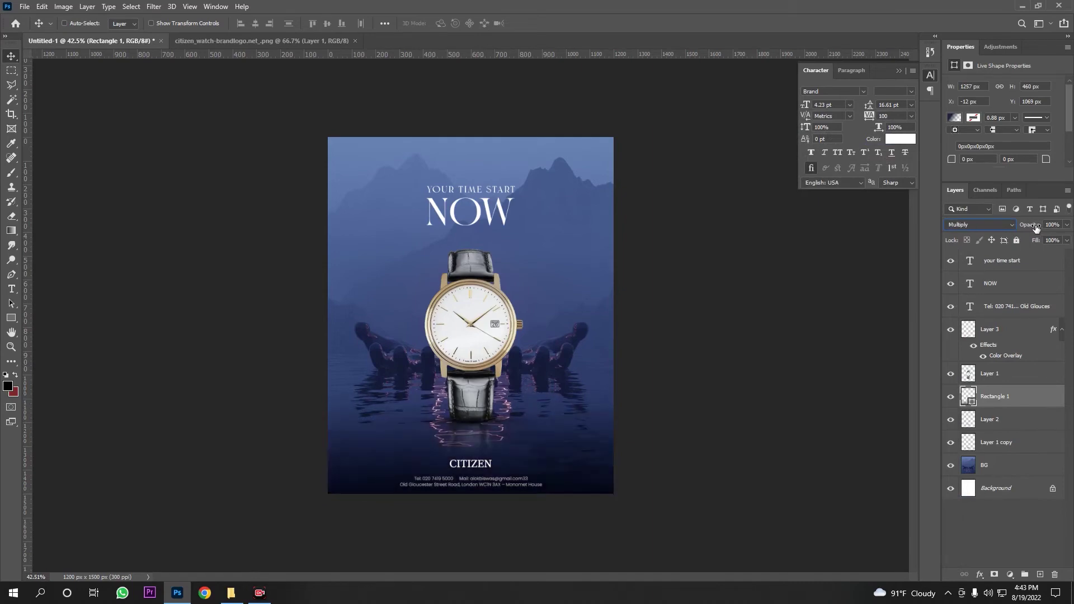
drag(1036, 228, 1022, 230)
scroll(542, 489, up, 5)
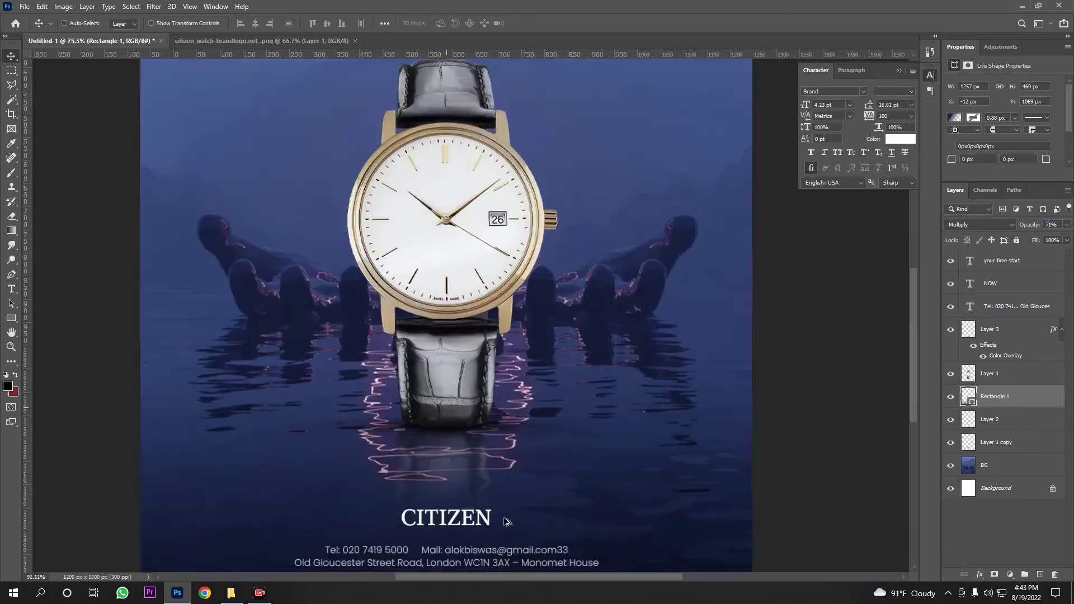
scroll(541, 488, down, 2)
scroll(542, 489, down, 3)
scroll(619, 493, down, 2)
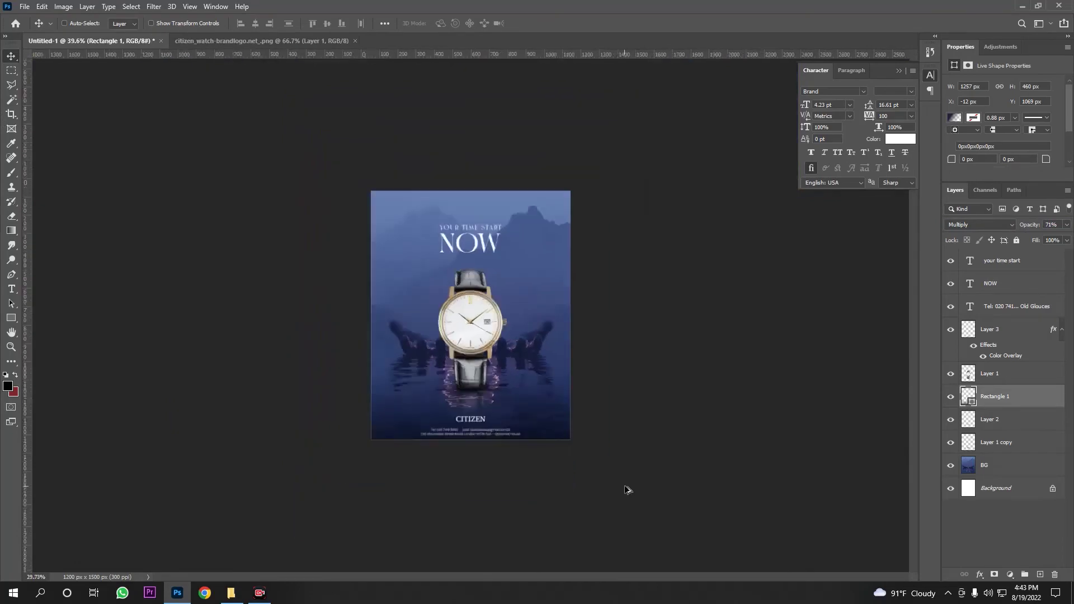
scroll(588, 470, up, 1)
scroll(576, 460, up, 1)
Select the 'YOUR TIME START NOW' text layer and stamp all visible layers into Layer 4.
click(1000, 560)
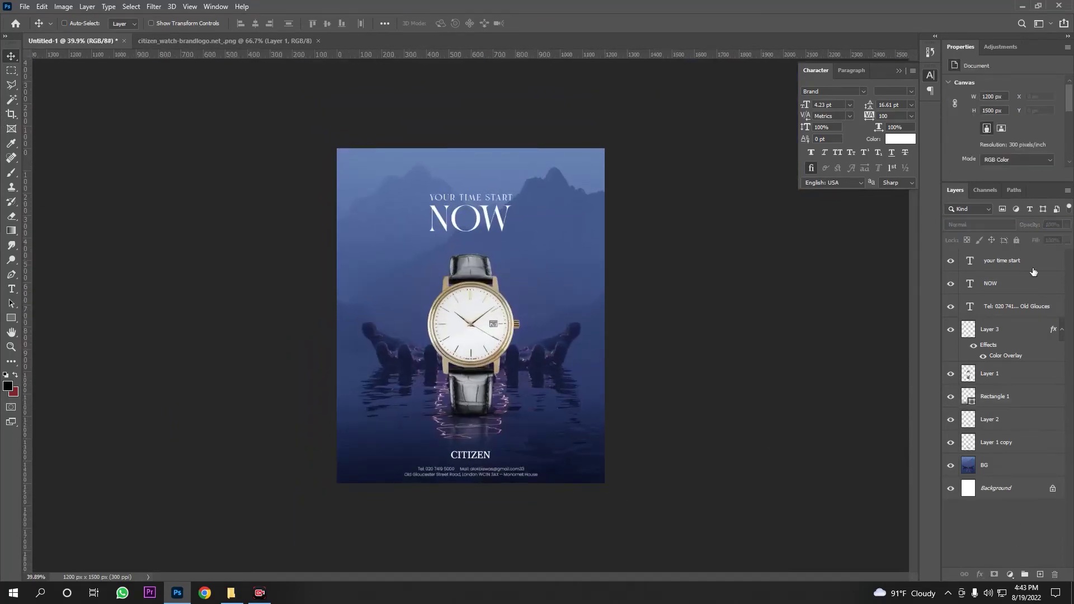
click(1032, 260)
scroll(470, 316, up, 1)
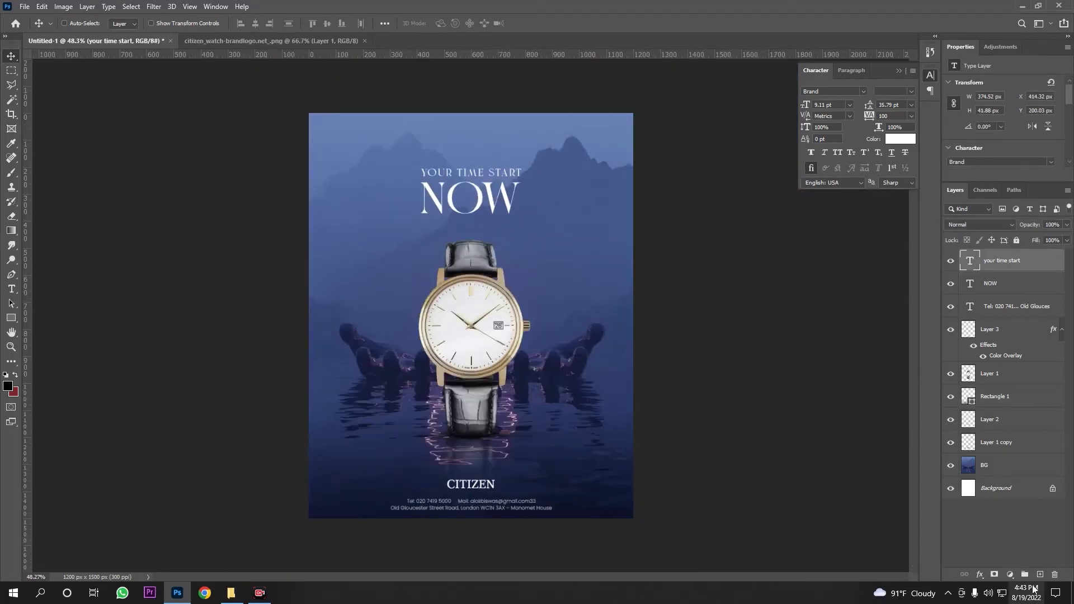
key(ctrl+v)
Blend the merged Layer 4 onto itself with Apply Image.
click(63, 6)
click(84, 168)
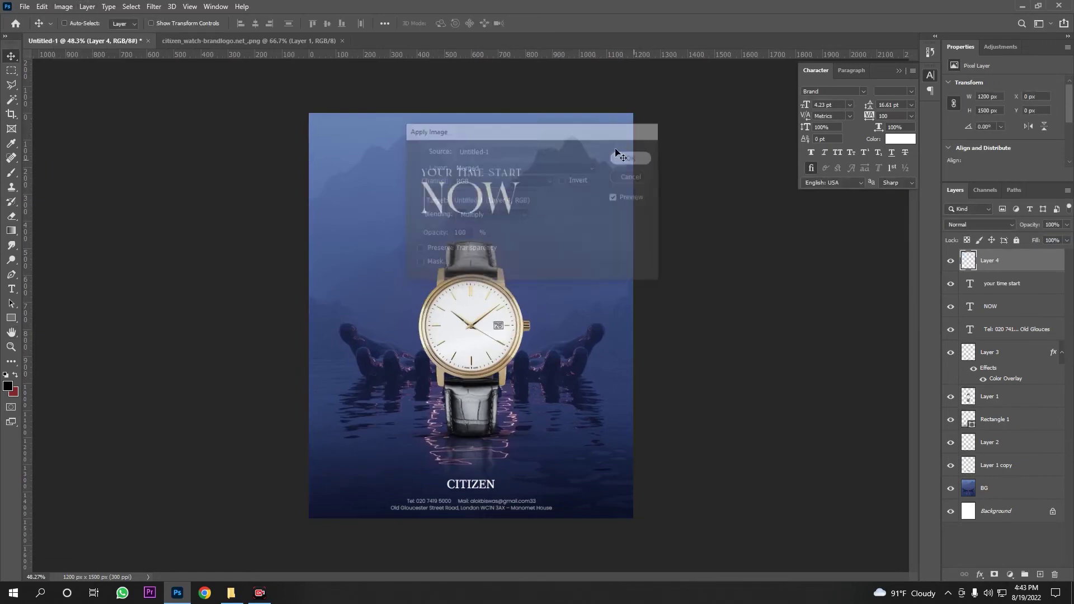
key(Return)
Camera Raw-grade Layer 4: Temperature -5, Tint -7, Clarity +10, Vibrance -25, slightly higher Contrast.
click(154, 6)
click(182, 74)
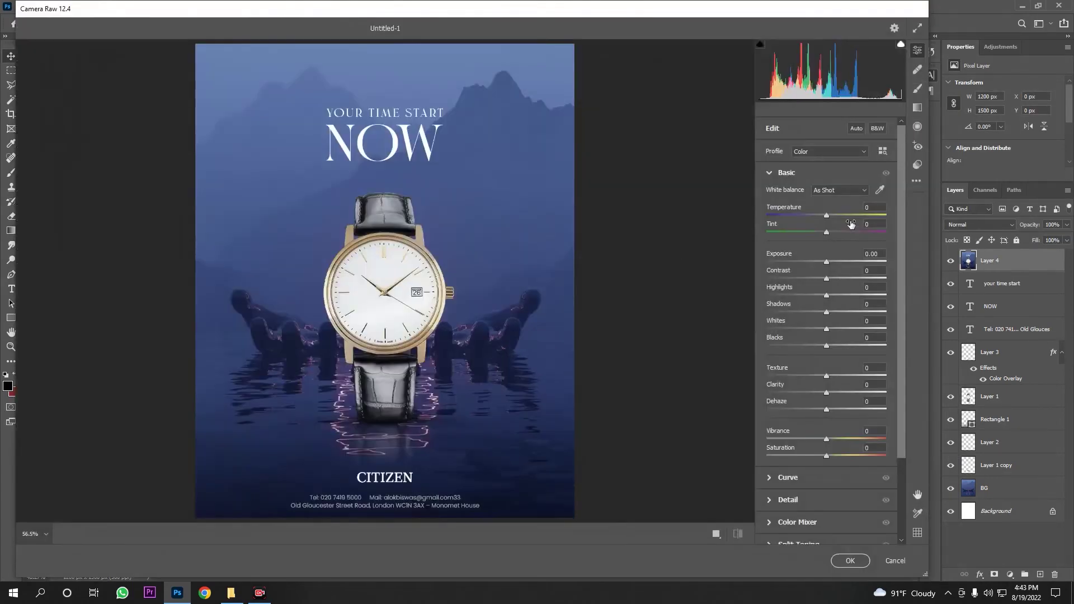
click(826, 215)
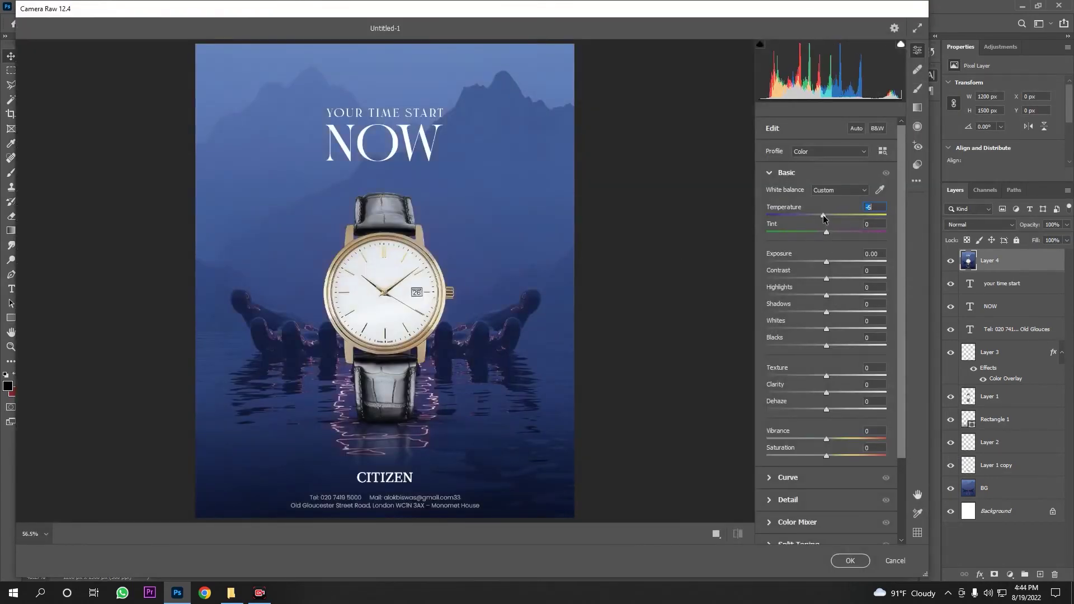
mouse_move(826, 438)
mouse_down()
mouse_move(810, 439)
mouse_move(836, 455)
mouse_up()
drag(827, 392, 820, 376)
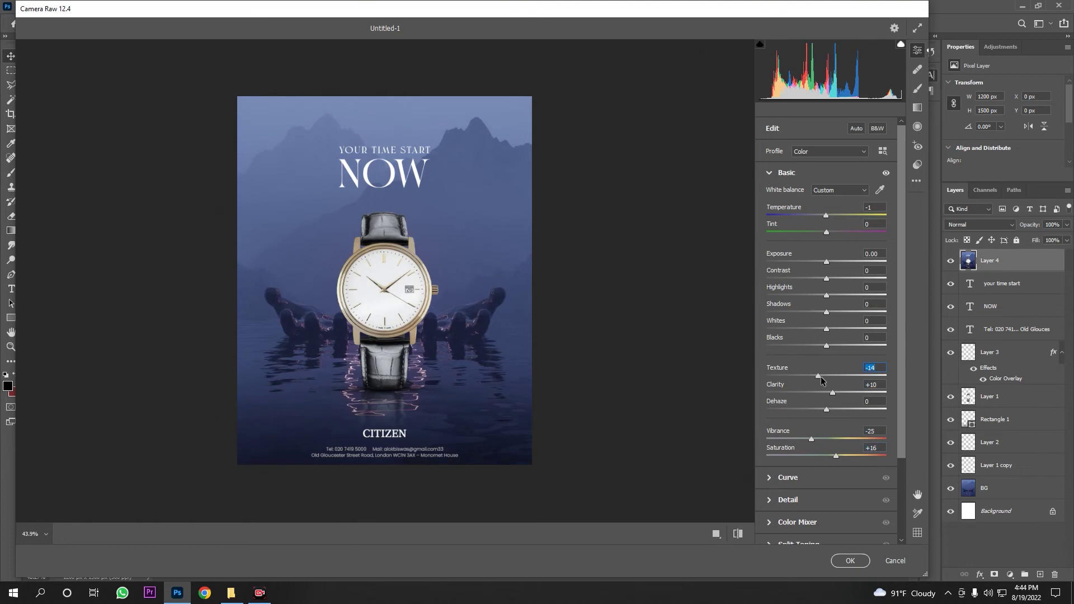
key(ctrl+minus)
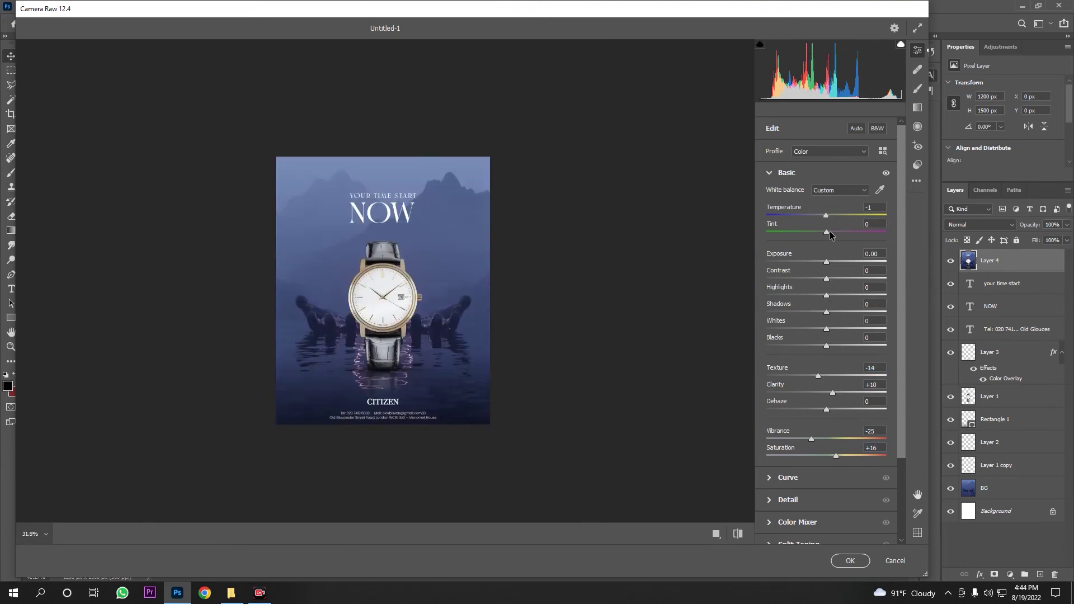
drag(827, 231, 826, 215)
click(828, 213)
drag(828, 279, 829, 262)
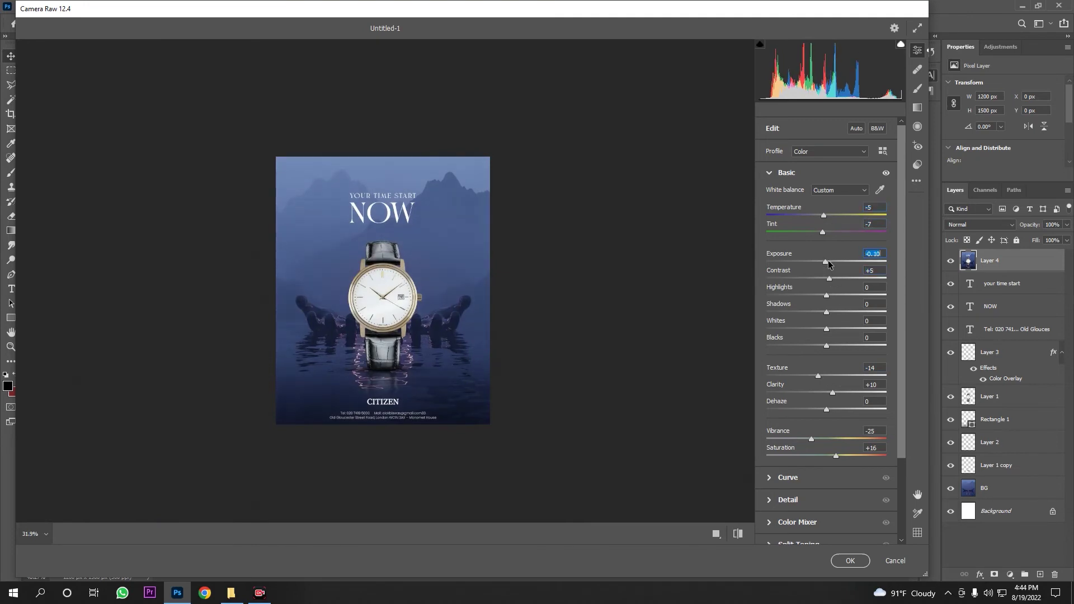
click(850, 561)
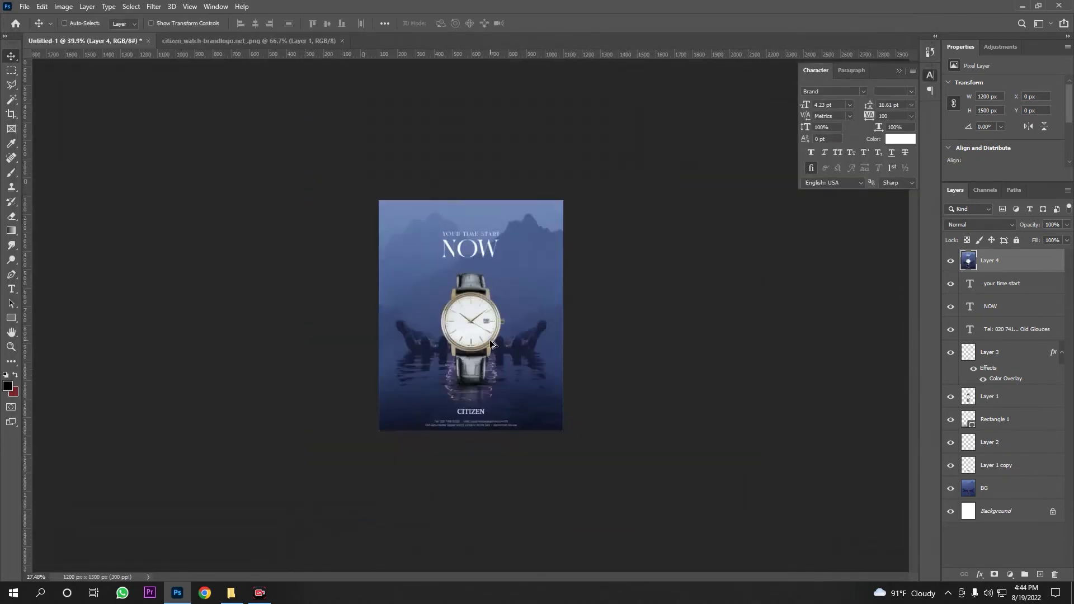
Add a black Solid Color fill layer, Color Fill 1, over the poster.
click(1010, 574)
click(1007, 388)
click(897, 113)
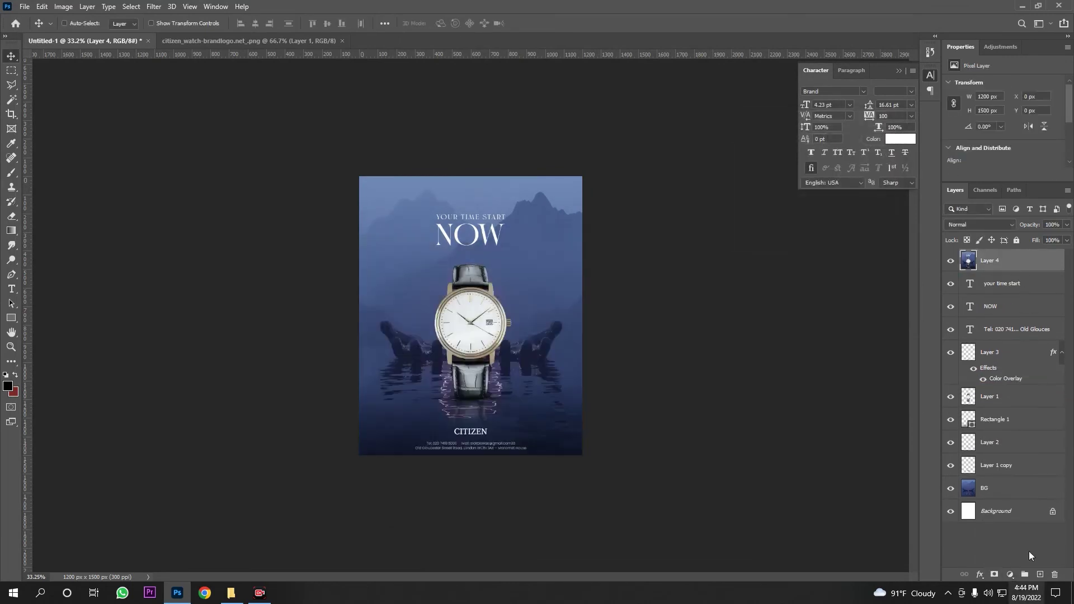
click(1010, 575)
click(993, 380)
key(Return)
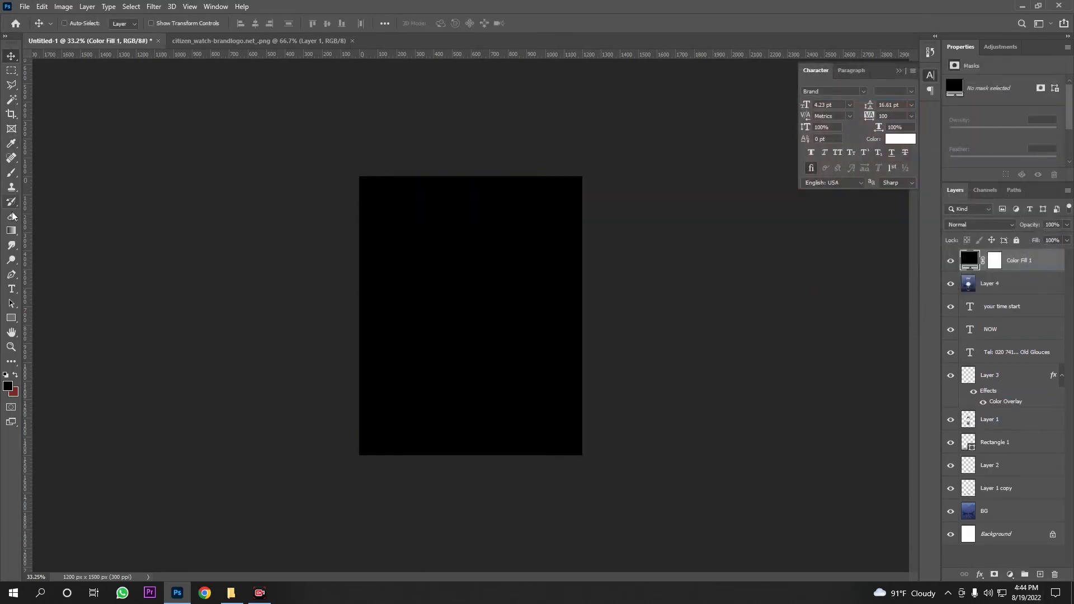
Rasterize Color Fill 1, erase its centre with a large brush, set opacity 48%.
click(13, 217)
click(494, 300)
click(494, 228)
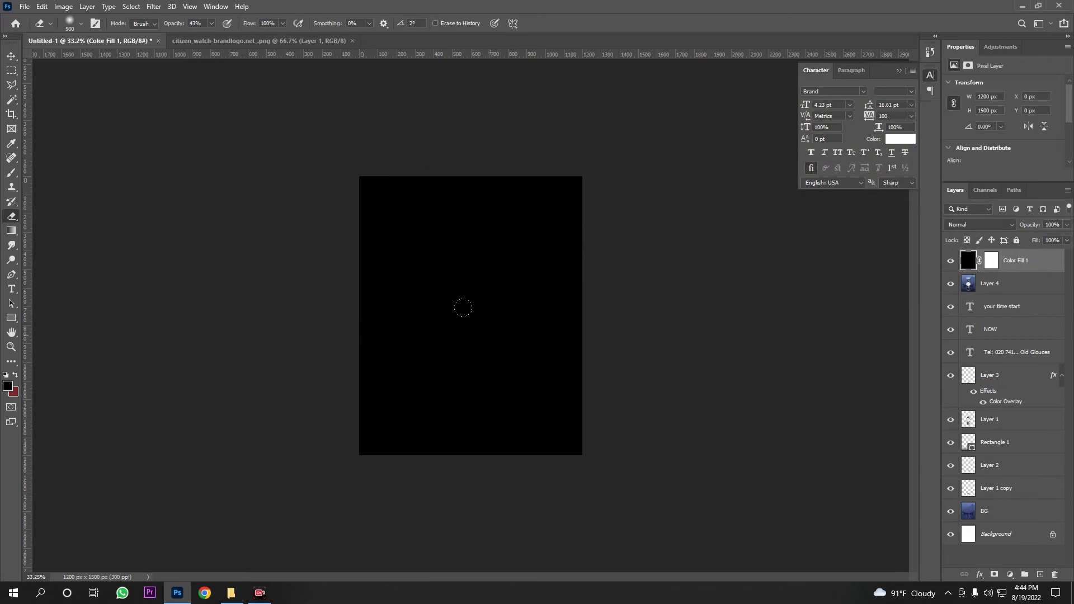
key(bracketright)
key(bracketright)
key(bracketright)
drag(470, 312, 470, 384)
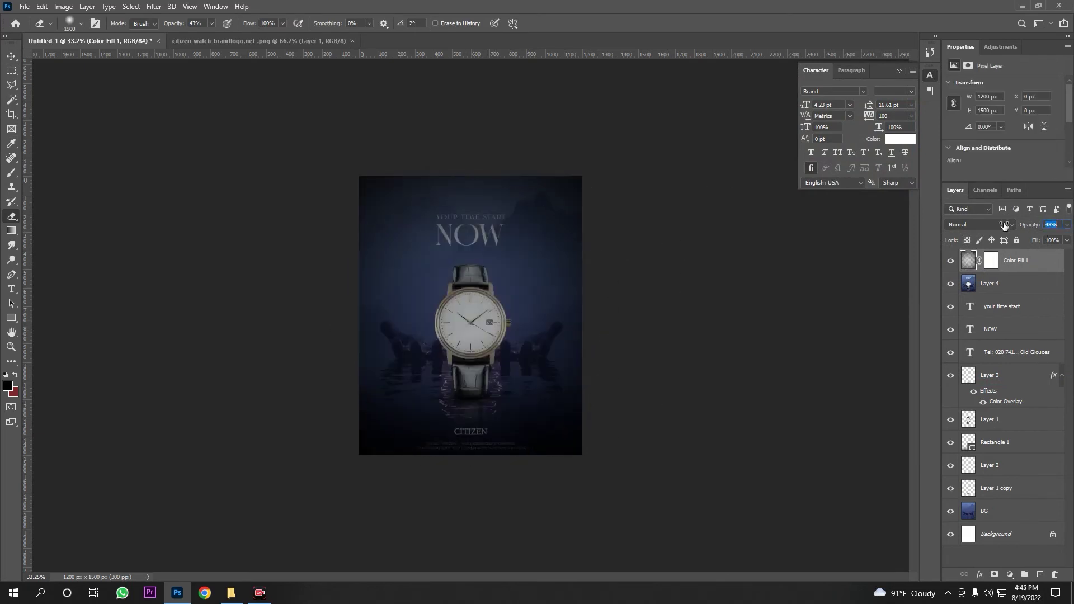
key(Return)
key(bracketleft)
key(bracketleft)
key(bracketleft)
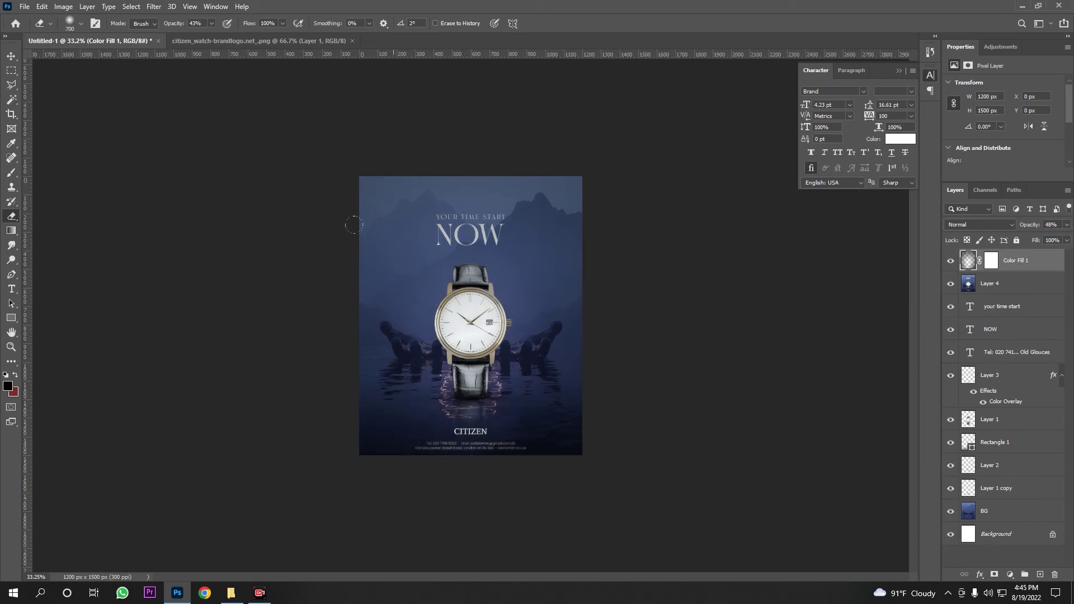
Move the three text layers above Color Fill 1.
click(1005, 306)
shift+click(1006, 352)
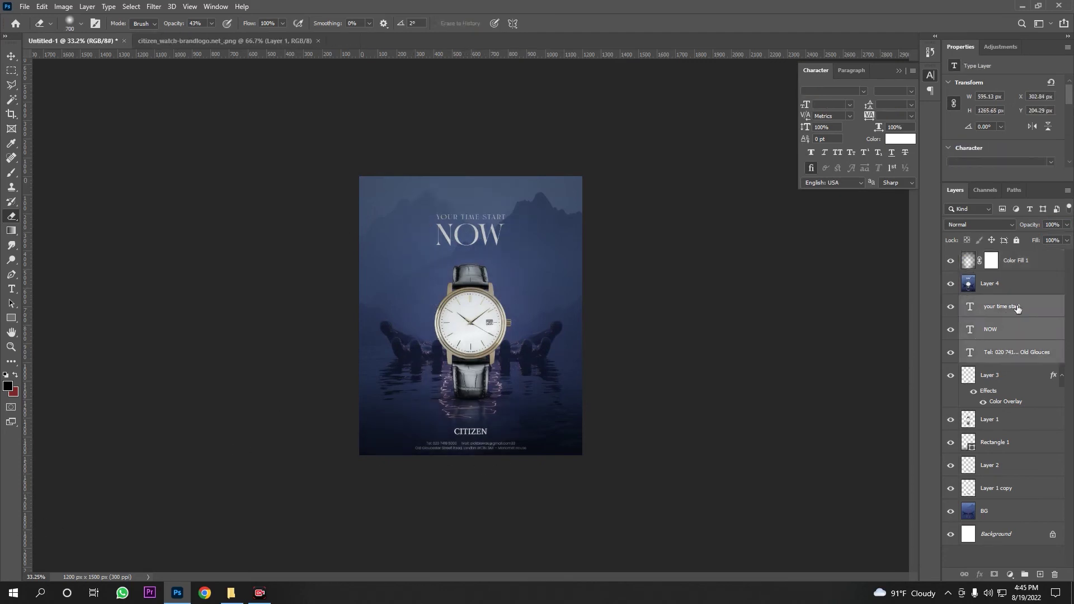
drag(1006, 329, 1006, 257)
scroll(530, 390, up, 2)
scroll(530, 390, down, 3)
scroll(529, 390, up, 3)
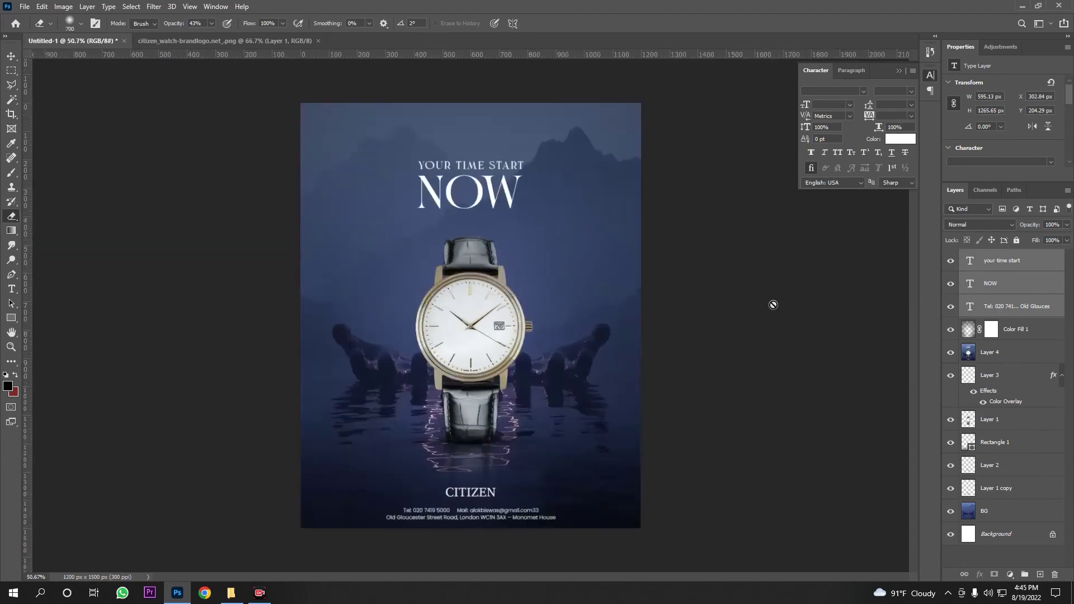
Stamp all visible layers into a new top Layer 5.
click(1040, 575)
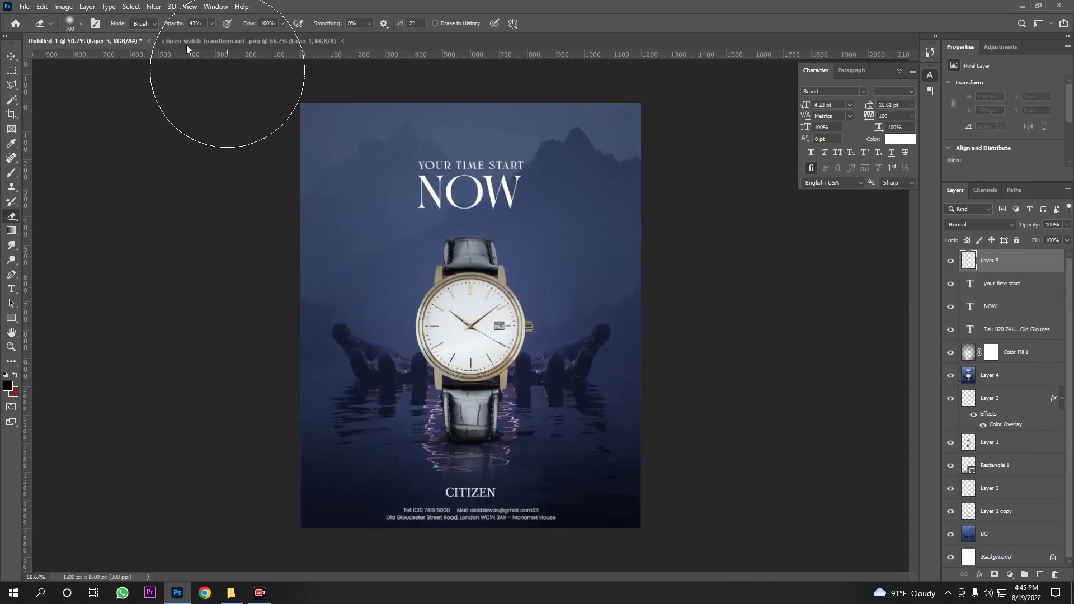
click(64, 6)
click(84, 181)
key(Return)
In Camera Raw, give Layer 5 Contrast +12 and Clarity +6.
click(154, 6)
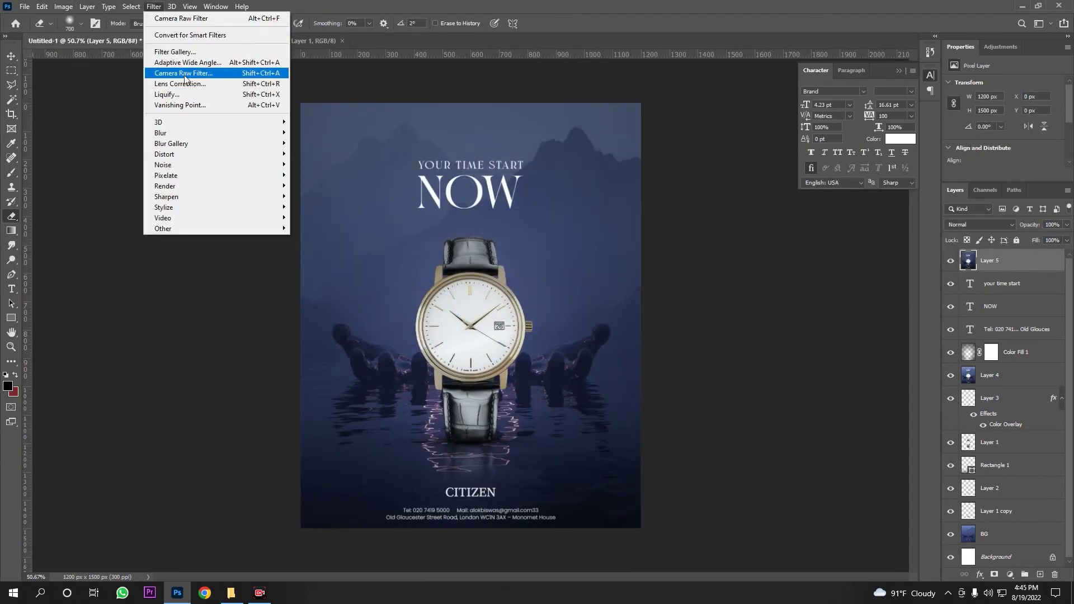
click(190, 72)
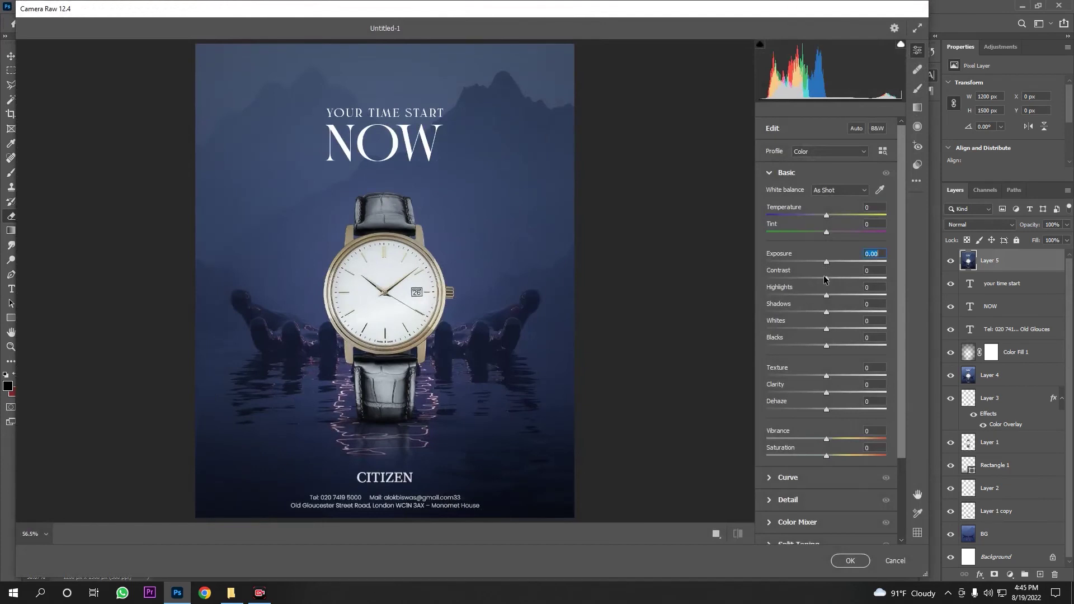
drag(829, 281, 832, 316)
scroll(487, 297, down, 2)
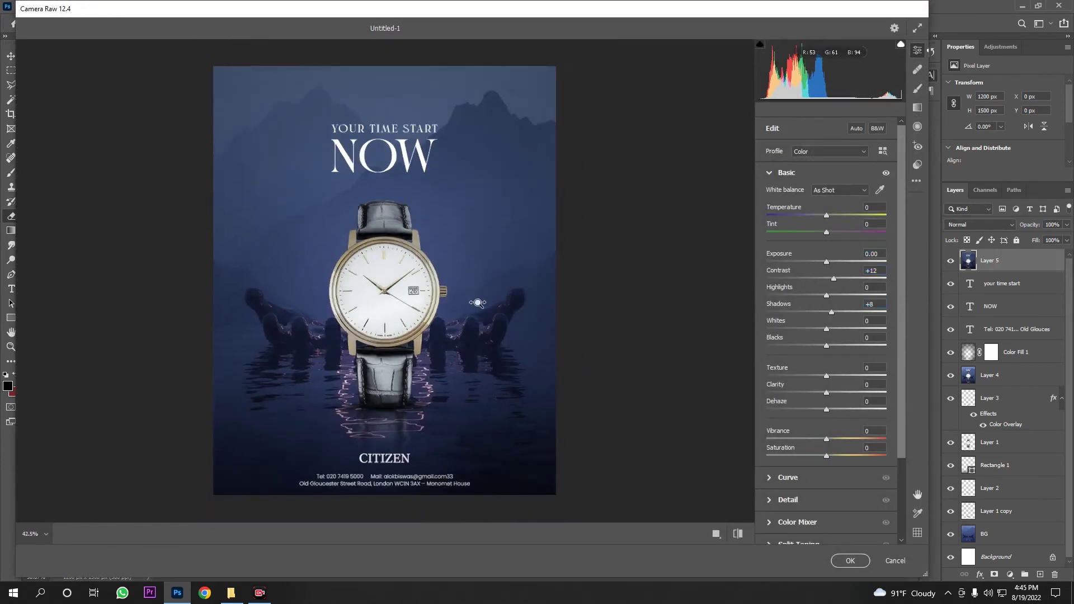
drag(828, 393, 834, 385)
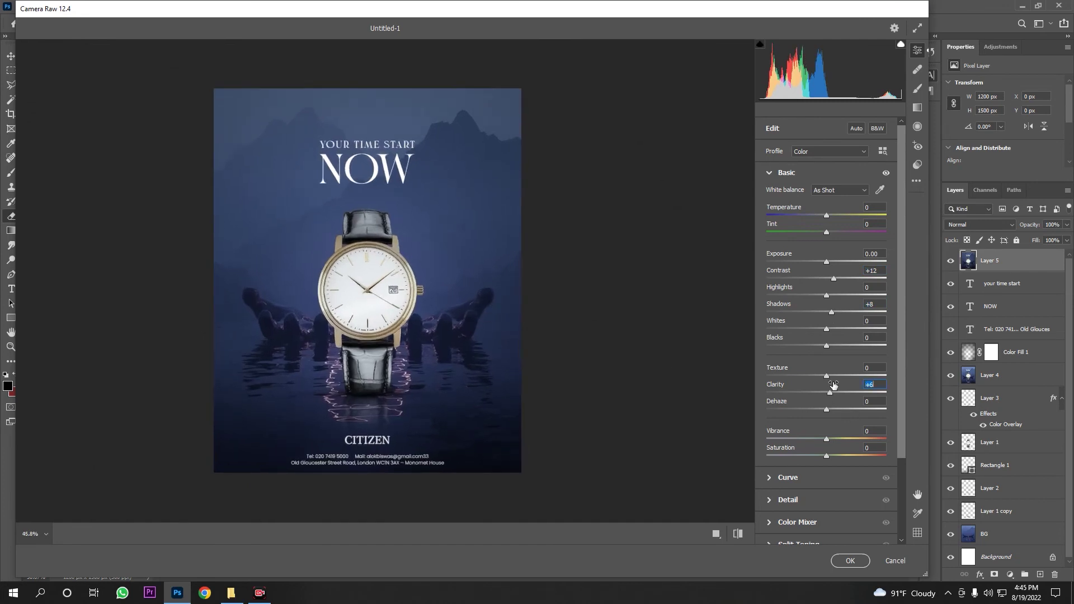
key(ctrl+0)
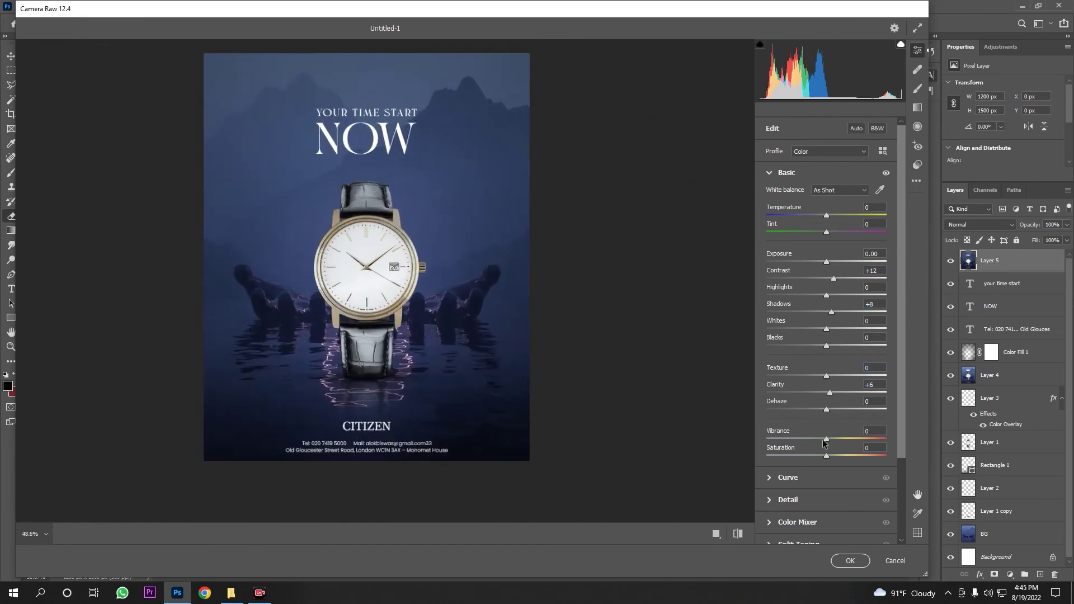
Set Vibrance -18, Exposure -0.10 and Saturation +3, then apply the Camera Raw edits.
drag(827, 438, 818, 441)
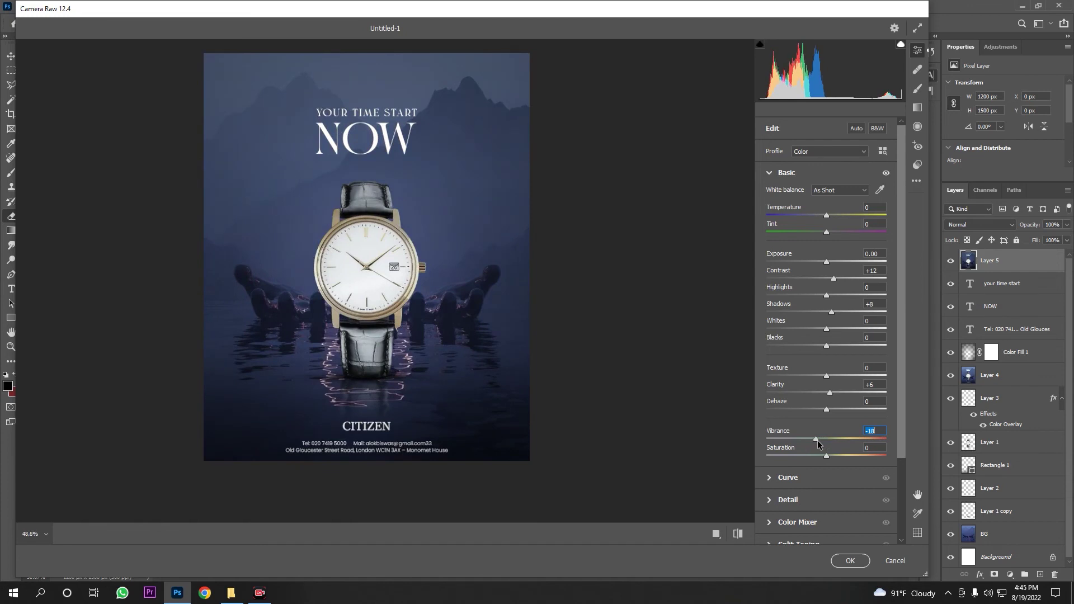
key(ctrl+minus)
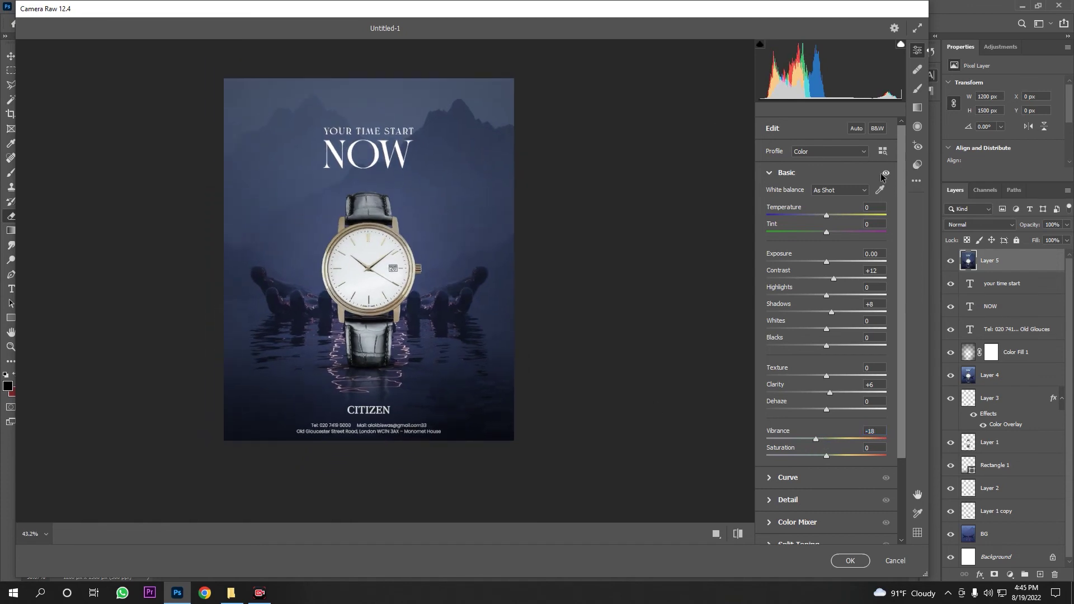
click(825, 262)
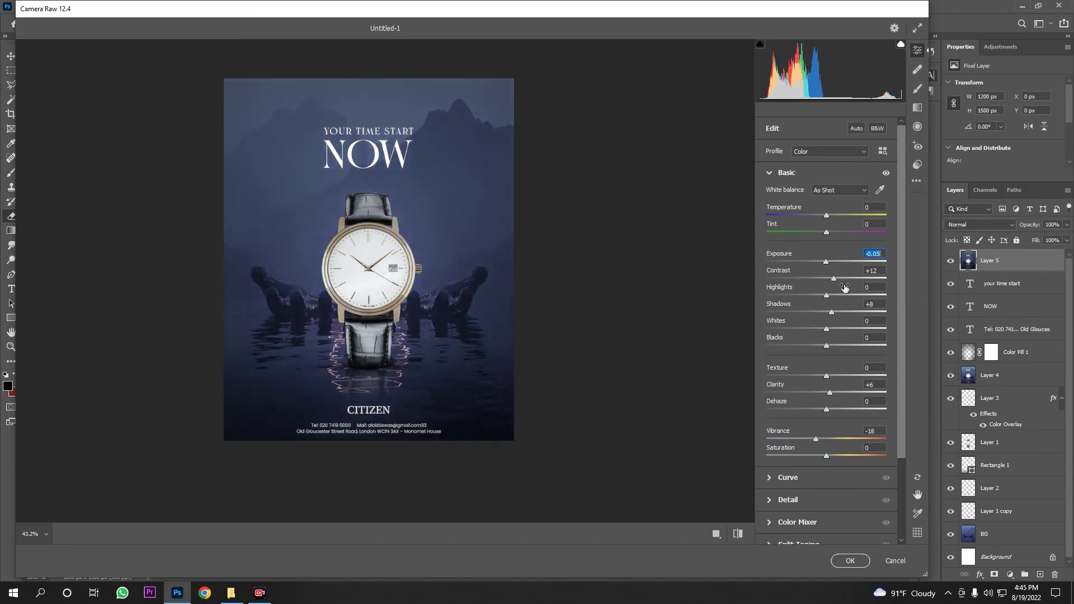
key(Down)
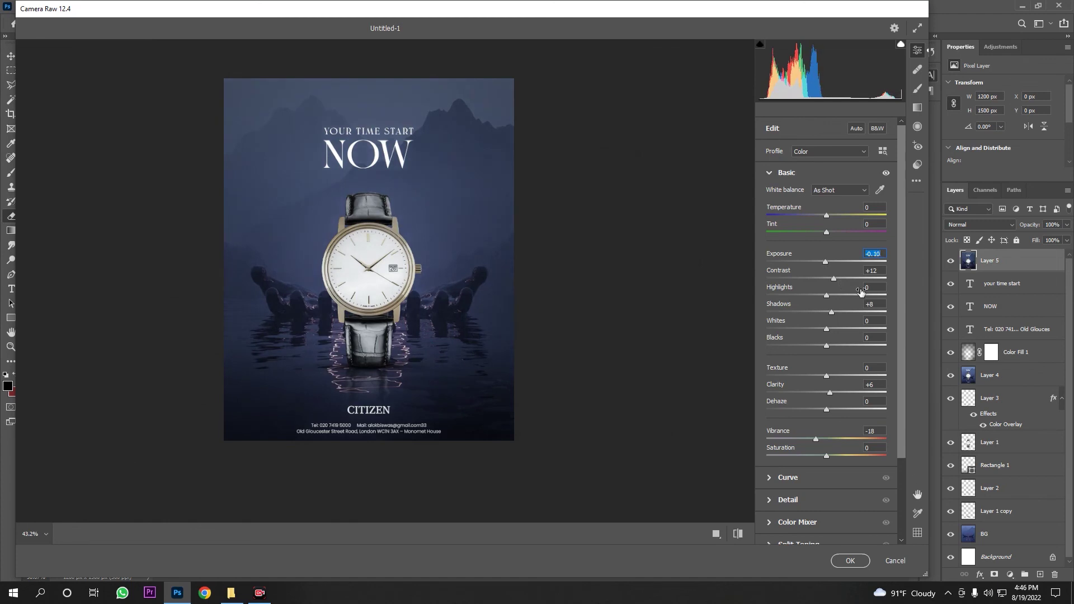
drag(829, 456, 831, 456)
key(k)
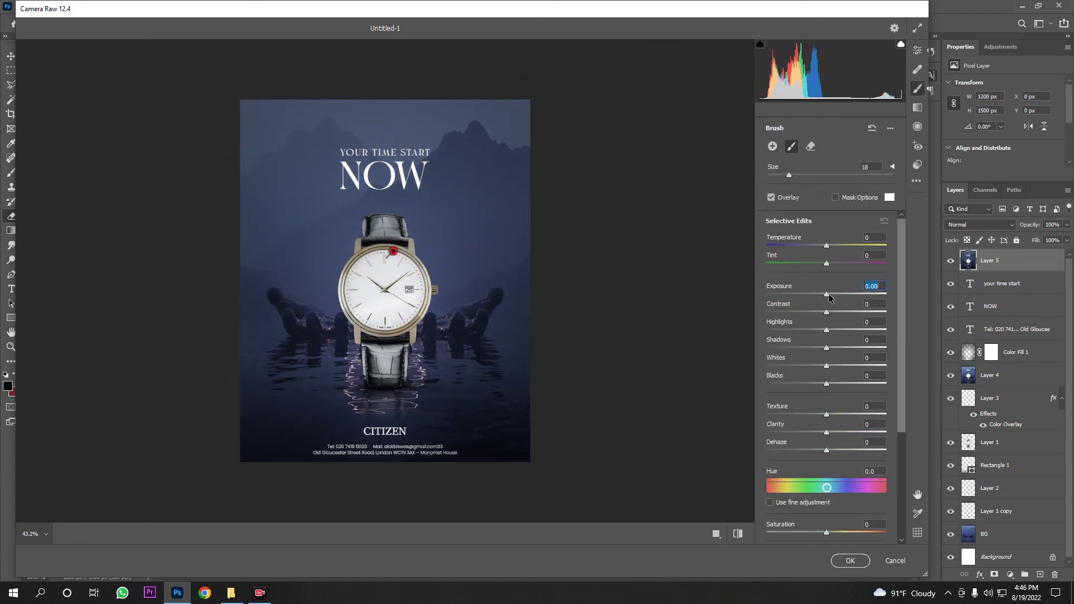
click(850, 560)
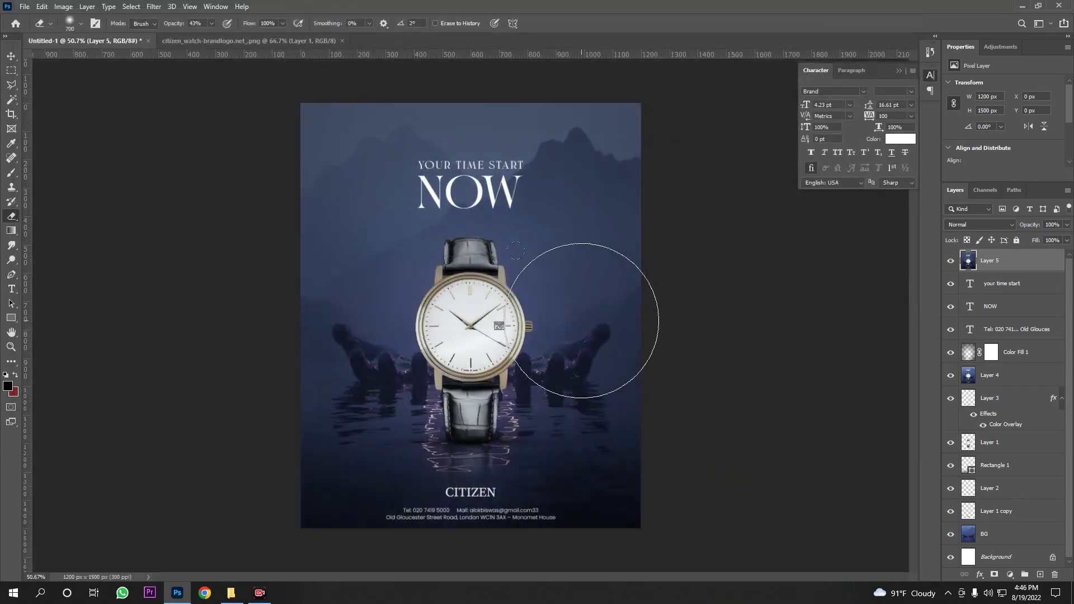
Save the poster as Ads-1.psd.
key(ctrl+s)
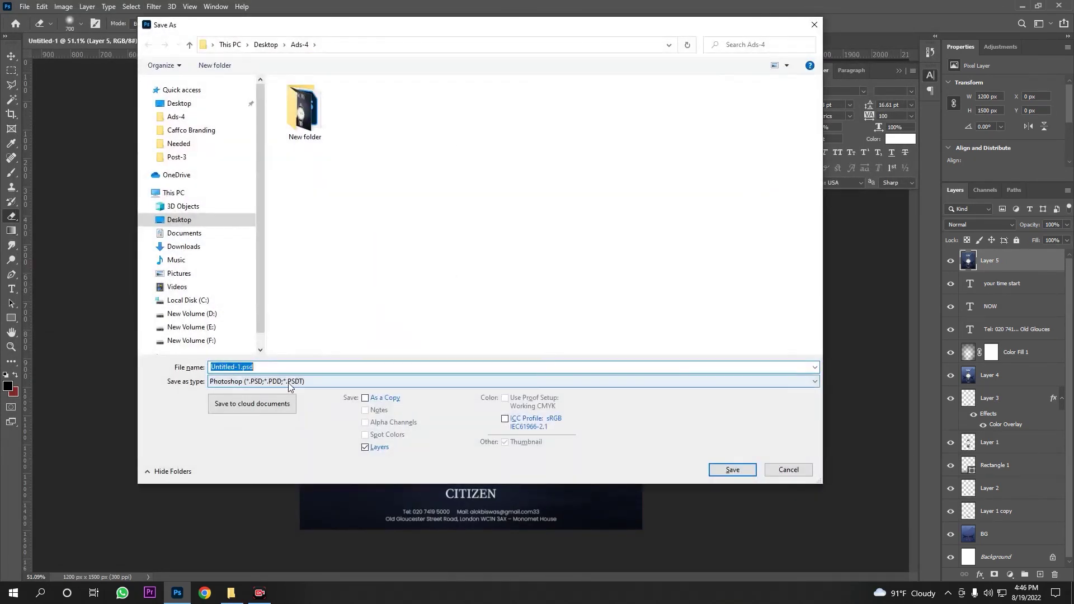
text(Ads-1)
key(Return)
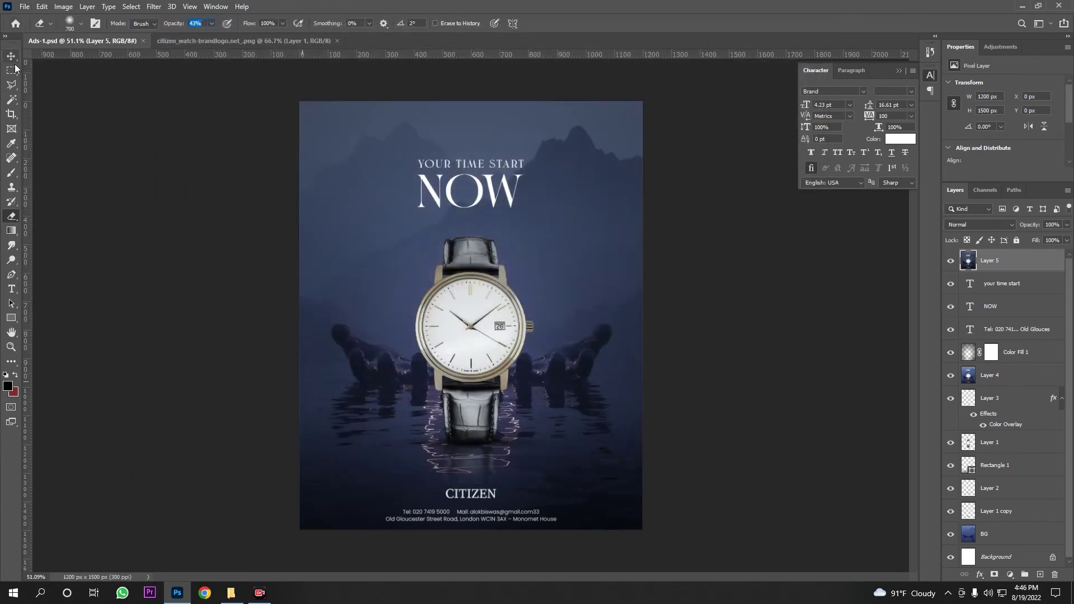
Save a JPEG copy named Ads-1.jpg with the default quality settings.
click(11, 70)
click(25, 6)
click(39, 145)
click(504, 381)
click(252, 470)
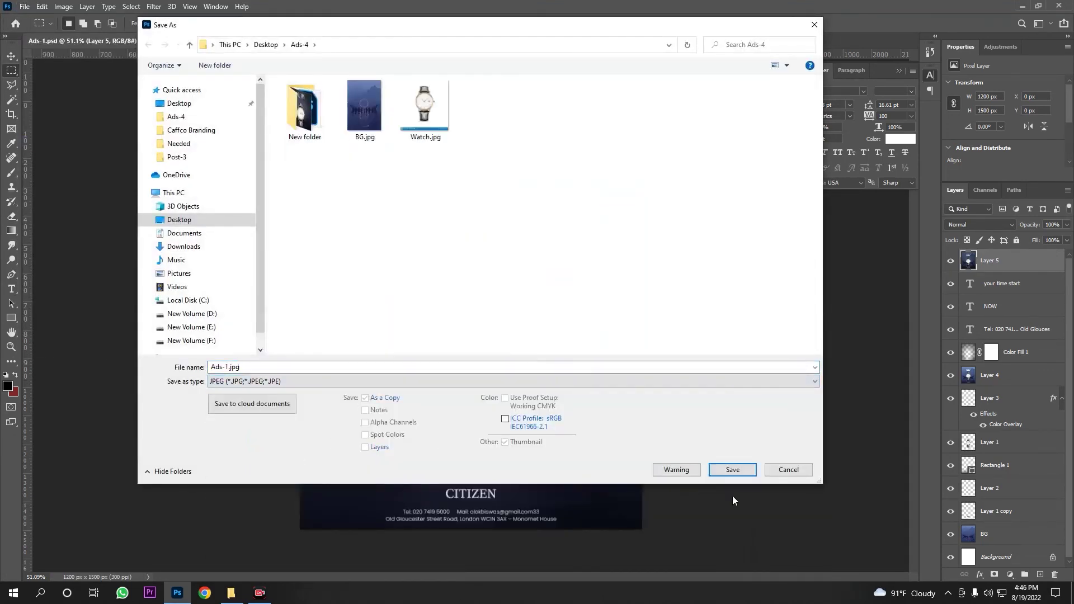
click(732, 470)
click(875, 140)
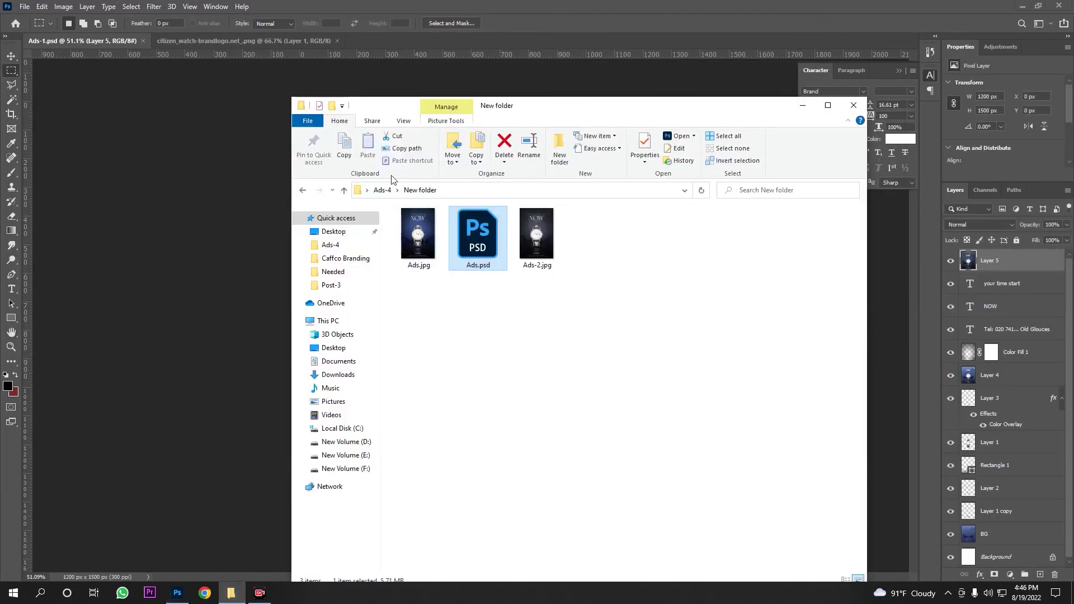
Preview Ads-1.jpg from the Ads-4 folder in Photos, then in Picasa Photo Viewer.
click(382, 190)
double_click(446, 227)
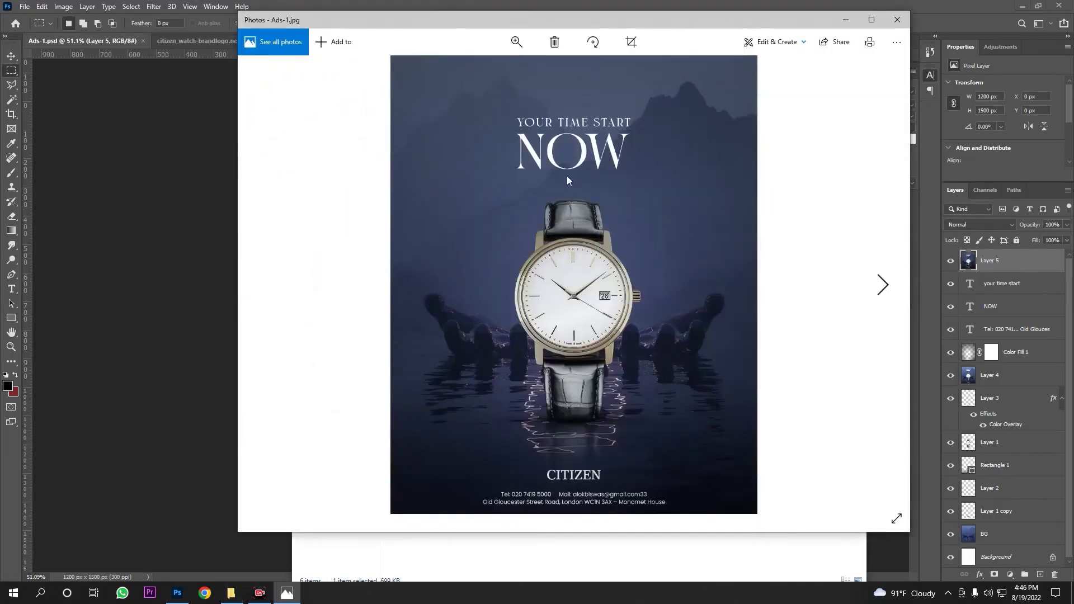
click(871, 20)
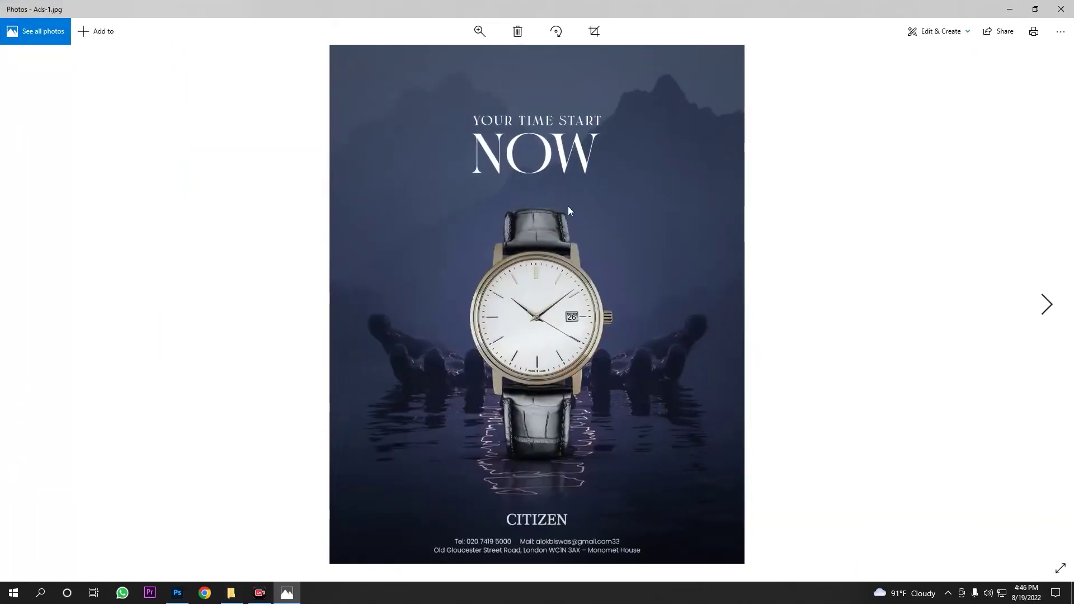
click(1060, 9)
right_click(453, 224)
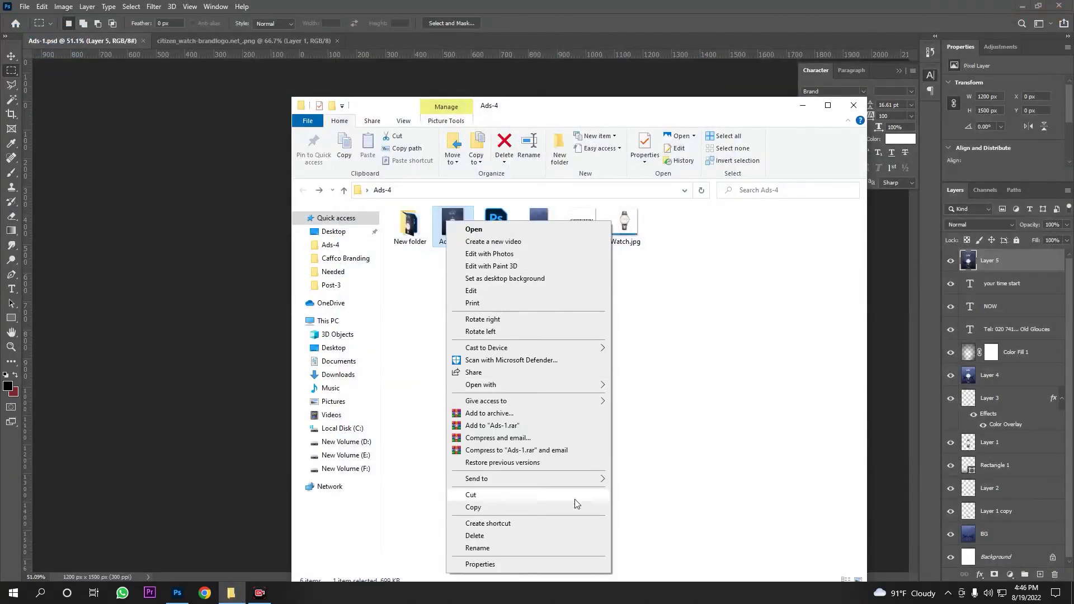
mouse_move(481, 384)
click(673, 472)
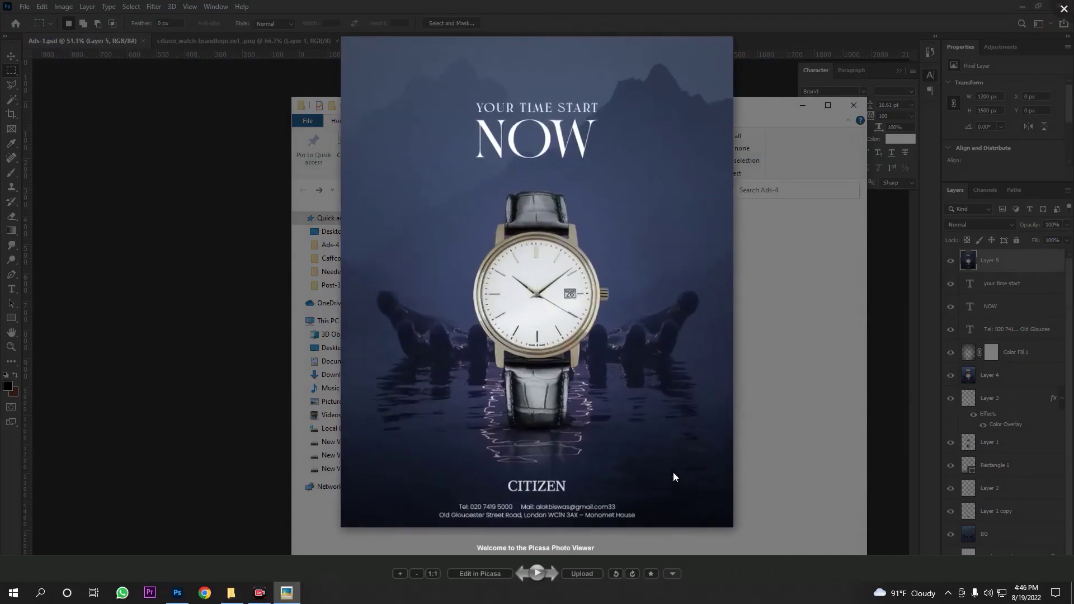